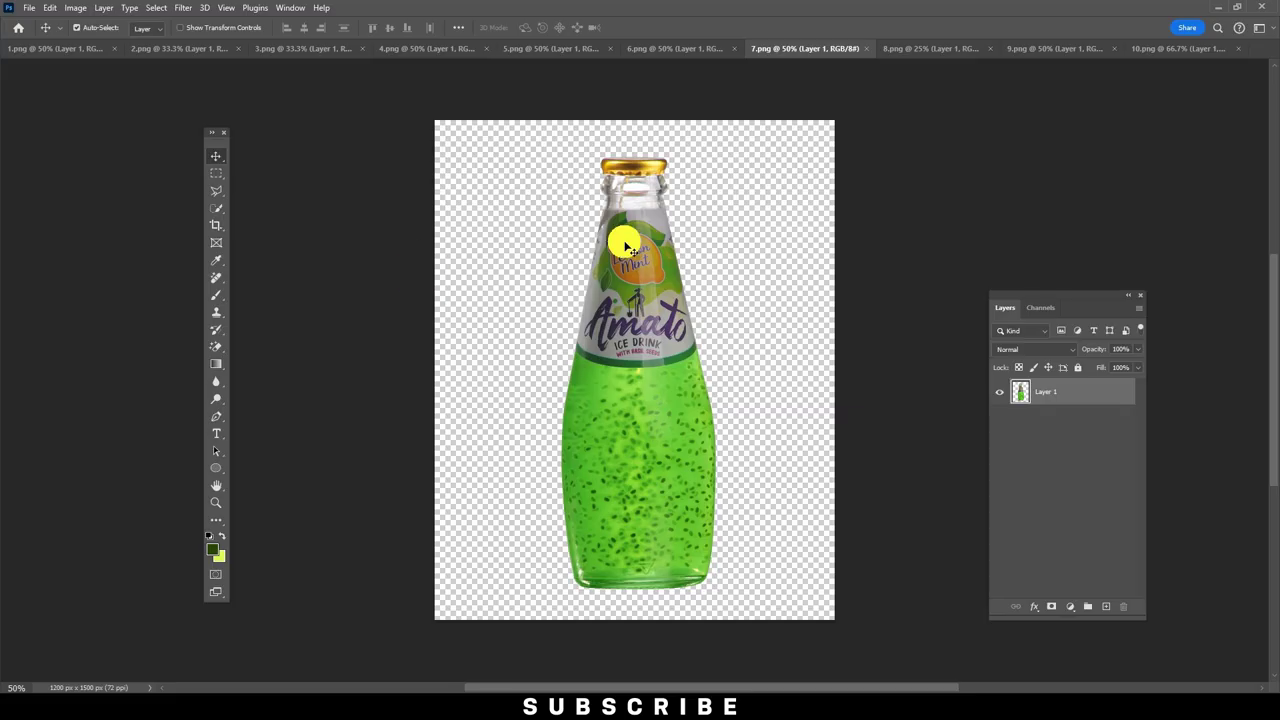
# Create a new white Untitled-1 document sized 1200 × 1500 px.
pyautogui.click(24, 7)
pyautogui.click(30, 24)
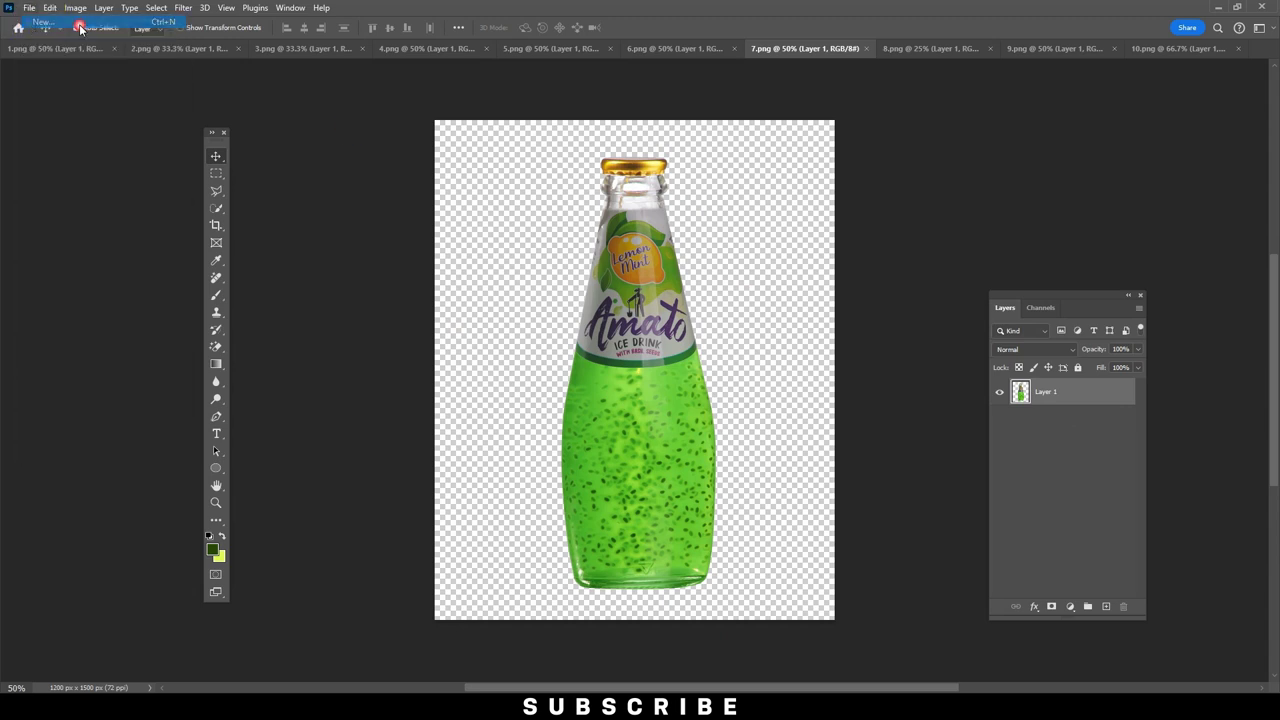
pyautogui.click(685, 346)
pyautogui.write('00')
pyautogui.press('Tab')
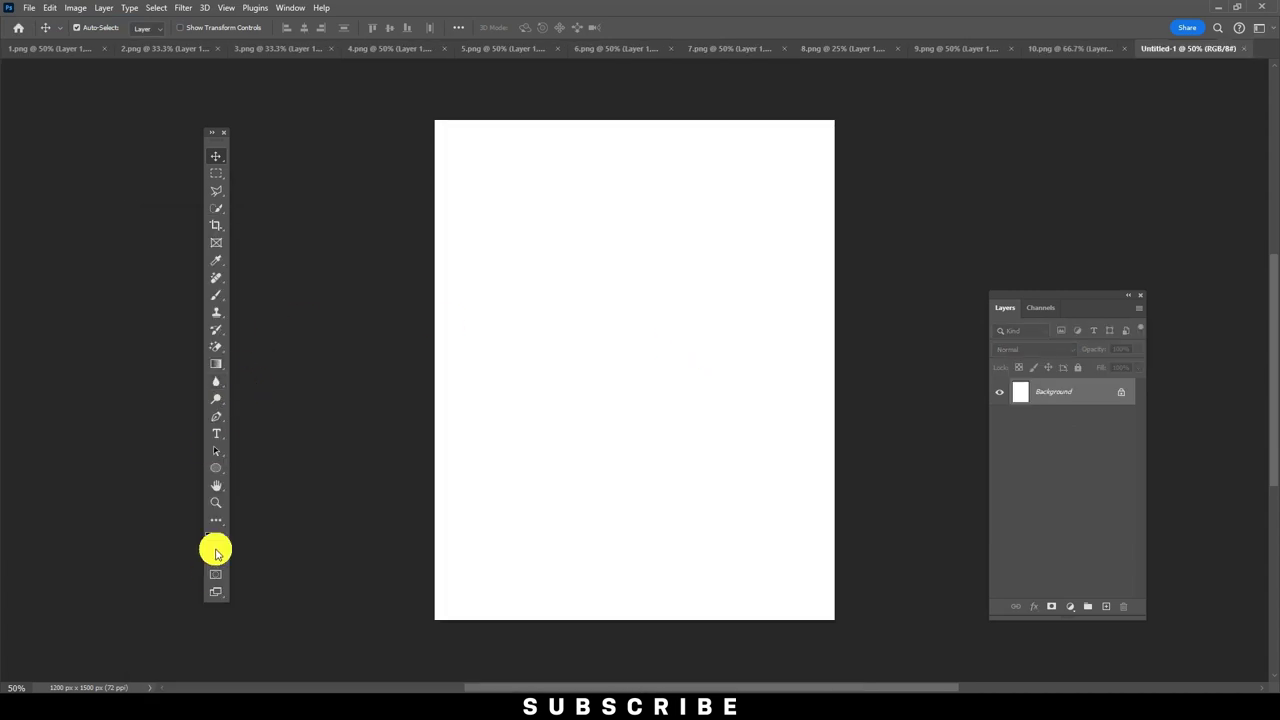
pyautogui.click(212, 549)
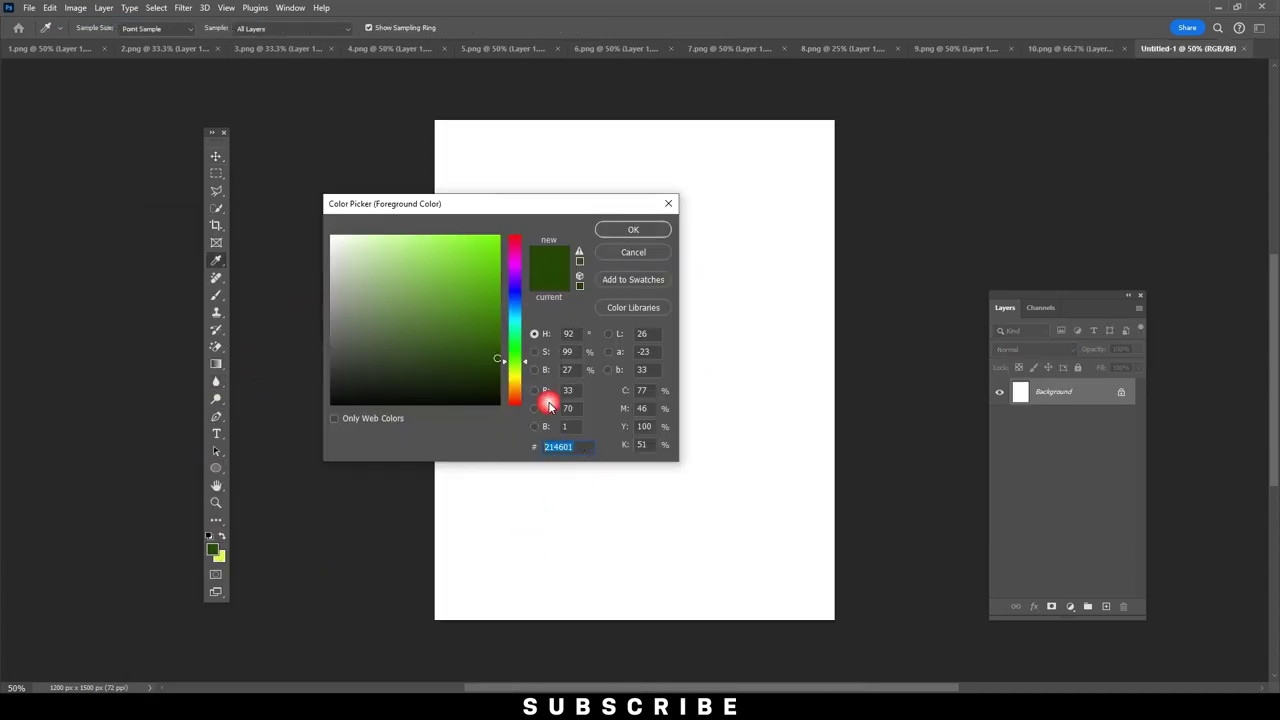
# Set the foreground colour to dark green and the background to yellow-green.
pyautogui.click(625, 257)
pyautogui.click(217, 563)
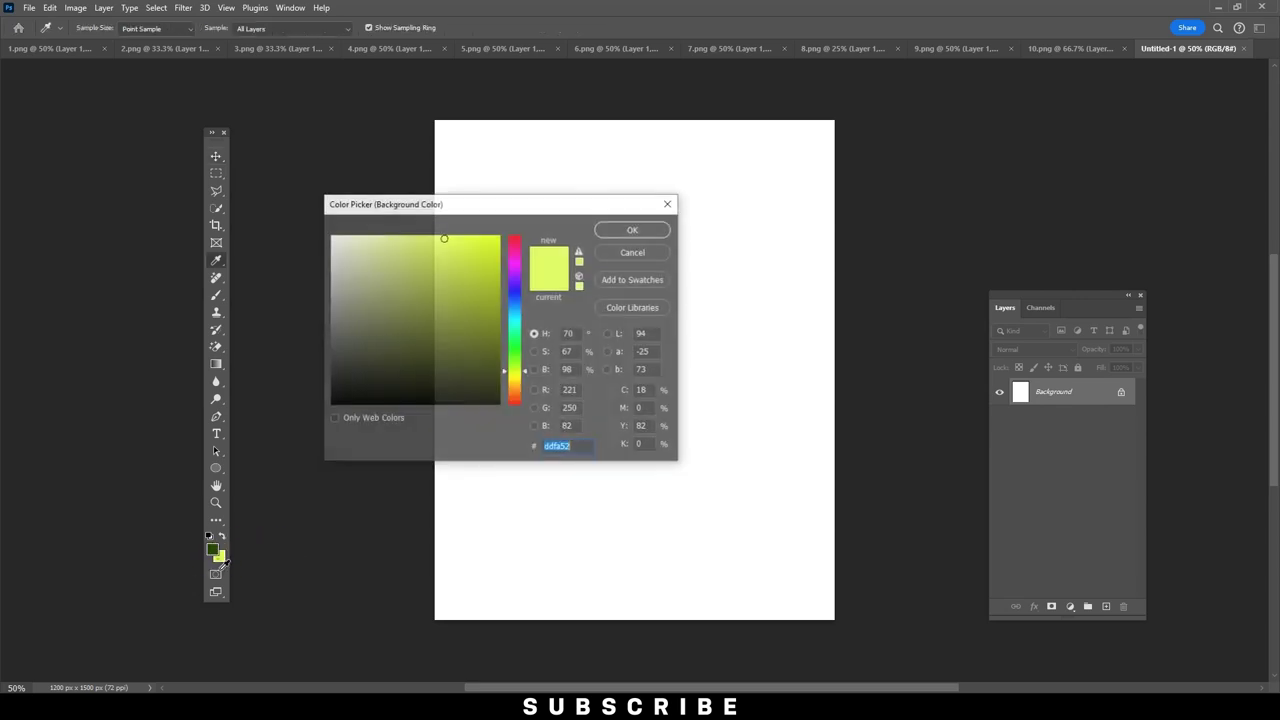
pyautogui.click(623, 235)
# On a new layer, drag a radial Basics foreground-to-background gradient outward from the canvas centre.
pyautogui.click(216, 363)
pyautogui.click(262, 364)
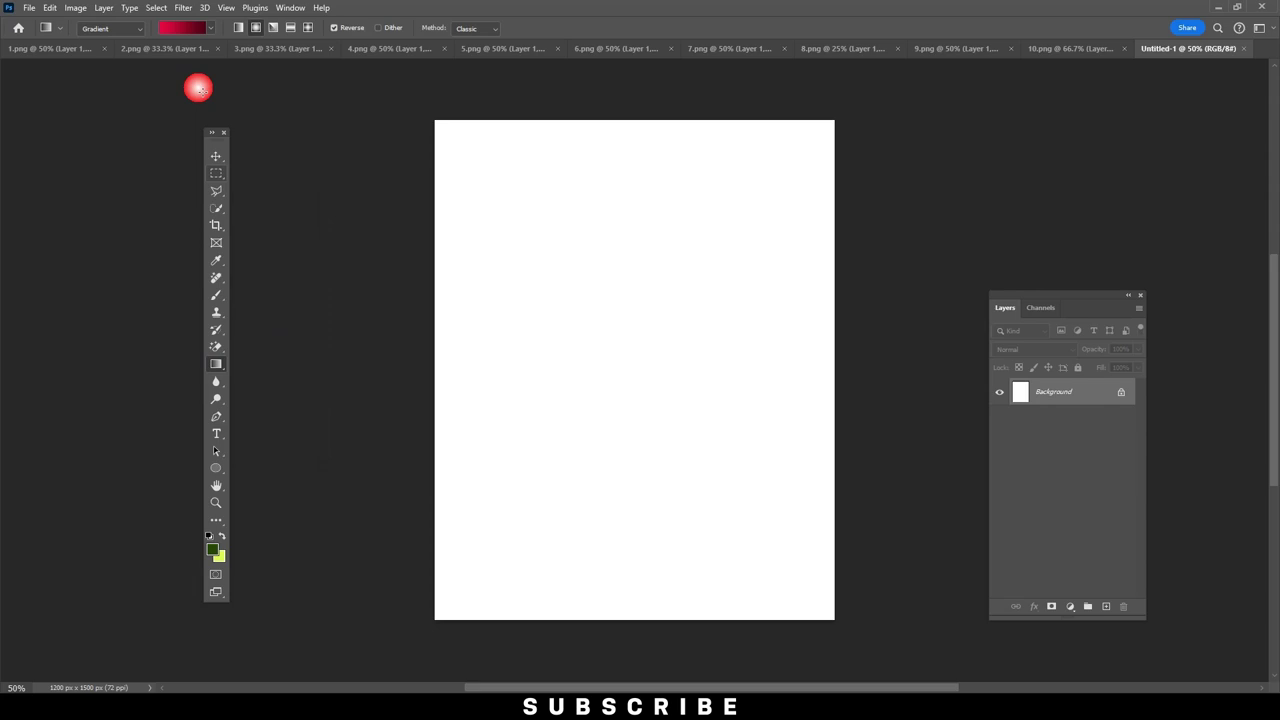
pyautogui.click(210, 28)
pyautogui.click(28, 54)
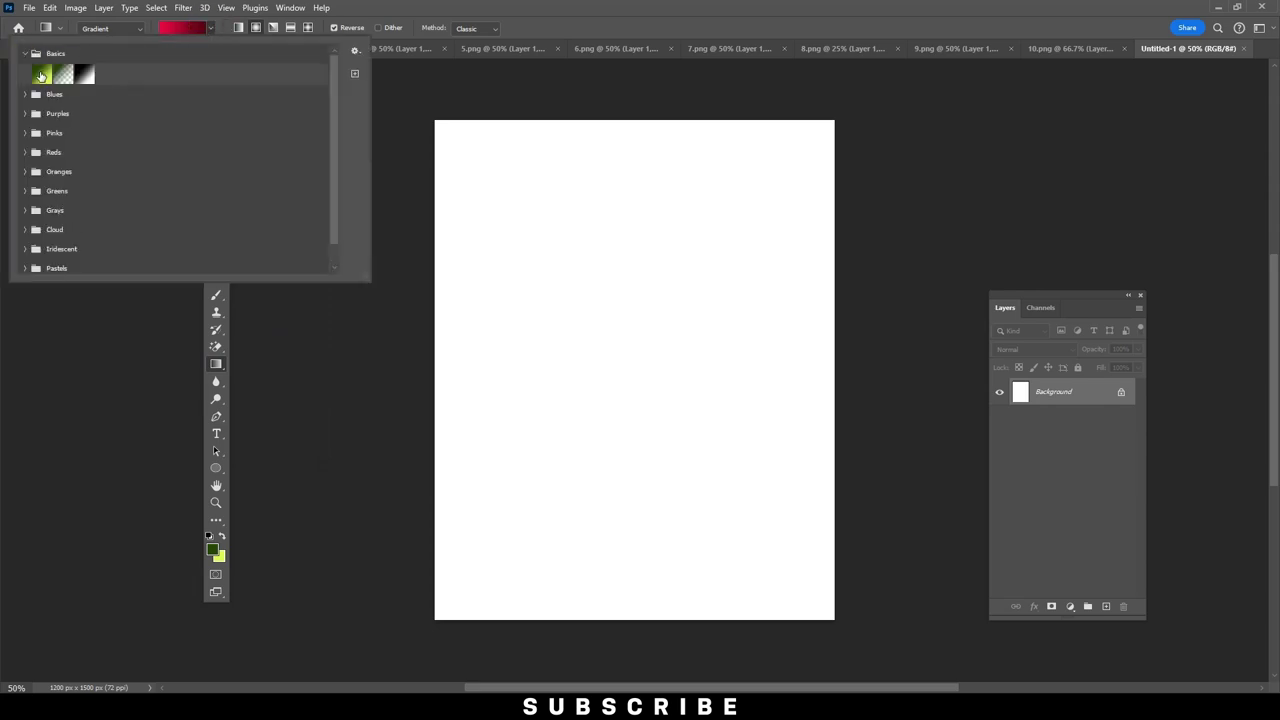
pyautogui.click(255, 32)
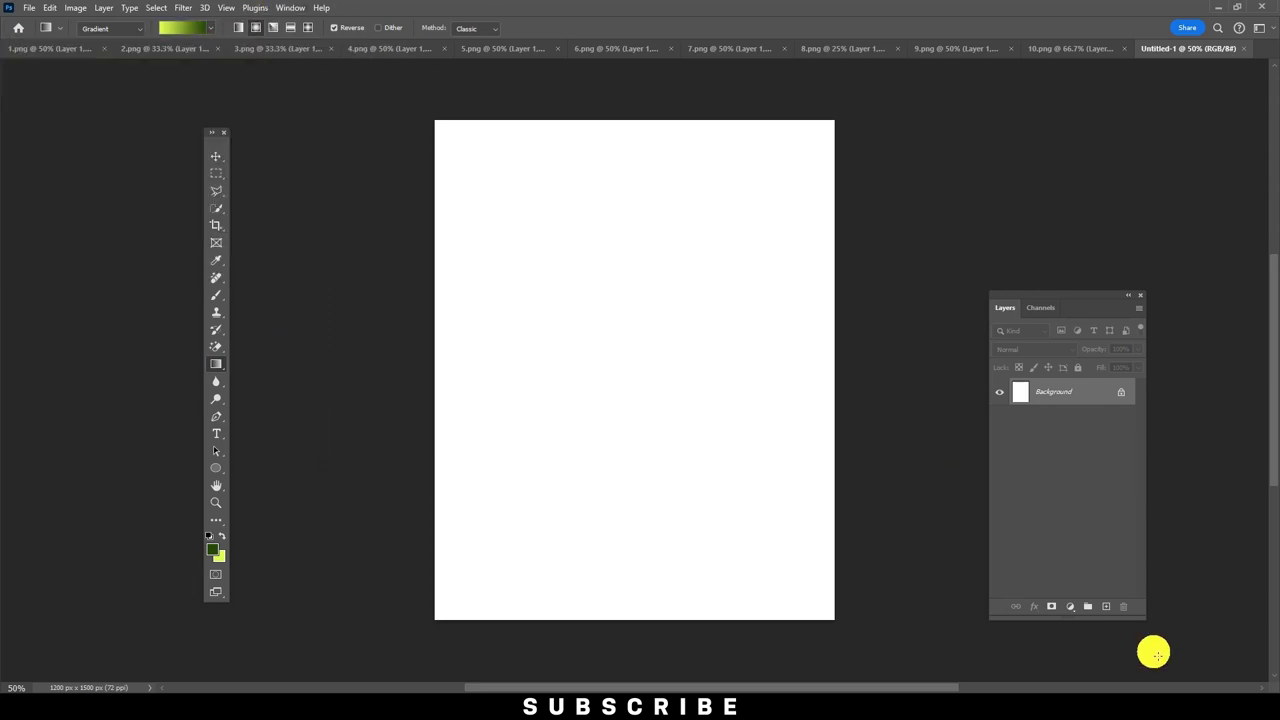
pyautogui.click(1106, 606)
pyautogui.moveTo(617, 368); pyautogui.dragTo(398, 571)
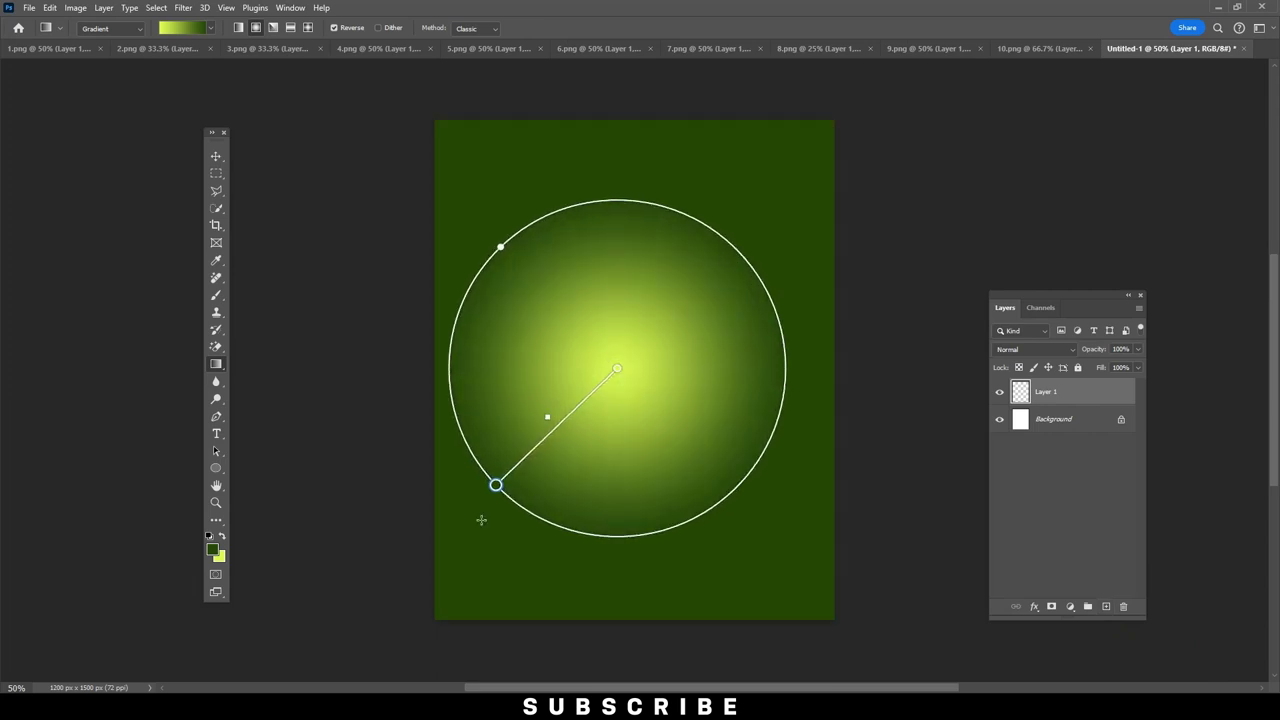
pyautogui.click(434, 551)
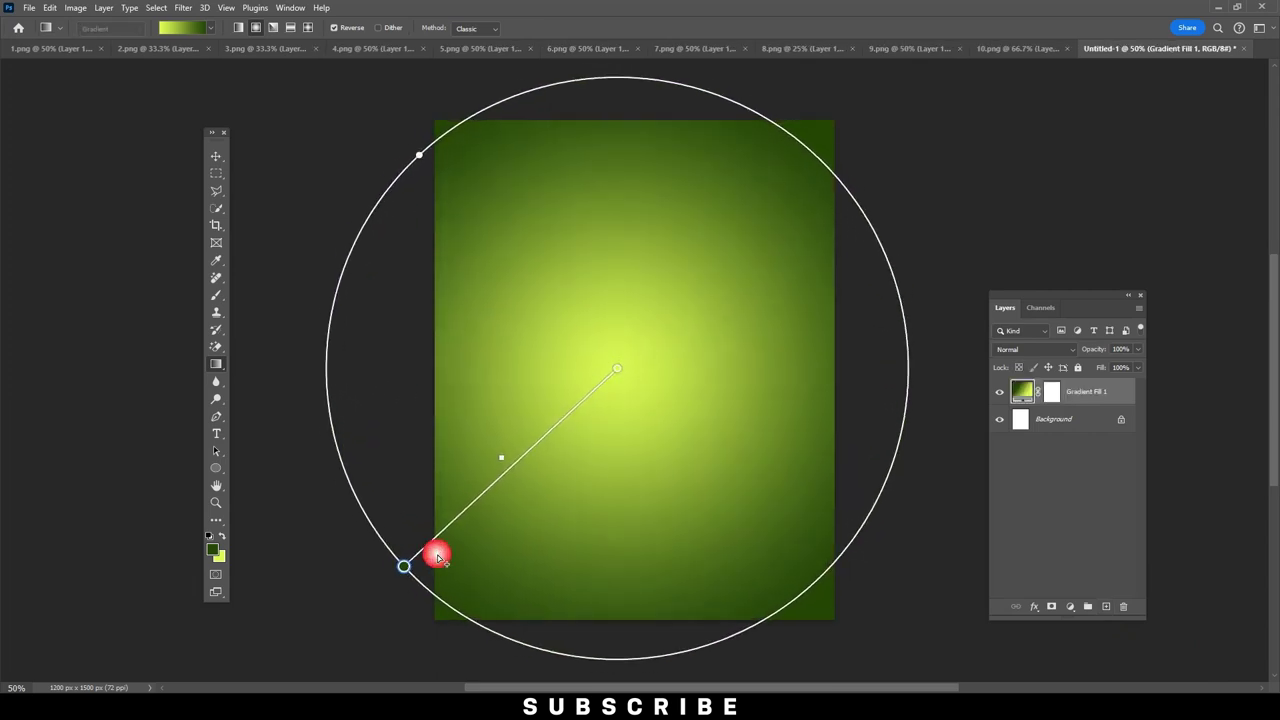
pyautogui.click(216, 157)
pyautogui.click(343, 166)
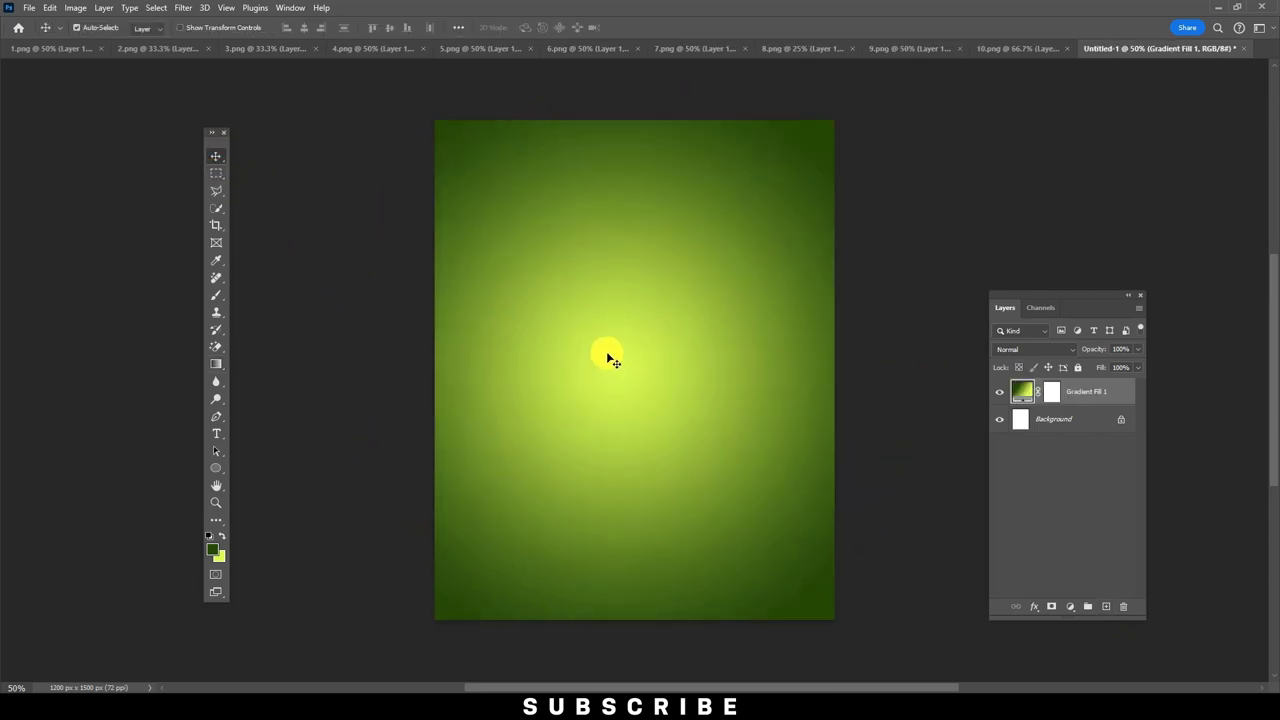
# Drag the Amato bottle from 7.png into Untitled-1, close 7.png, and centre the bottle.
pyautogui.click(251, 48)
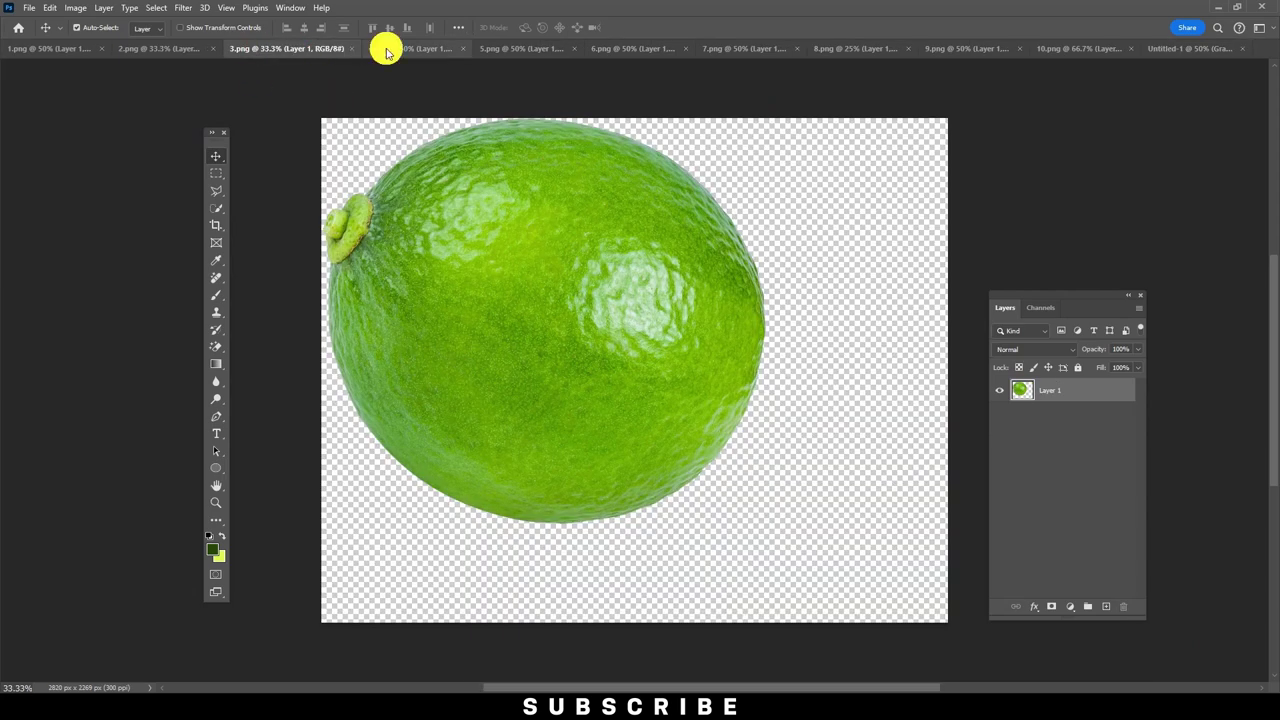
pyautogui.click(383, 48)
pyautogui.click(543, 48)
pyautogui.click(623, 48)
pyautogui.click(714, 48)
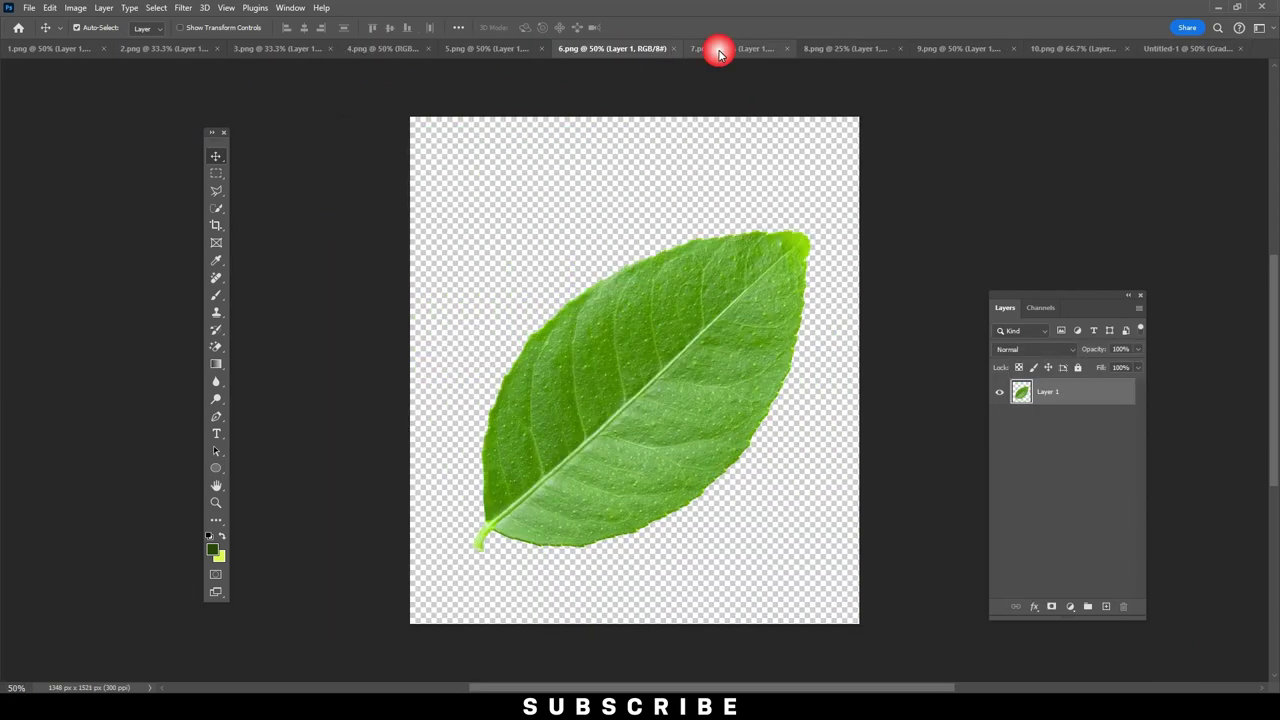
pyautogui.moveTo(632, 245)
pyautogui.mouseDown()
pyautogui.moveTo(1175, 57)
pyautogui.moveTo(621, 360)
pyautogui.mouseUp()
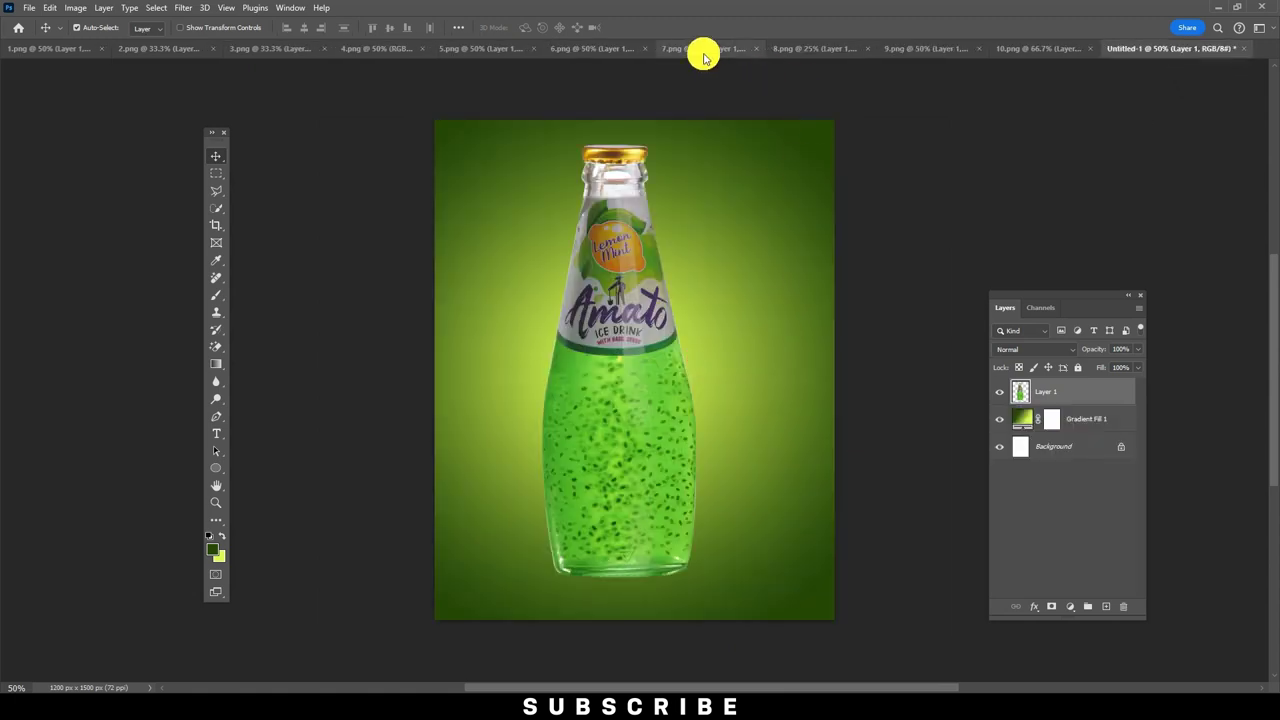
pyautogui.click(703, 51)
pyautogui.click(786, 48)
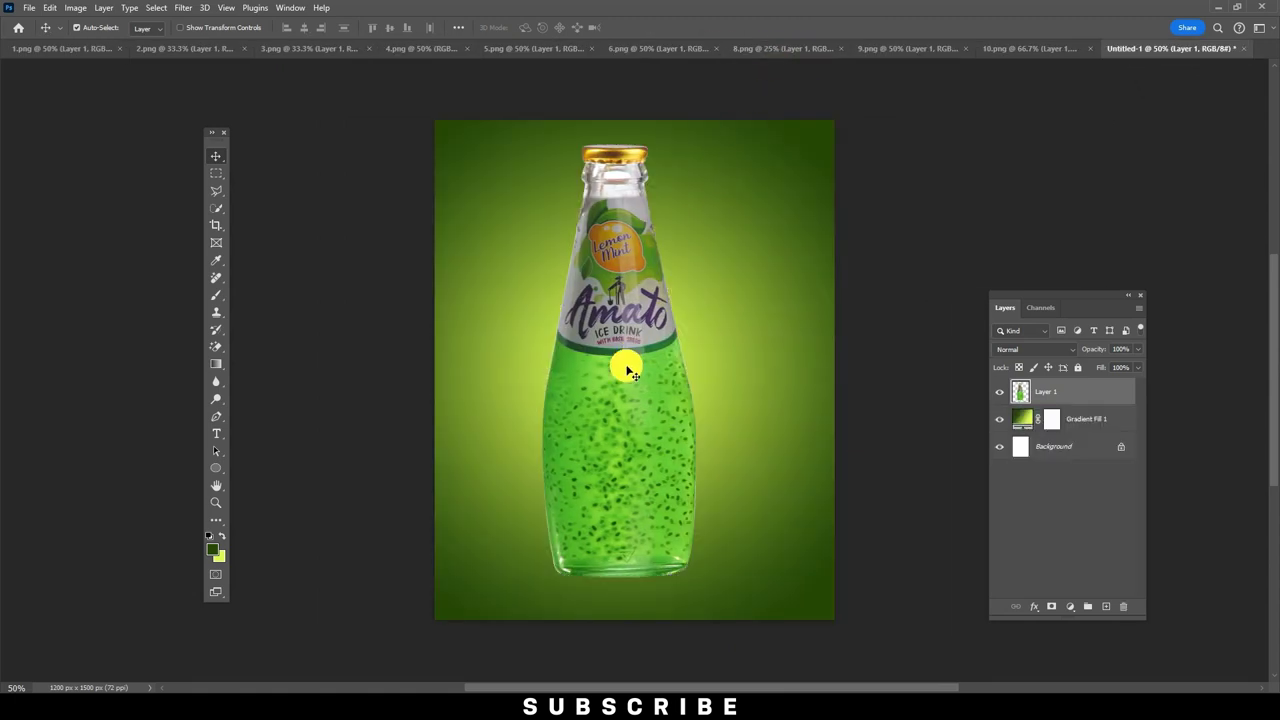
pyautogui.moveTo(623, 366); pyautogui.dragTo(621, 404)
# Convert the bottle to a smart object, rotate it -18.41°, and scale it to about 72%.
pyautogui.rightClick(1071, 390)
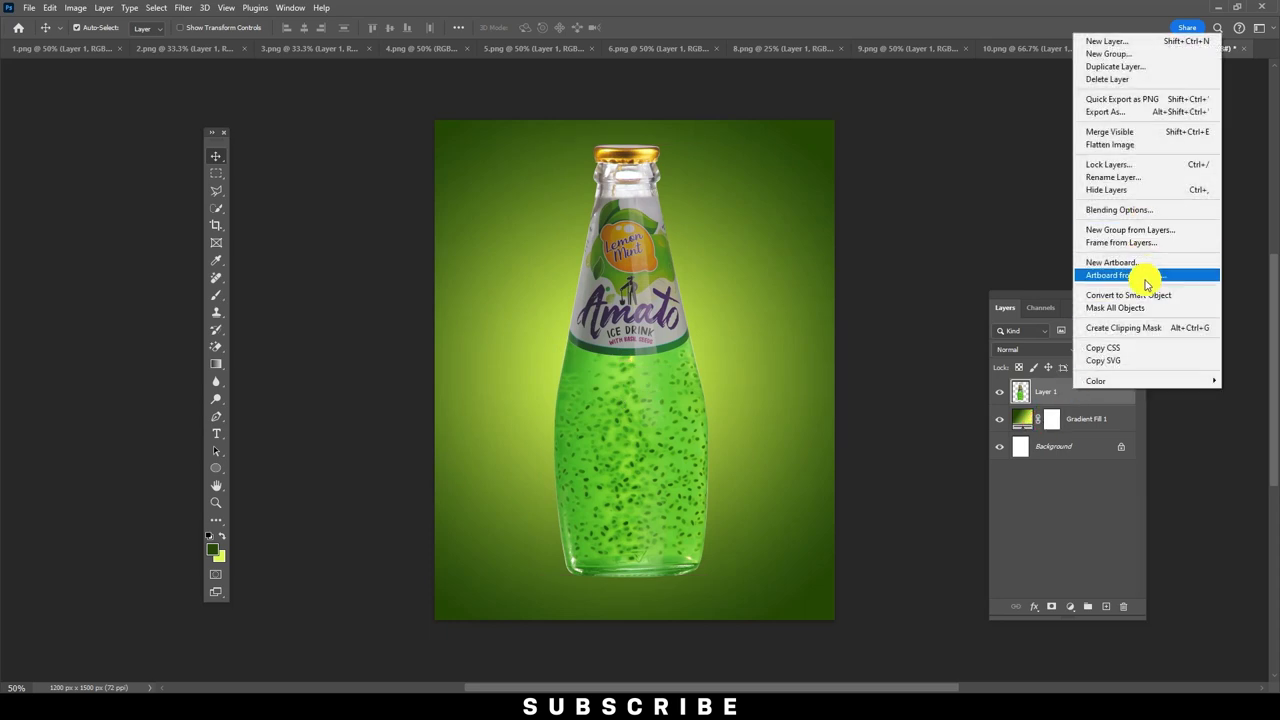
pyautogui.click(1136, 297)
pyautogui.click(58, 10)
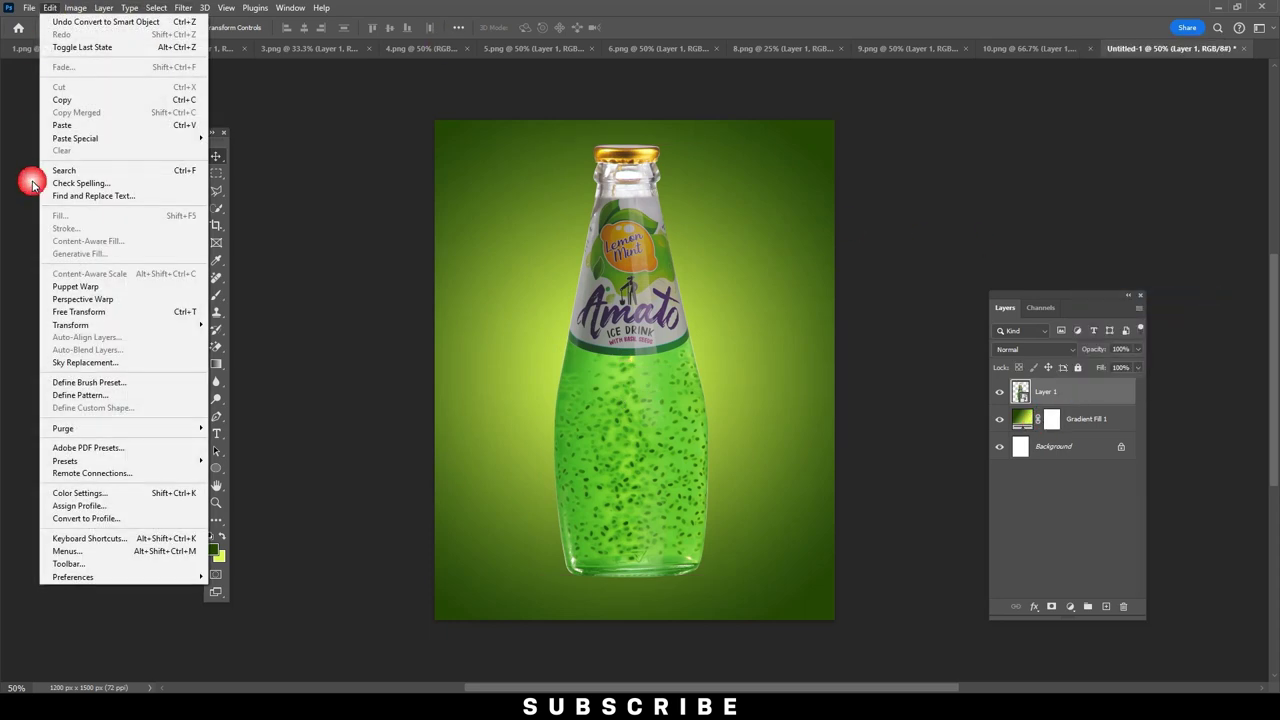
pyautogui.click(84, 312)
pyautogui.moveTo(714, 146)
pyautogui.mouseDown()
pyautogui.moveTo(668, 210)
pyautogui.moveTo(633, 204)
pyautogui.mouseUp()
pyautogui.moveTo(640, 300); pyautogui.dragTo(622, 347)
pyautogui.doubleClick(643, 405)
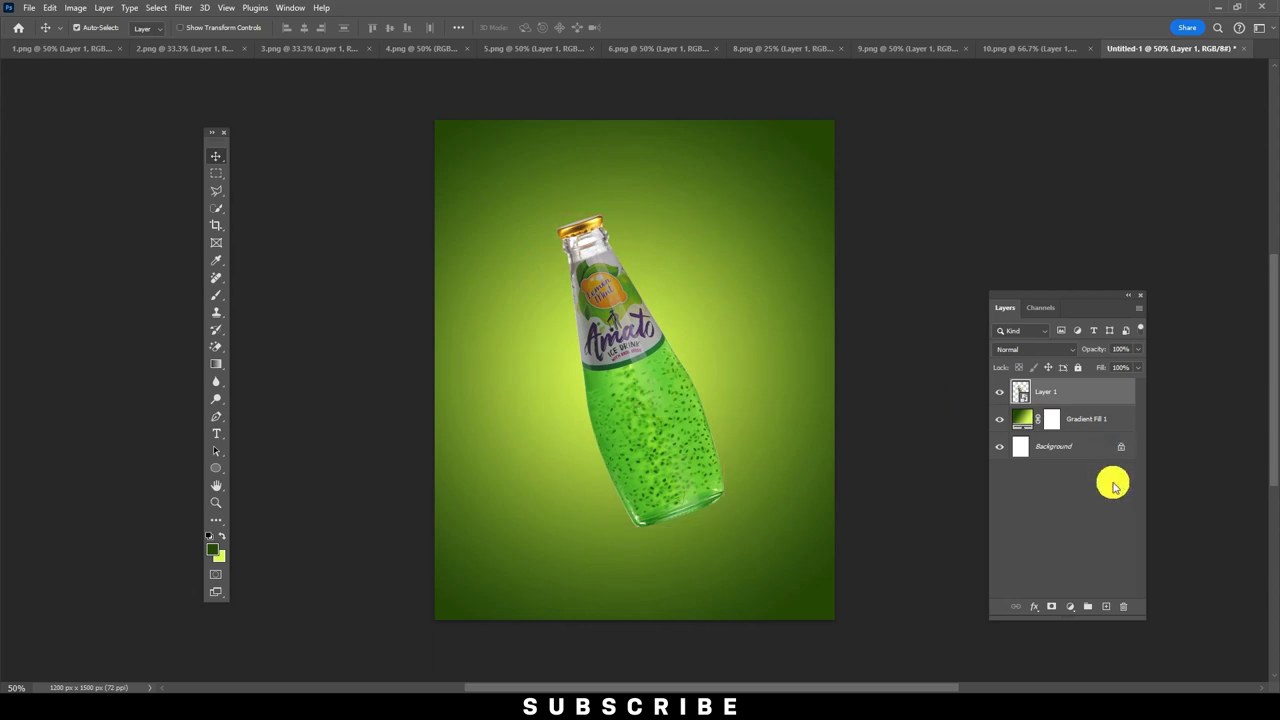
pyautogui.click(1070, 606)
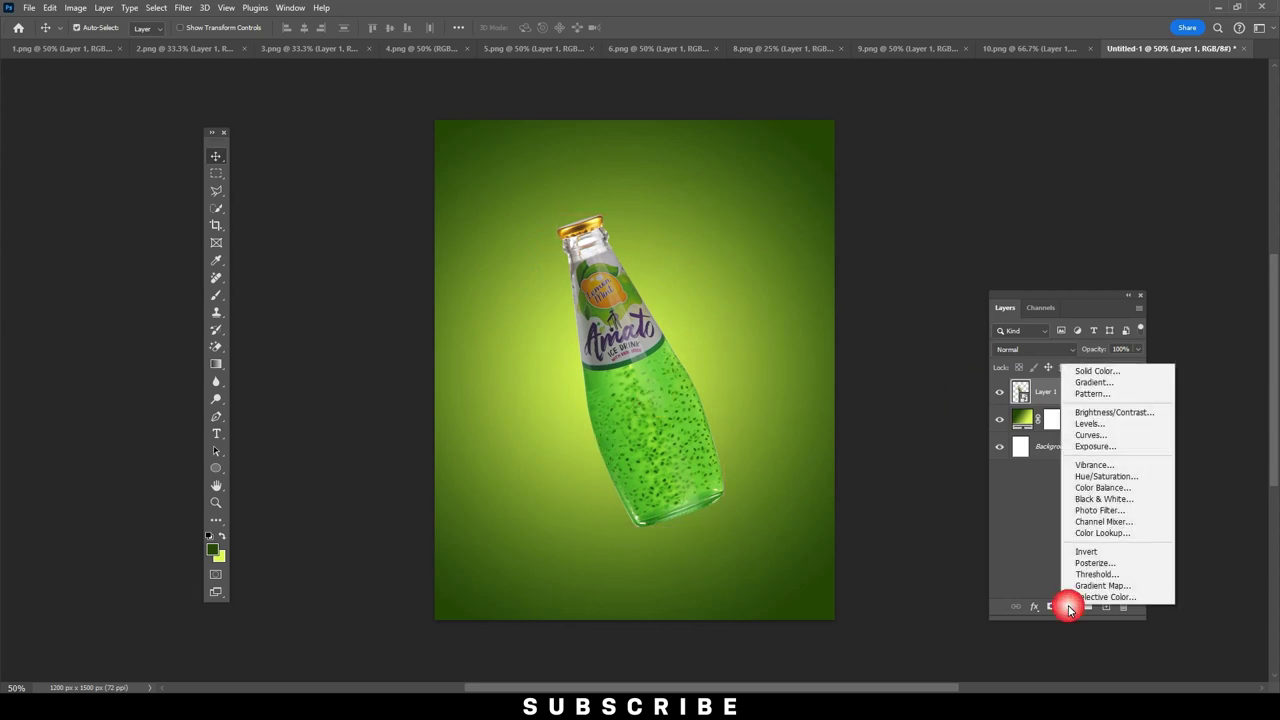
# Add an Exposure adjustment at +1.06 clipped to the bottle and invert its mask.
pyautogui.click(1100, 447)
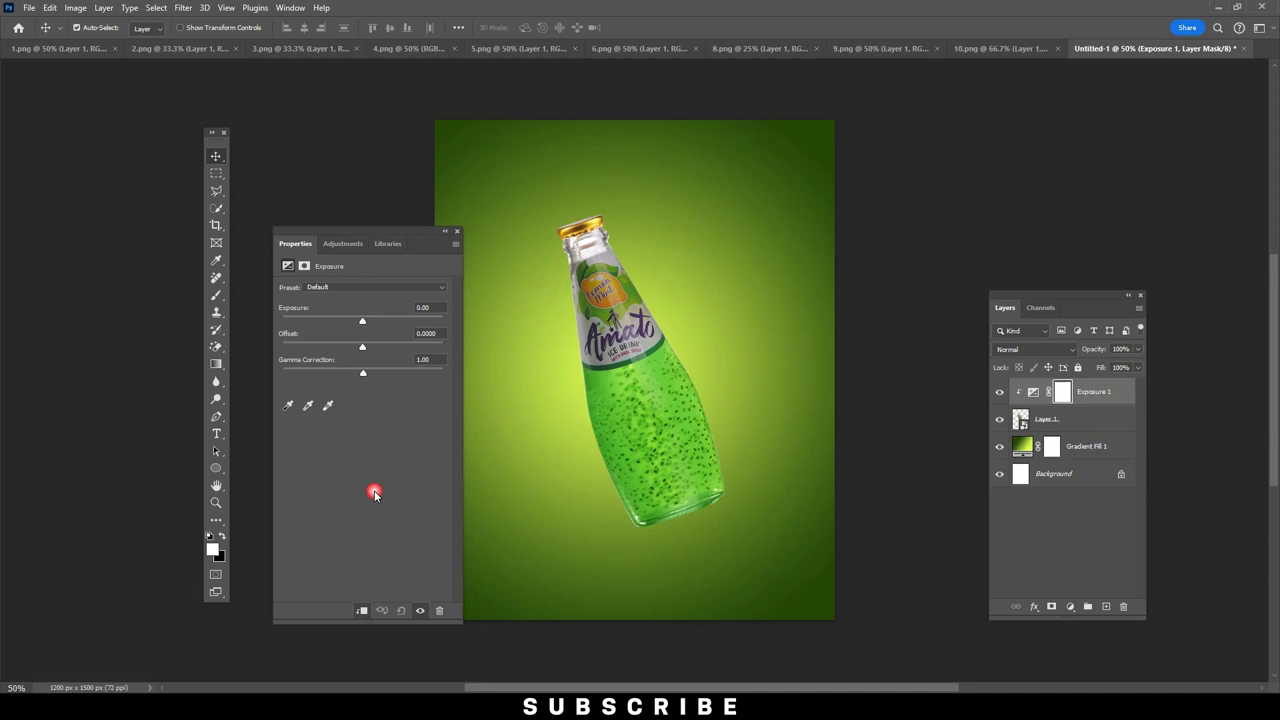
pyautogui.moveTo(376, 322); pyautogui.dragTo(375, 325)
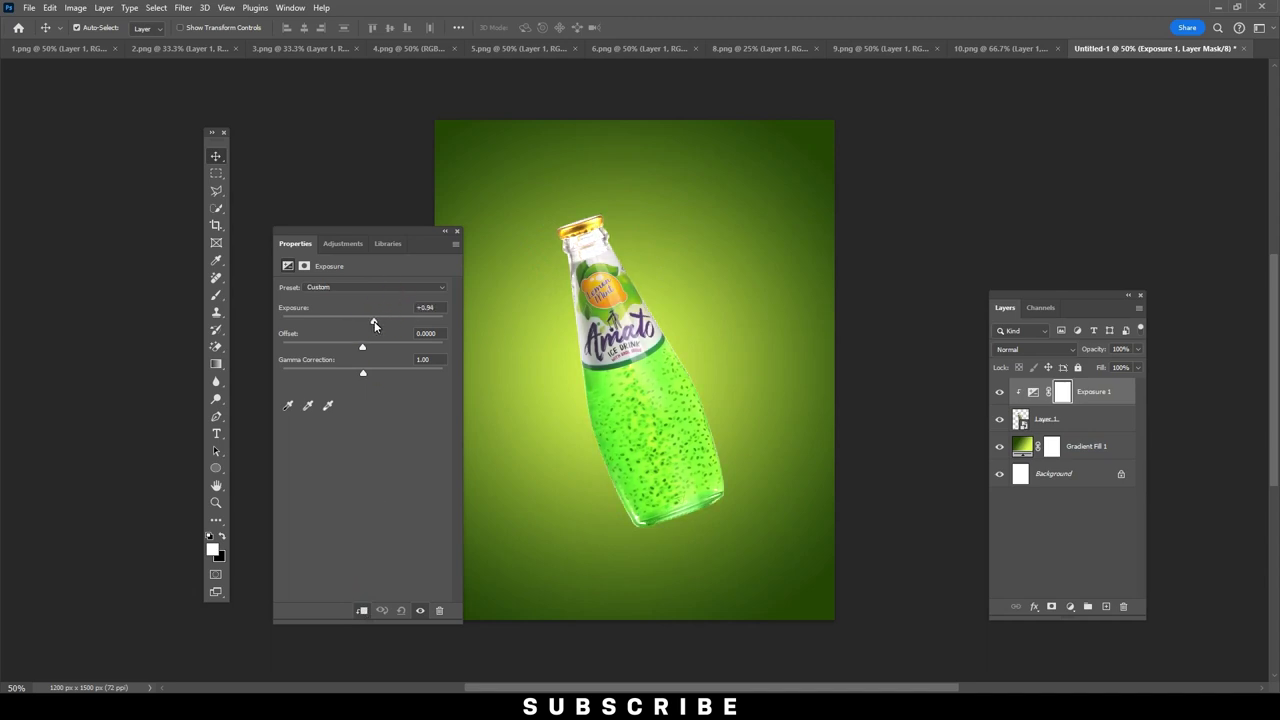
pyautogui.click(1063, 391)
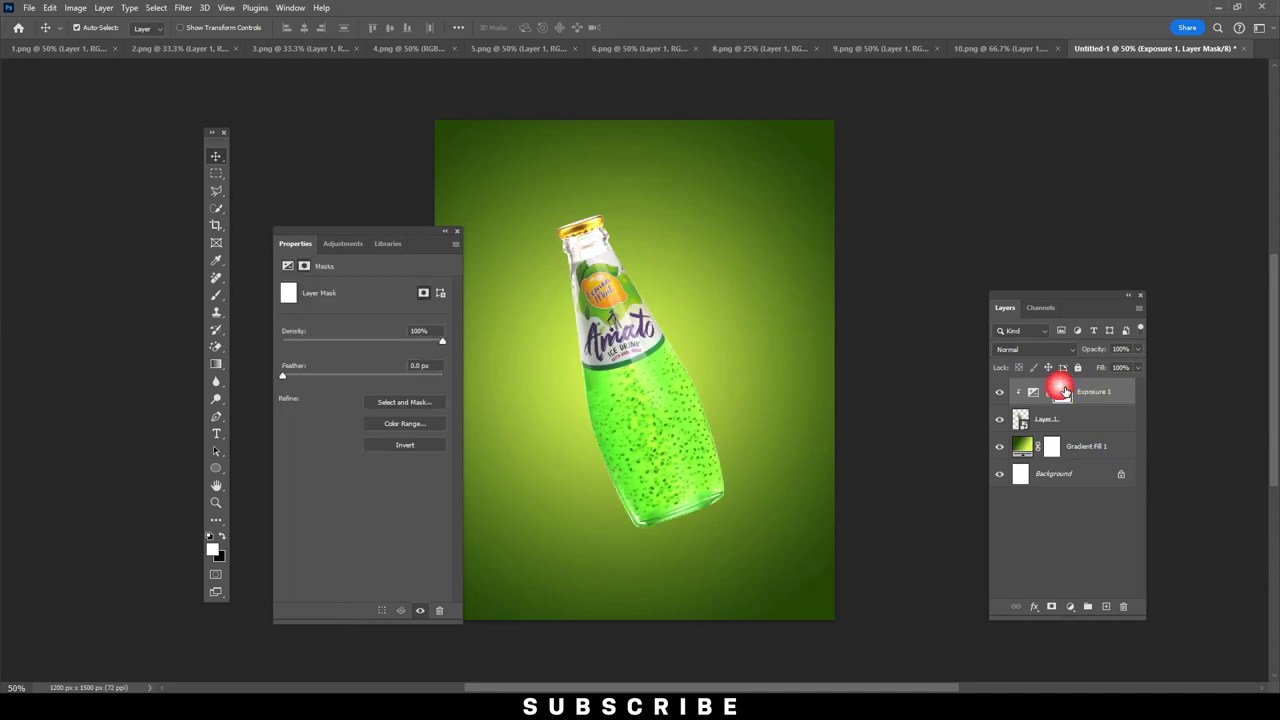
pyautogui.hotkey('ctrl', 'i')
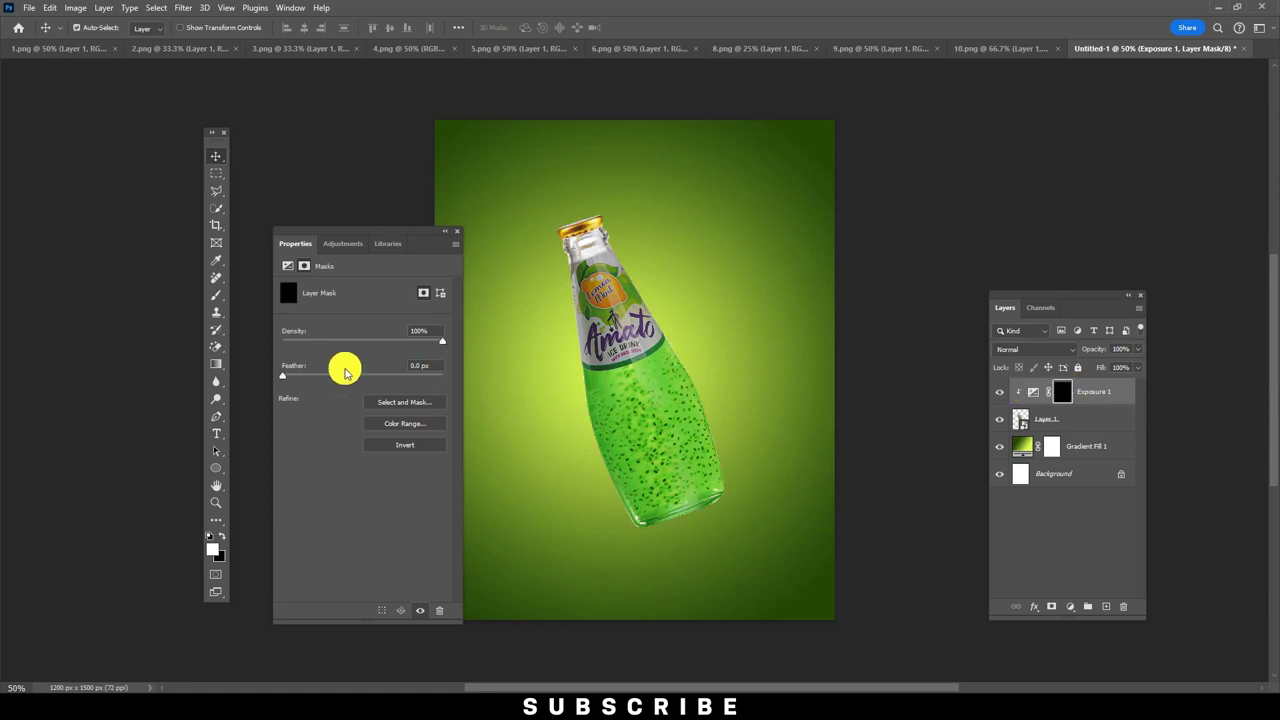
pyautogui.click(1001, 393)
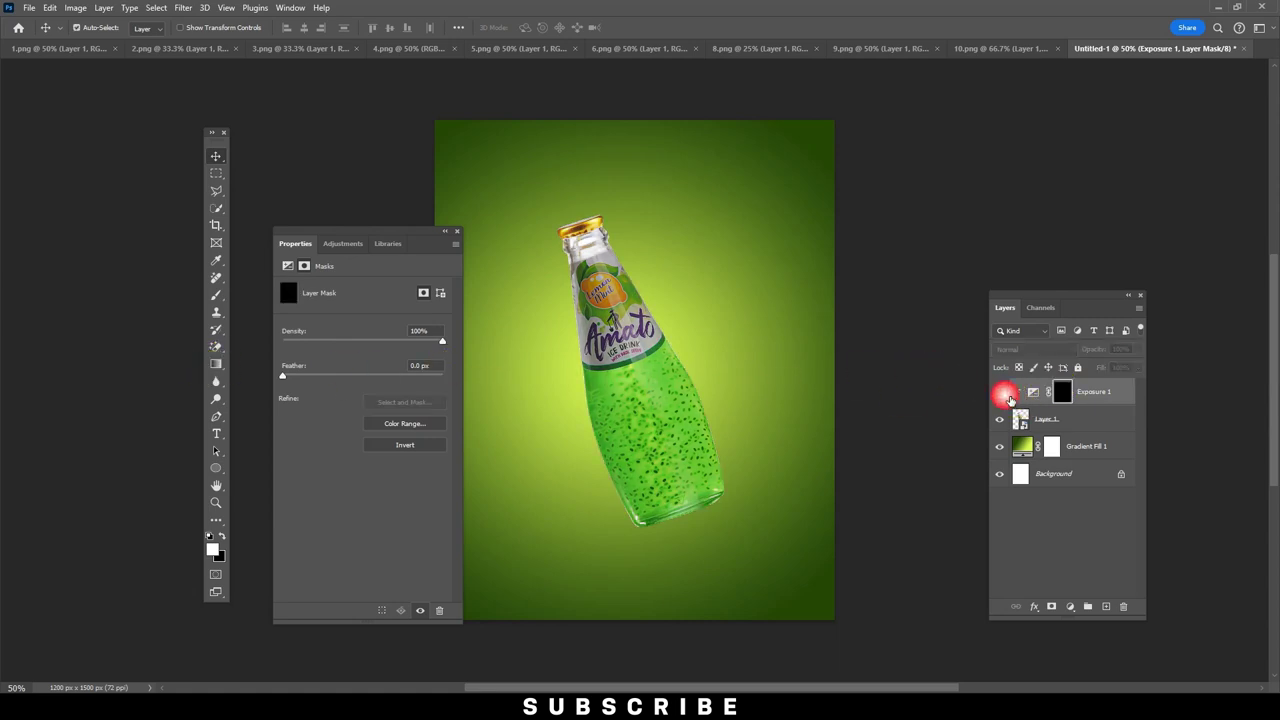
# Paint white highlight streaks along the bottle's edge on the Exposure mask with a small brush.
pyautogui.click(216, 295)
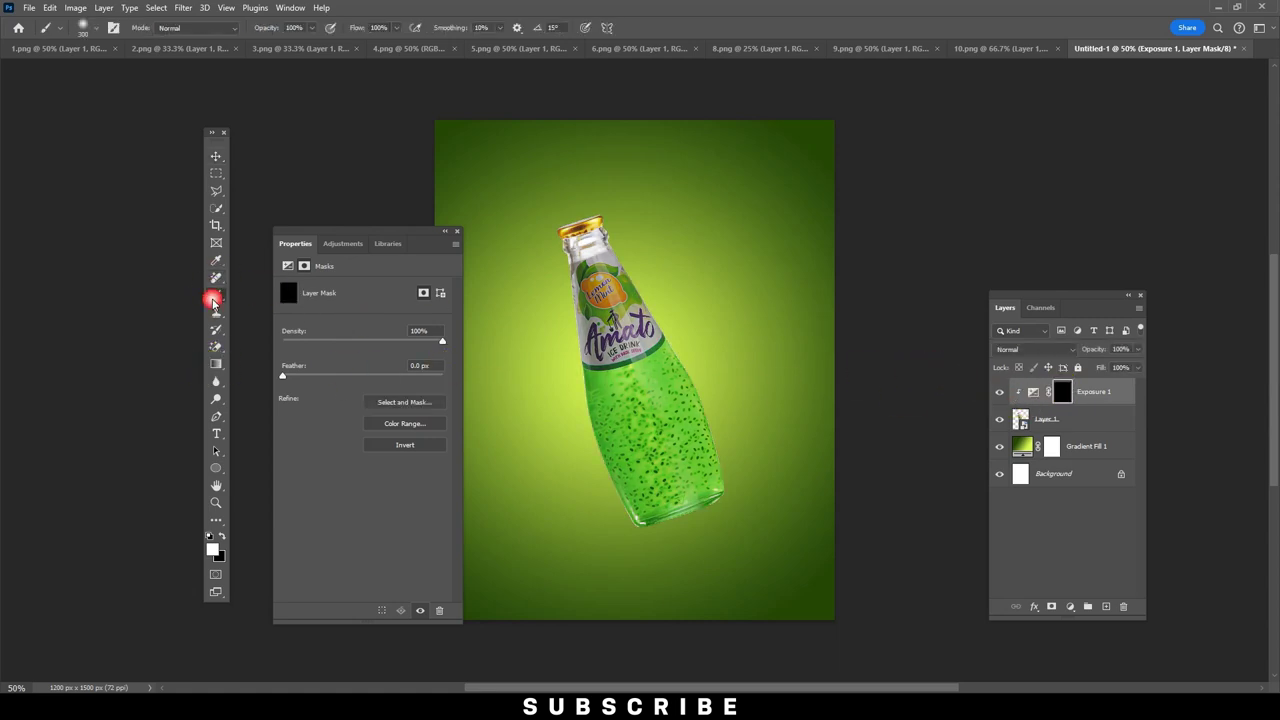
pyautogui.click(85, 32)
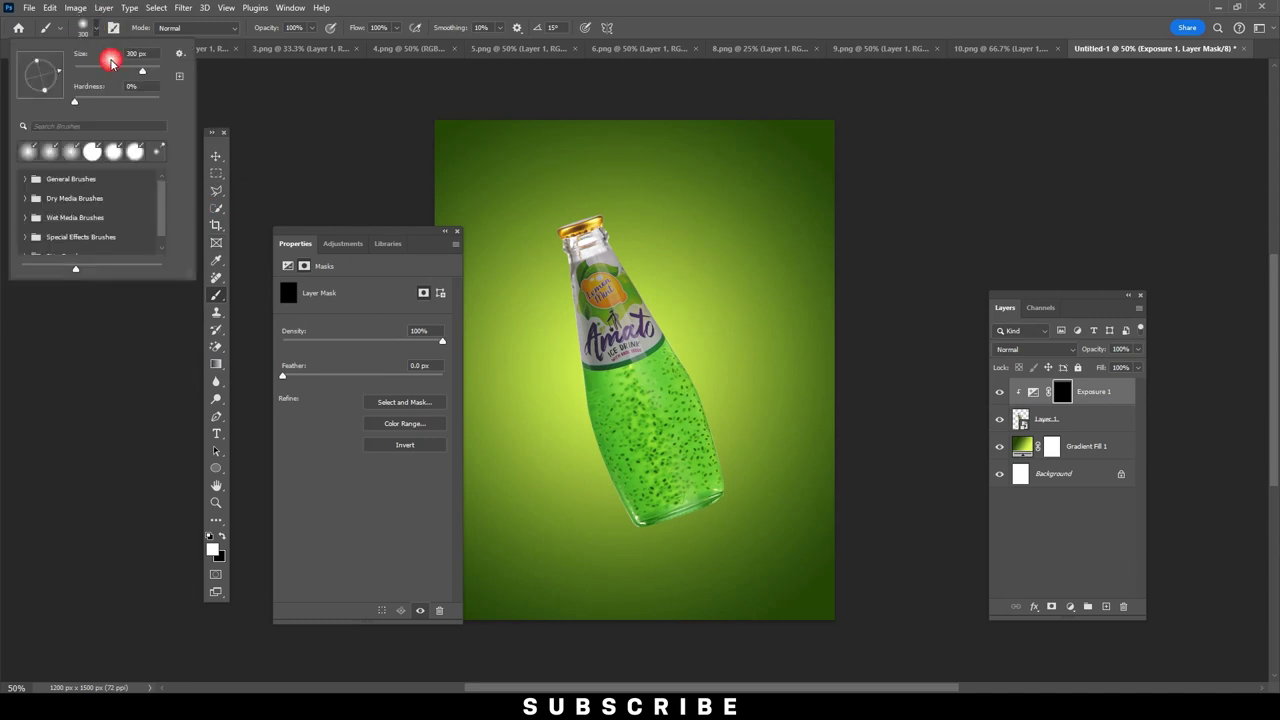
pyautogui.moveTo(137, 73); pyautogui.dragTo(133, 73)
pyautogui.click(745, 392)
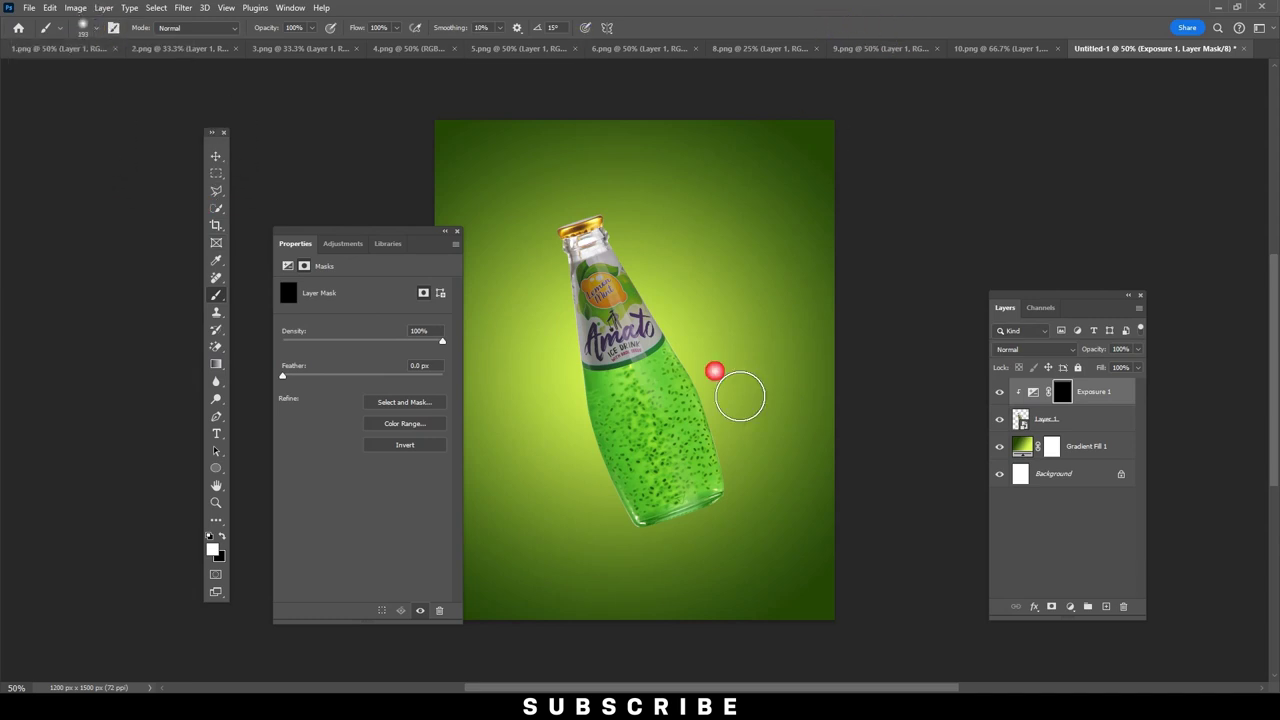
pyautogui.press('[')
pyautogui.press('[')
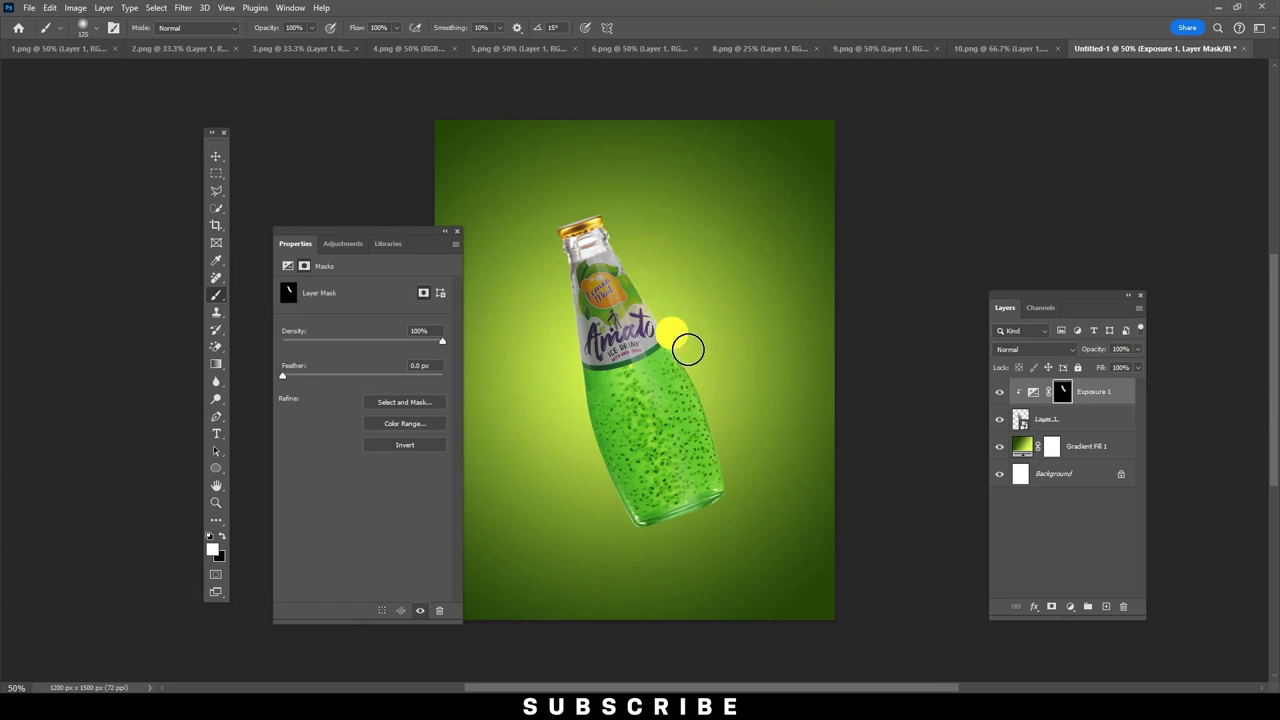
pyautogui.moveTo(617, 540); pyautogui.dragTo(634, 555)
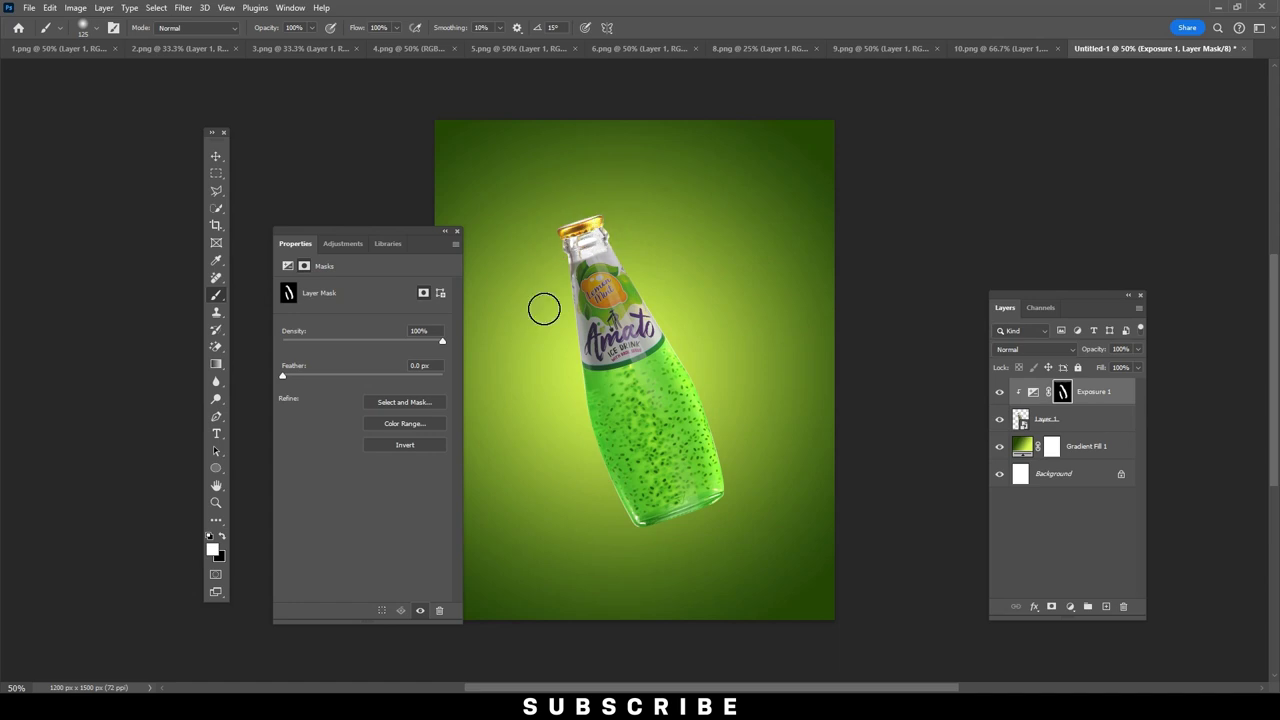
pyautogui.click(1048, 420)
pyautogui.click(1068, 605)
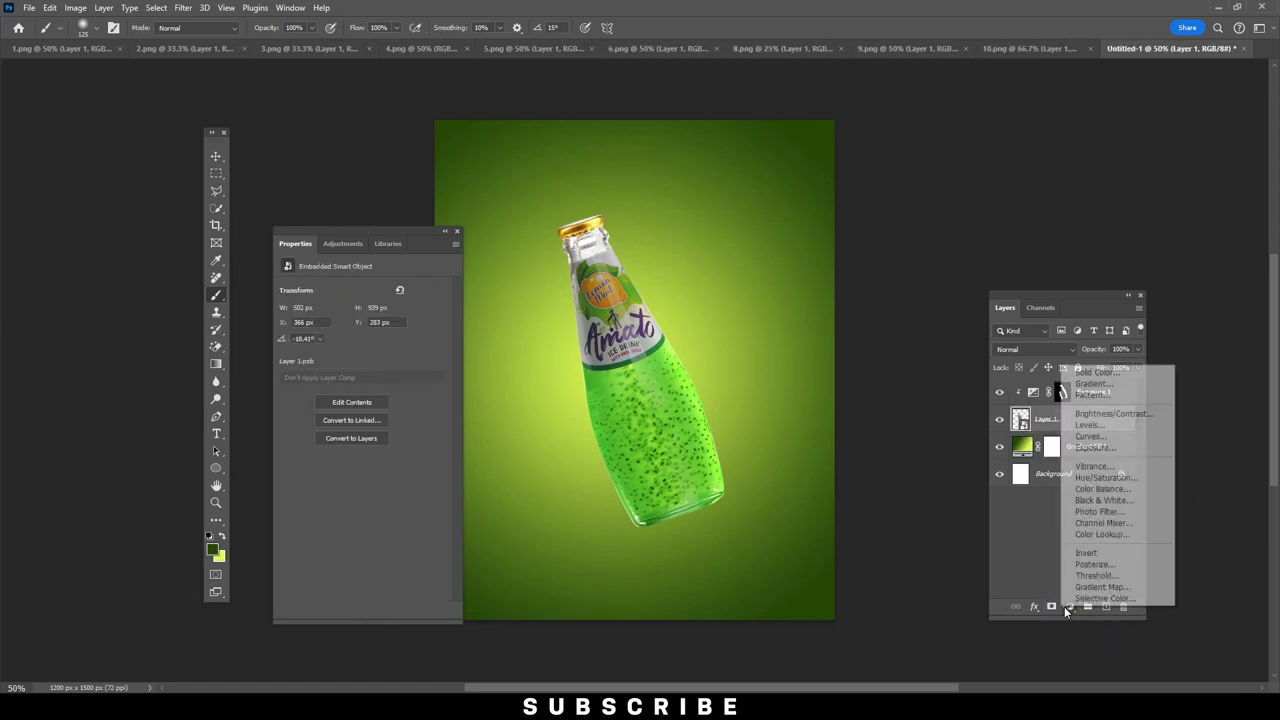
# Try a Curves adjustment on the bottle, then delete the Curves layer.
pyautogui.click(1121, 442)
pyautogui.moveTo(445, 326)
pyautogui.mouseDown()
pyautogui.moveTo(450, 345)
pyautogui.moveTo(463, 314)
pyautogui.mouseUp()
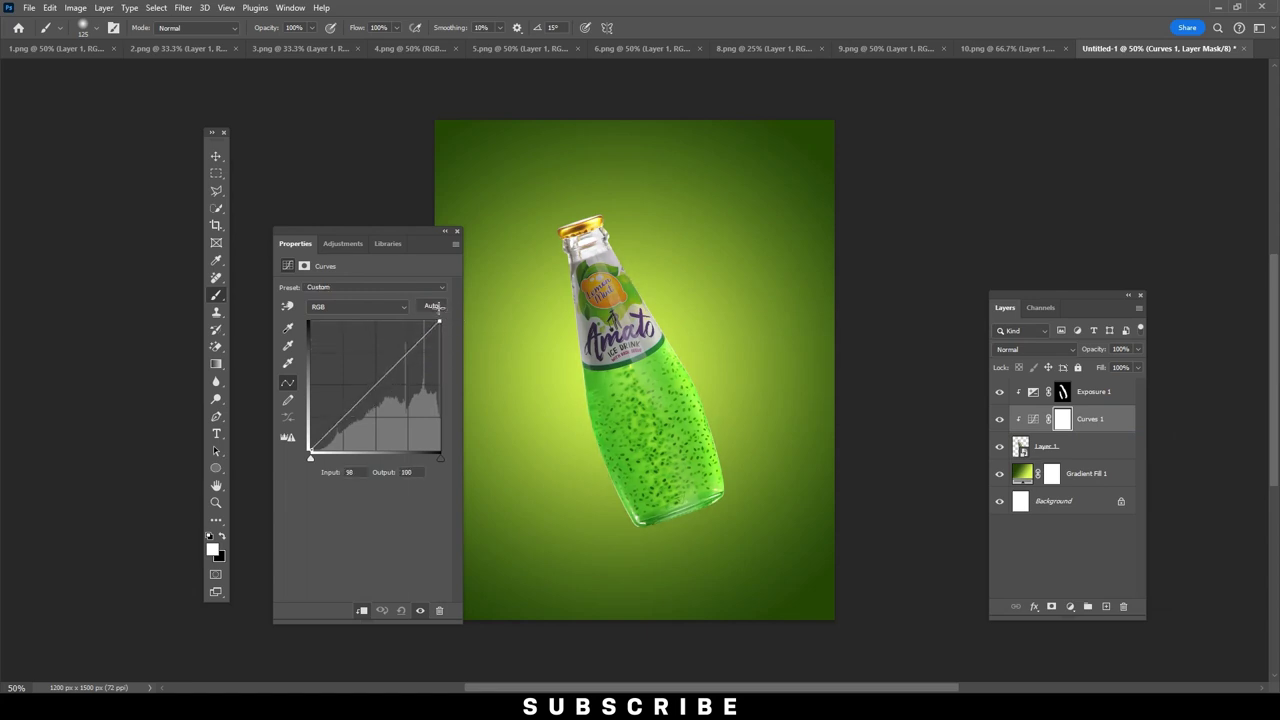
pyautogui.click(431, 306)
pyautogui.hotkey('ctrl', 'z')
pyautogui.moveTo(1088, 441); pyautogui.dragTo(1123, 607)
# Add a Levels adjustment to the bottle with output white set to 209.
pyautogui.click(1071, 607)
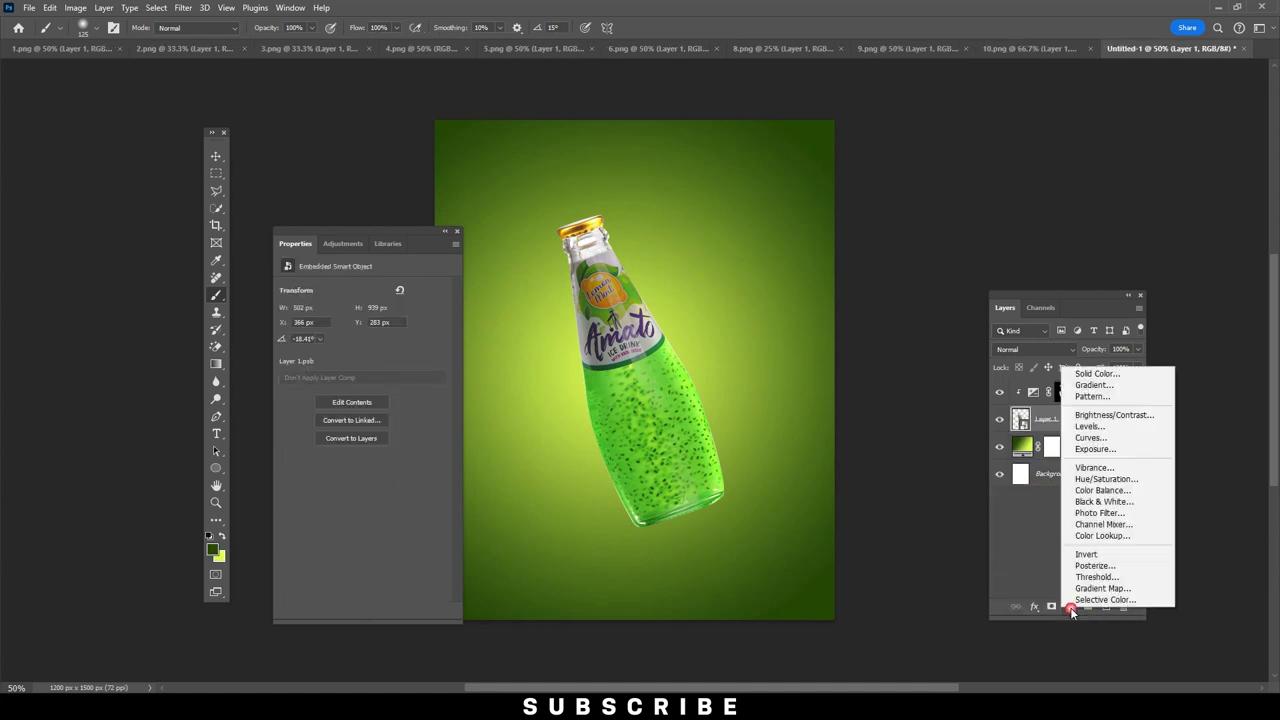
pyautogui.click(1089, 426)
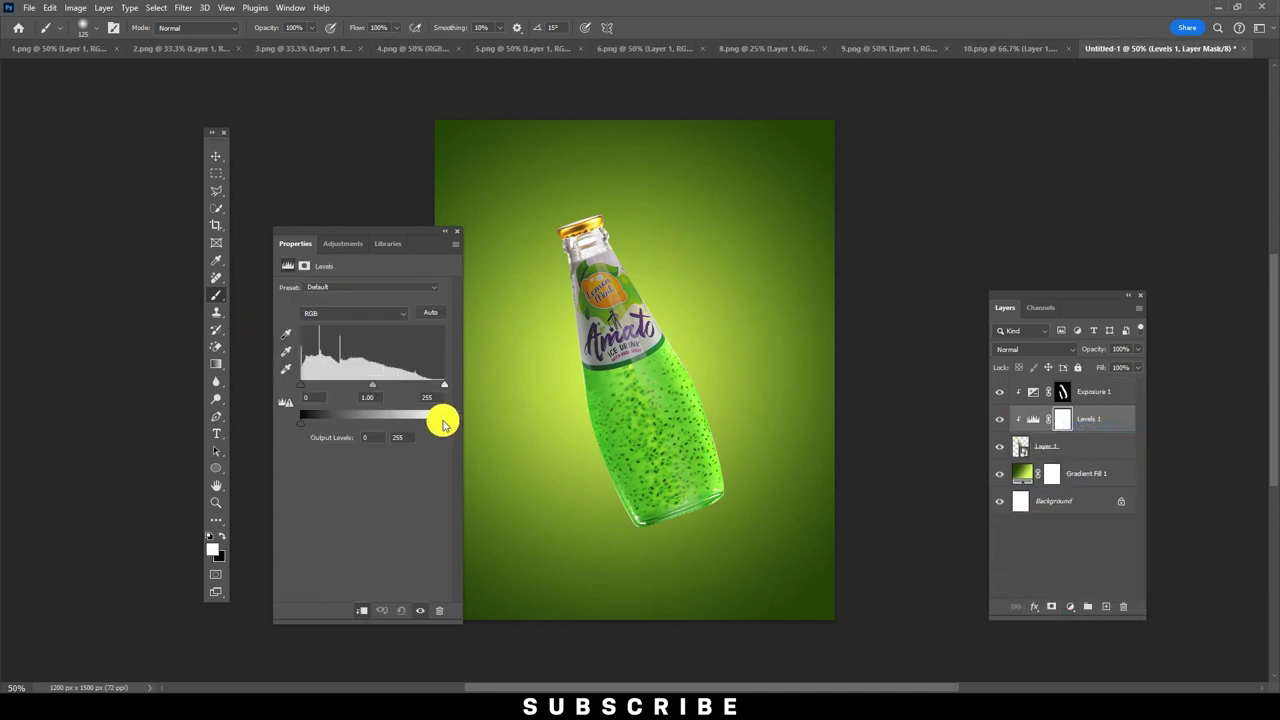
pyautogui.moveTo(443, 424); pyautogui.dragTo(397, 427)
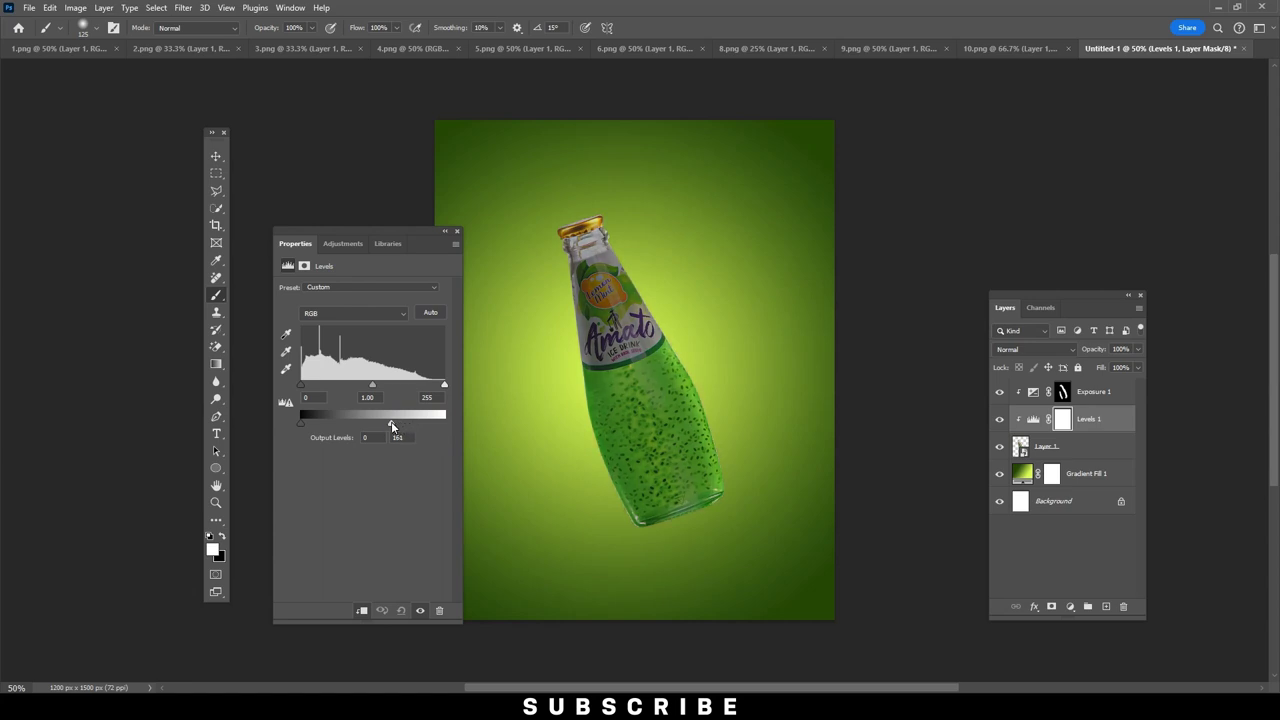
pyautogui.moveTo(402, 424); pyautogui.dragTo(418, 425)
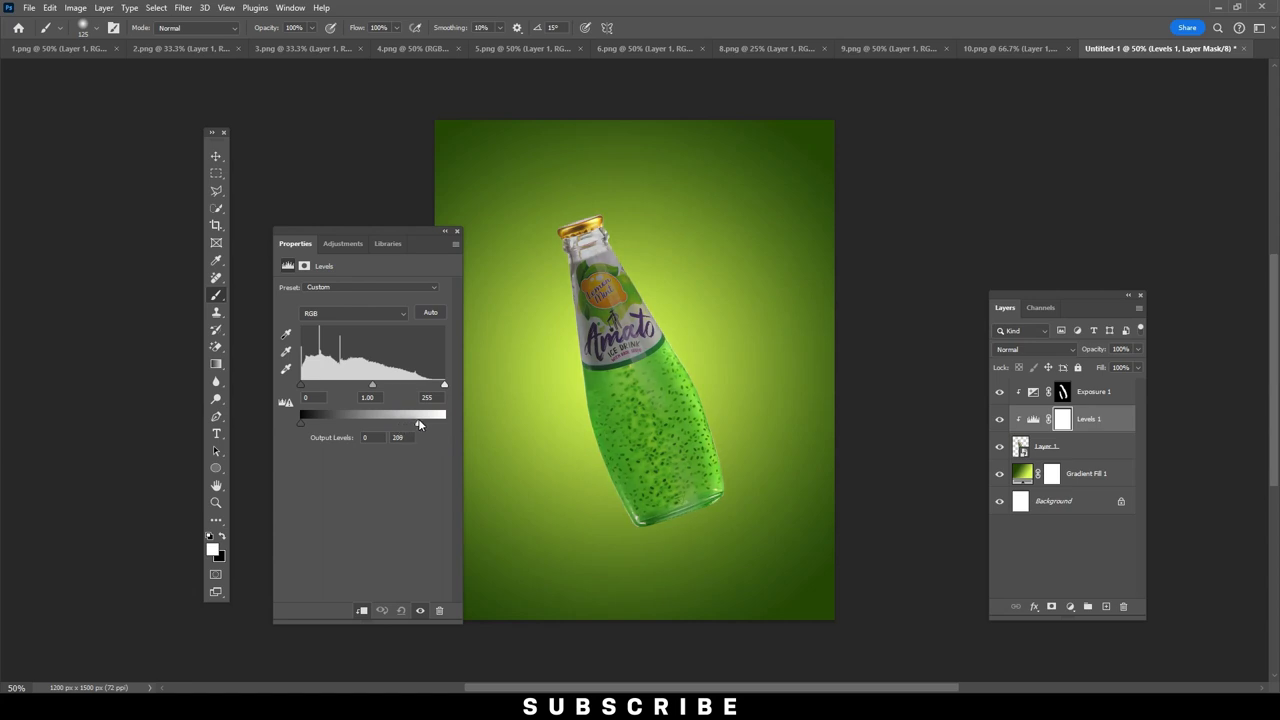
pyautogui.click(1062, 419)
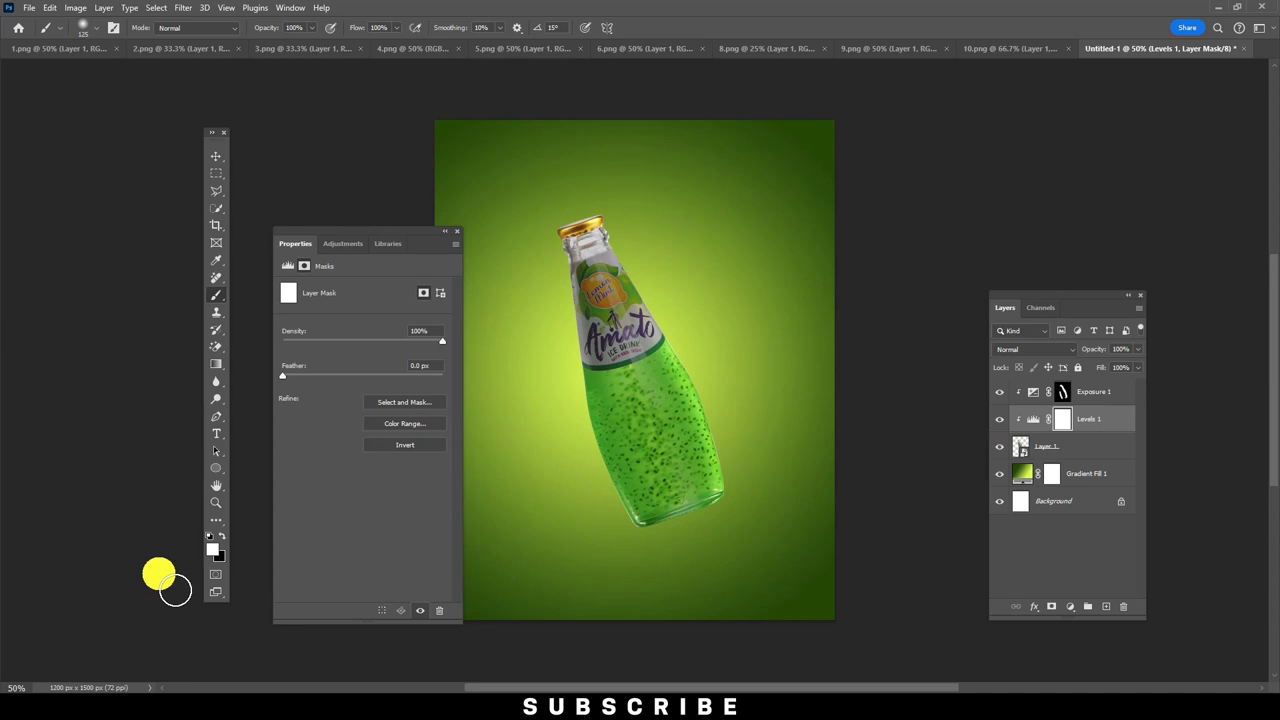
# Paint black on the Levels 1 mask over the bottle's left and lower right edges.
pyautogui.click(225, 538)
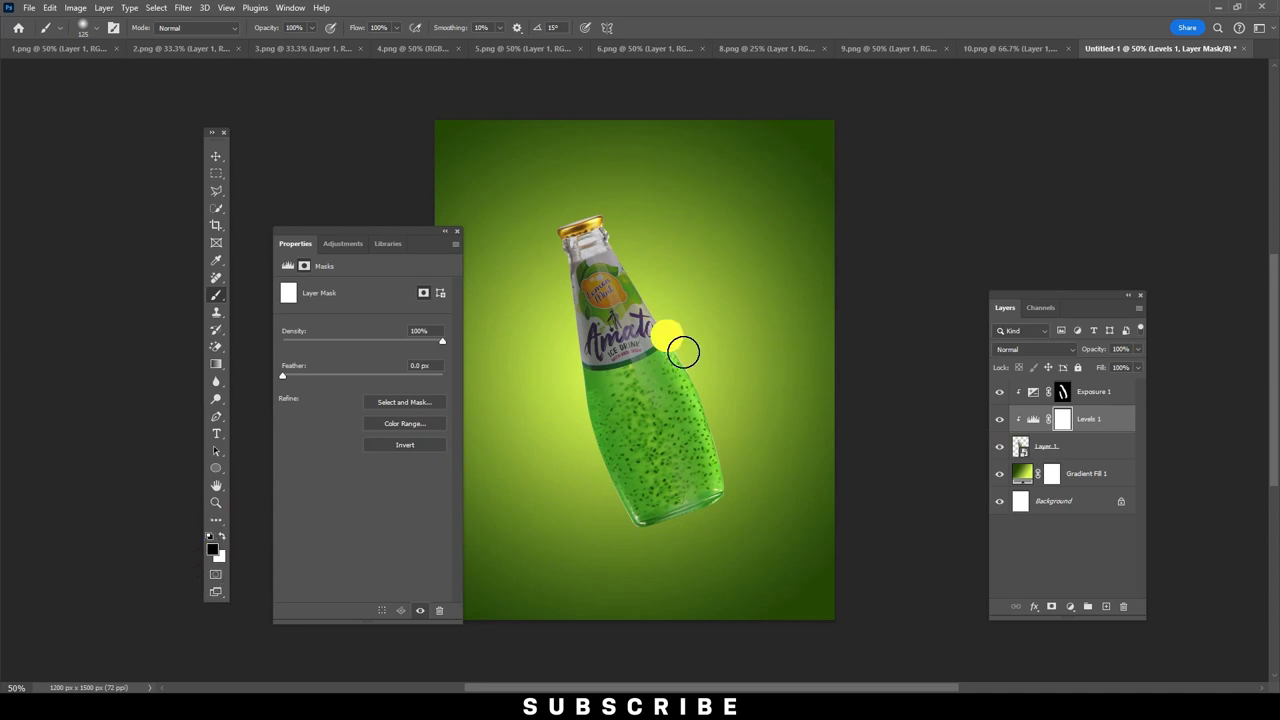
pyautogui.moveTo(755, 480)
pyautogui.mouseDown()
pyautogui.moveTo(603, 449)
pyautogui.moveTo(607, 227)
pyautogui.mouseUp()
pyautogui.moveTo(732, 500); pyautogui.dragTo(677, 537)
pyautogui.moveTo(754, 500); pyautogui.dragTo(717, 477)
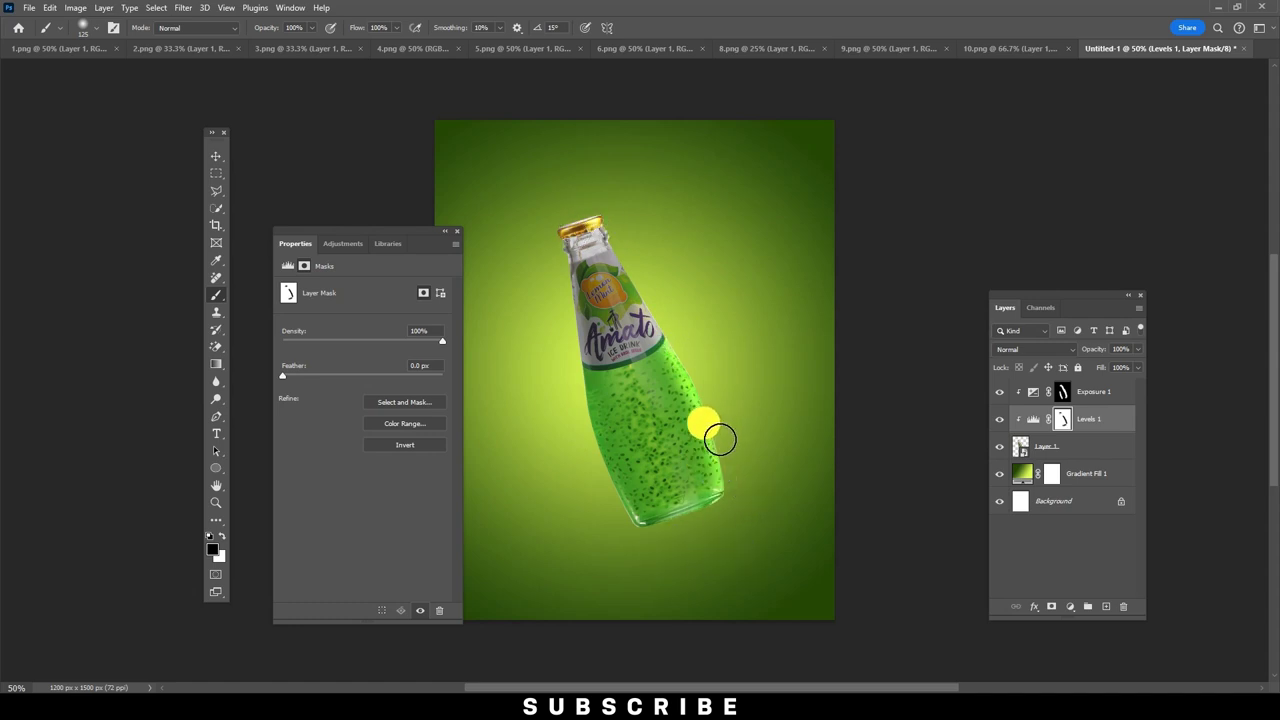
# Set the brush to 24% opacity and 500 px size.
pyautogui.click(310, 28)
pyautogui.moveTo(279, 46); pyautogui.dragTo(266, 46)
pyautogui.click(148, 73)
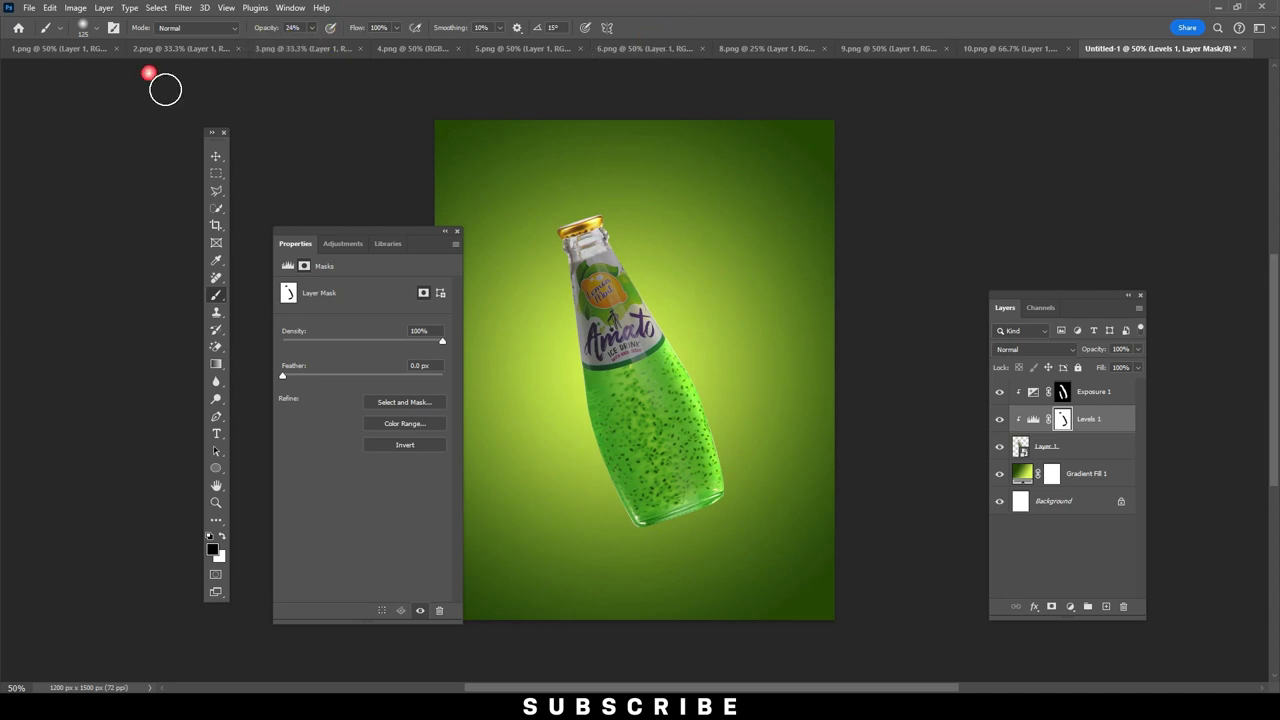
pyautogui.click(92, 28)
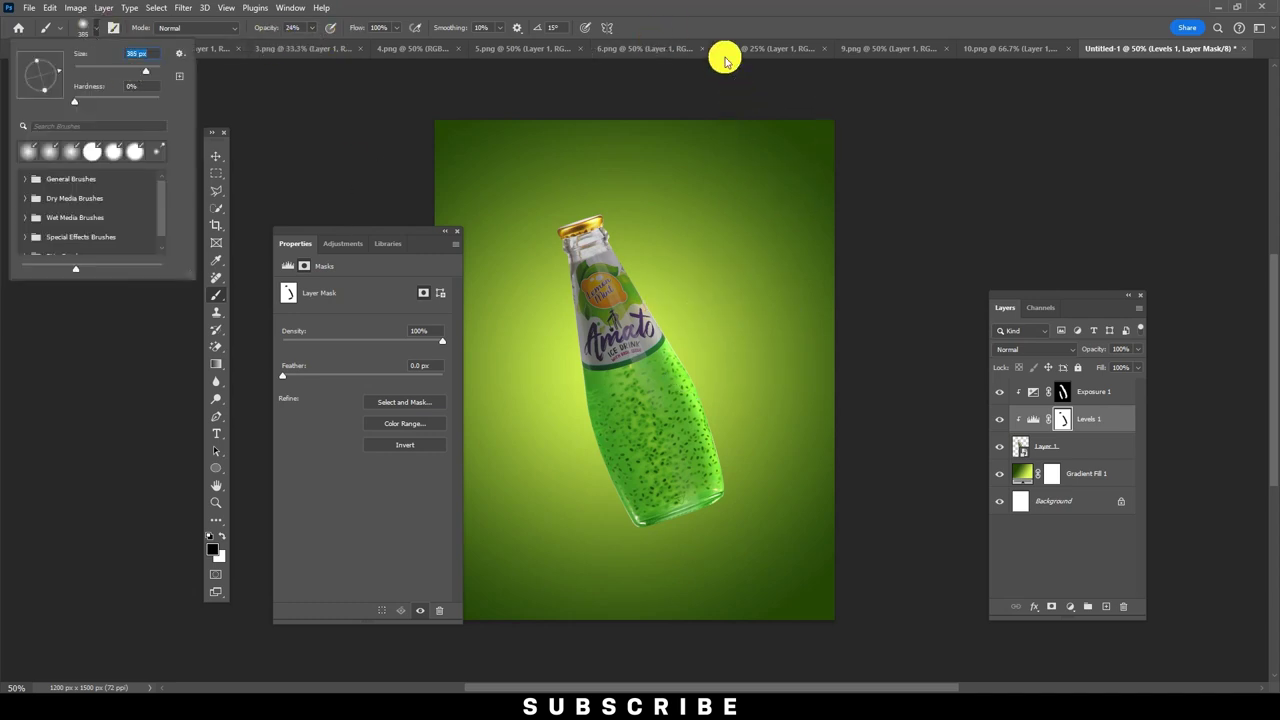
pyautogui.click(725, 30)
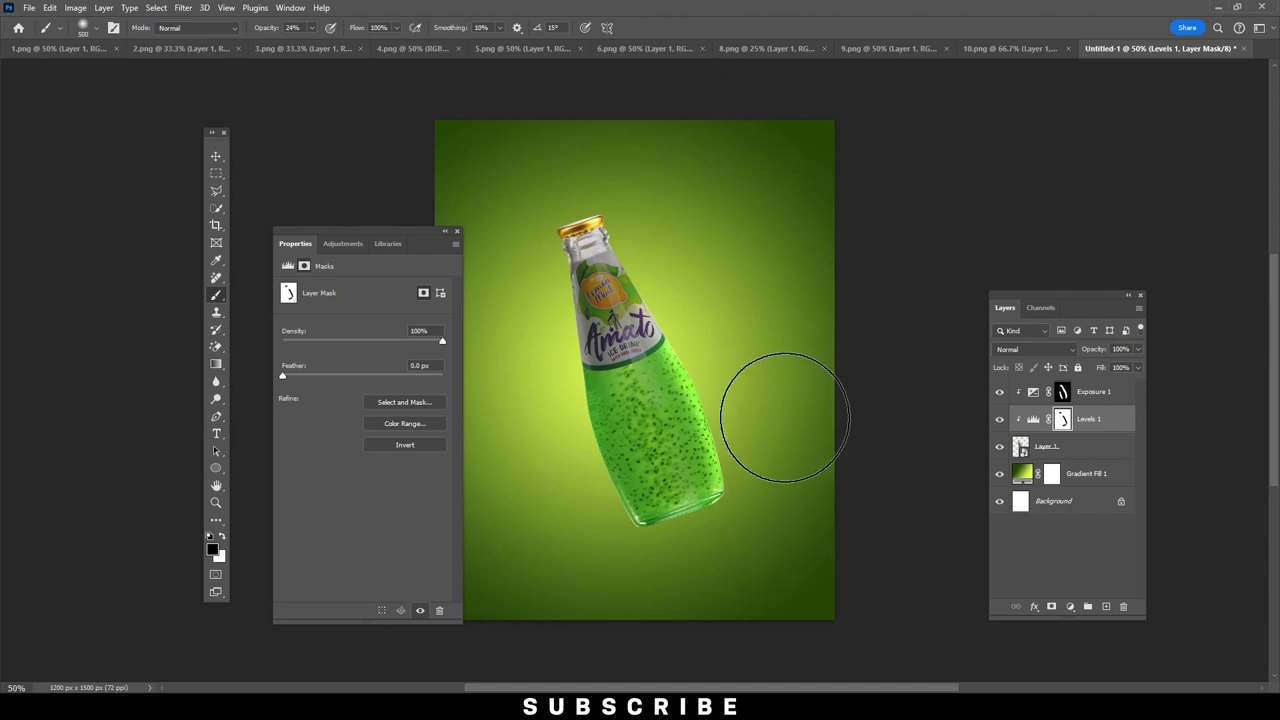
# Paint white on the Exposure 1 mask to extend the highlight down the bottle's right side.
pyautogui.click(1078, 398)
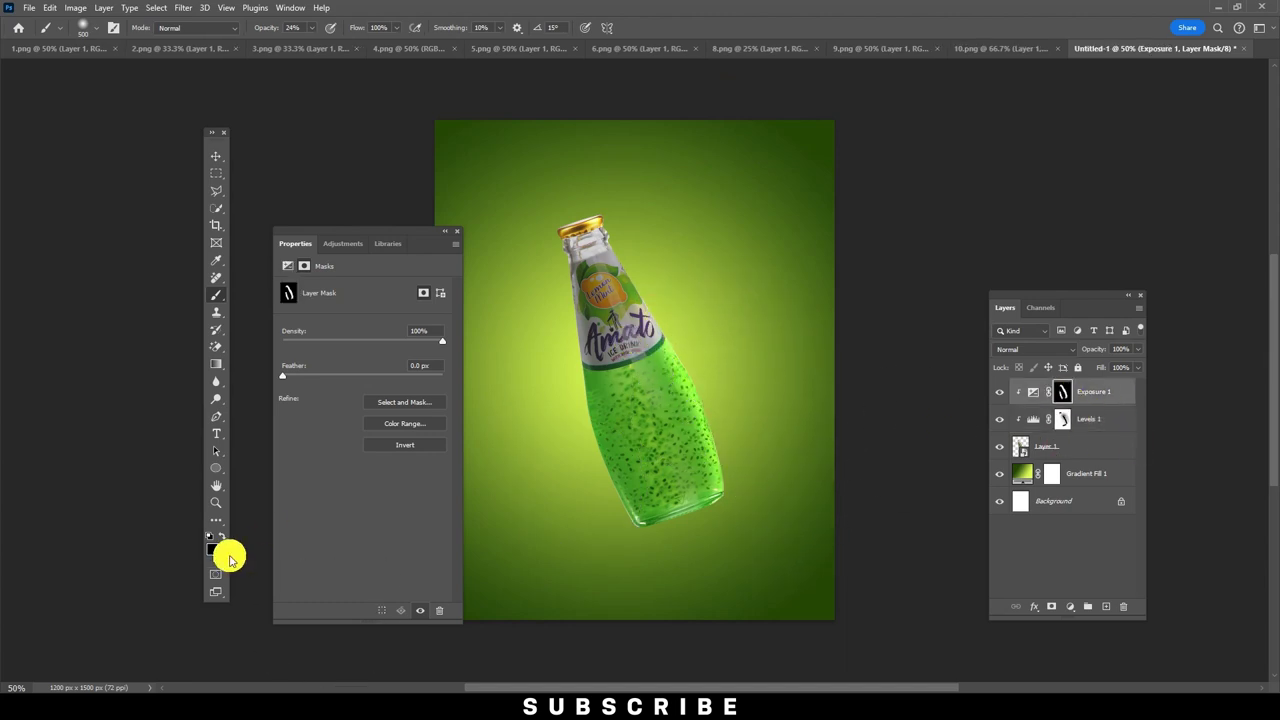
pyautogui.moveTo(689, 286); pyautogui.dragTo(785, 545)
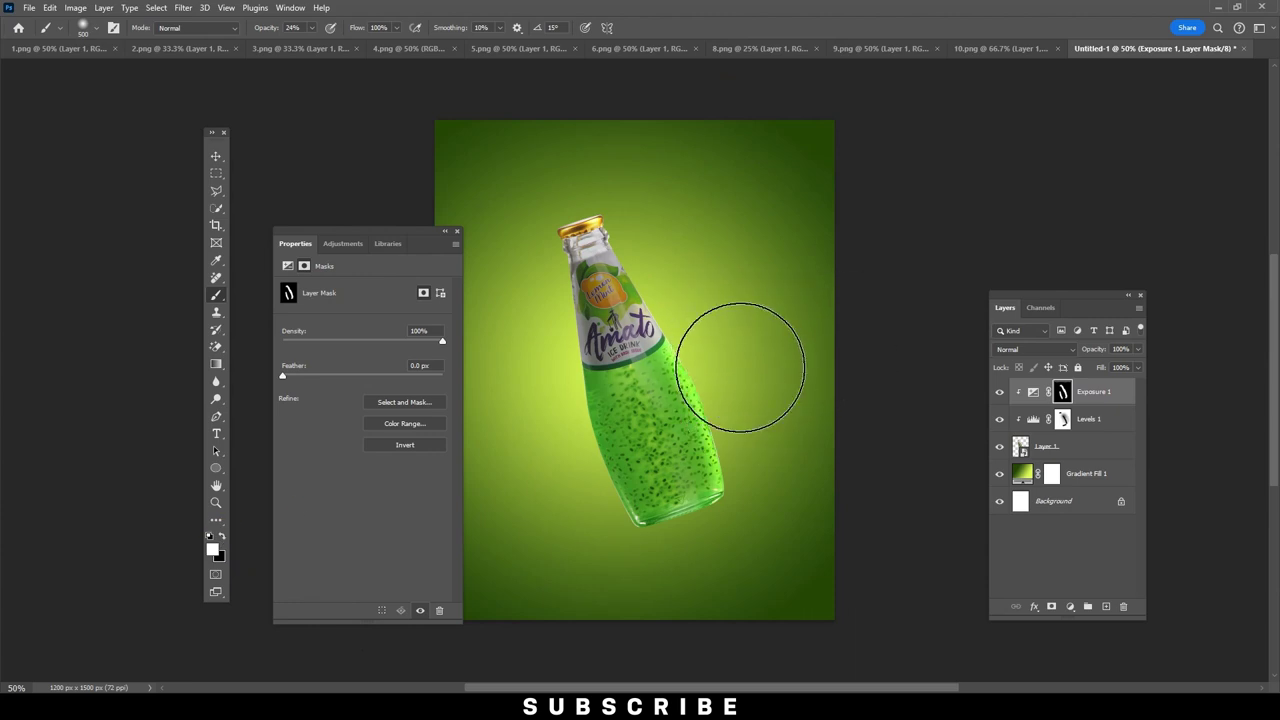
pyautogui.click(214, 158)
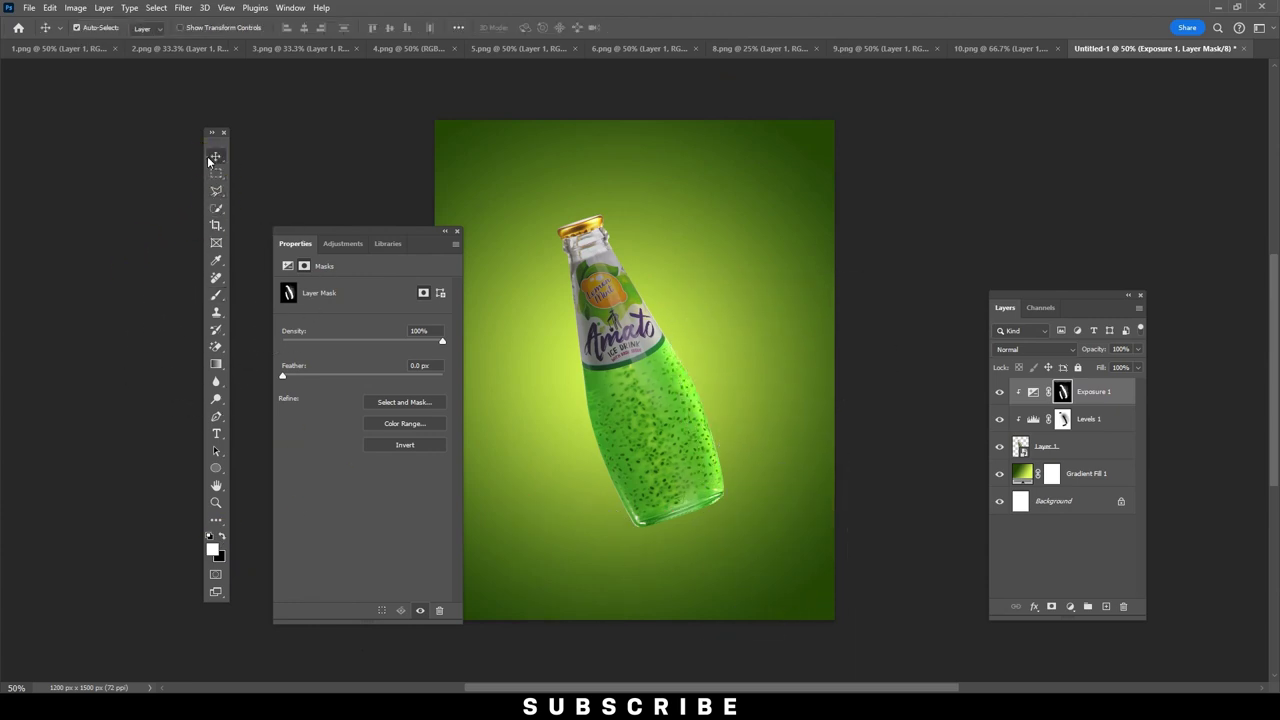
pyautogui.click(460, 233)
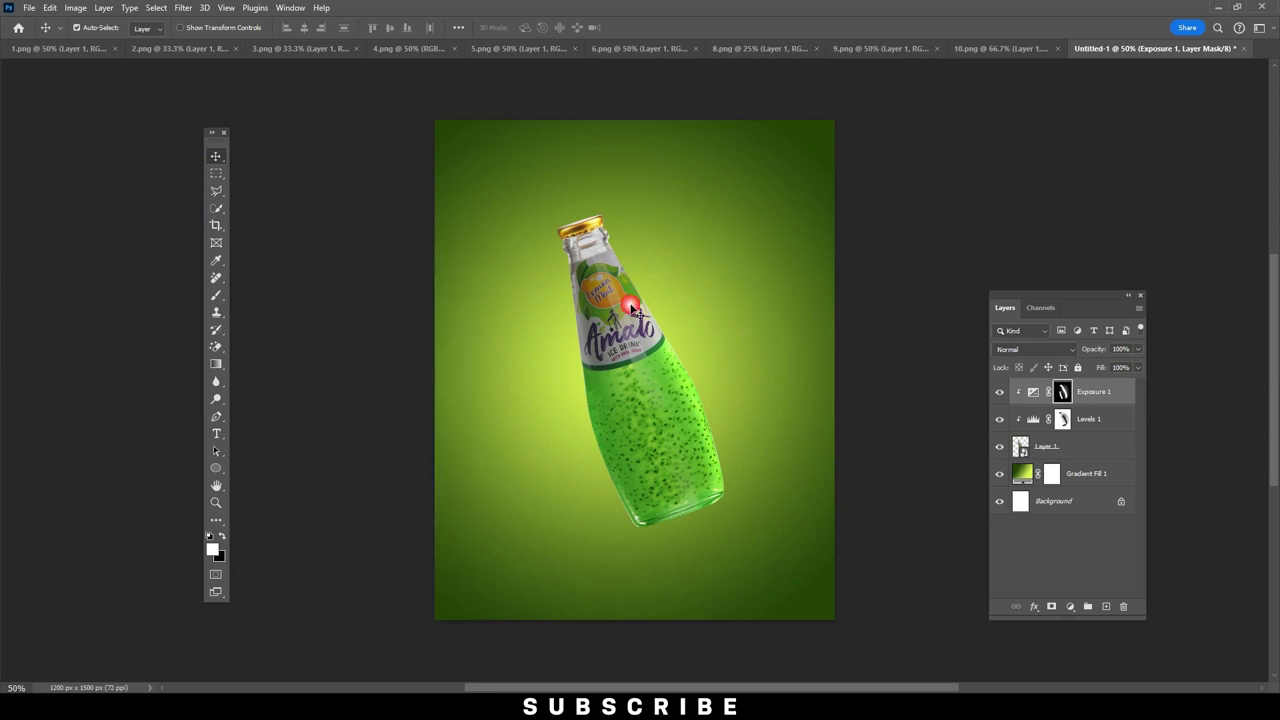
pyautogui.click(1070, 606)
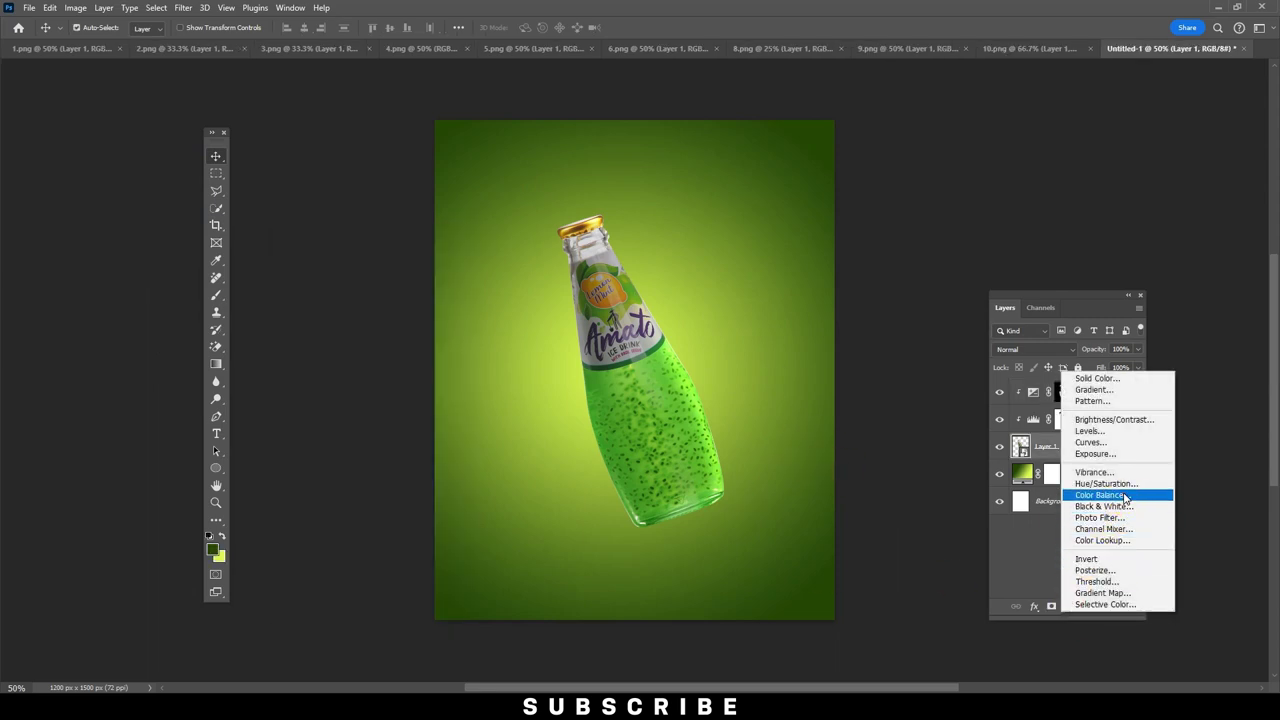
# Add a Color Balance adjustment, tweak midtones, and push shadows to -21, +40, +36.
pyautogui.click(1090, 495)
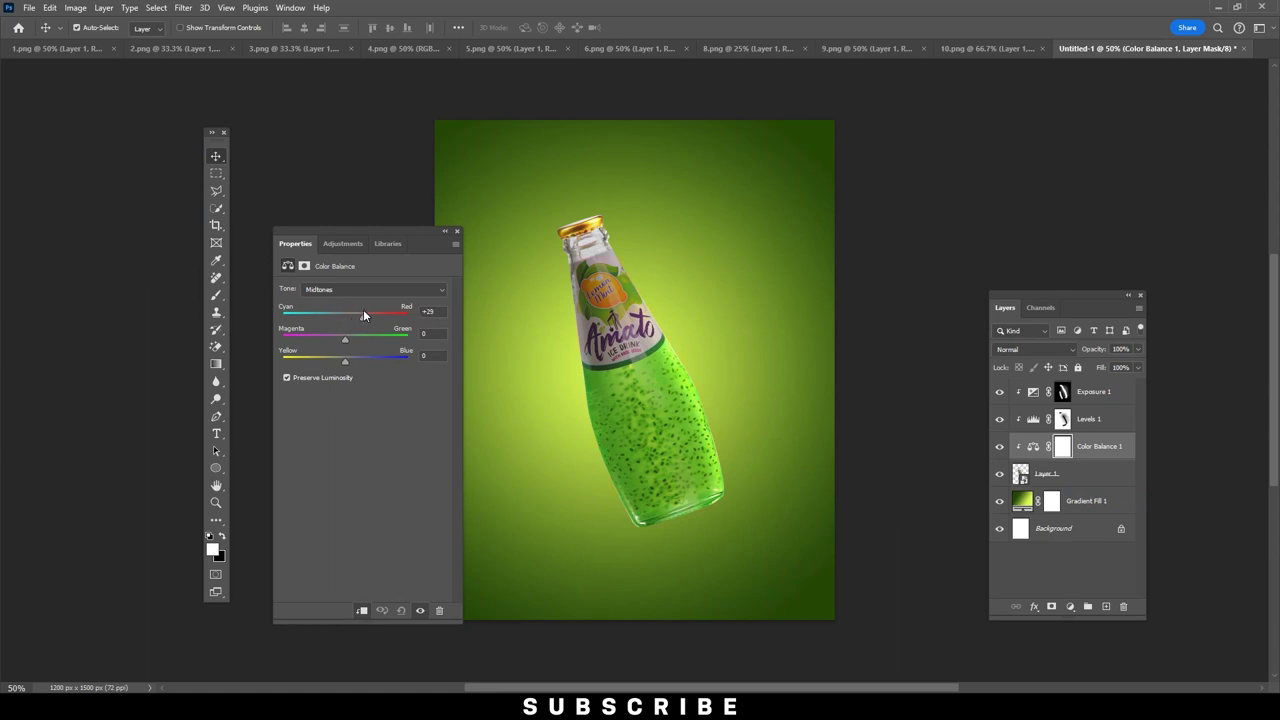
pyautogui.moveTo(364, 316); pyautogui.dragTo(335, 339)
pyautogui.moveTo(332, 357)
pyautogui.mouseDown()
pyautogui.moveTo(348, 358)
pyautogui.moveTo(313, 317)
pyautogui.moveTo(370, 343)
pyautogui.mouseUp()
pyautogui.click(354, 289)
pyautogui.click(336, 304)
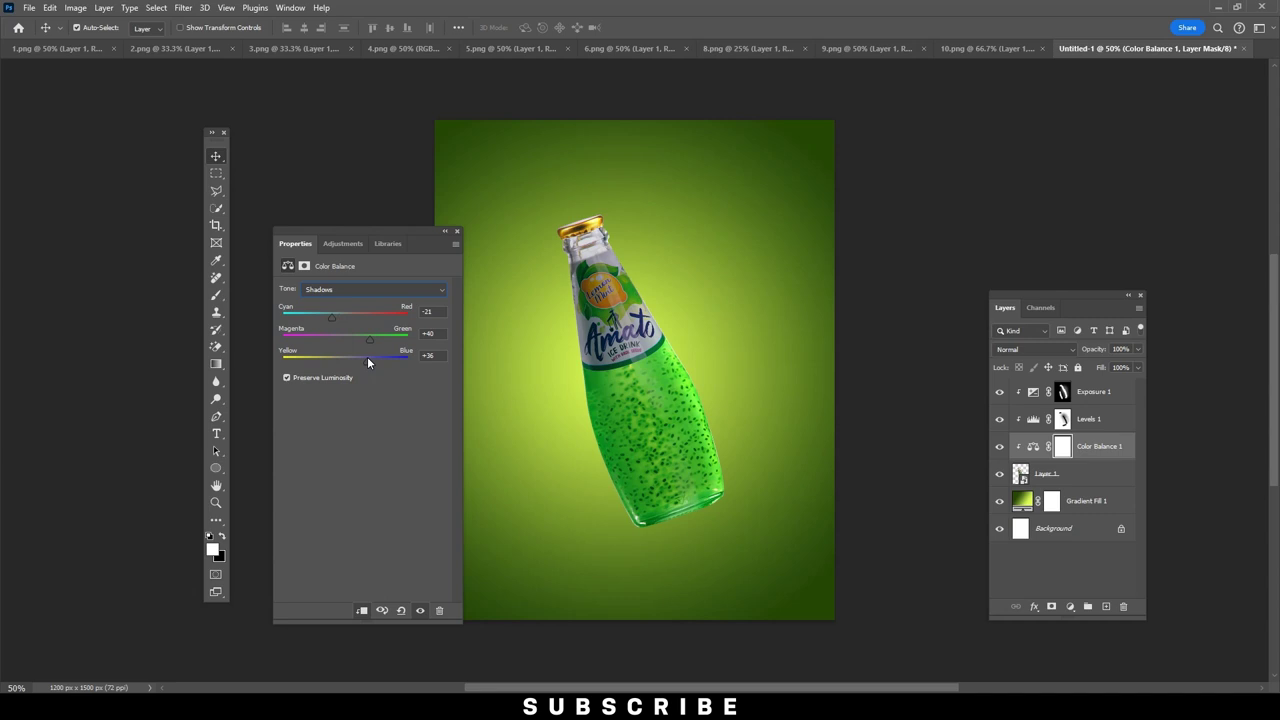
# Shift the Color Balance highlights slightly toward red and yellow.
pyautogui.click(331, 291)
pyautogui.click(331, 322)
pyautogui.moveTo(361, 316); pyautogui.dragTo(330, 341)
pyautogui.moveTo(350, 362); pyautogui.dragTo(347, 361)
pyautogui.click(458, 232)
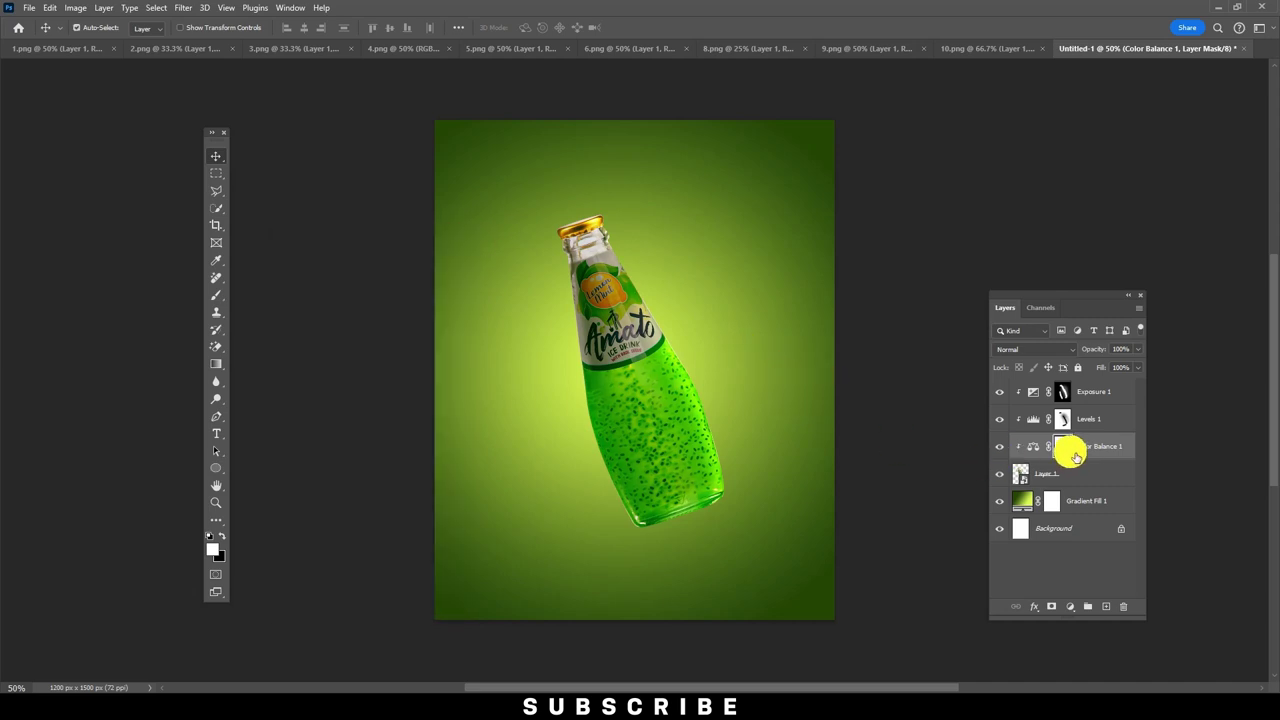
# Paint black on the Color Balance mask over the Amato label with a 250 px brush.
pyautogui.click(216, 294)
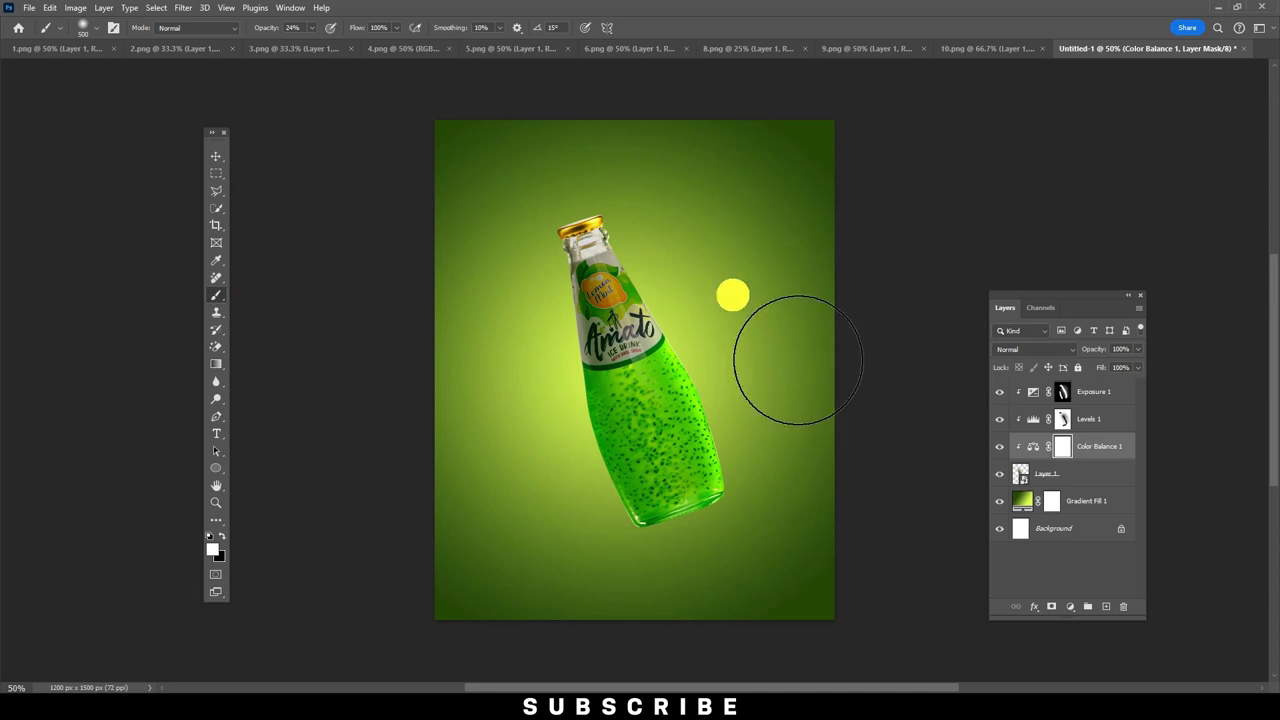
pyautogui.moveTo(737, 294); pyautogui.dragTo(686, 286)
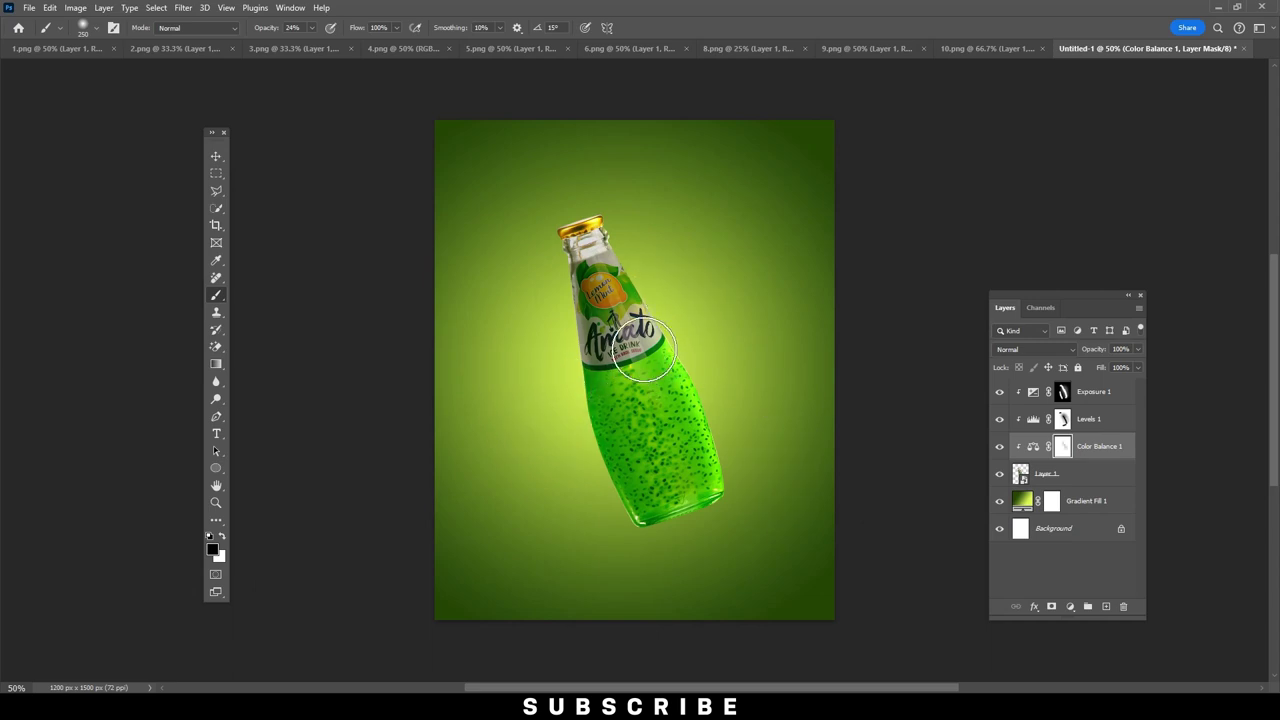
pyautogui.moveTo(654, 277); pyautogui.dragTo(639, 318)
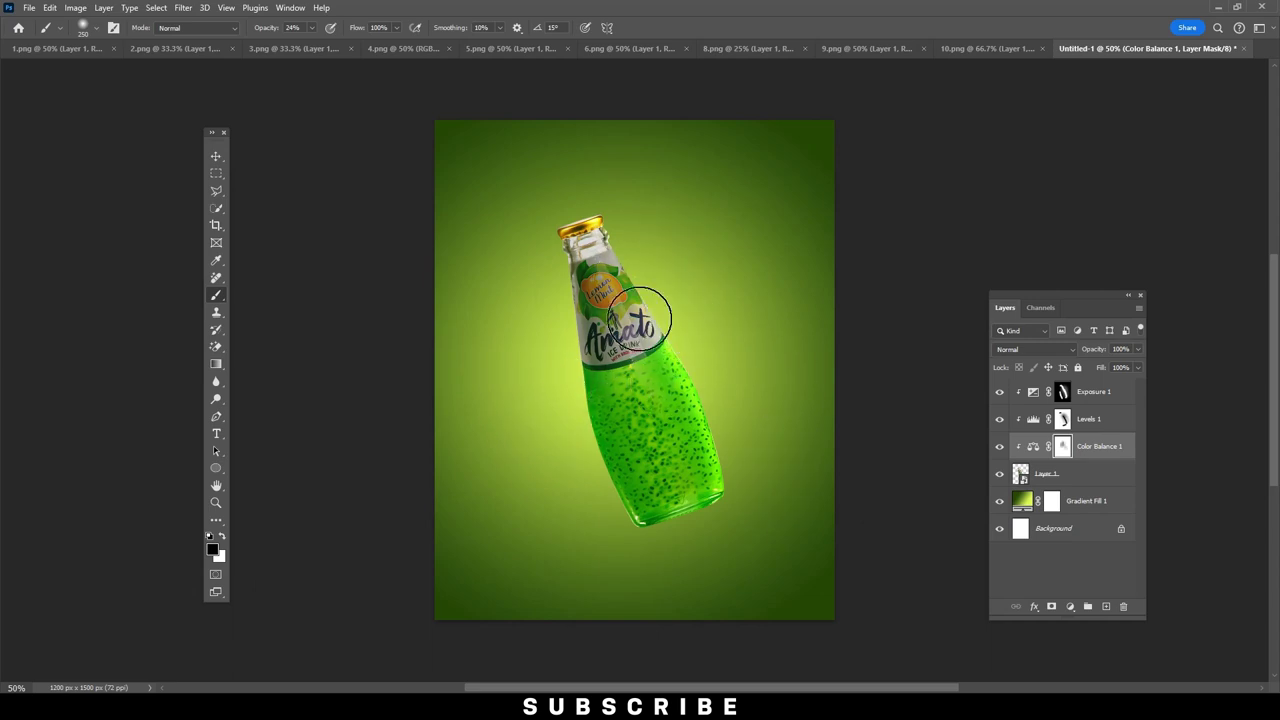
pyautogui.click(215, 157)
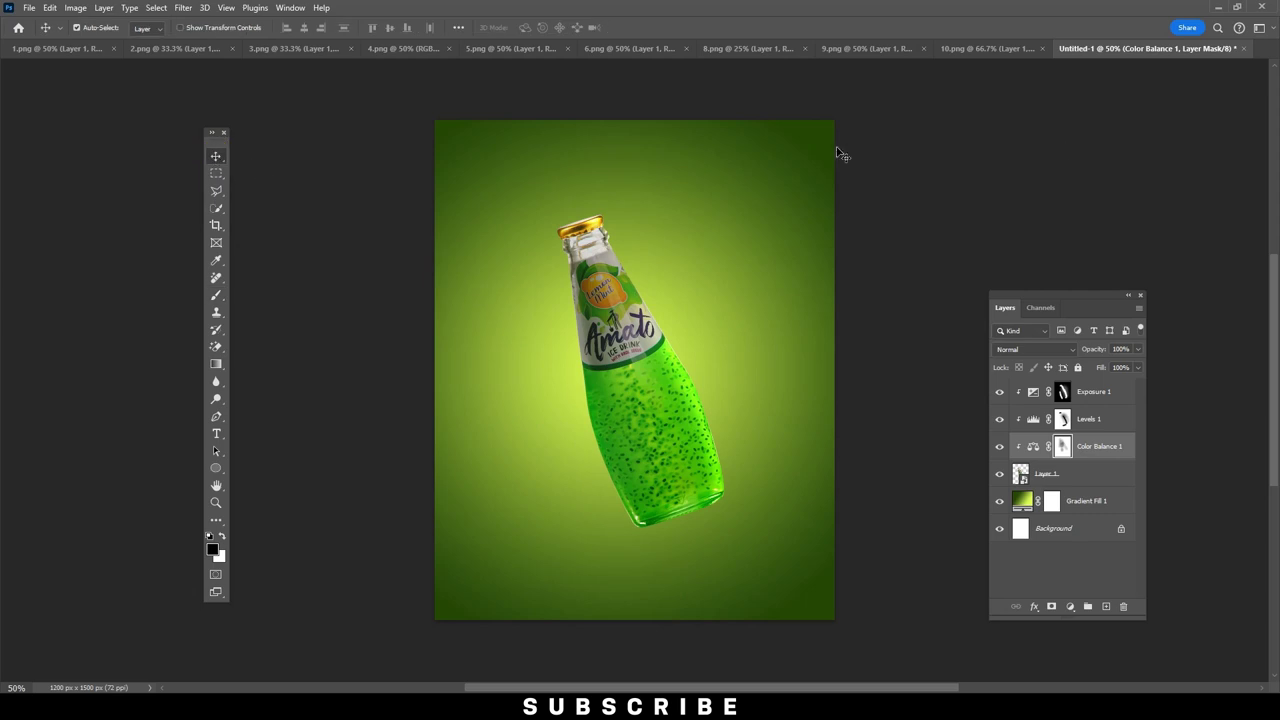
pyautogui.click(900, 183)
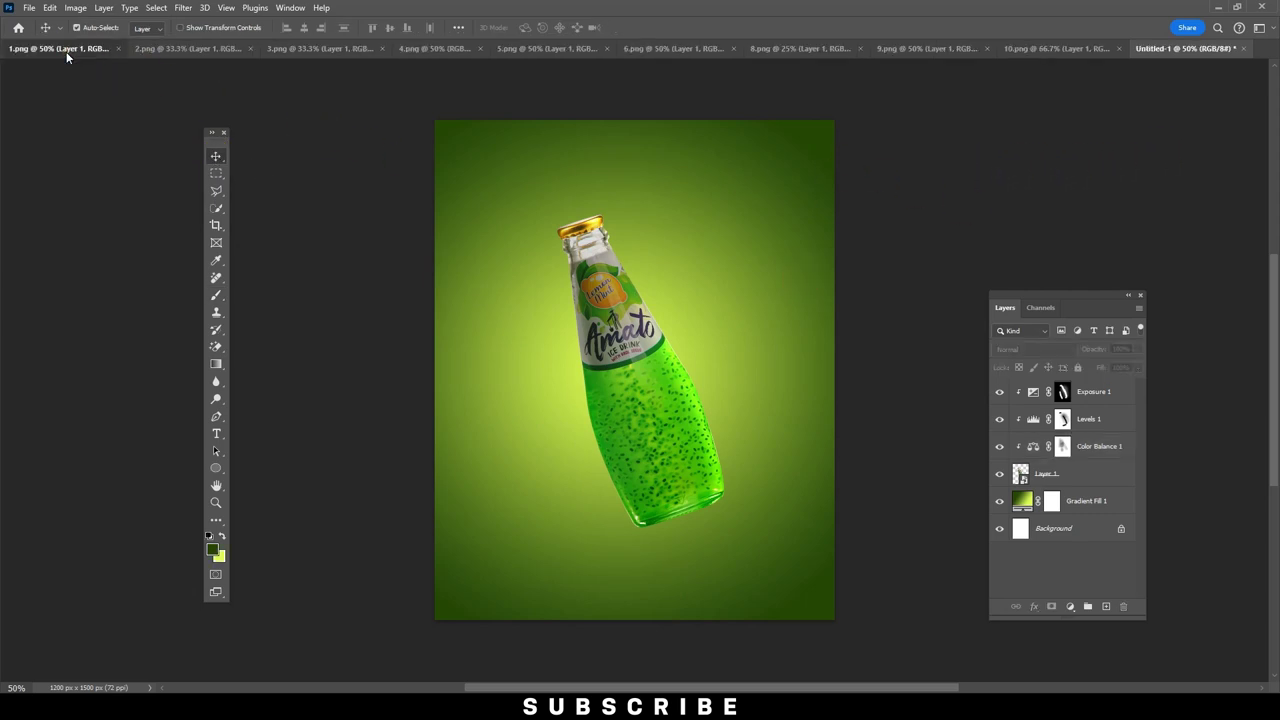
# Find the lime half image and drag it into the bottle poster.
pyautogui.click(55, 48)
pyautogui.click(165, 48)
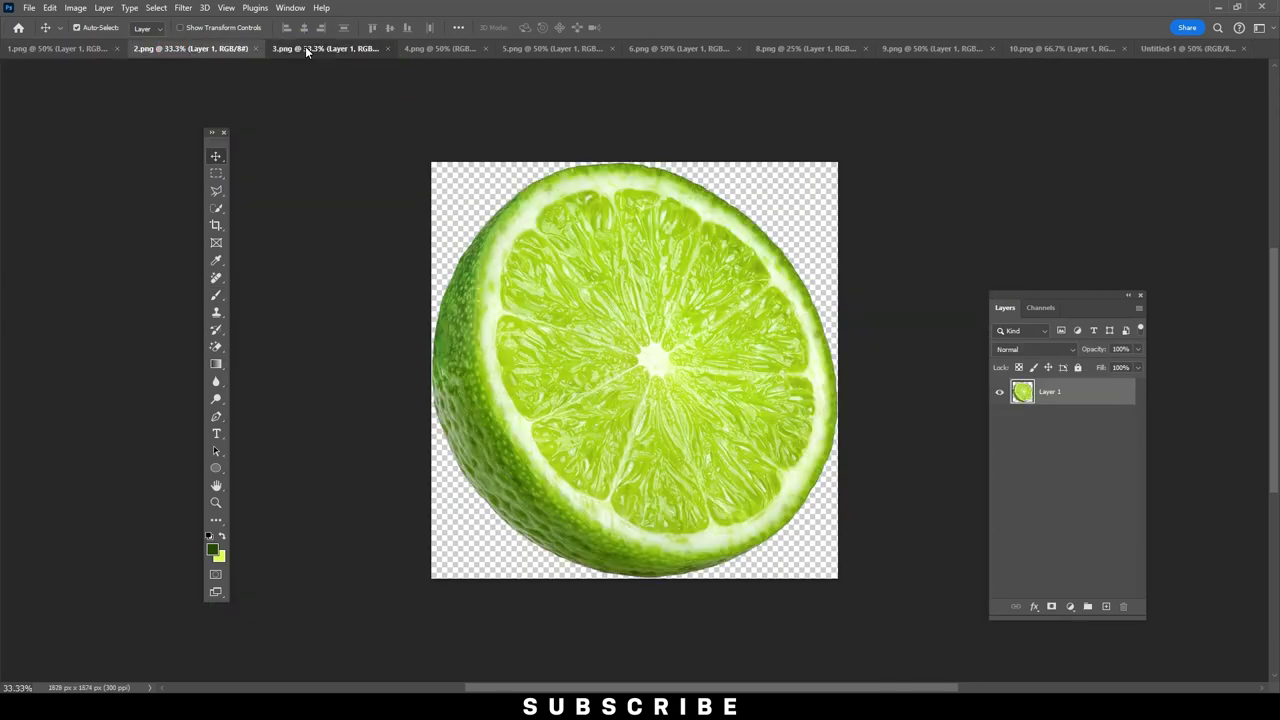
pyautogui.click(305, 47)
pyautogui.click(452, 48)
pyautogui.click(555, 48)
pyautogui.click(676, 48)
pyautogui.click(795, 52)
pyautogui.click(905, 48)
pyautogui.click(1054, 50)
pyautogui.moveTo(690, 340); pyautogui.dragTo(732, 242)
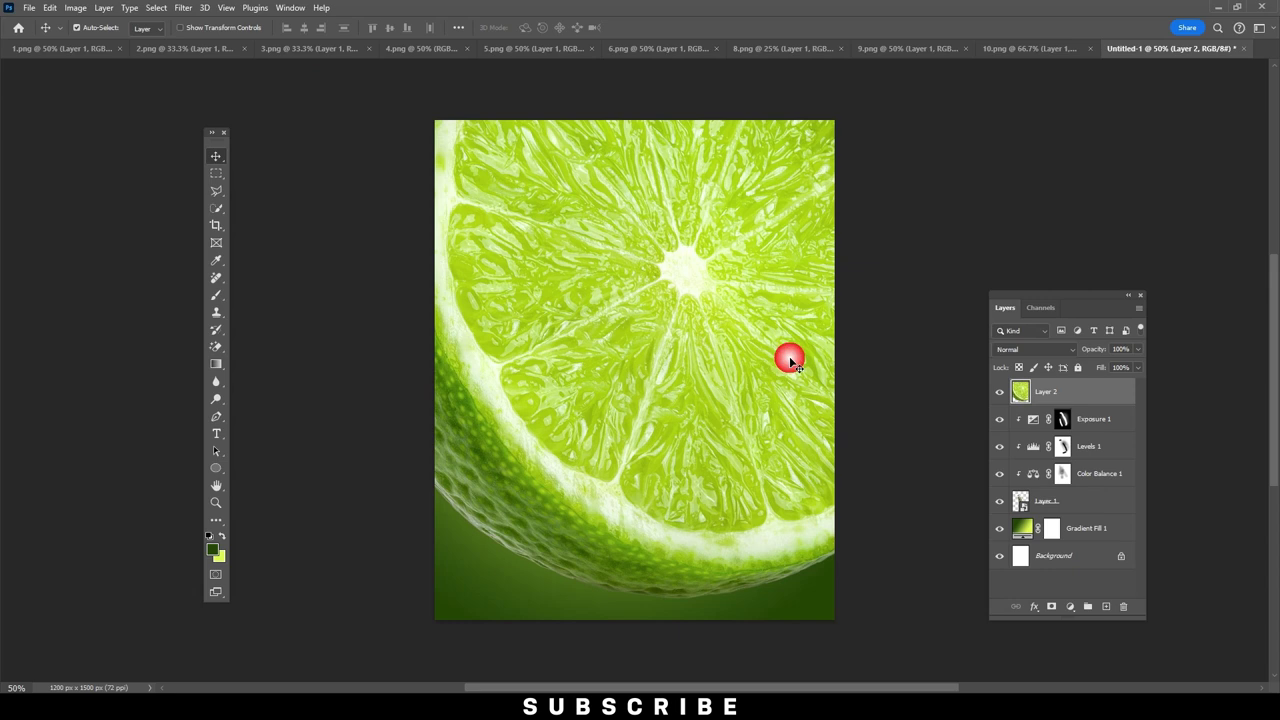
# Convert the lime layer to a smart object and shrink it onto the bottle with Free Transform.
pyautogui.rightClick(1082, 395)
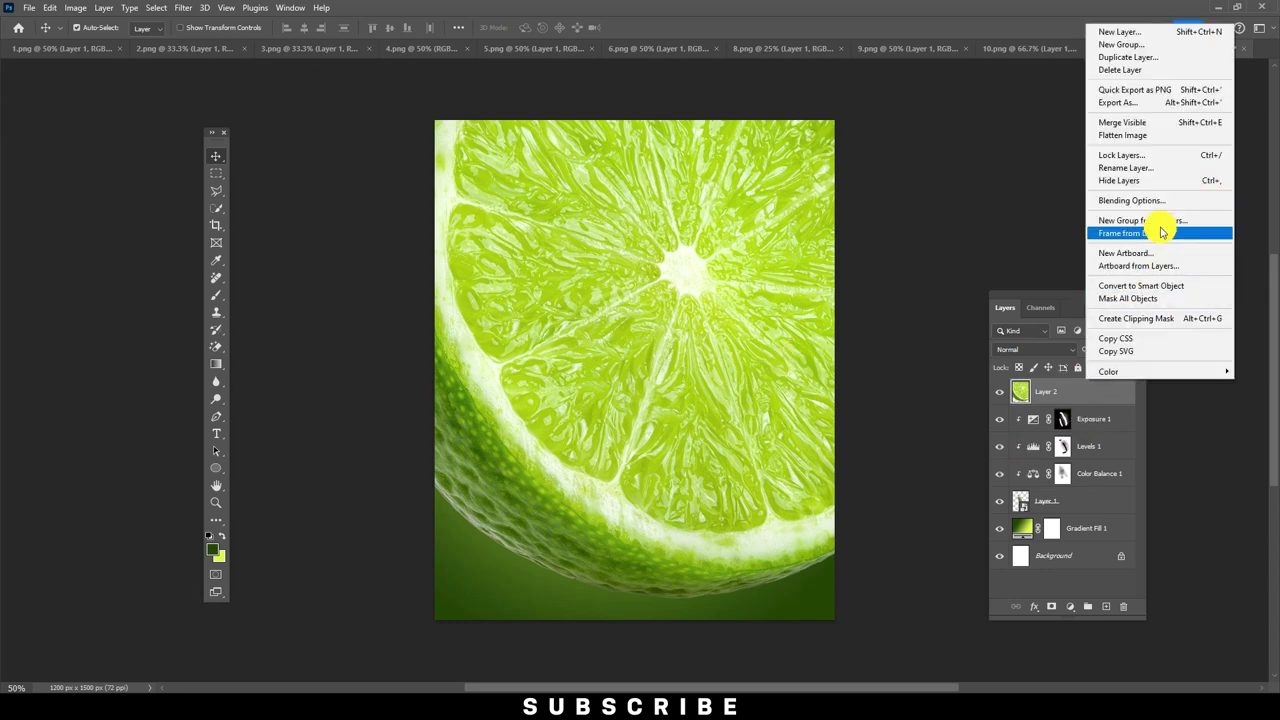
pyautogui.click(1158, 287)
pyautogui.click(49, 7)
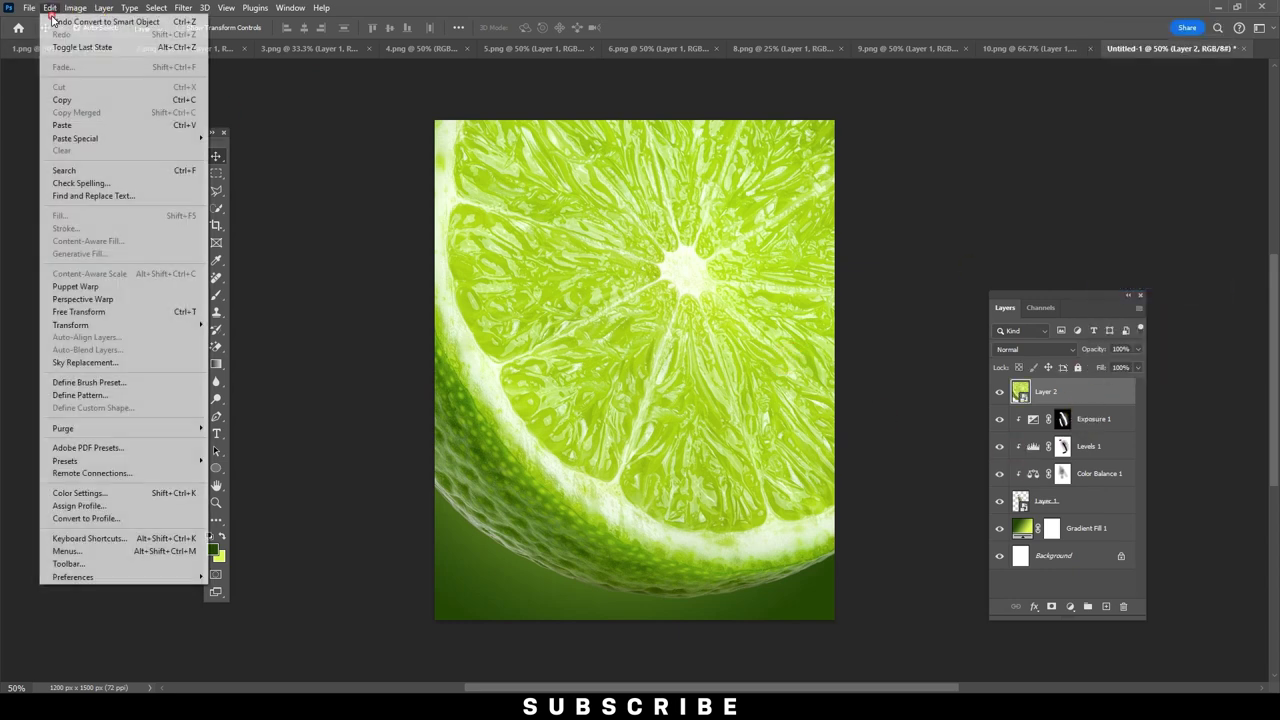
pyautogui.click(105, 310)
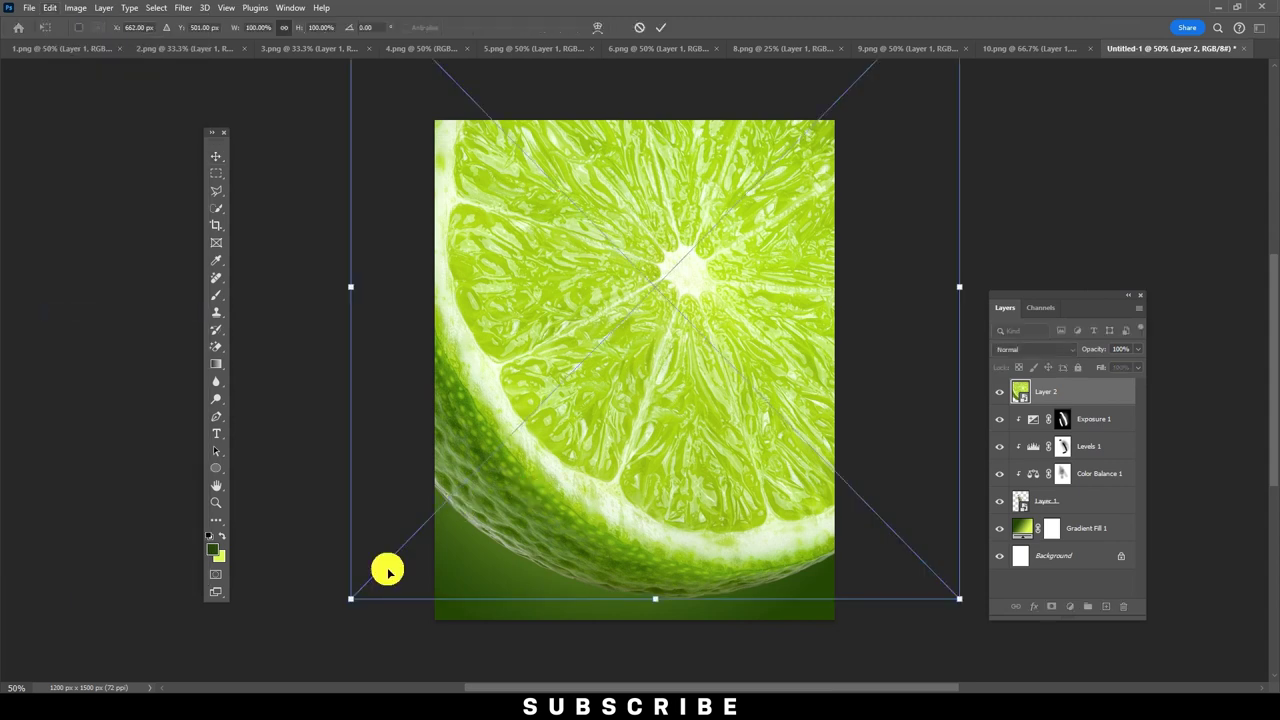
pyautogui.moveTo(350, 598)
pyautogui.mouseDown()
pyautogui.moveTo(565, 380)
pyautogui.moveTo(622, 444)
pyautogui.moveTo(567, 584)
pyautogui.mouseUp()
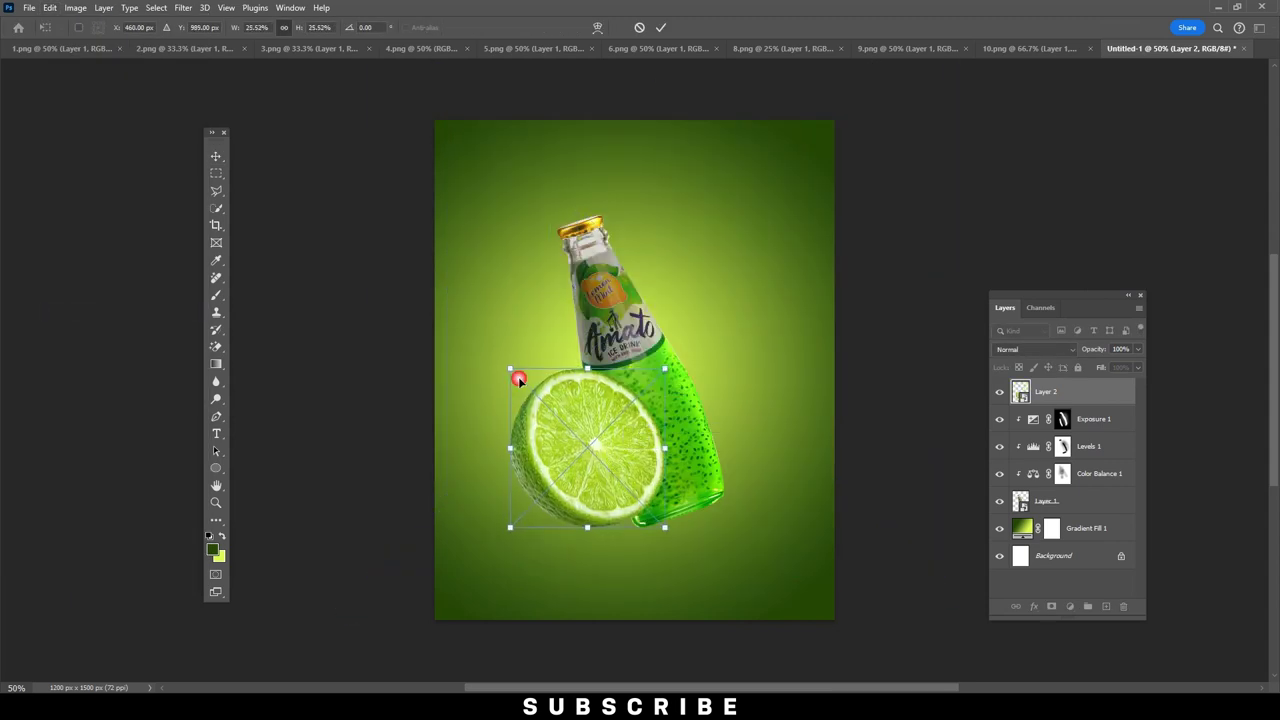
pyautogui.click(50, 8)
pyautogui.moveTo(70, 325)
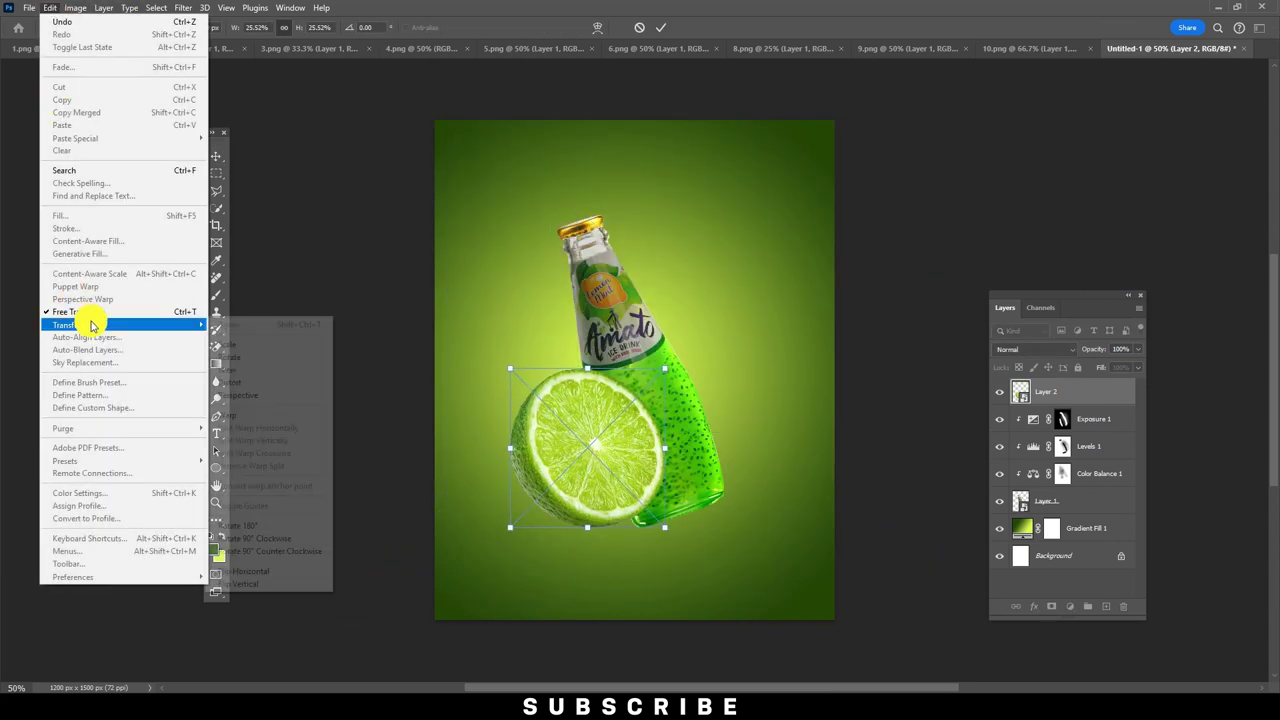
# Flip the lime horizontally, shrink it to about 21%, tilt it, and nudge it against the bottle's lower left.
pyautogui.rightClick(634, 426)
pyautogui.click(697, 668)
pyautogui.moveTo(666, 368); pyautogui.dragTo(640, 378)
pyautogui.moveTo(628, 322); pyautogui.dragTo(560, 370)
pyautogui.press('Return')
pyautogui.moveTo(609, 446); pyautogui.dragTo(607, 455)
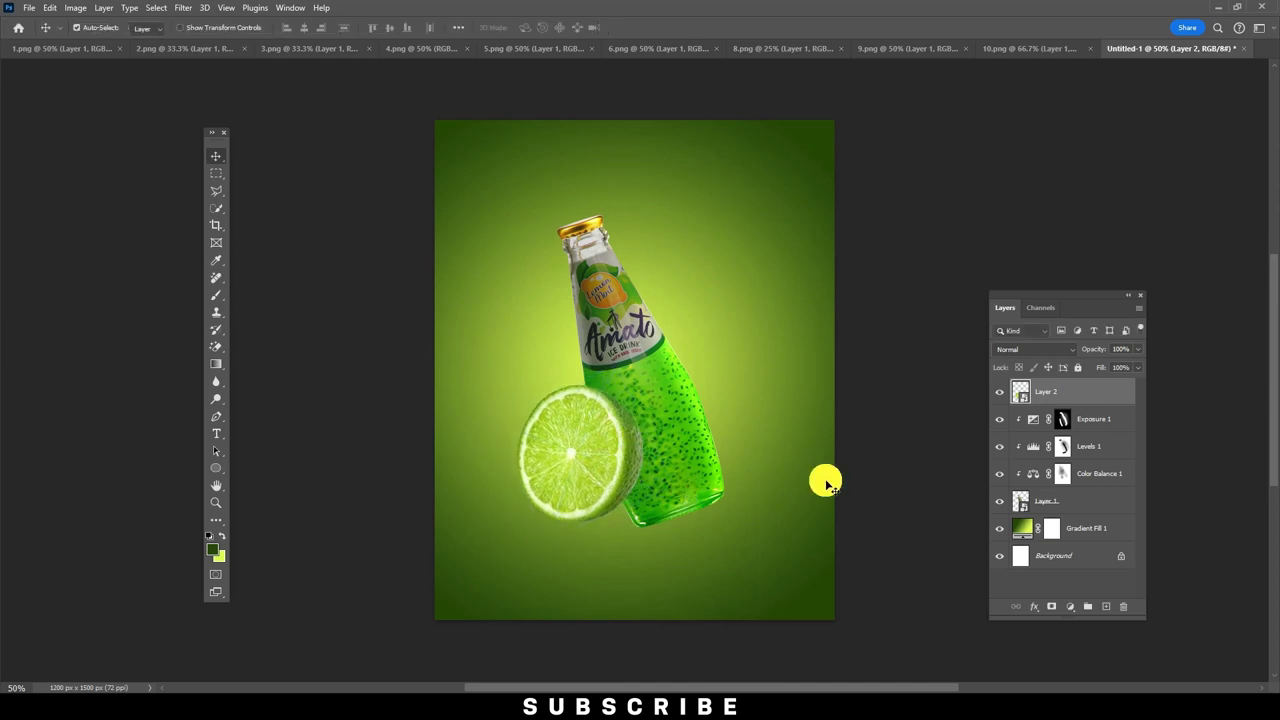
pyautogui.click(1070, 606)
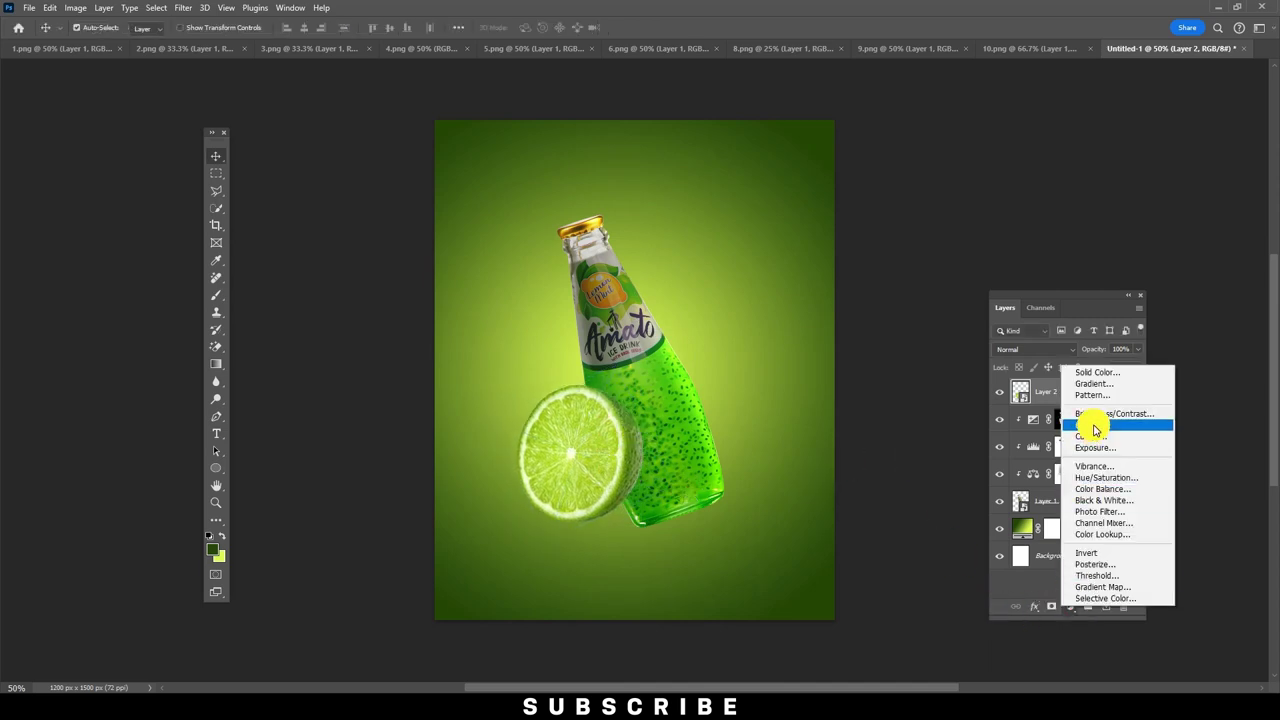
# Add a Levels 2 adjustment clipped to the lime, lower its output white, and invert its mask.
pyautogui.click(1095, 430)
pyautogui.moveTo(444, 423); pyautogui.dragTo(401, 426)
pyautogui.click(363, 610)
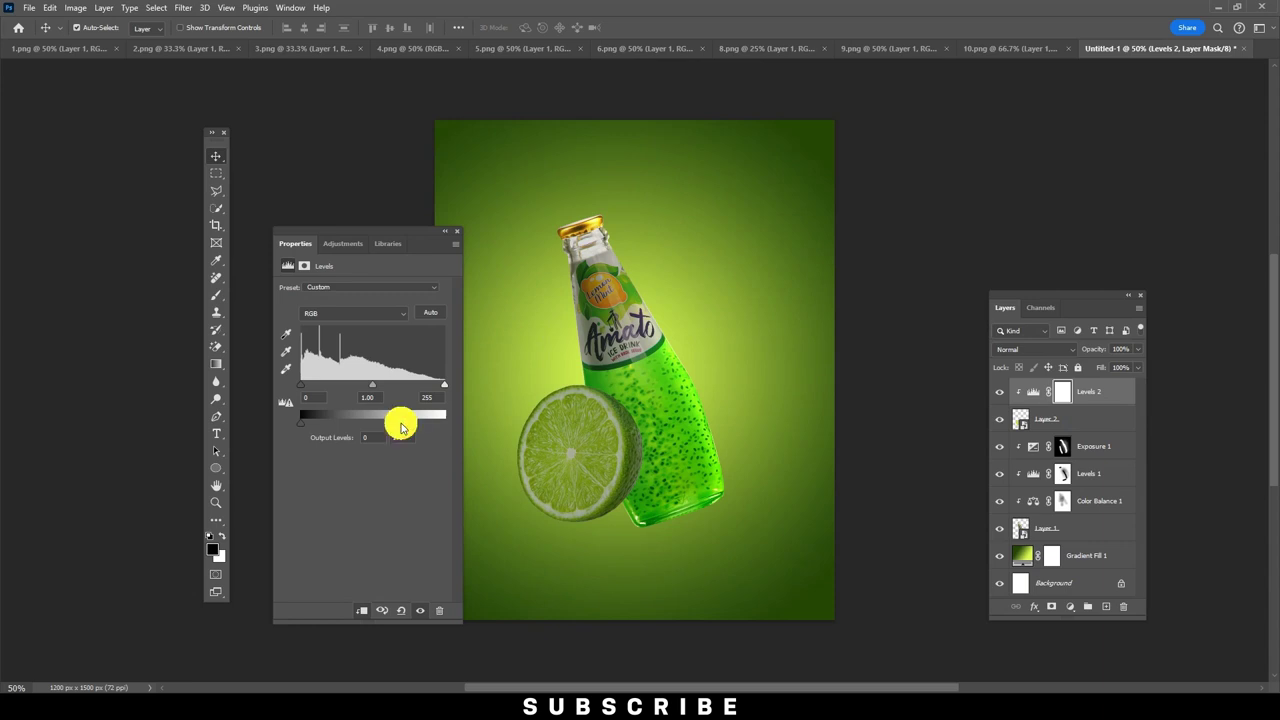
pyautogui.click(1062, 392)
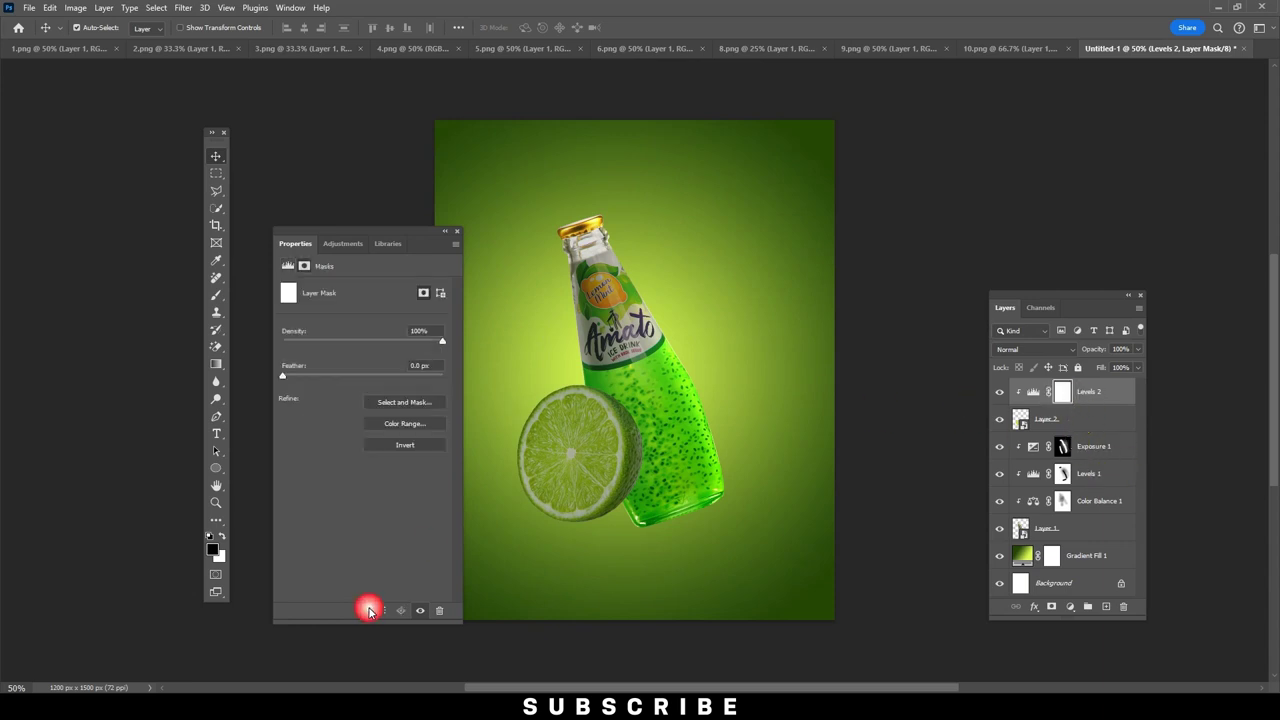
pyautogui.hotkey('ctrl', 'i')
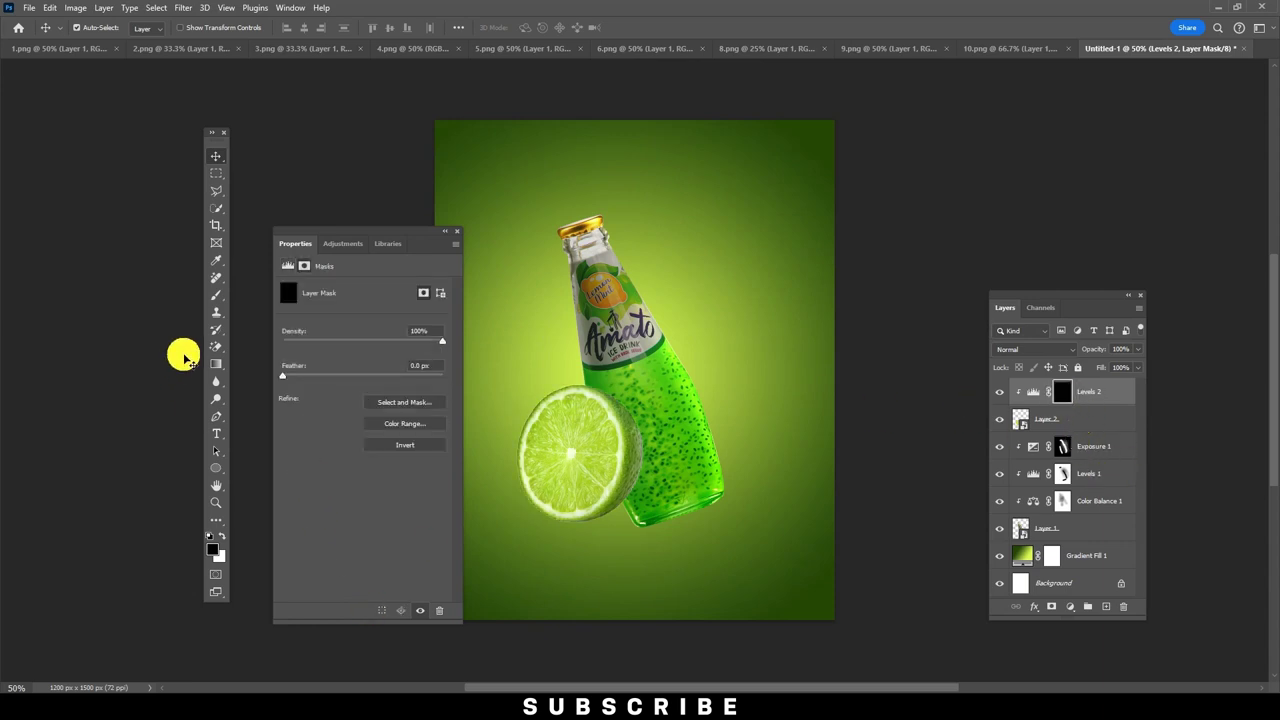
# Paint white on the Levels 2 mask over the bottle bottom and the lime's edges.
pyautogui.click(213, 292)
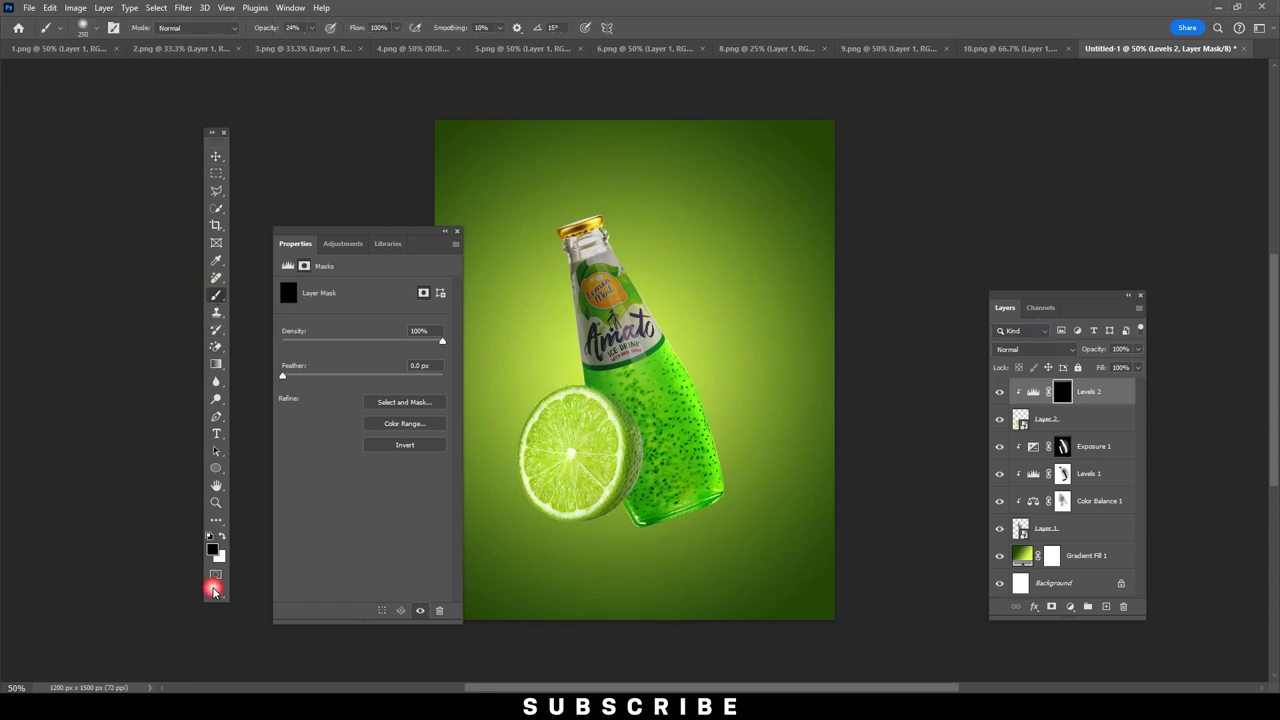
pyautogui.moveTo(628, 540)
pyautogui.mouseDown()
pyautogui.moveTo(643, 504)
pyautogui.moveTo(615, 425)
pyautogui.mouseUp()
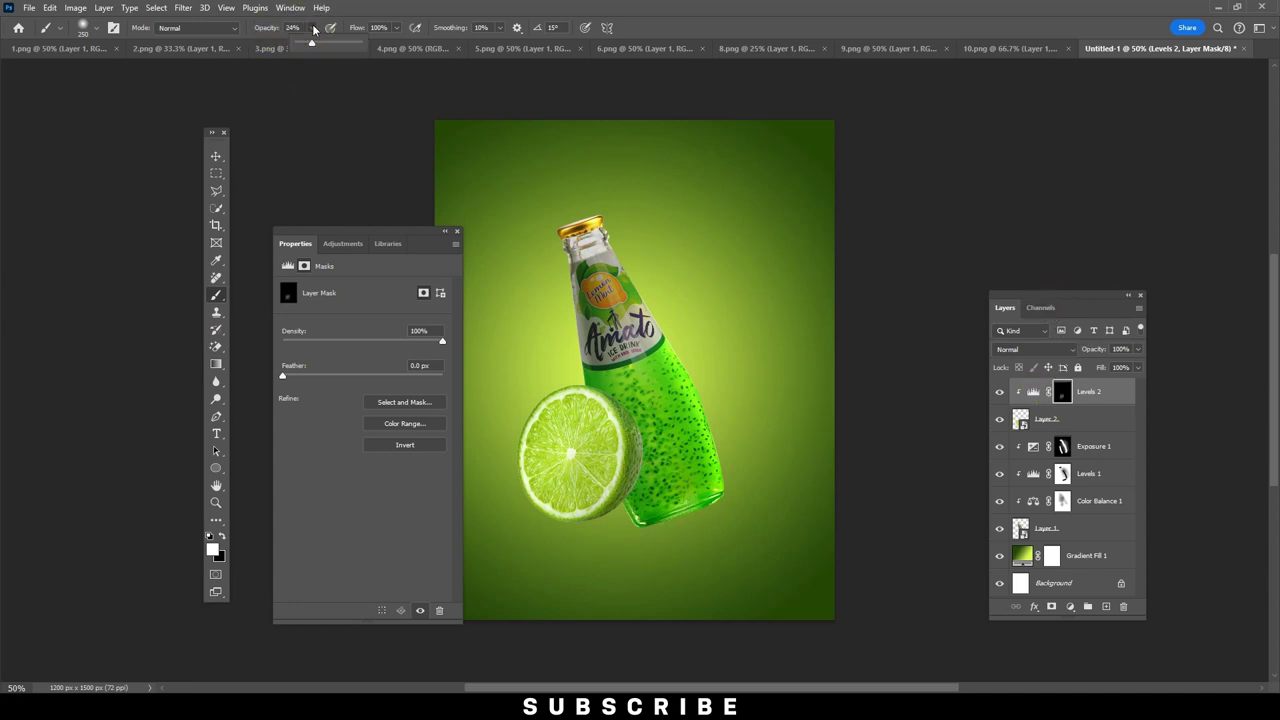
pyautogui.moveTo(586, 443); pyautogui.dragTo(595, 520)
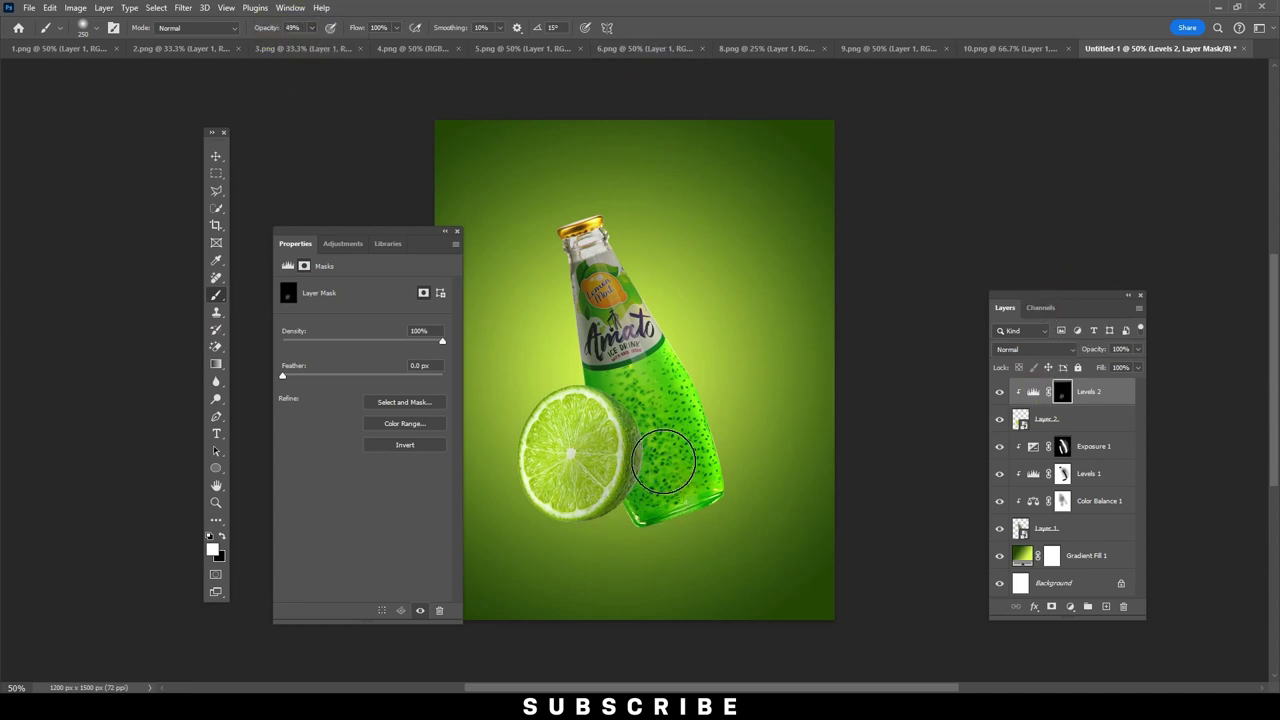
pyautogui.moveTo(622, 445); pyautogui.dragTo(655, 490)
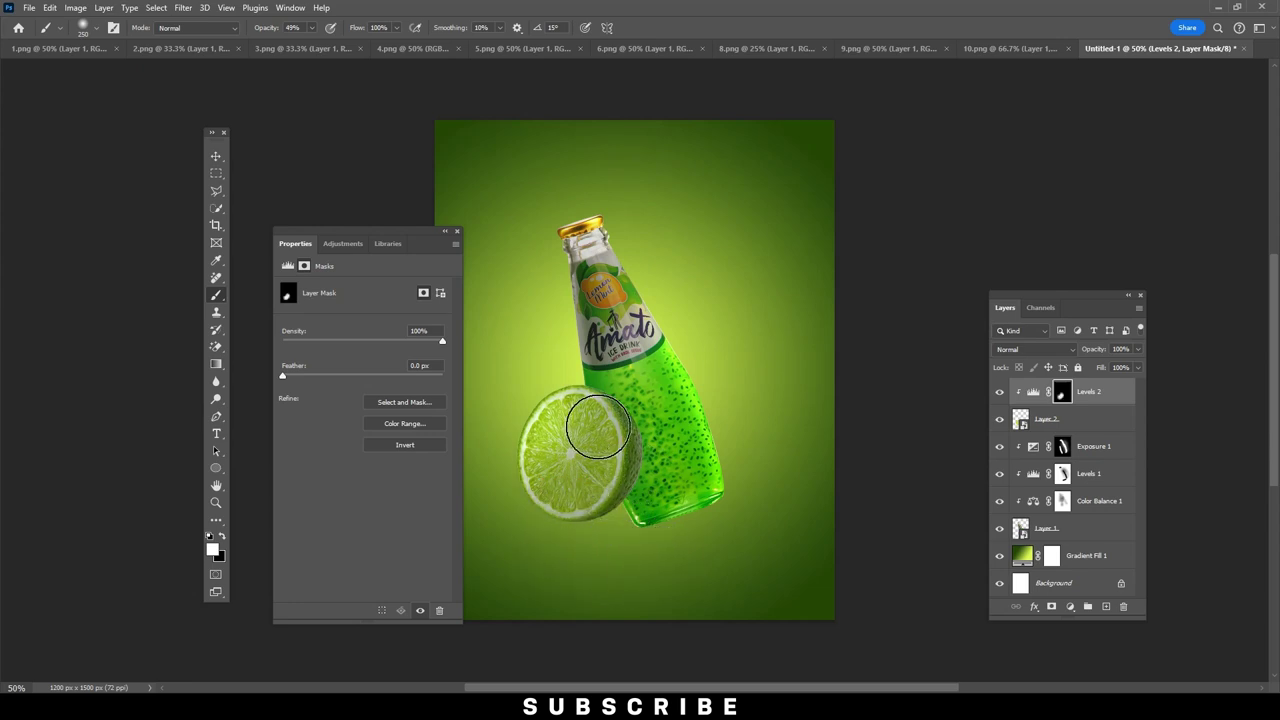
pyautogui.moveTo(586, 550); pyautogui.dragTo(570, 521)
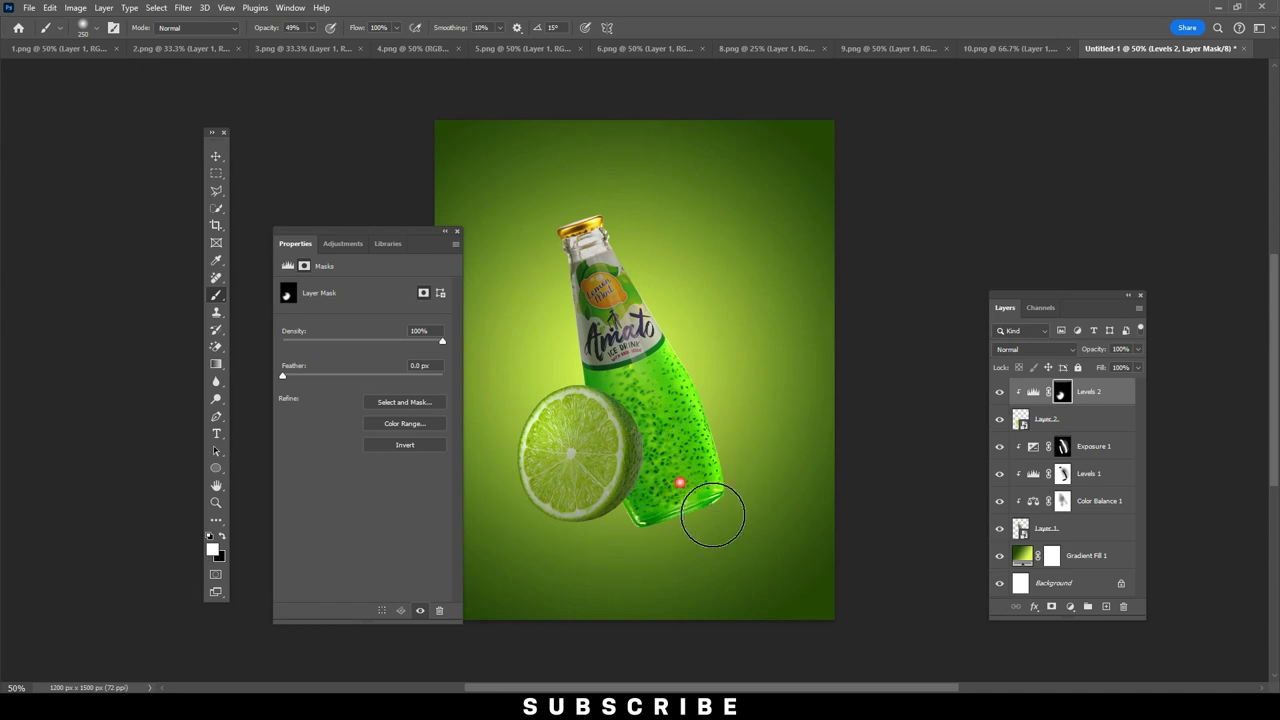
# Paint the mask along the lower bottle with a 100% opacity, 150 px brush.
pyautogui.click(312, 27)
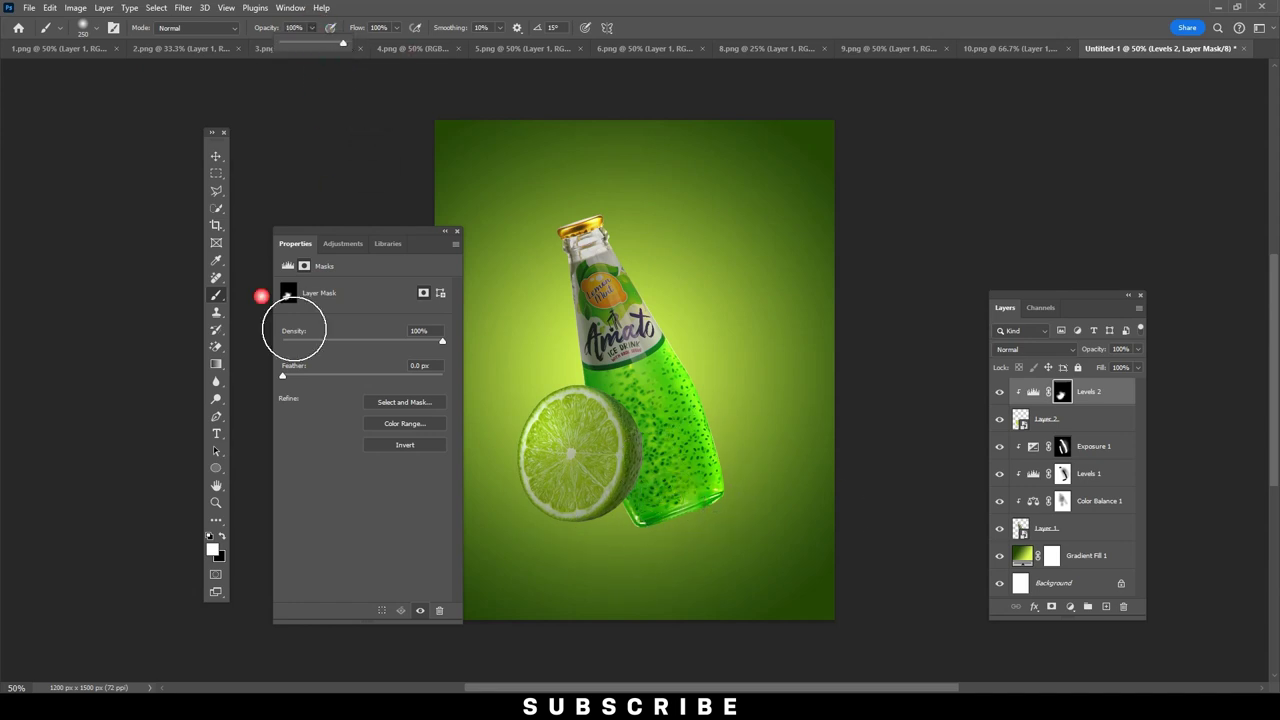
pyautogui.click(226, 524)
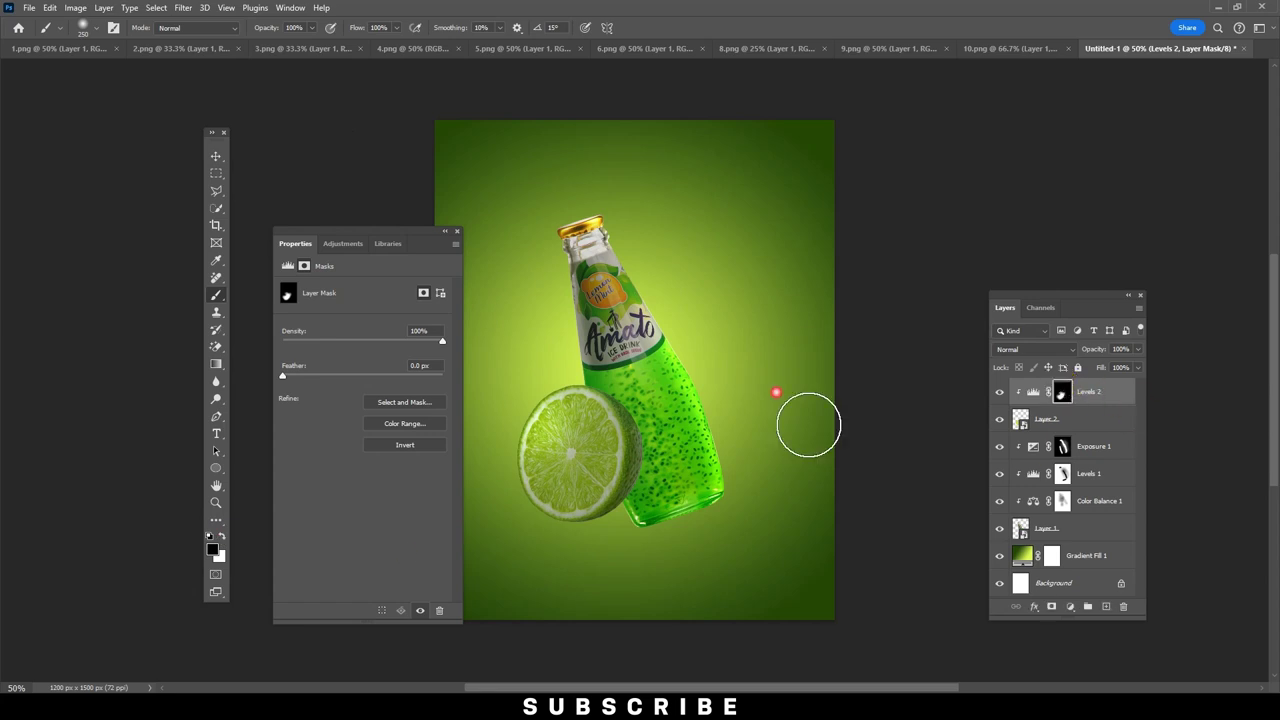
pyautogui.press('[')
pyautogui.press('[')
pyautogui.press('[')
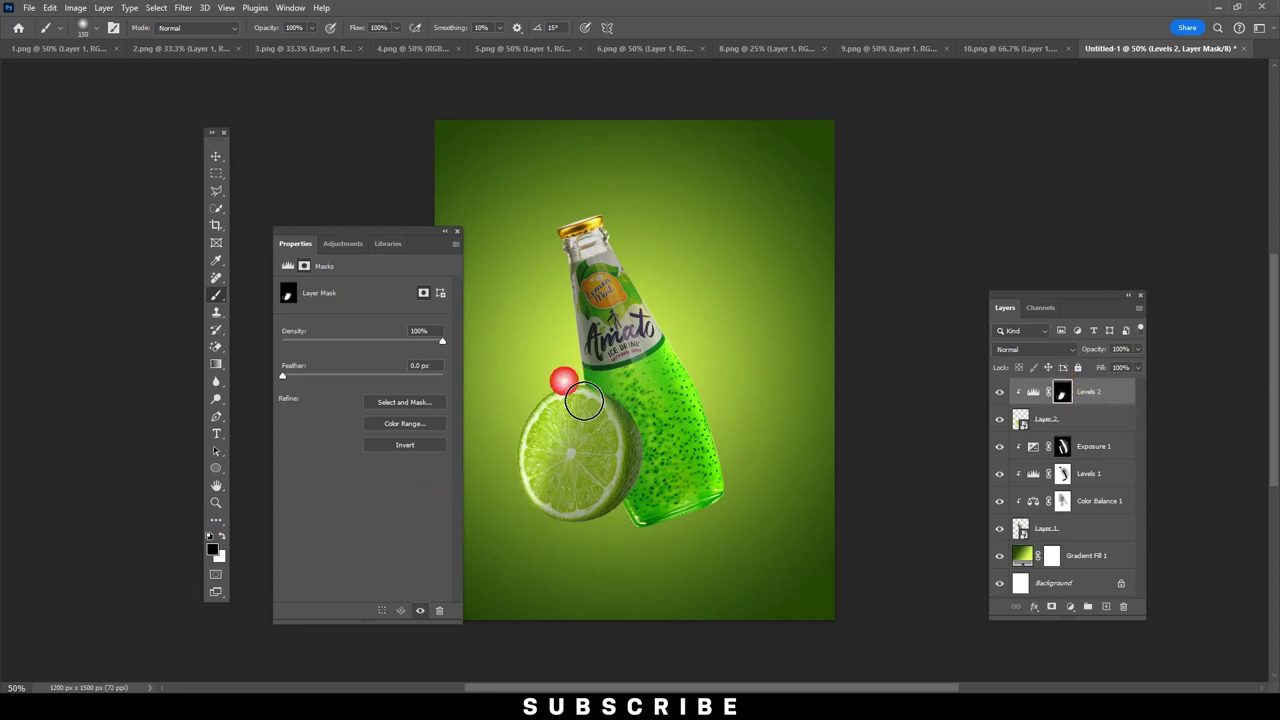
pyautogui.moveTo(678, 443); pyautogui.dragTo(659, 523)
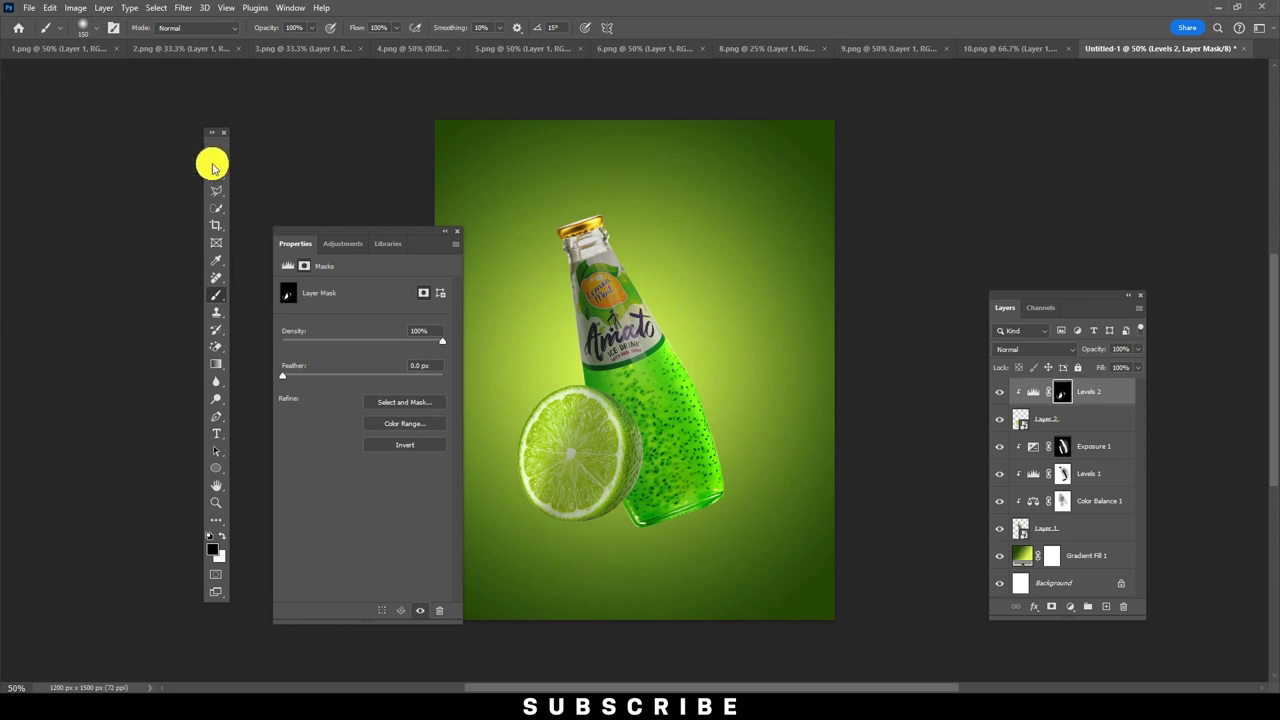
pyautogui.click(215, 157)
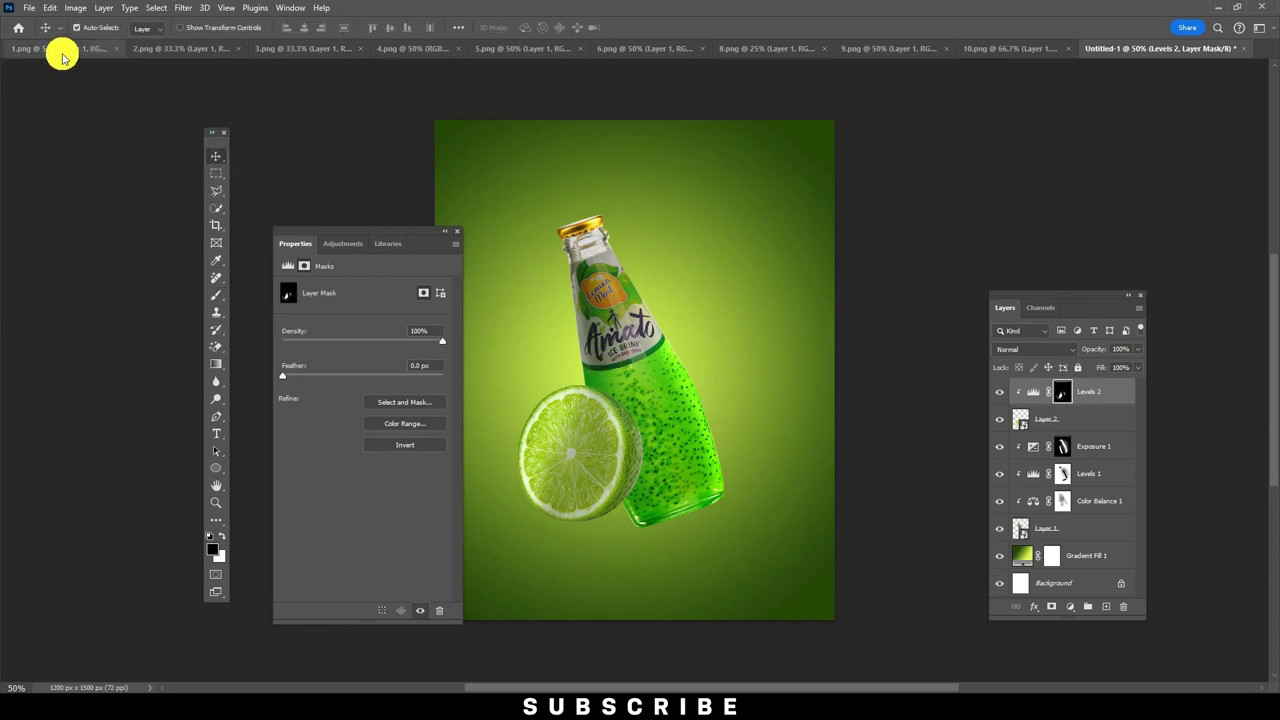
# Drag the lime from 1.png into the poster and close the 1.png and 2.png images.
pyautogui.click(57, 48)
pyautogui.click(200, 48)
pyautogui.hotkey('ctrl', 'w')
pyautogui.click(50, 48)
pyautogui.moveTo(615, 292)
pyautogui.mouseDown()
pyautogui.moveTo(908, 183)
pyautogui.moveTo(909, 309)
pyautogui.mouseUp()
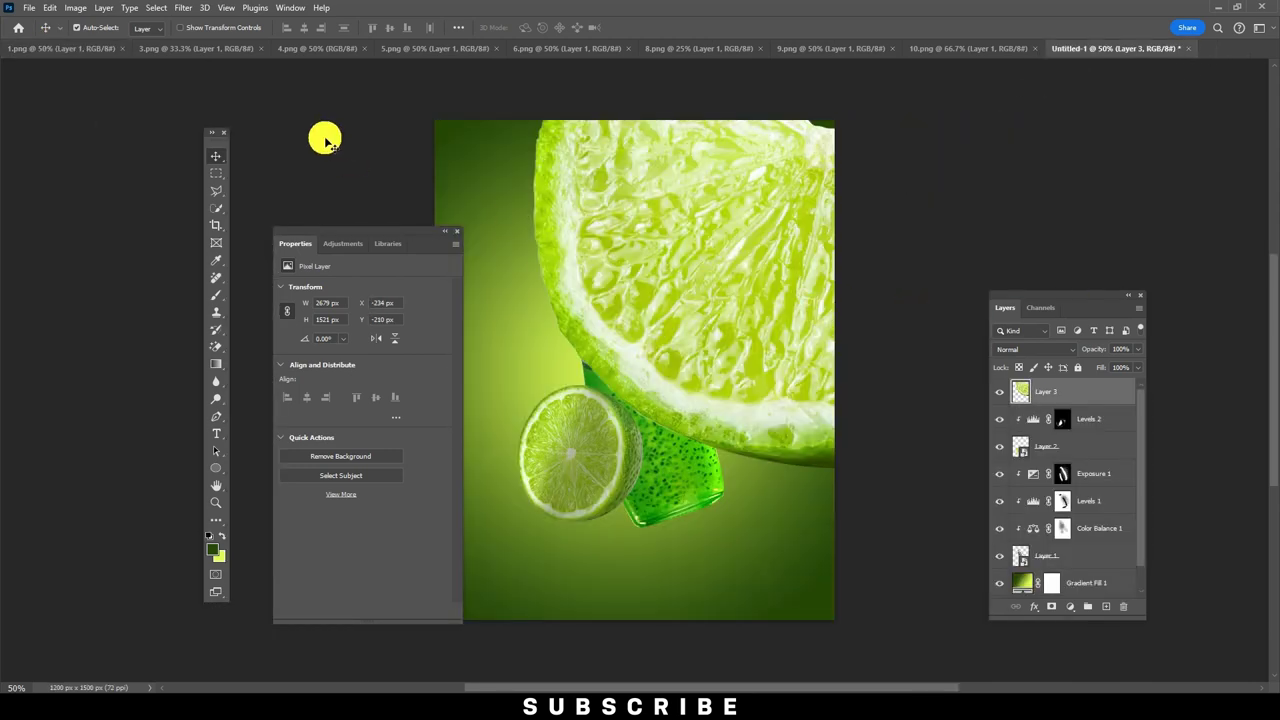
pyautogui.click(70, 48)
pyautogui.hotkey('ctrl', 'w')
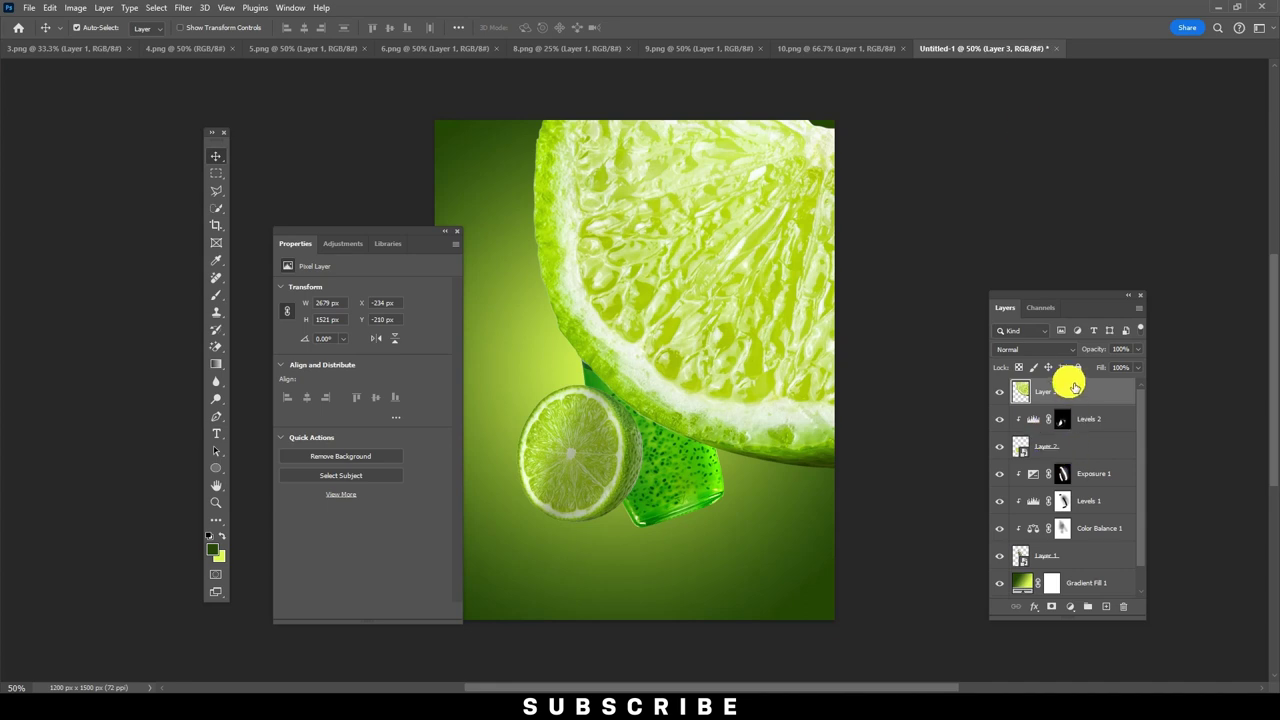
# Make the lime a smart object, shrunk and tilted about 16.5° beside the bottle neck.
pyautogui.rightClick(1065, 385)
pyautogui.click(1124, 287)
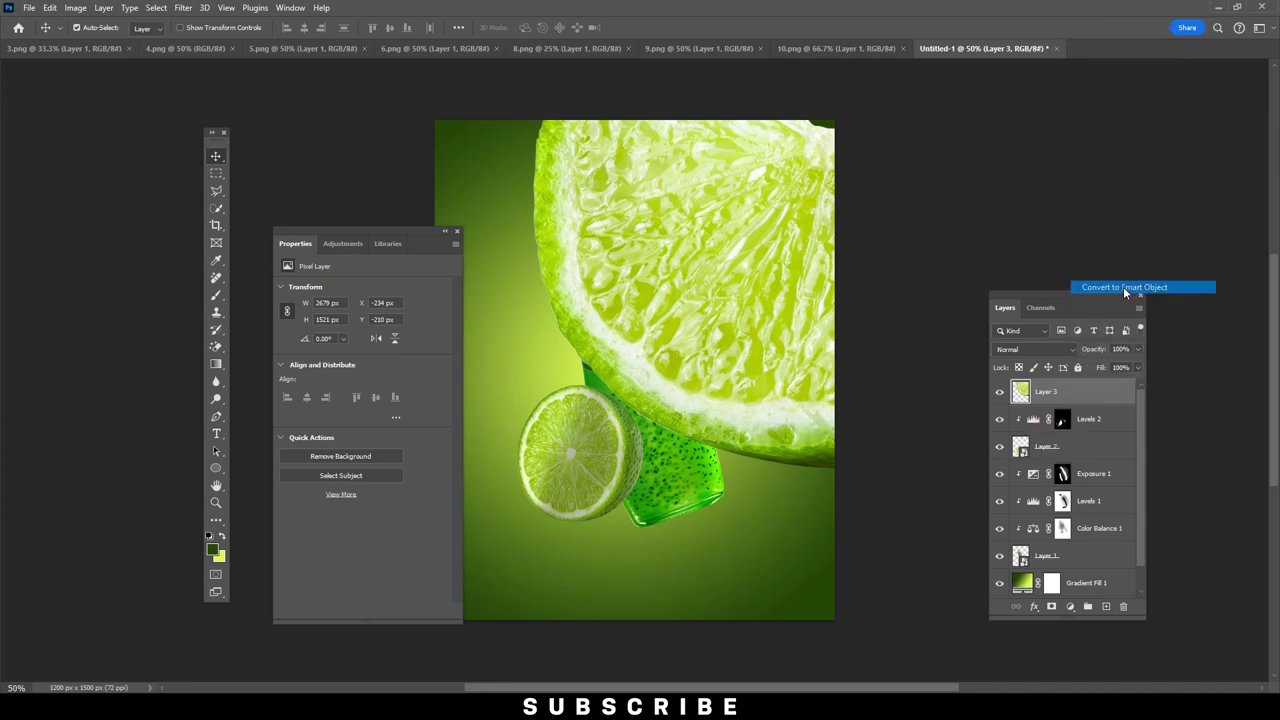
pyautogui.click(49, 7)
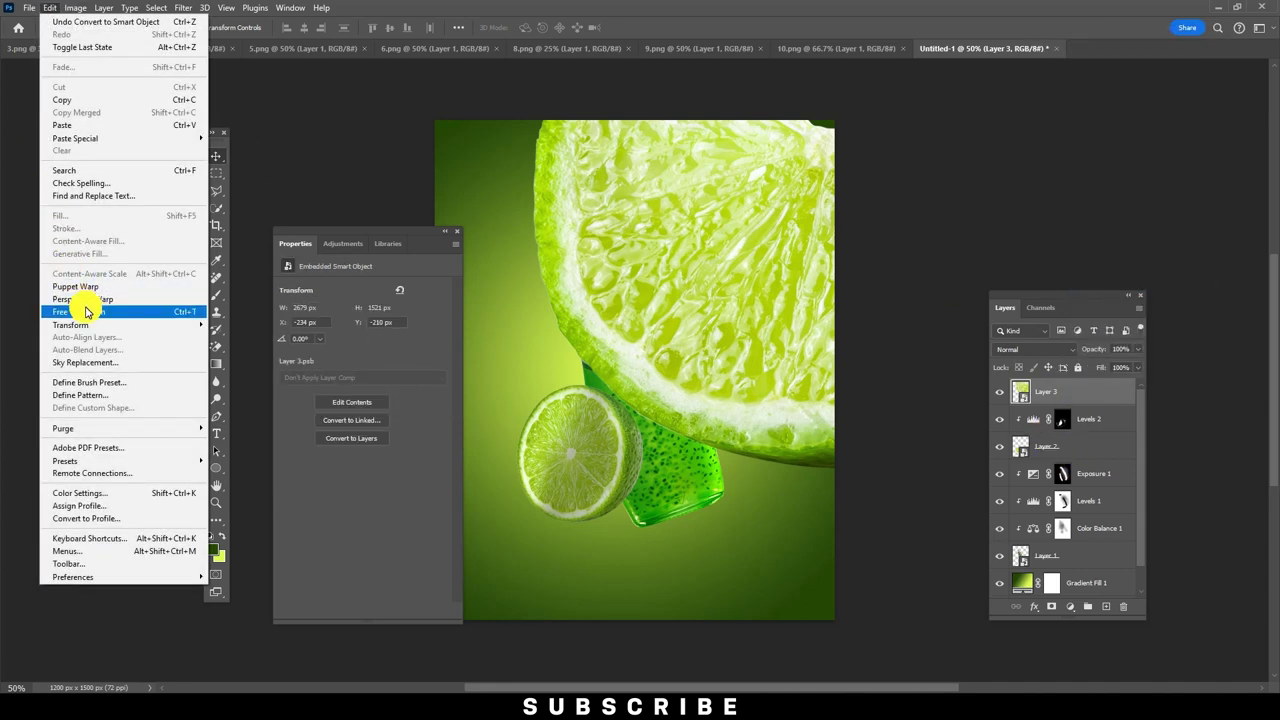
pyautogui.click(78, 311)
pyautogui.moveTo(1250, 562); pyautogui.dragTo(829, 331)
pyautogui.moveTo(640, 220)
pyautogui.mouseDown()
pyautogui.moveTo(520, 177)
pyautogui.moveTo(728, 342)
pyautogui.mouseUp()
pyautogui.moveTo(765, 246)
pyautogui.mouseDown()
pyautogui.moveTo(760, 213)
pyautogui.moveTo(906, 329)
pyautogui.moveTo(719, 279)
pyautogui.moveTo(743, 229)
pyautogui.moveTo(760, 230)
pyautogui.mouseUp()
pyautogui.press('Return')
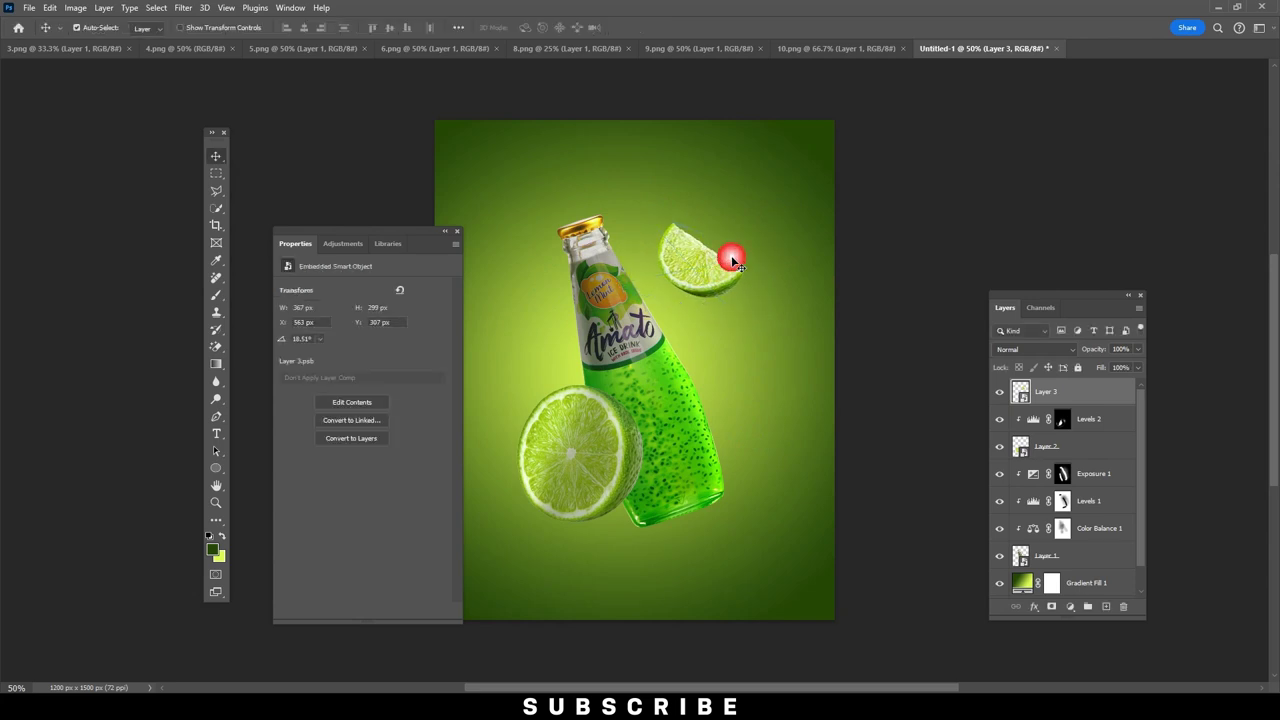
pyautogui.moveTo(707, 280); pyautogui.dragTo(693, 287)
# Add a Levels adjustment clipped to the lime wedge and lower its output white to darken it.
pyautogui.click(1071, 606)
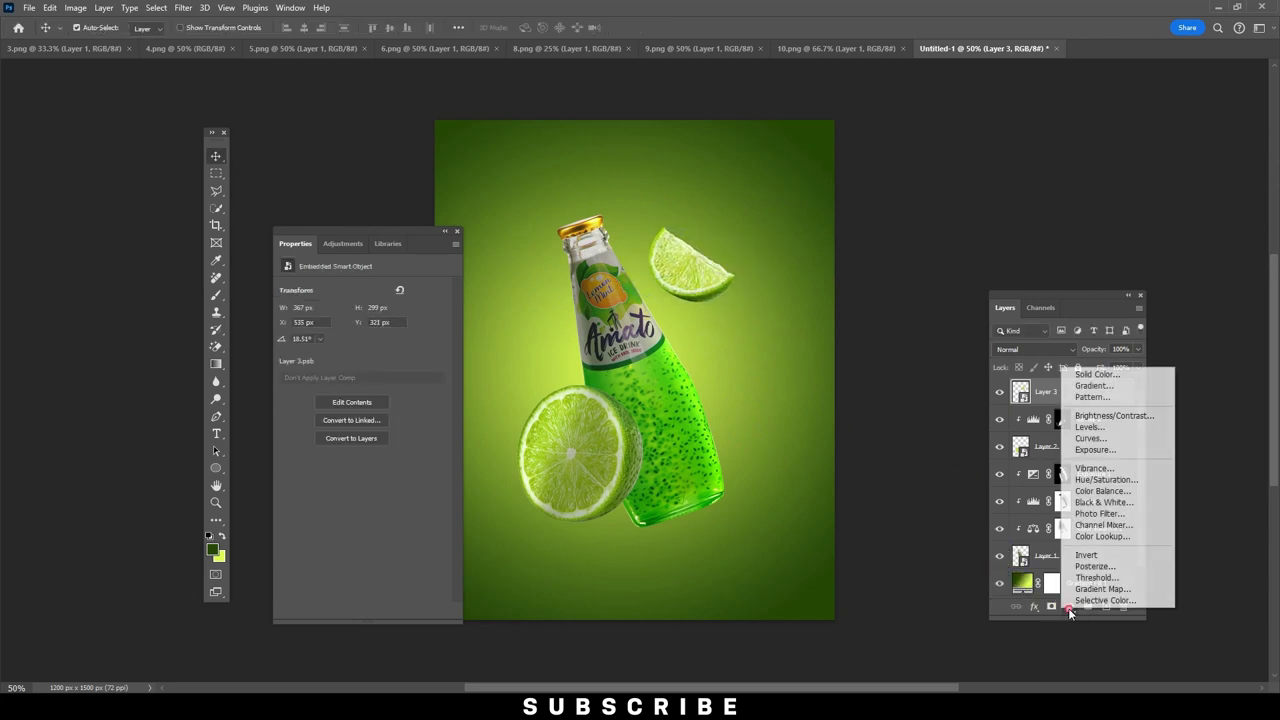
pyautogui.click(1090, 427)
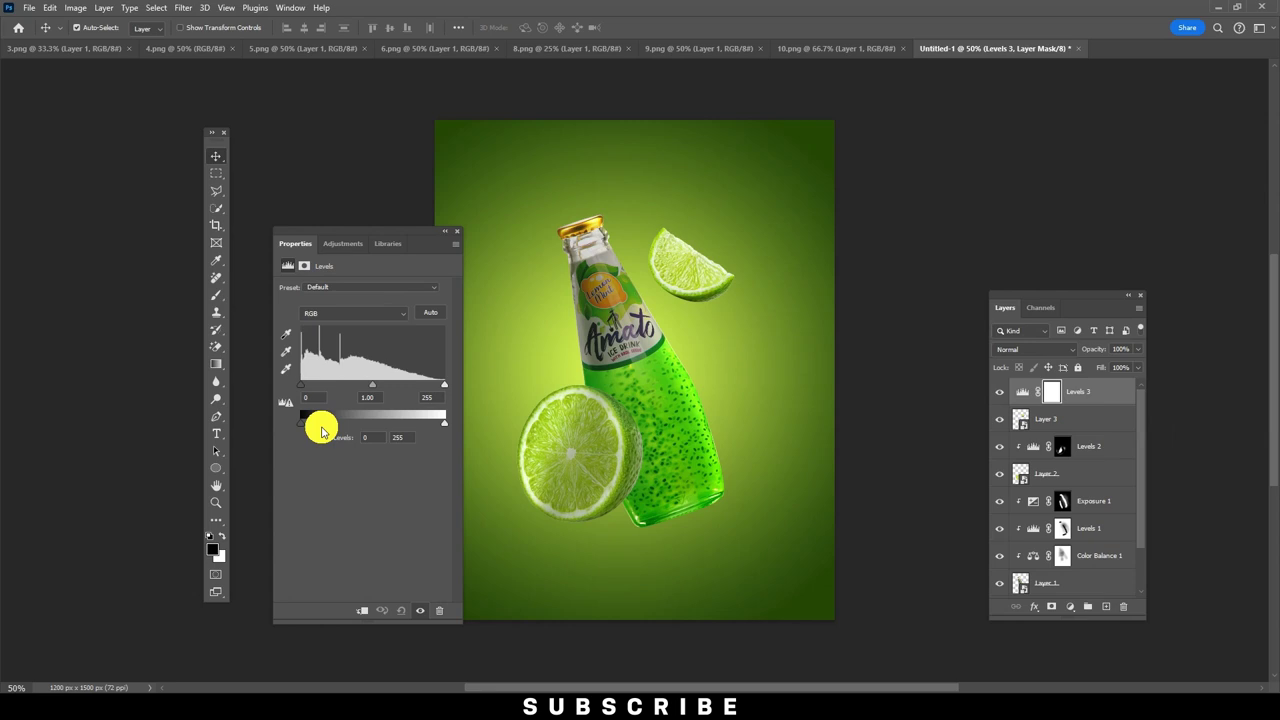
pyautogui.click(362, 611)
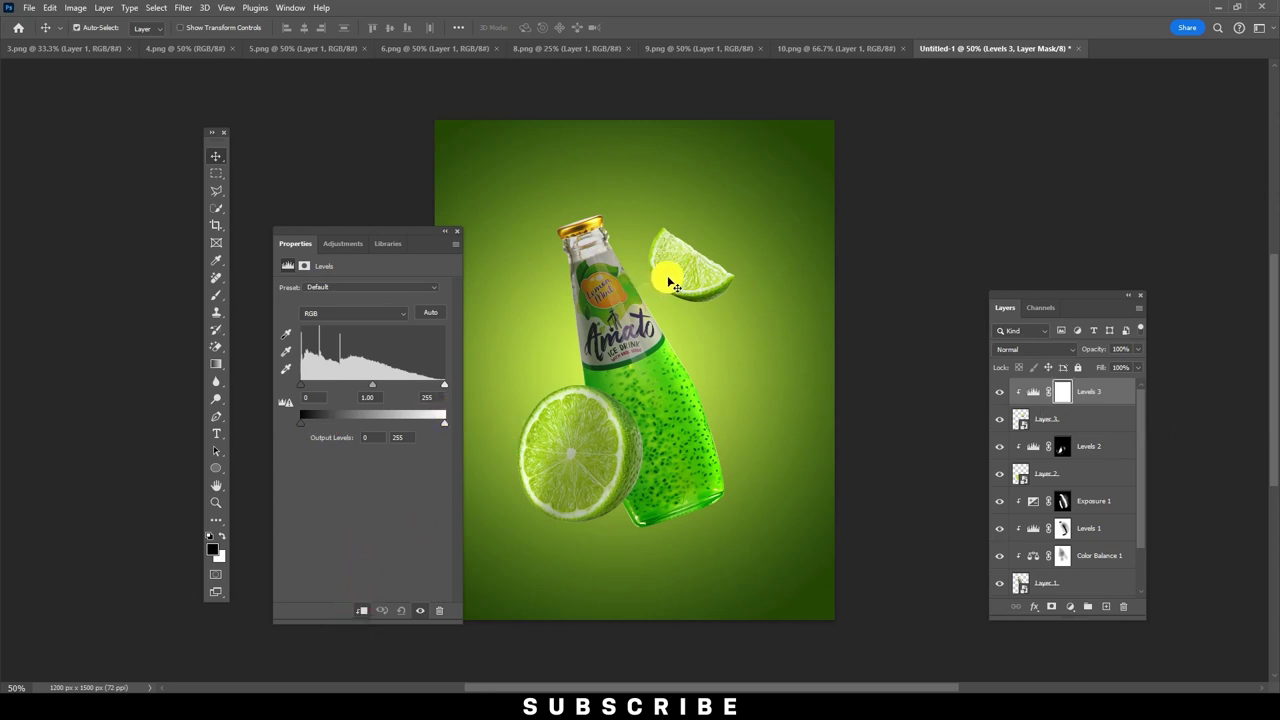
pyautogui.moveTo(666, 277); pyautogui.dragTo(659, 297)
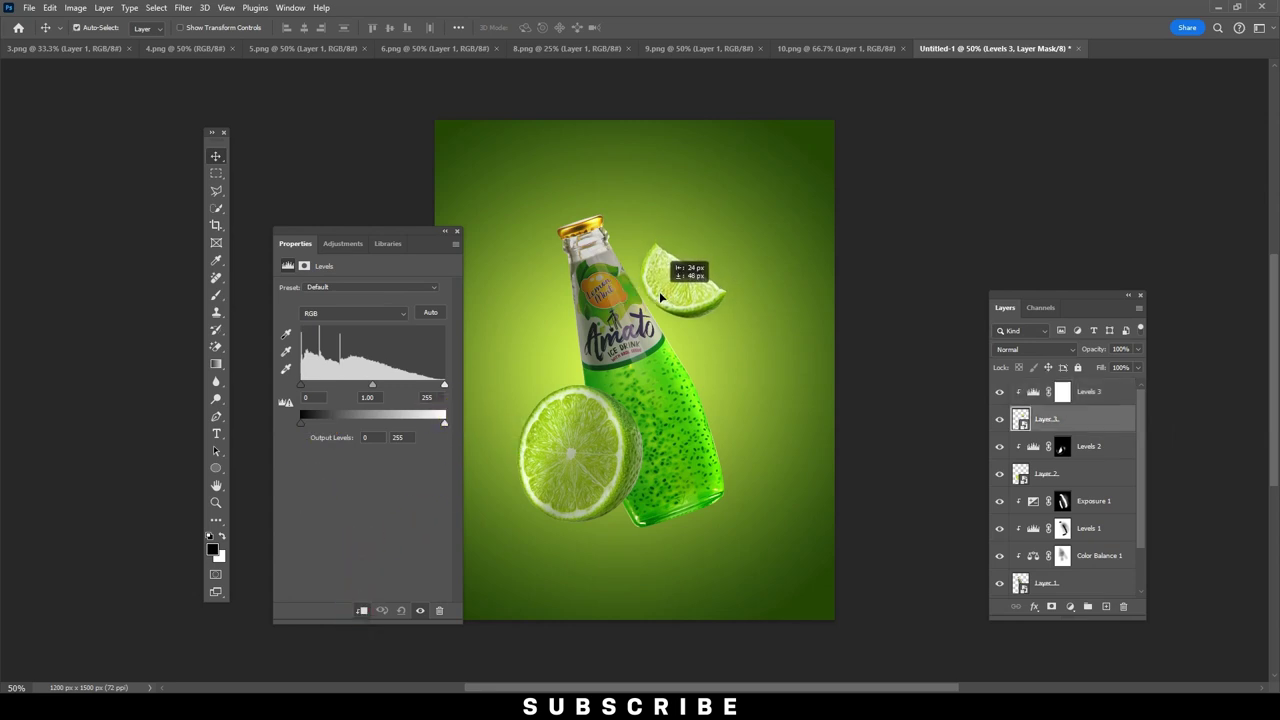
pyautogui.click(1062, 391)
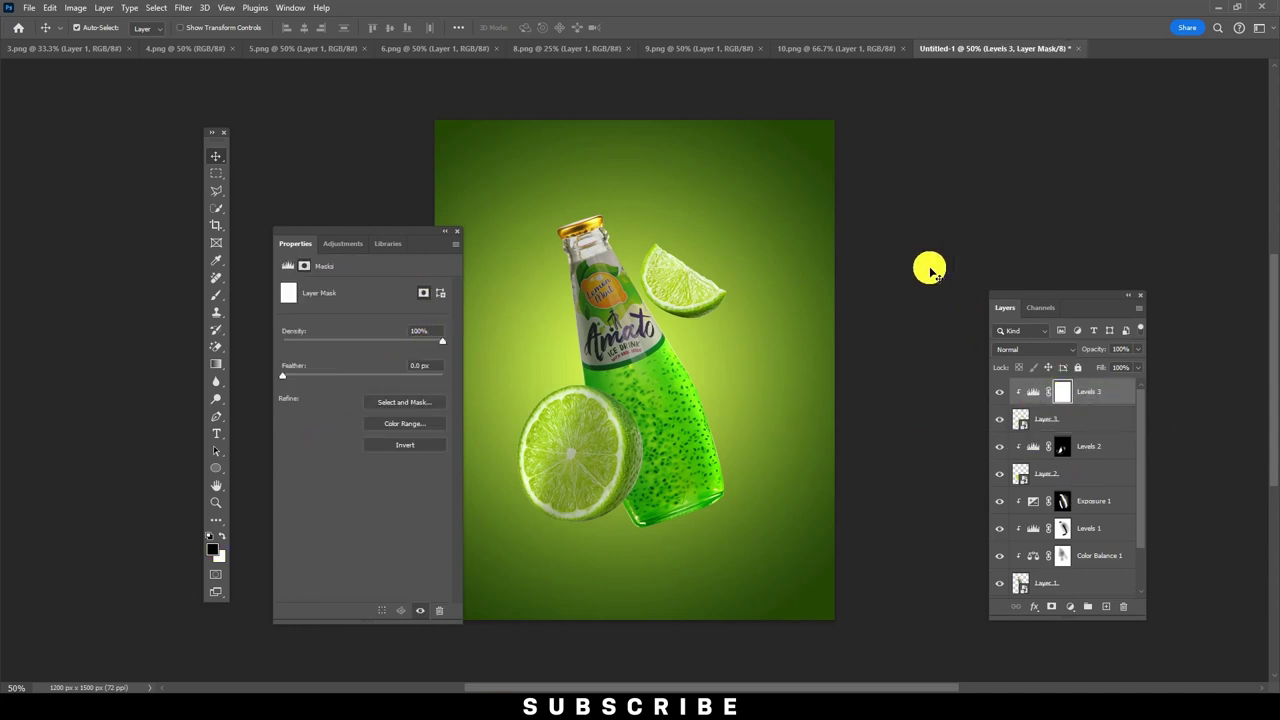
pyautogui.click(1032, 391)
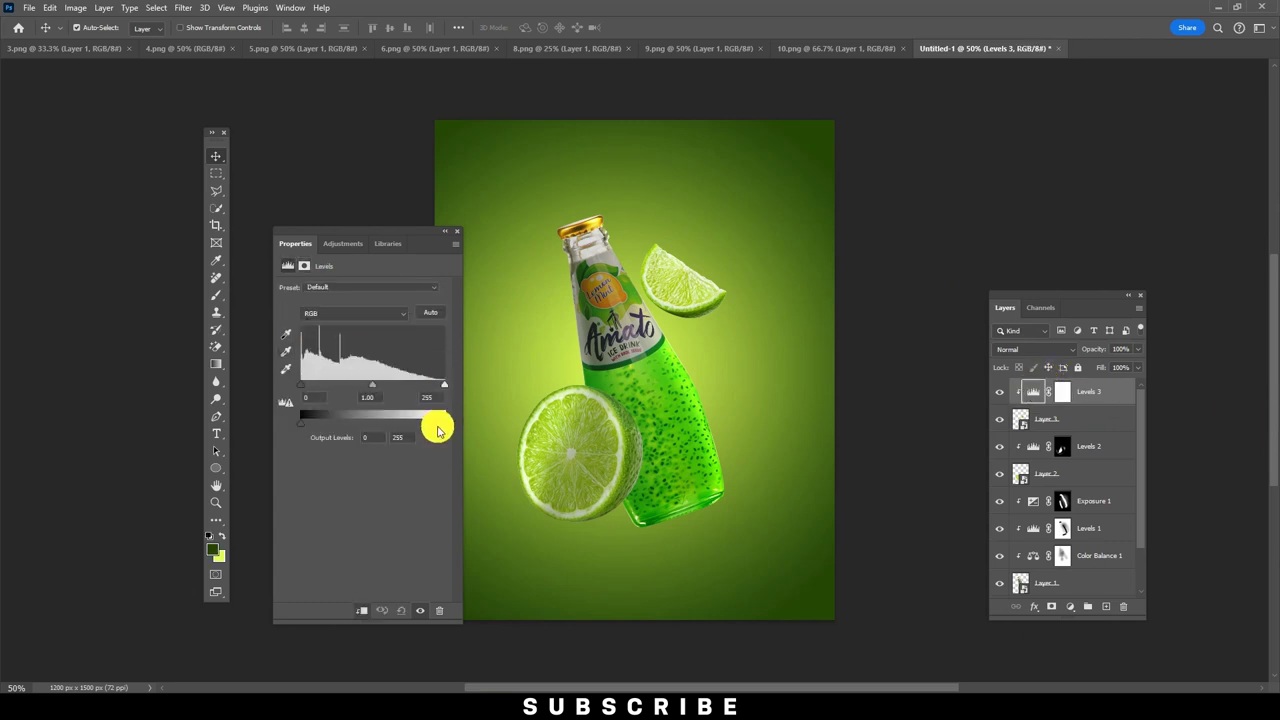
pyautogui.moveTo(396, 426); pyautogui.dragTo(405, 427)
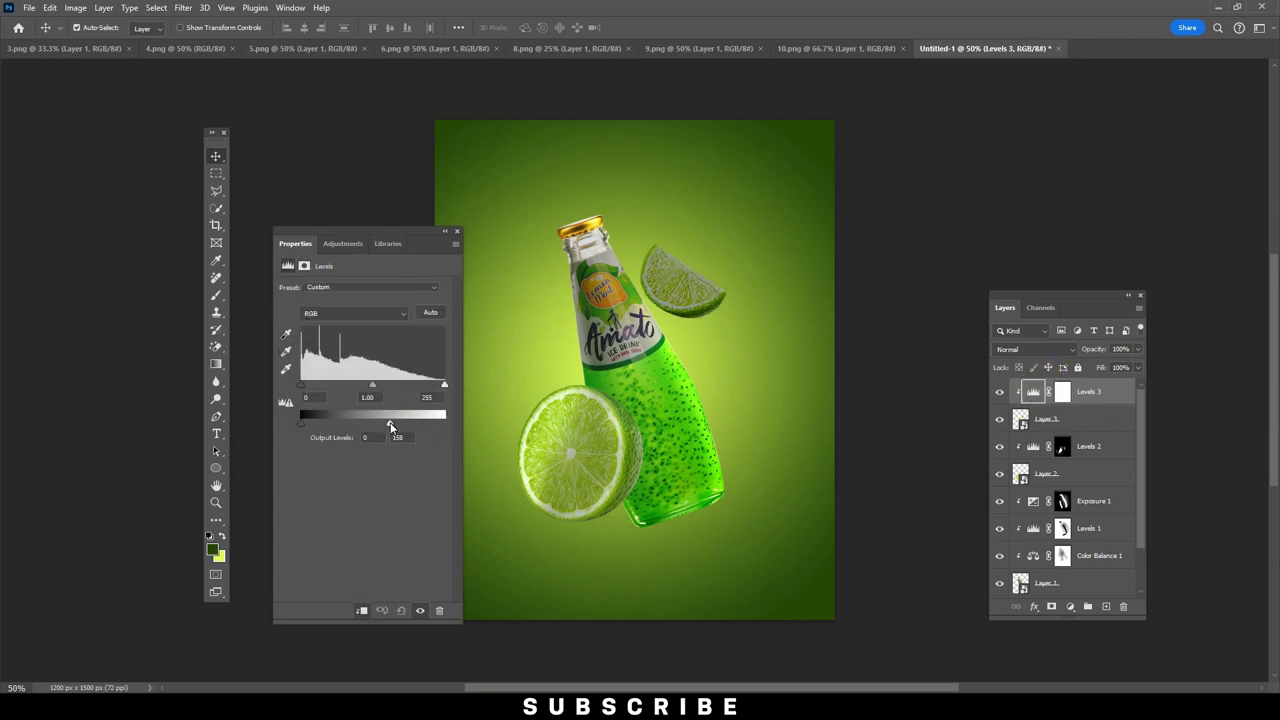
# Paint the Levels 3 mask over the lime wedge to limit the darkening, then nudge the wedge.
pyautogui.click(1062, 391)
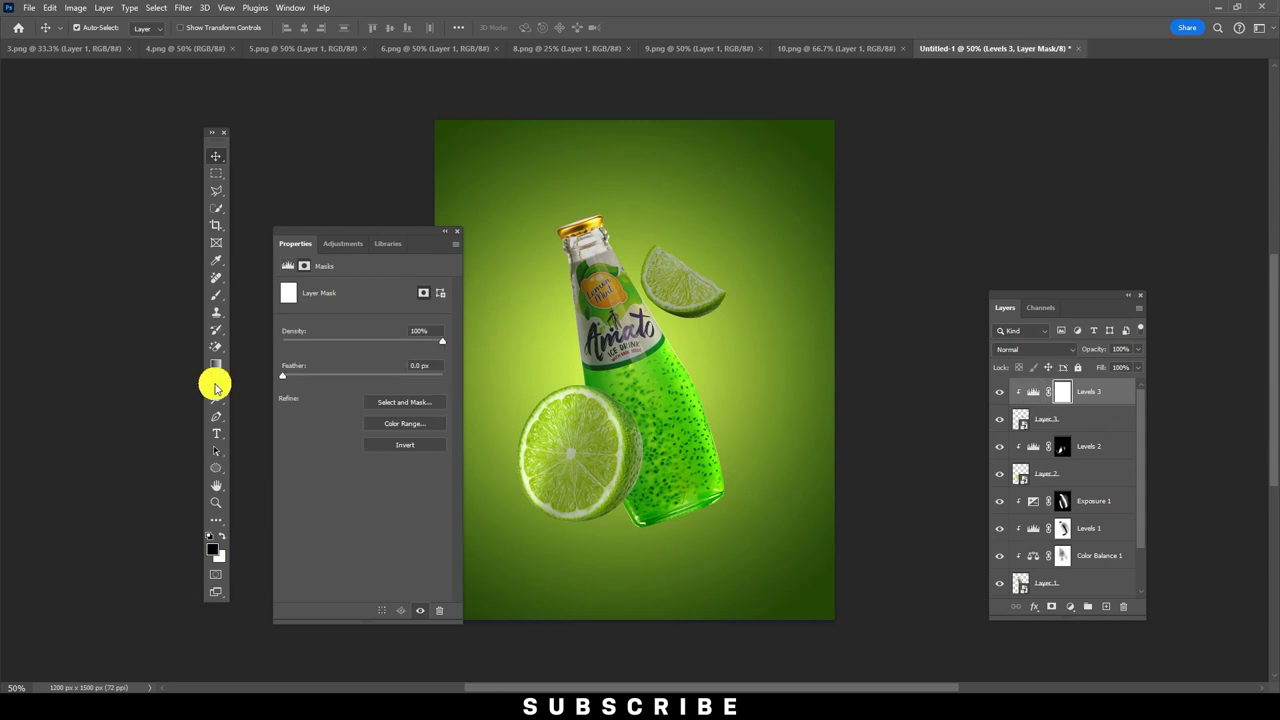
pyautogui.click(215, 295)
pyautogui.moveTo(690, 276); pyautogui.dragTo(673, 251)
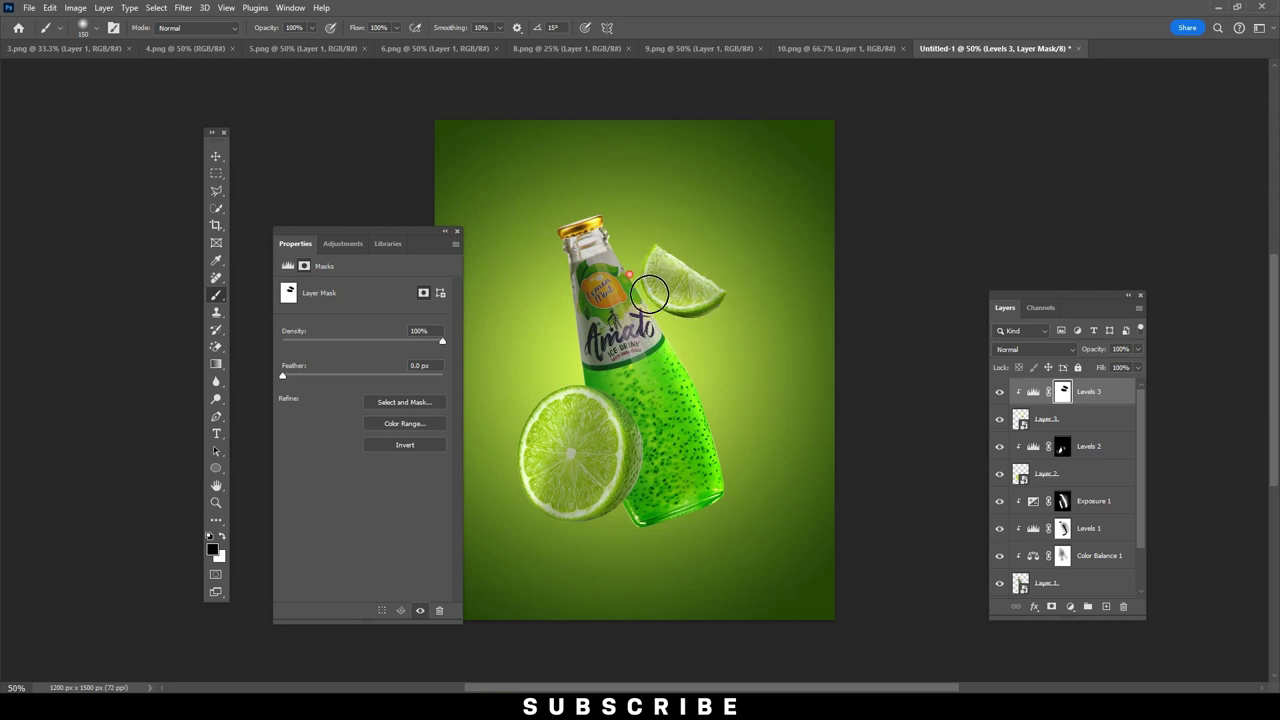
pyautogui.click(215, 156)
pyautogui.moveTo(662, 301); pyautogui.dragTo(662, 296)
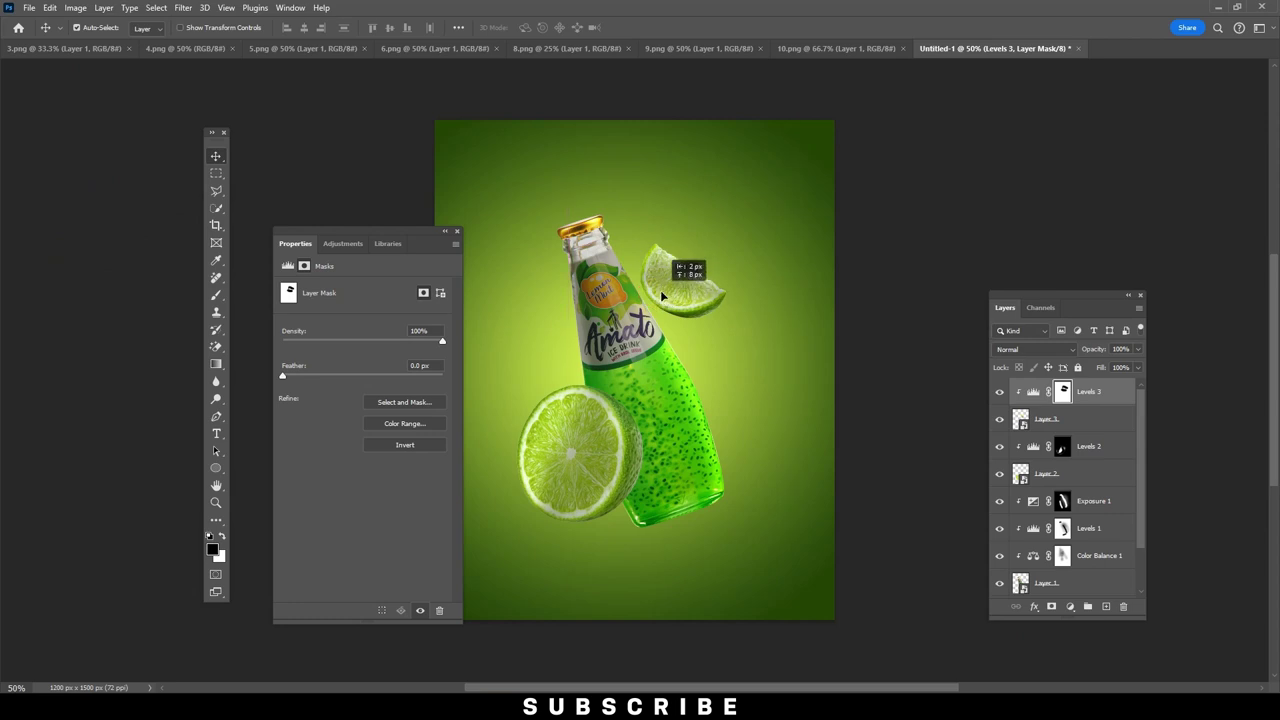
pyautogui.click(1117, 386)
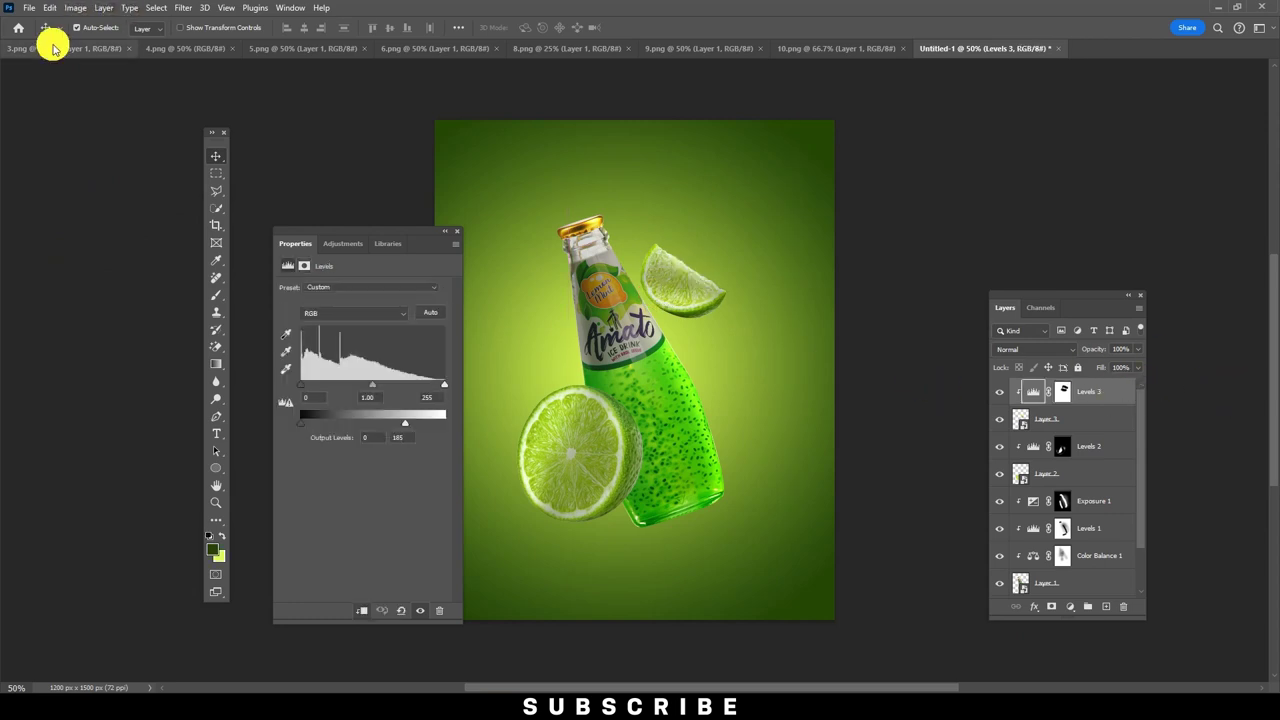
pyautogui.click(53, 48)
# Drag the 4.png leaves into the poster as a new layer and close 4.png.
pyautogui.click(180, 49)
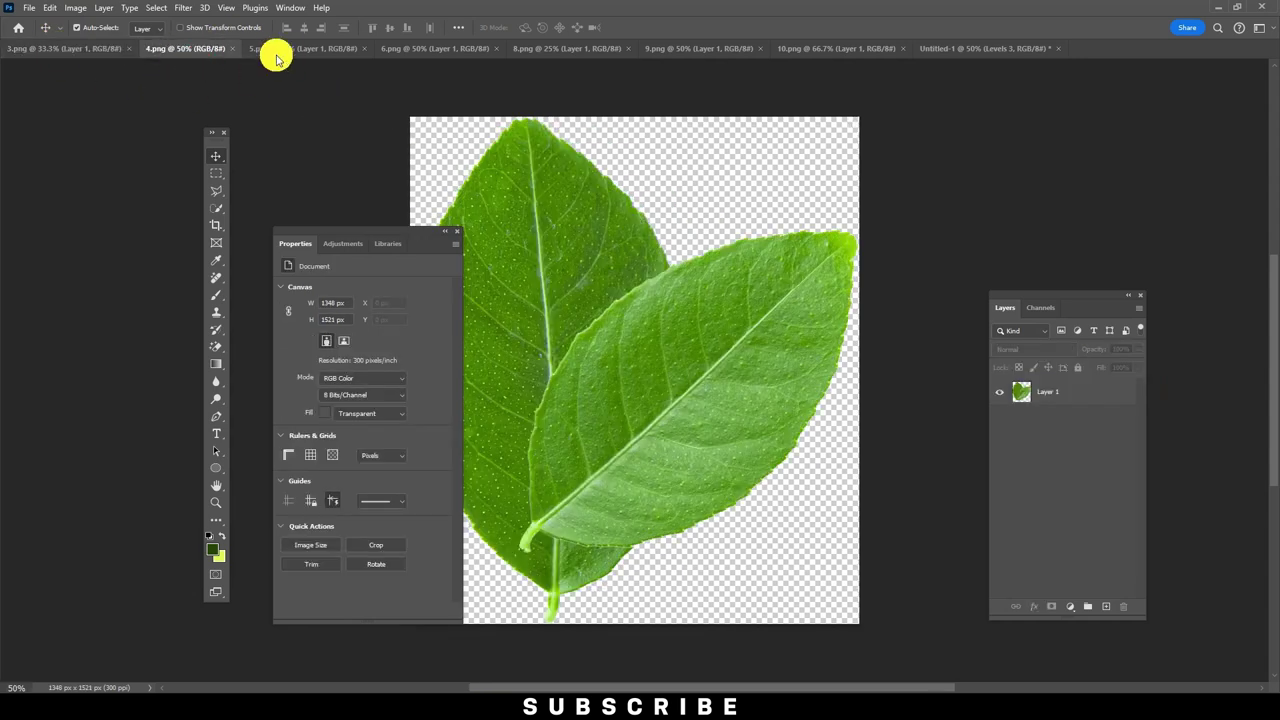
pyautogui.moveTo(746, 391)
pyautogui.mouseDown()
pyautogui.moveTo(970, 50)
pyautogui.moveTo(610, 310)
pyautogui.mouseUp()
pyautogui.moveTo(540, 268); pyautogui.dragTo(720, 286)
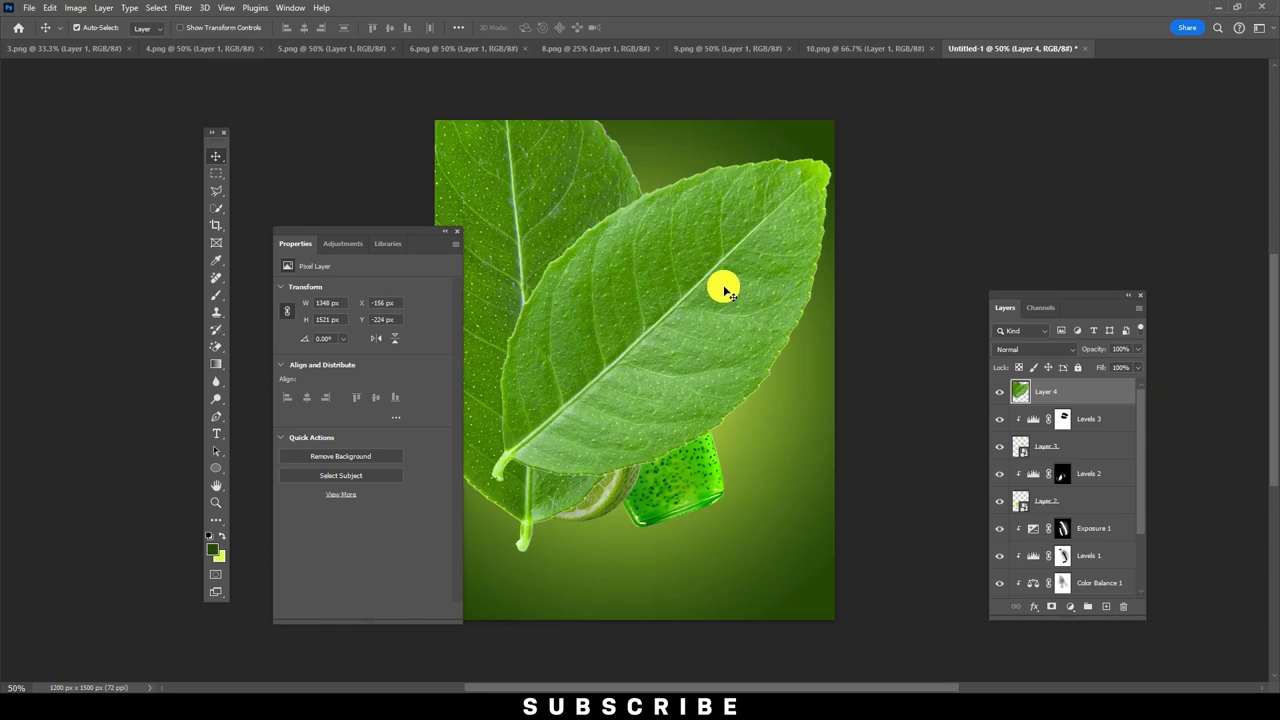
pyautogui.click(230, 48)
pyautogui.click(265, 48)
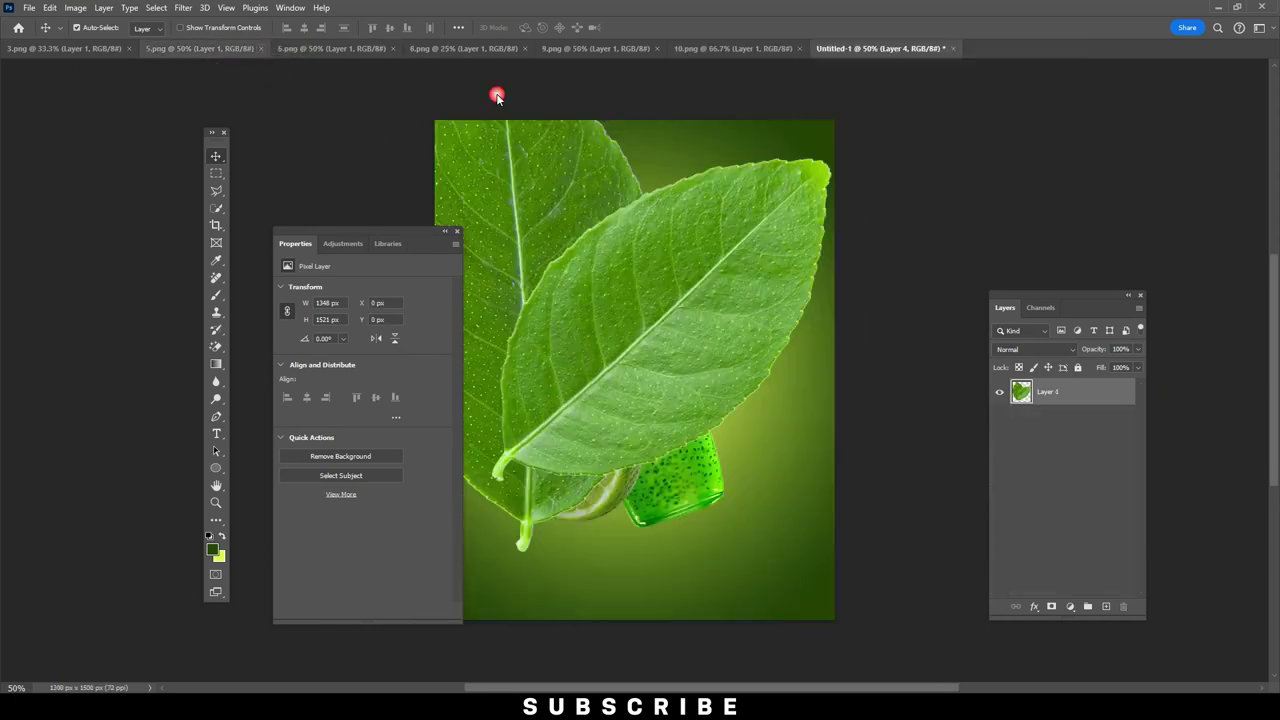
# Make the leaves a smart object above Gradient Fill 1, scaled to about 28% behind the bottle neck.
pyautogui.rightClick(1096, 386)
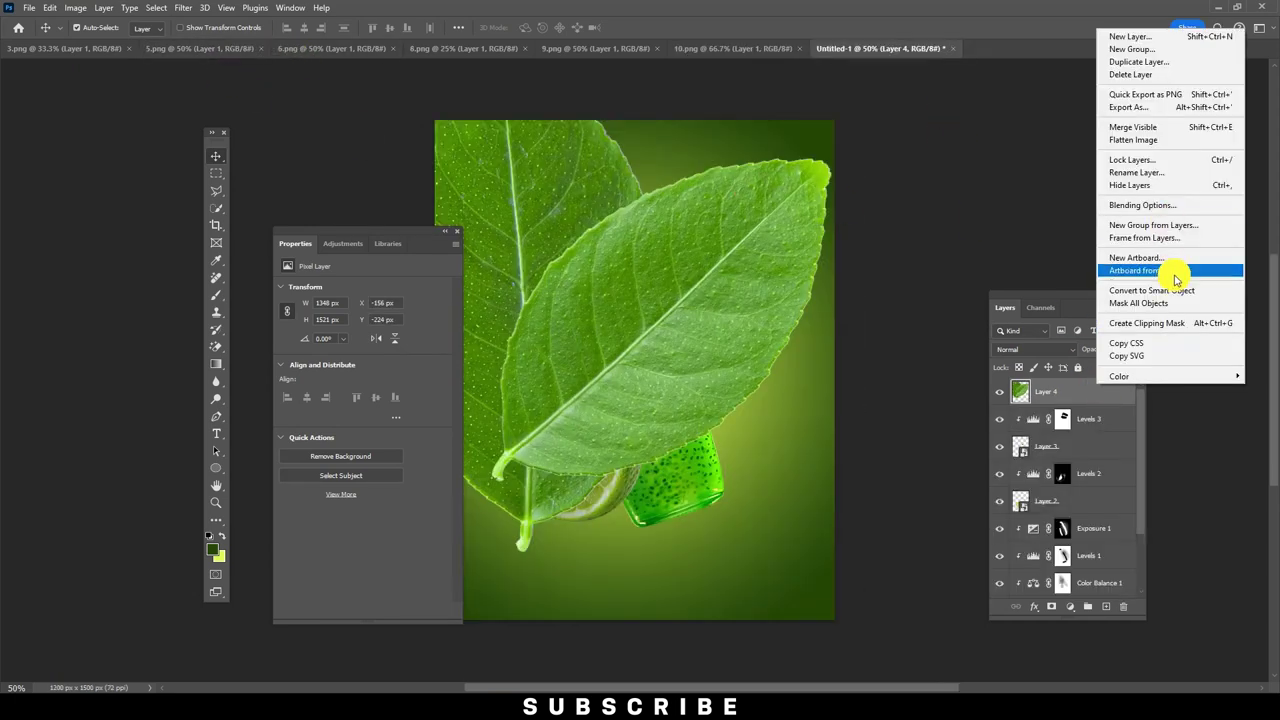
pyautogui.click(1120, 290)
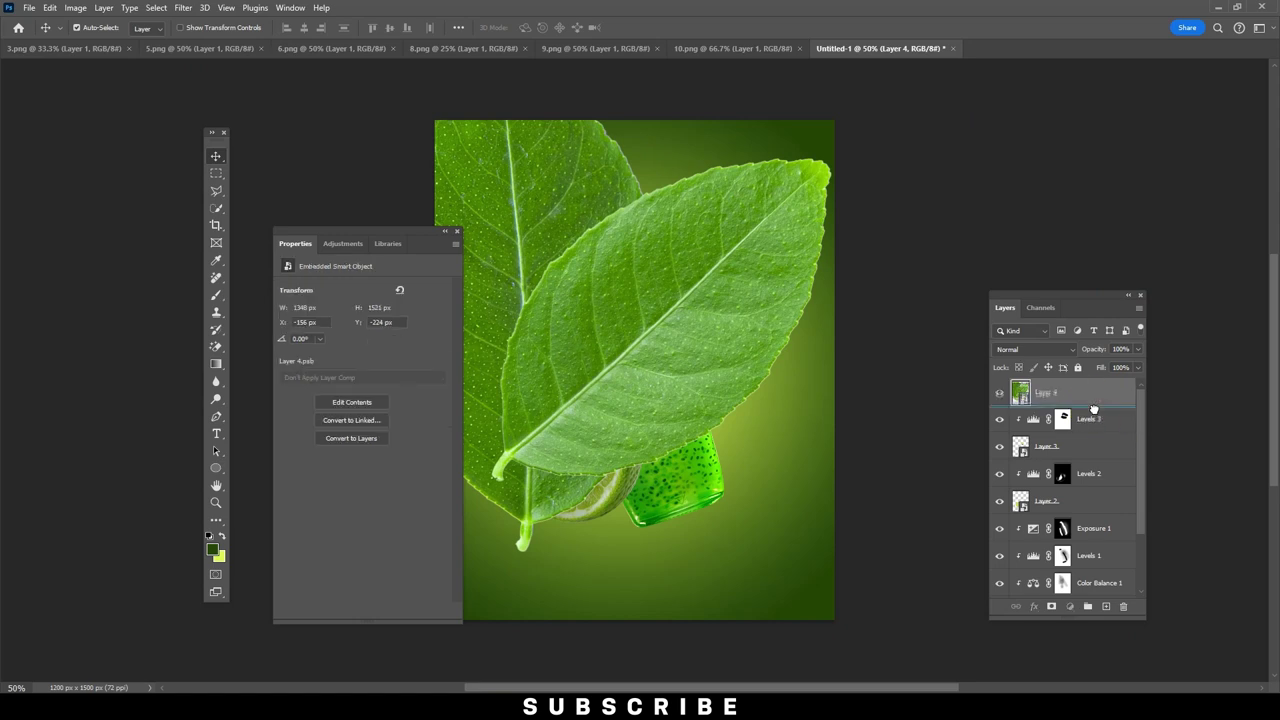
pyautogui.moveTo(1089, 410)
pyautogui.mouseDown()
pyautogui.moveTo(1085, 514)
pyautogui.moveTo(1118, 472)
pyautogui.mouseUp()
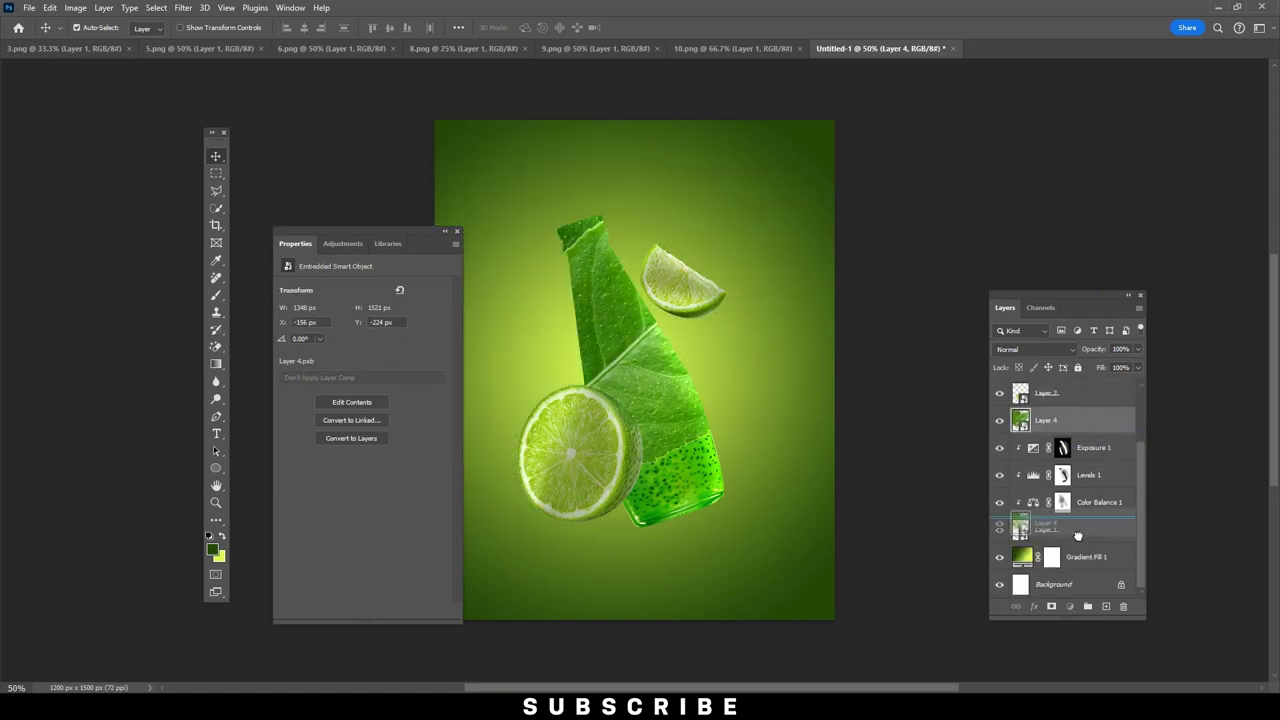
pyautogui.moveTo(1085, 432); pyautogui.dragTo(1073, 546)
pyautogui.hotkey('ctrl', 't')
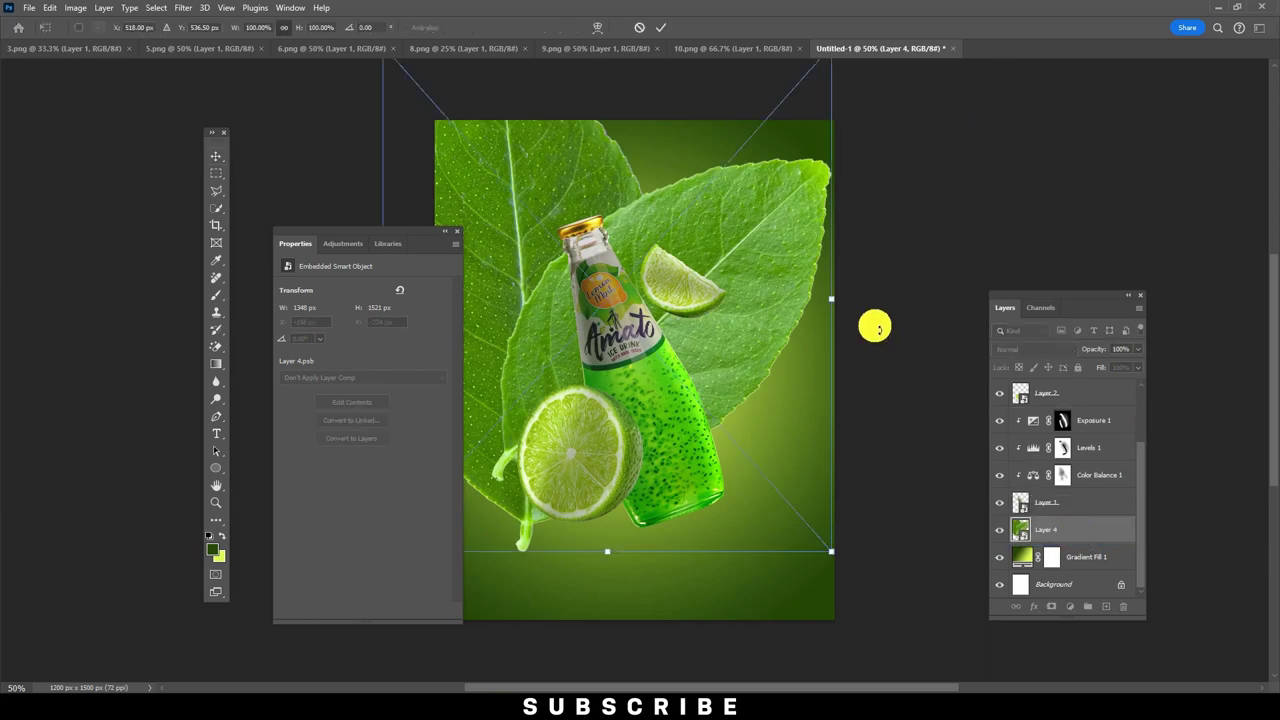
pyautogui.moveTo(833, 553); pyautogui.dragTo(700, 380)
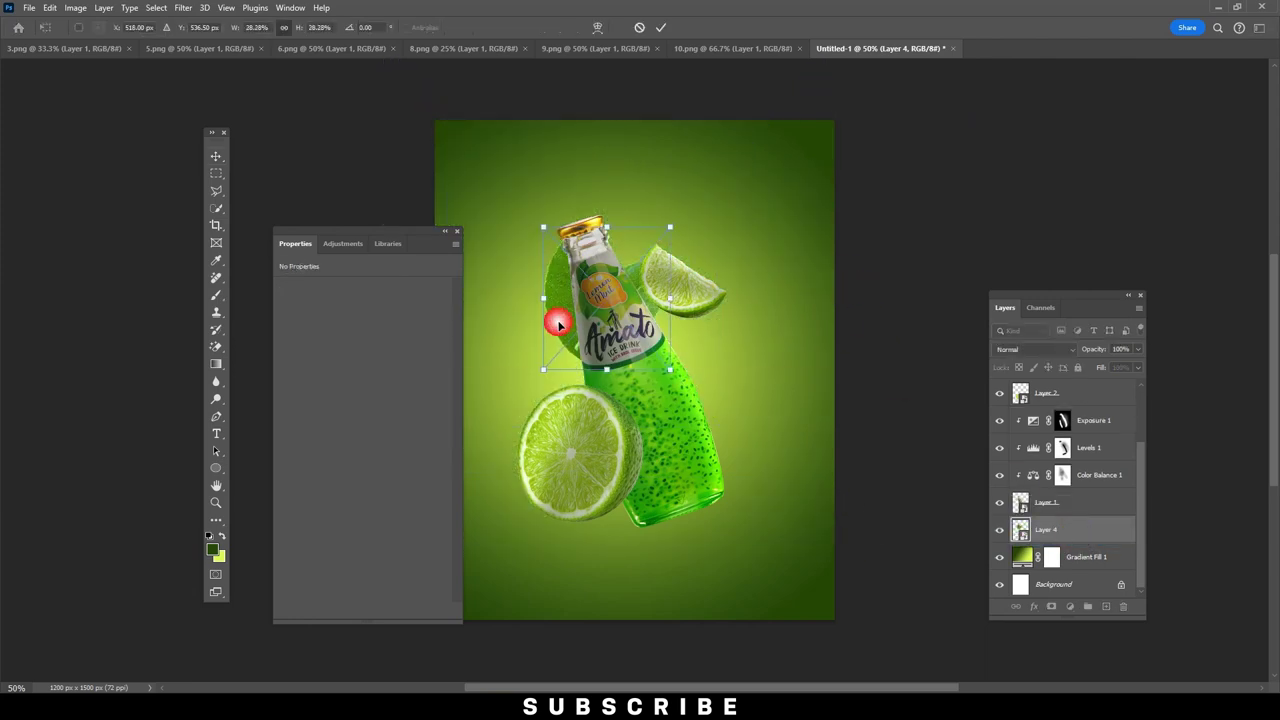
pyautogui.moveTo(529, 337); pyautogui.dragTo(651, 272)
pyautogui.moveTo(725, 213); pyautogui.dragTo(737, 194)
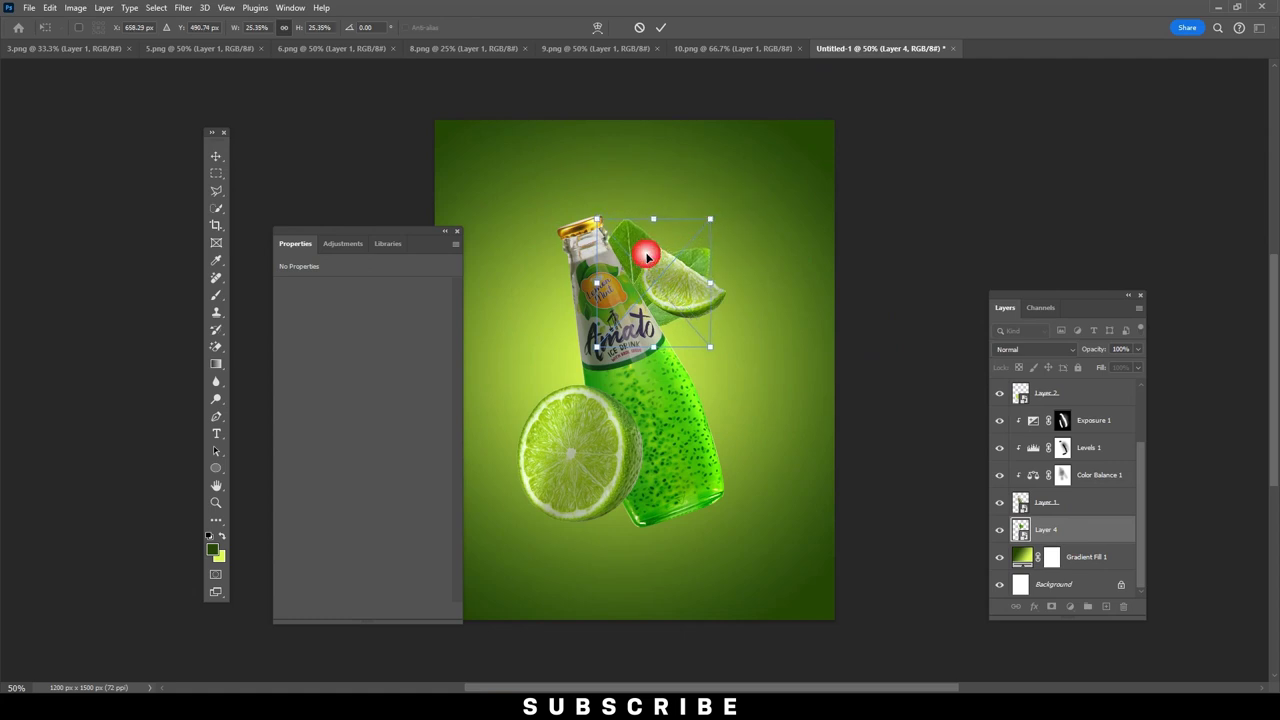
pyautogui.press('Return')
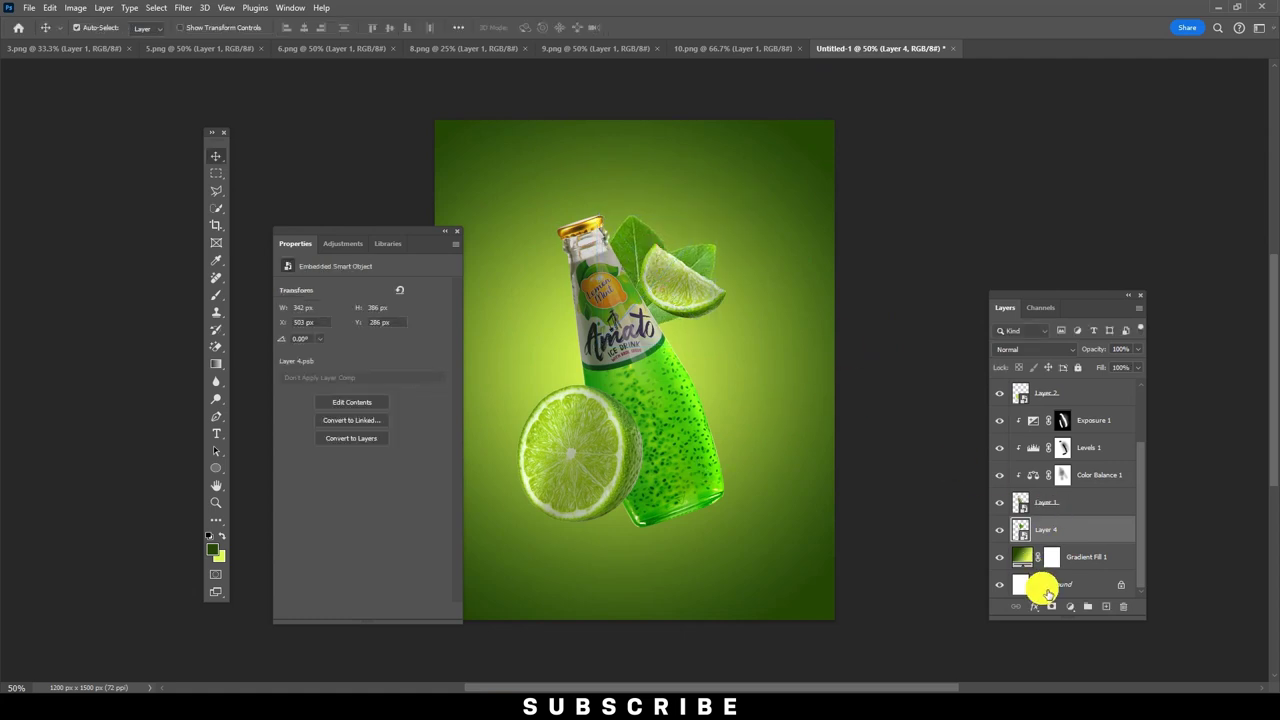
# Brighten the leaves with a clipped Levels adjustment, white input 196.
pyautogui.click(1068, 606)
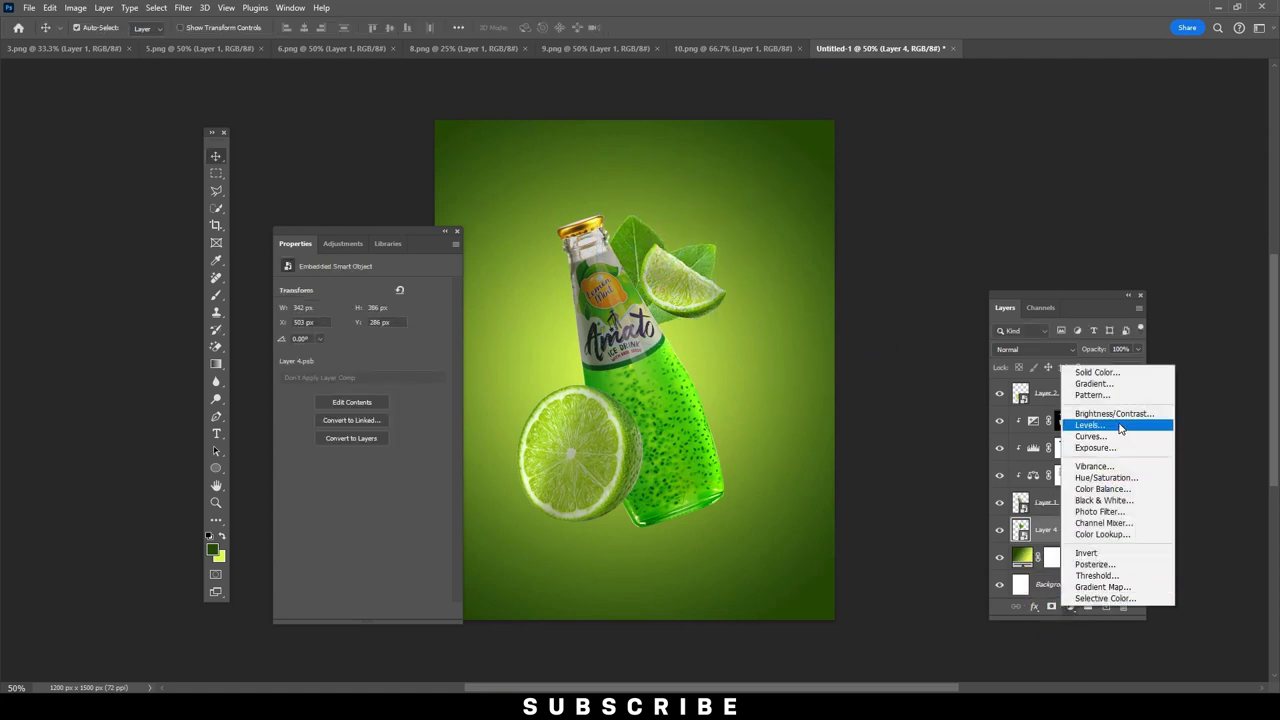
pyautogui.click(1089, 424)
pyautogui.click(365, 609)
pyautogui.moveTo(441, 388)
pyautogui.mouseDown()
pyautogui.moveTo(411, 387)
pyautogui.moveTo(399, 423)
pyautogui.moveTo(458, 421)
pyautogui.mouseUp()
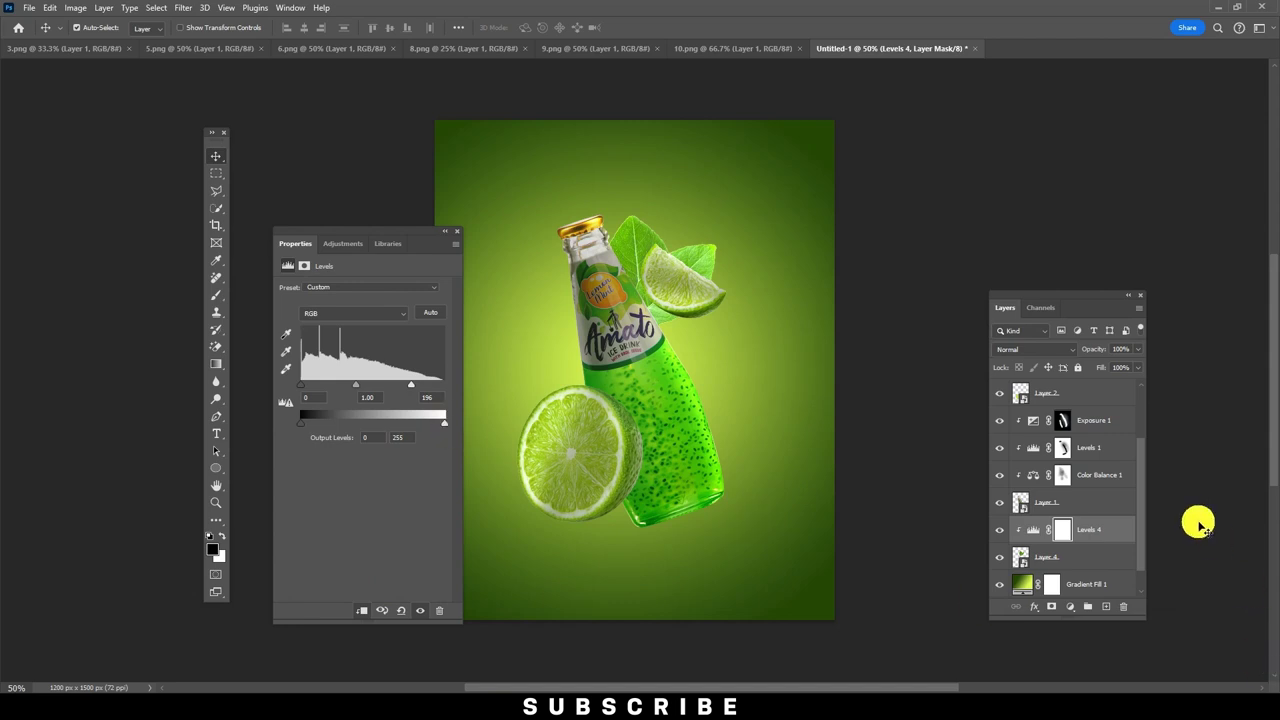
# Add a second clipped Levels with output white 177 and paint its mask to shade parts of the leaves.
pyautogui.click(1070, 607)
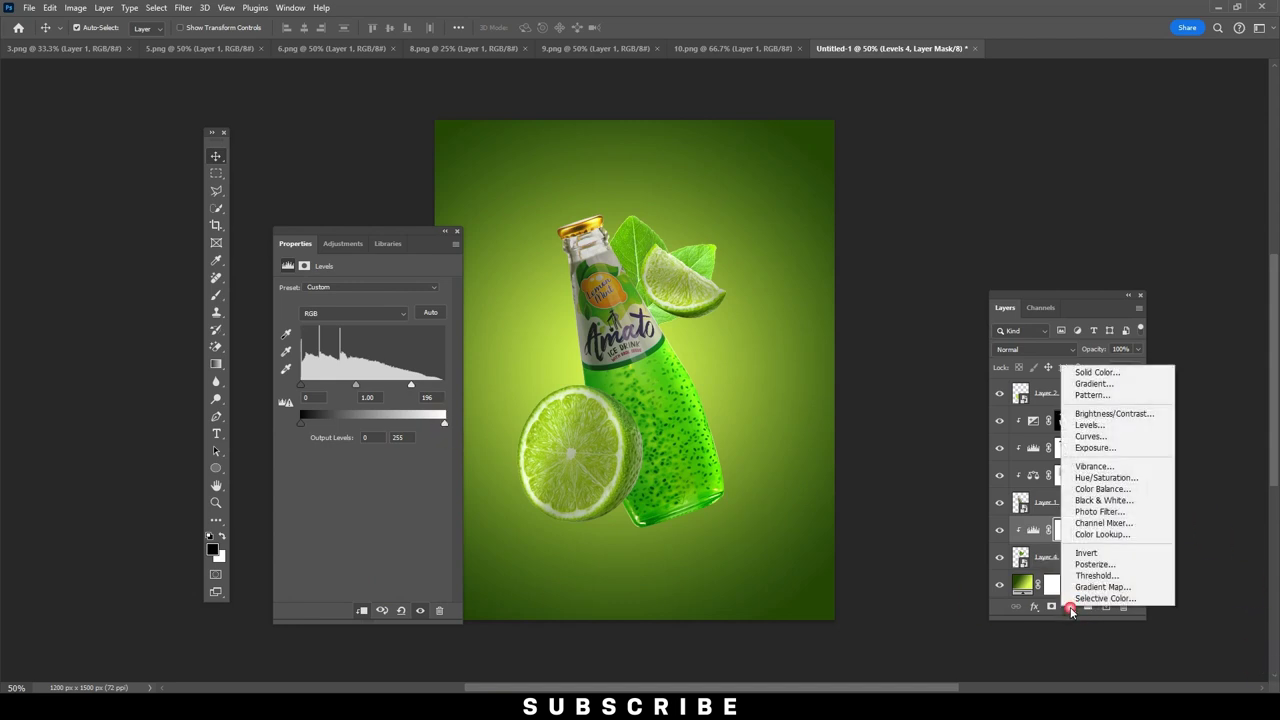
pyautogui.click(1090, 425)
pyautogui.moveTo(445, 422); pyautogui.dragTo(401, 422)
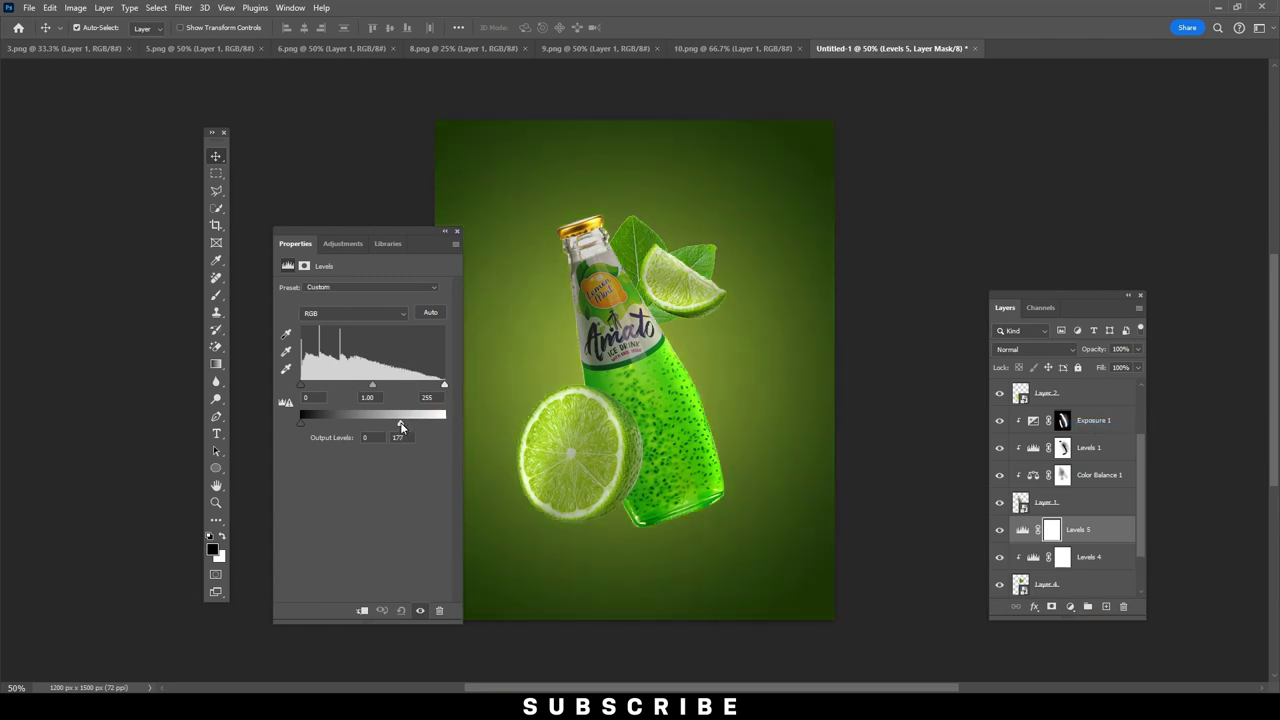
pyautogui.click(365, 610)
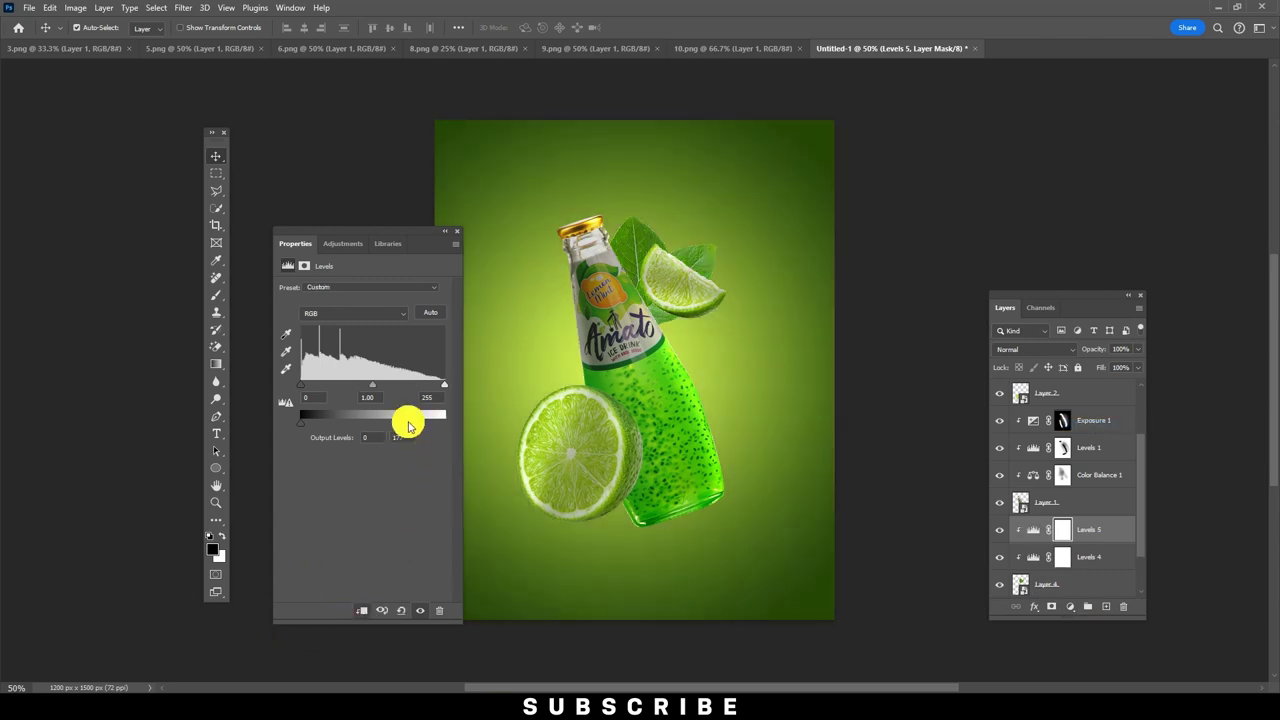
pyautogui.click(217, 297)
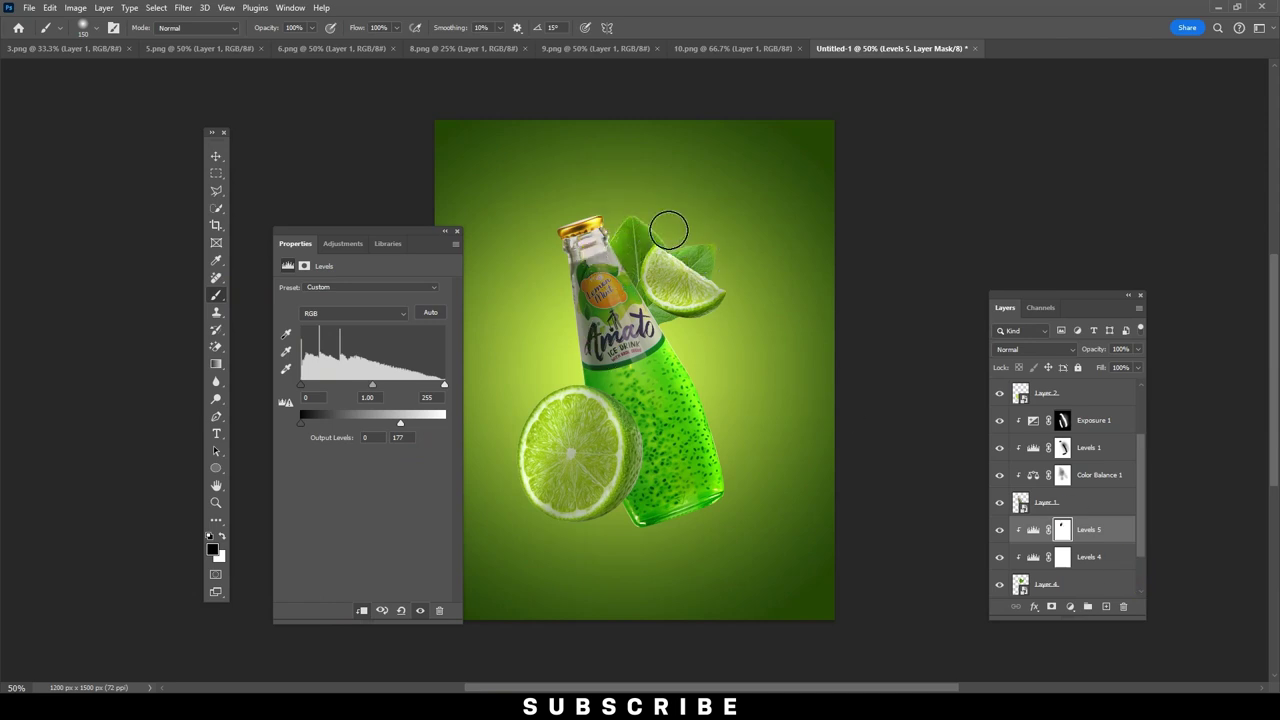
pyautogui.moveTo(611, 364); pyautogui.dragTo(620, 320)
pyautogui.moveTo(606, 229); pyautogui.dragTo(635, 237)
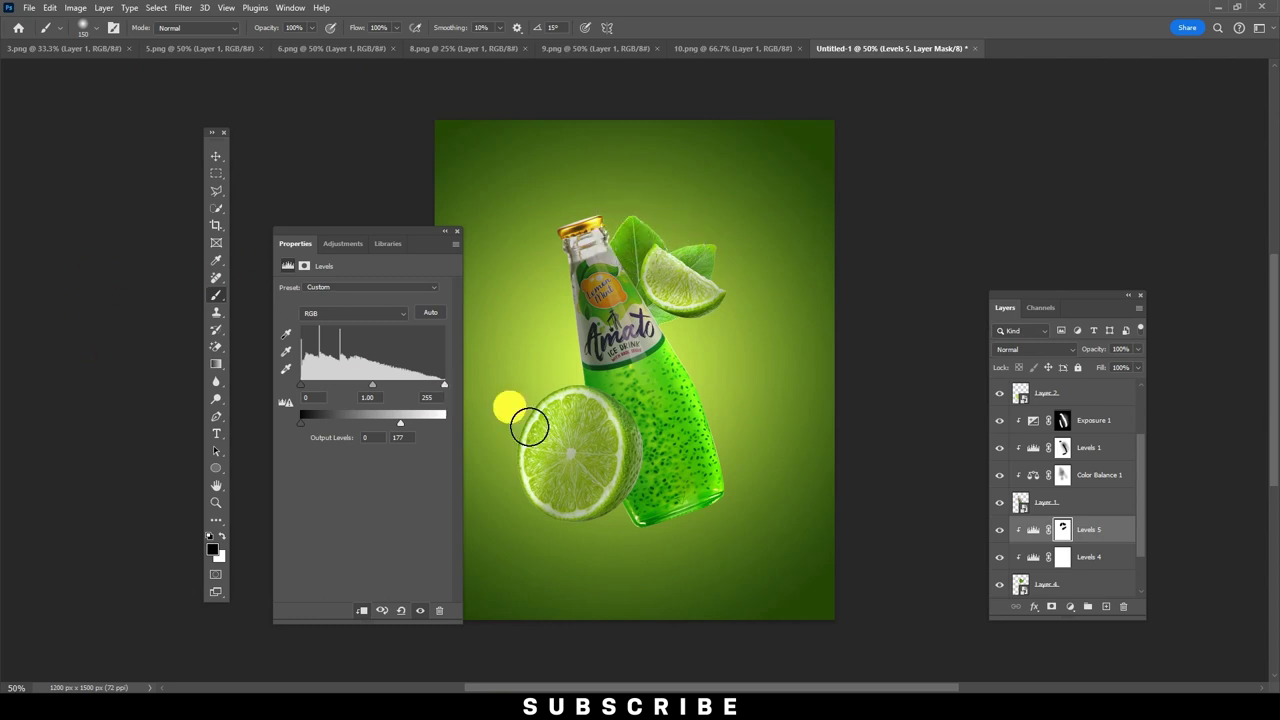
pyautogui.click(213, 157)
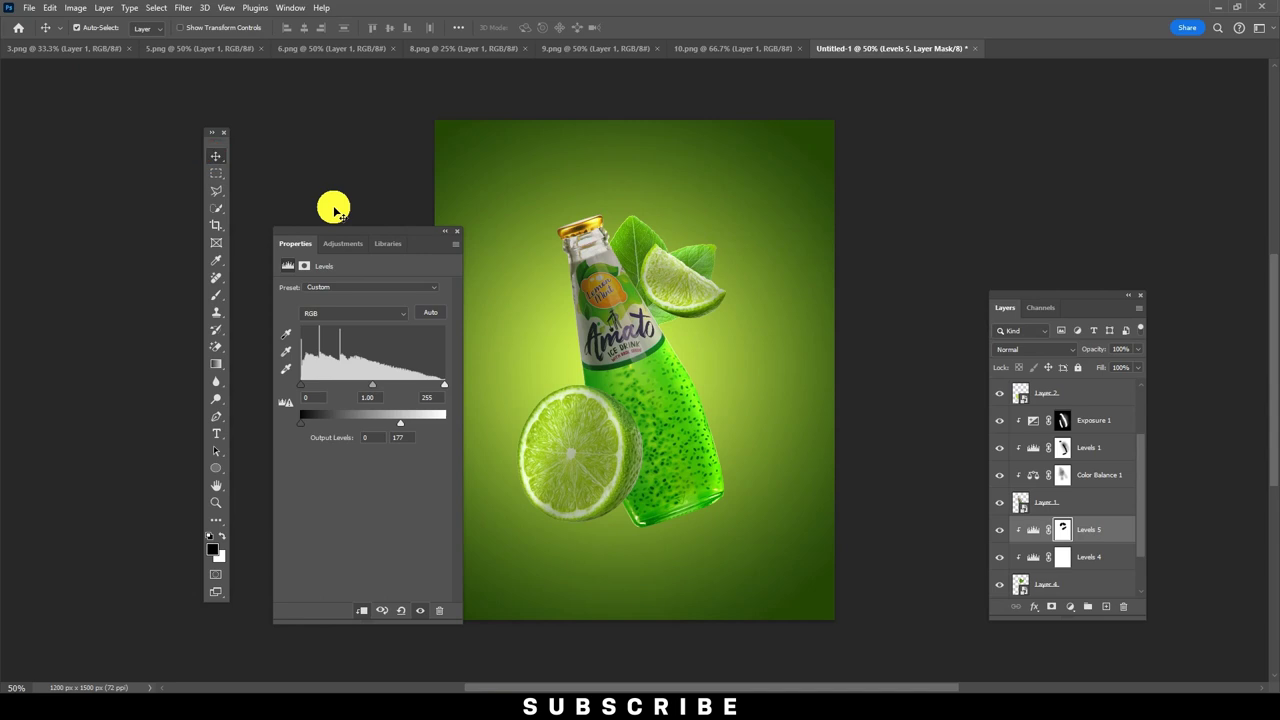
pyautogui.scroll(3, 1086, 490)
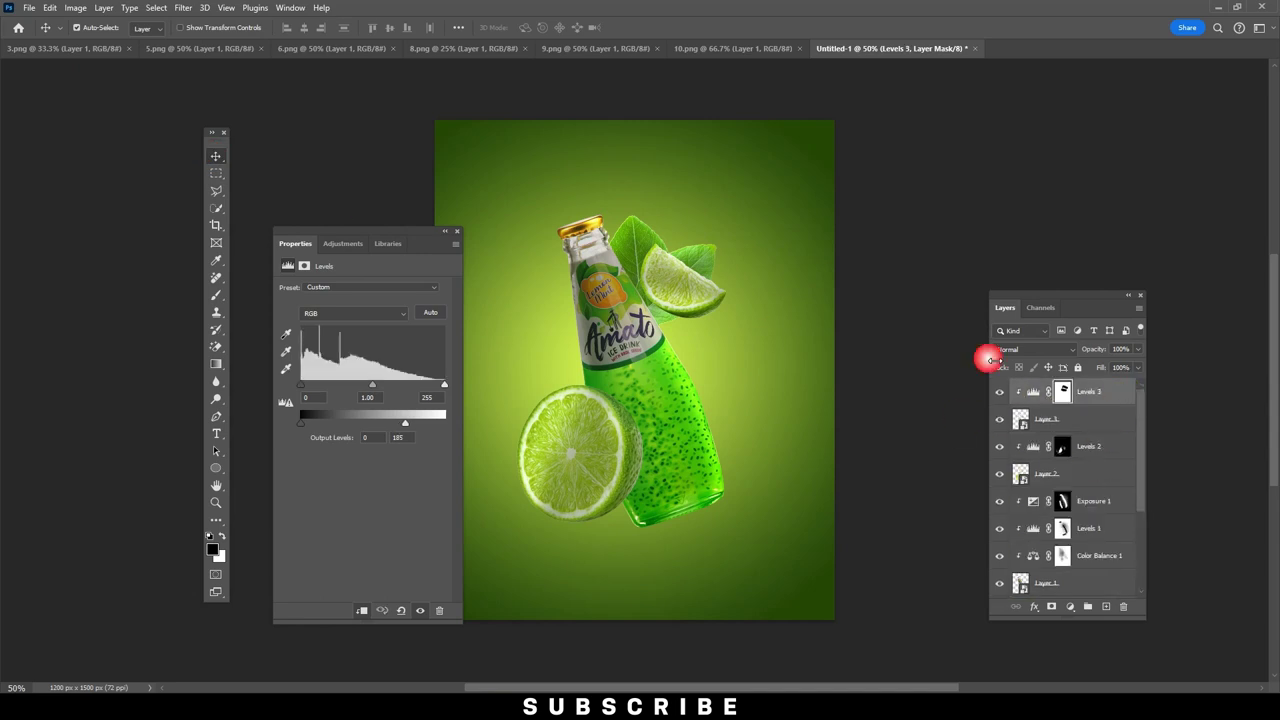
# Bring the 10.png water droplets into the poster and enlarge them to cover the canvas.
pyautogui.click(694, 49)
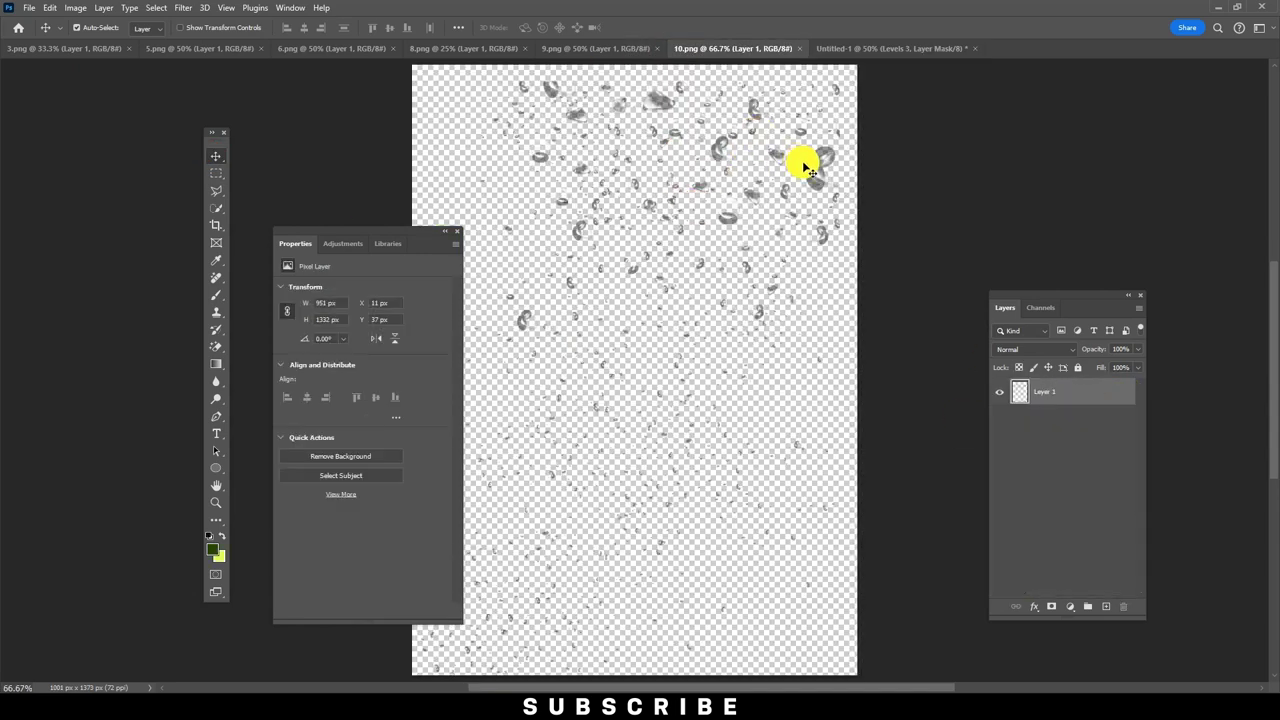
pyautogui.moveTo(805, 168); pyautogui.dragTo(760, 355)
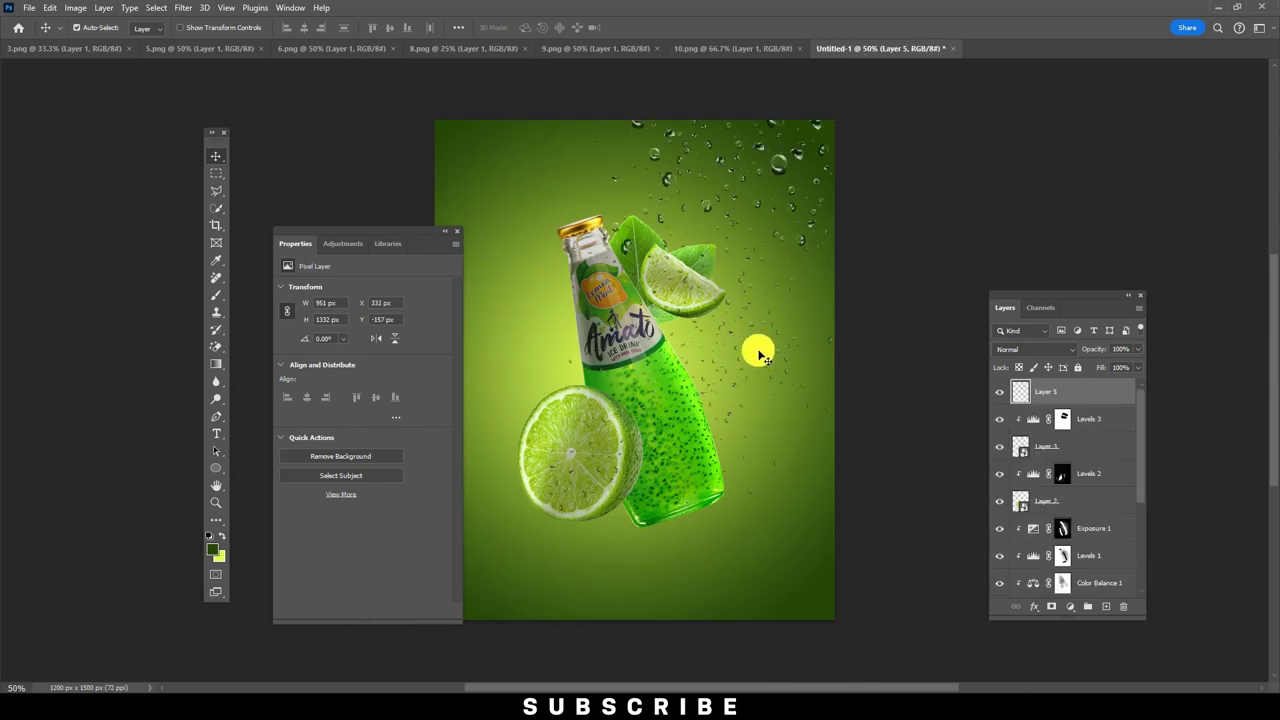
pyautogui.moveTo(760, 355); pyautogui.dragTo(790, 248)
pyautogui.scroll(3, 1100, 455)
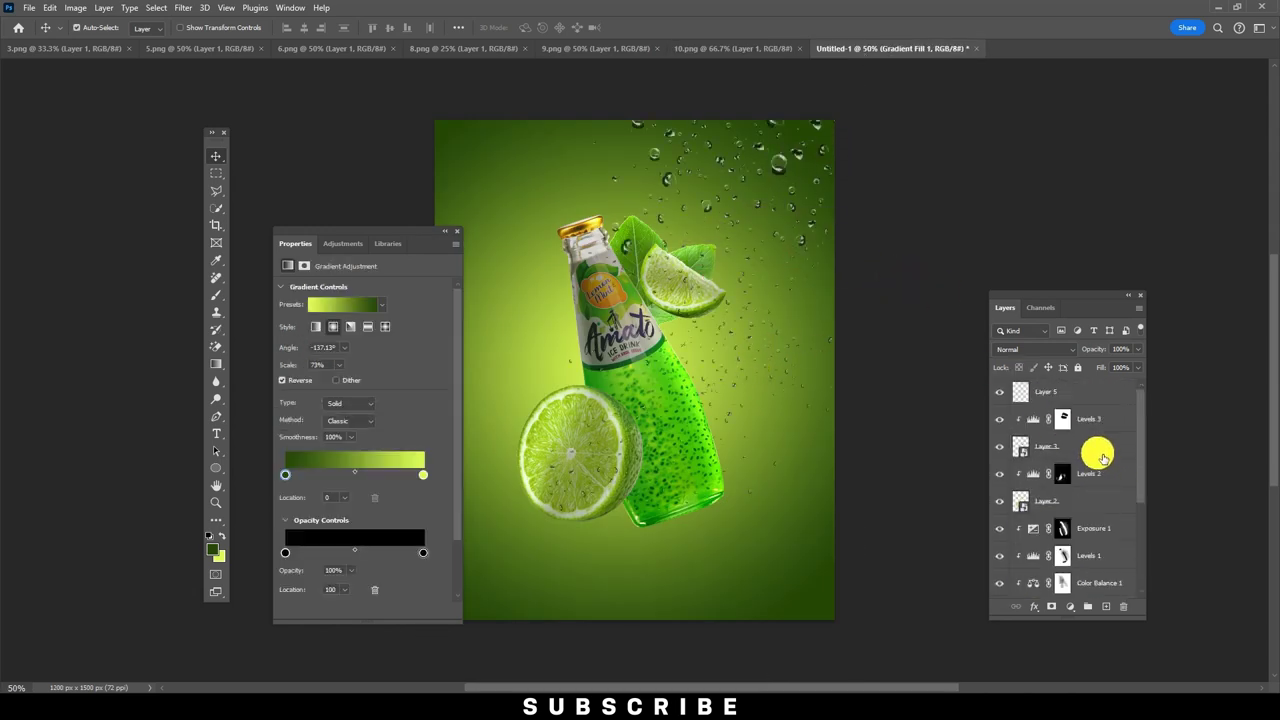
pyautogui.click(1108, 392)
pyautogui.hotkey('ctrl', 't')
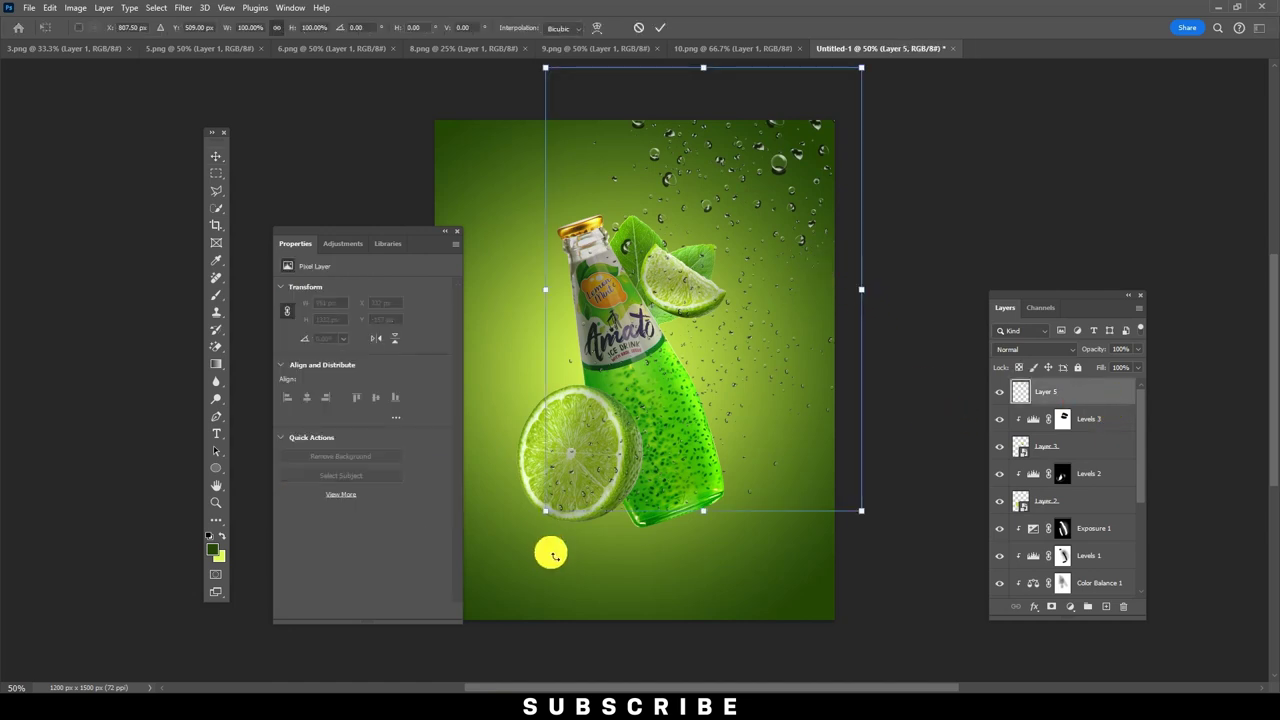
pyautogui.moveTo(540, 517); pyautogui.dragTo(432, 630)
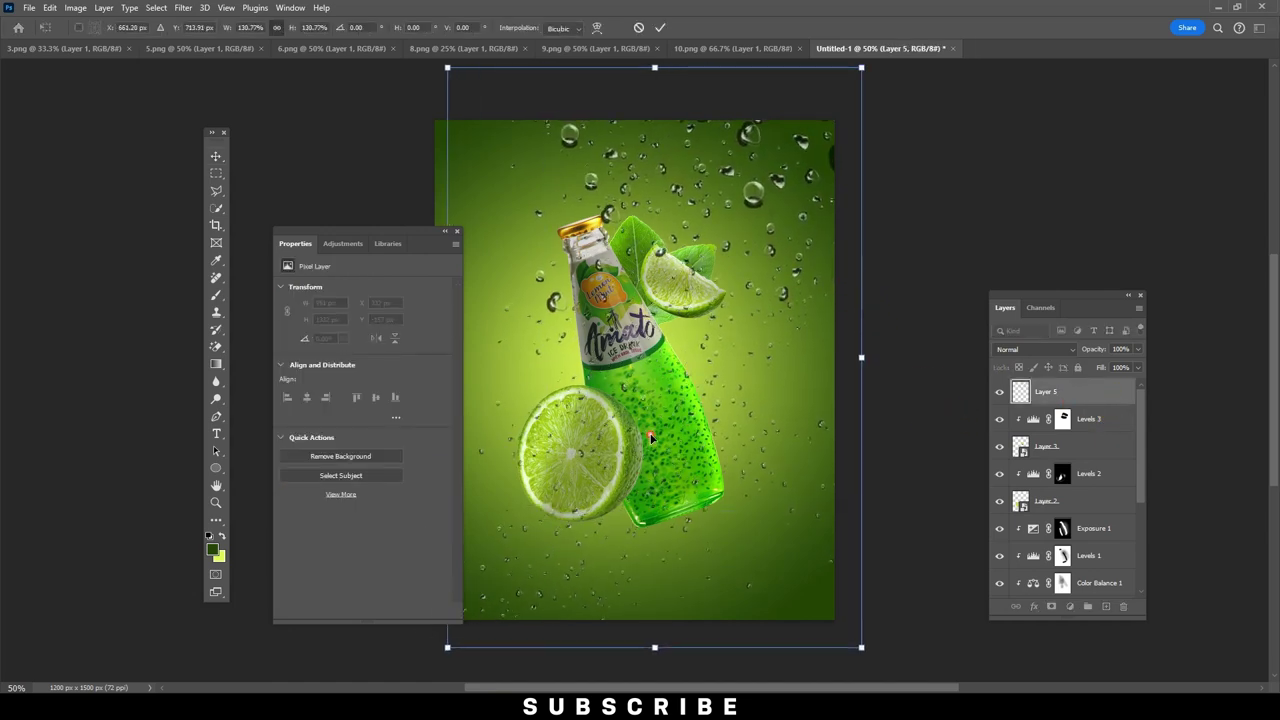
pyautogui.press('Return')
# Set the droplets layer to Screen blending and close 10.png.
pyautogui.moveTo(435, 256); pyautogui.dragTo(366, 247)
pyautogui.click(694, 200)
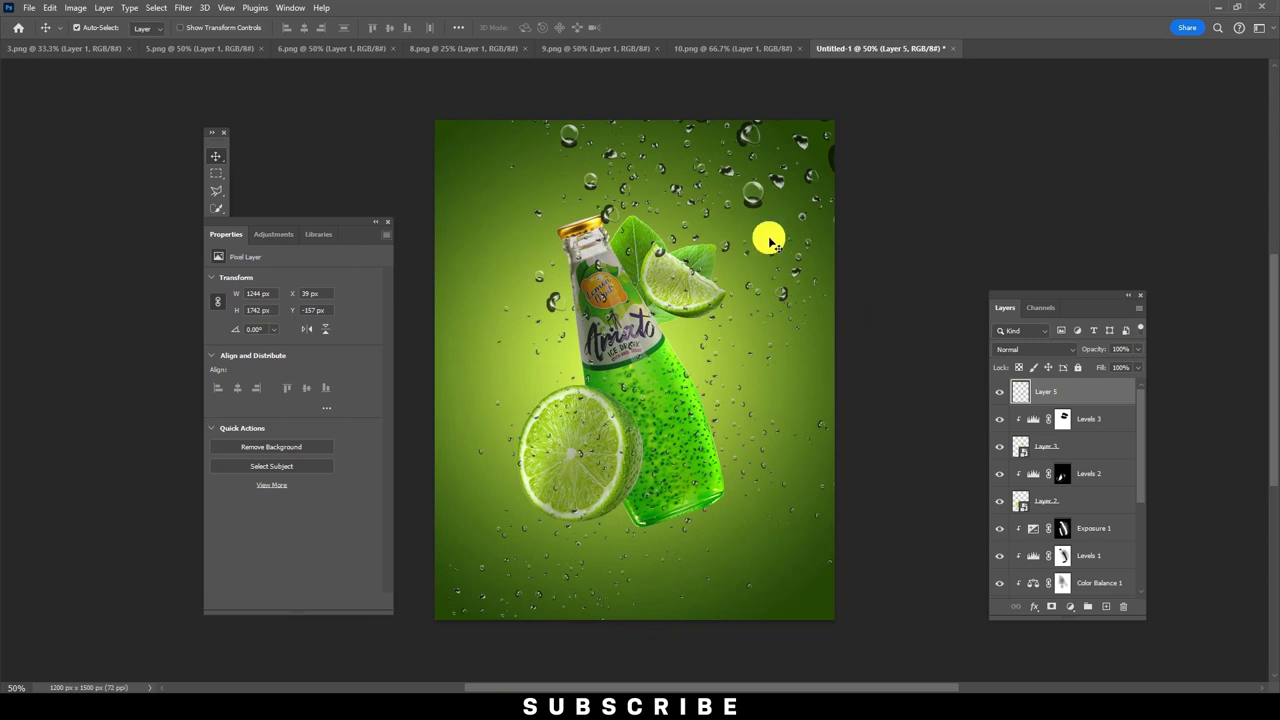
pyautogui.click(1040, 349)
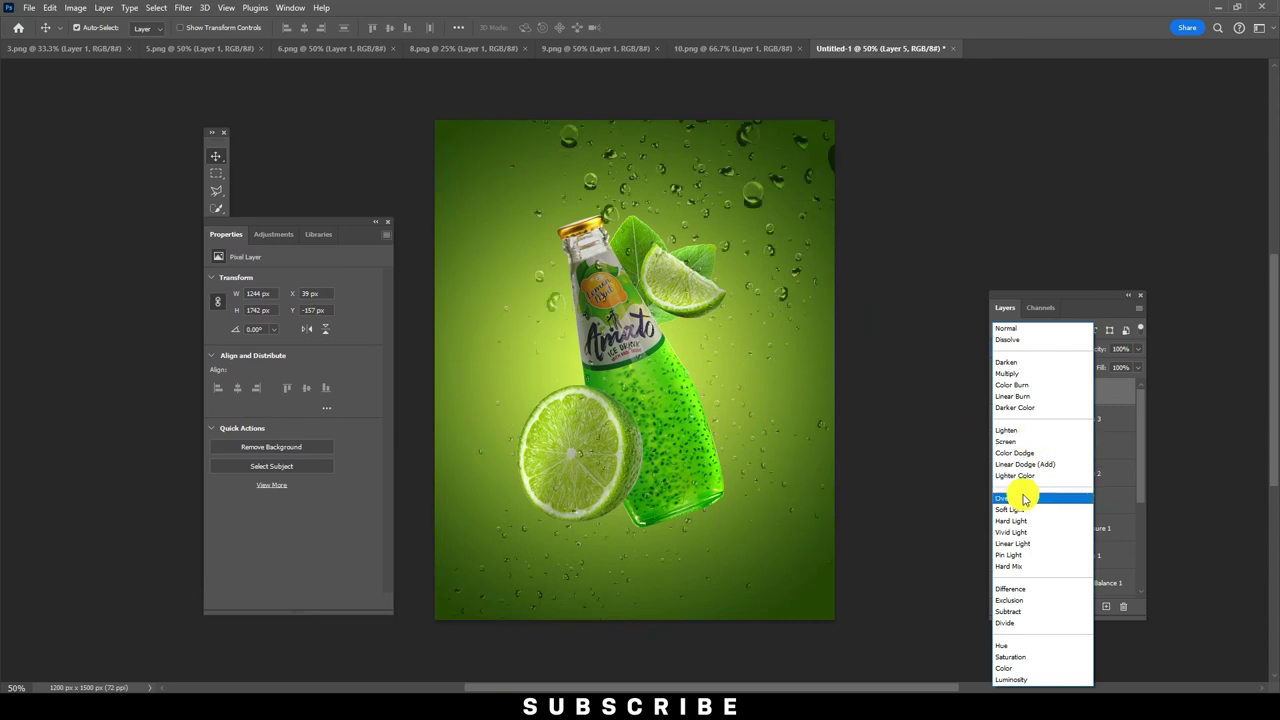
pyautogui.click(1024, 446)
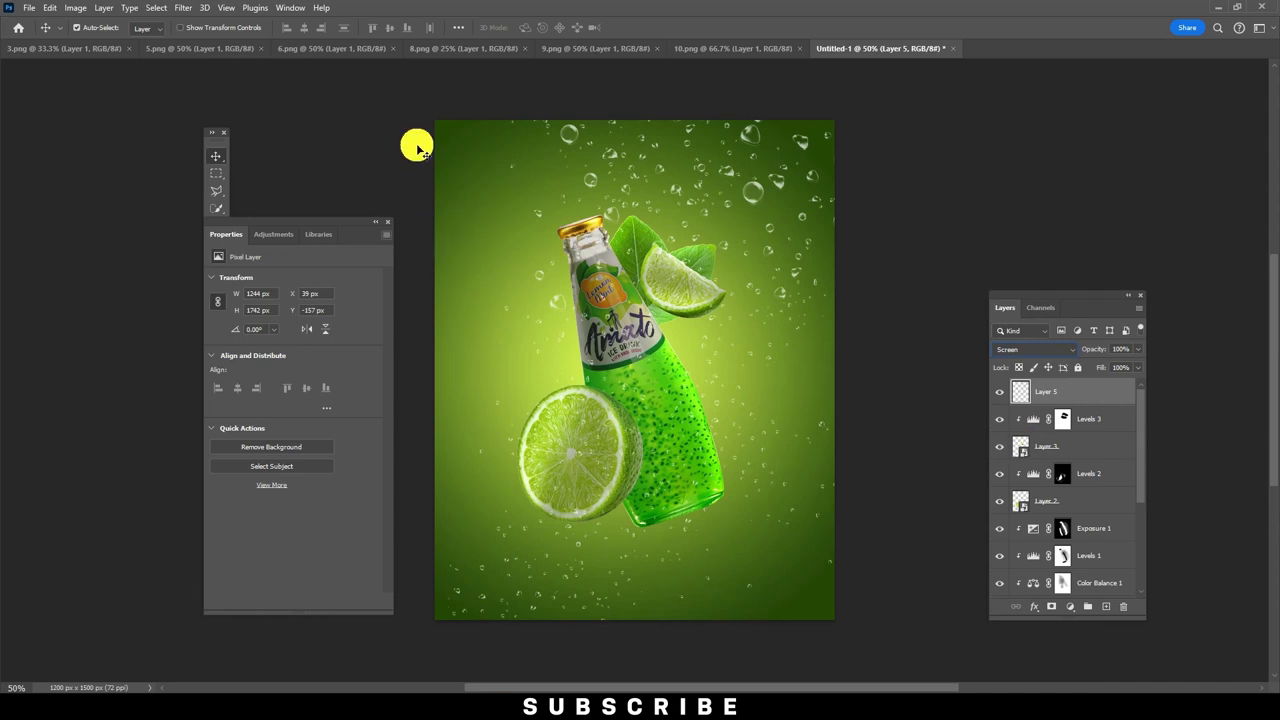
pyautogui.click(745, 50)
pyautogui.click(799, 48)
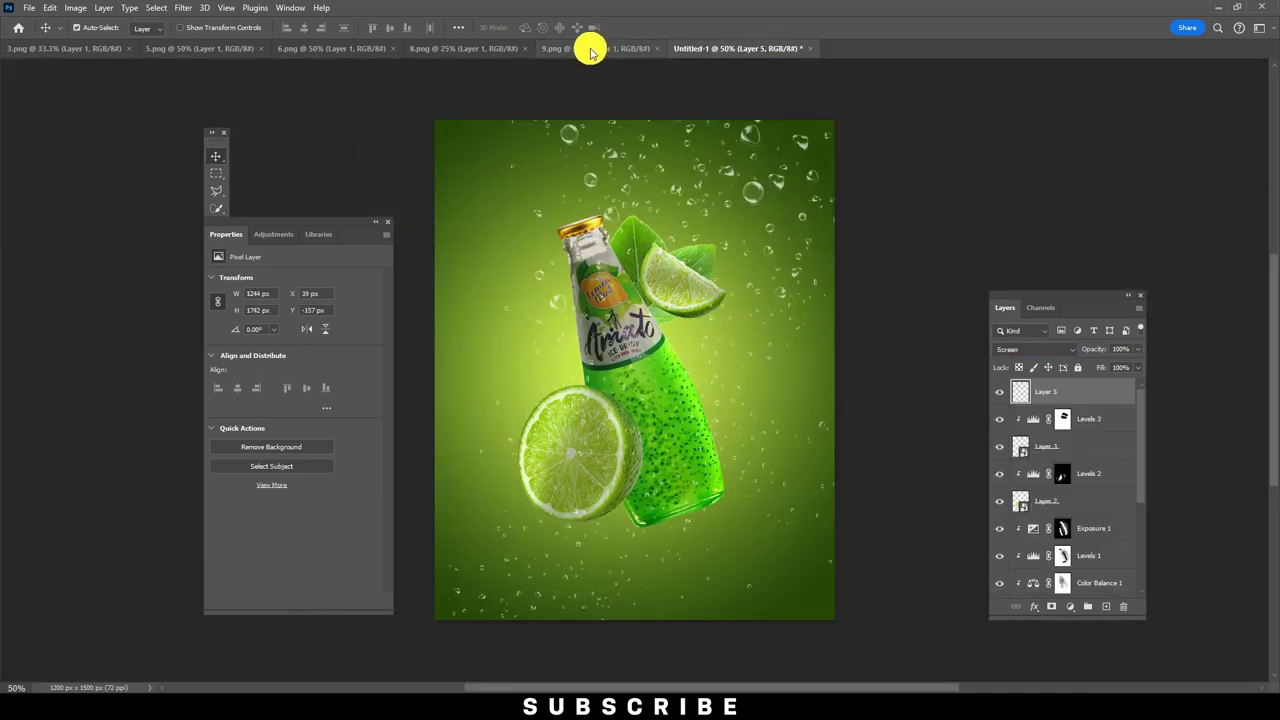
# Bring in the 9.png image as smart object Layer 6, shrunk and tilted about -22° to match the bottle.
pyautogui.click(590, 49)
pyautogui.moveTo(653, 262)
pyautogui.mouseDown()
pyautogui.moveTo(651, 305)
pyautogui.moveTo(723, 363)
pyautogui.mouseUp()
pyautogui.moveTo(1070, 395)
pyautogui.mouseDown()
pyautogui.moveTo(975, 688)
pyautogui.moveTo(1086, 549)
pyautogui.moveTo(1097, 473)
pyautogui.mouseUp()
pyautogui.moveTo(1097, 473); pyautogui.dragTo(1095, 466)
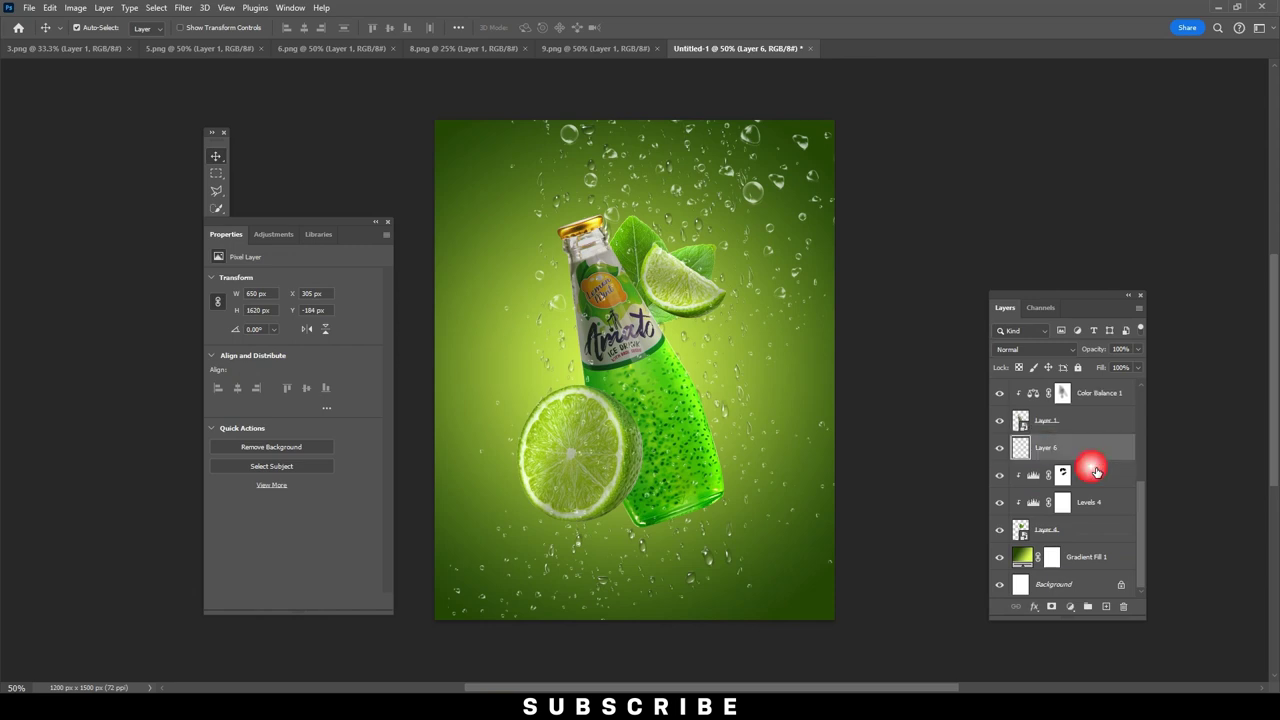
pyautogui.rightClick(1087, 450)
pyautogui.click(1145, 351)
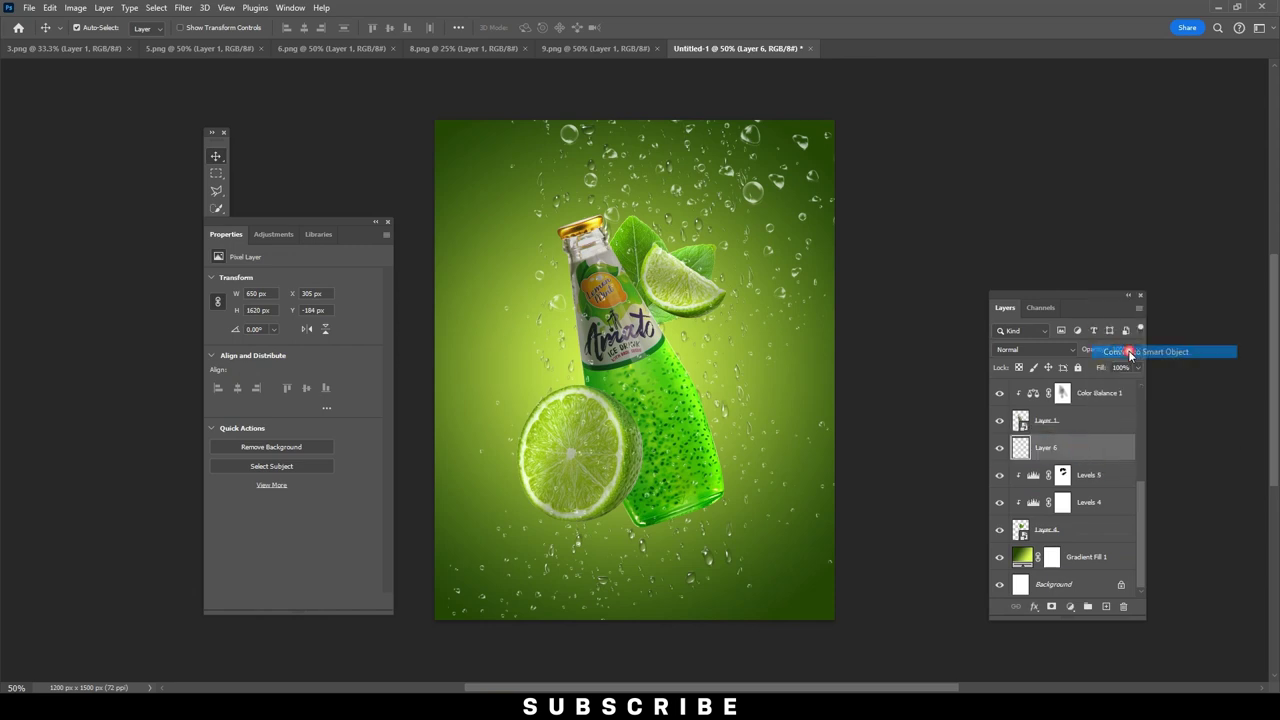
pyautogui.hotkey('ctrl', 't')
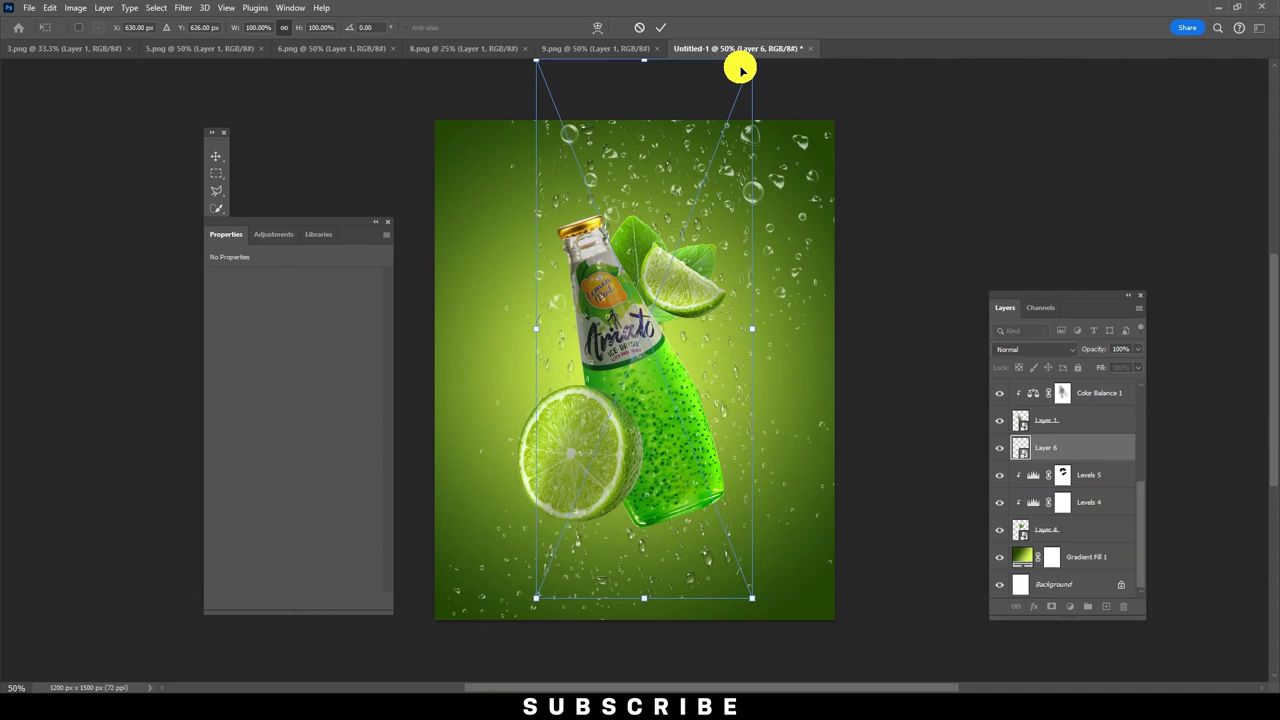
pyautogui.moveTo(752, 62)
pyautogui.mouseDown()
pyautogui.moveTo(683, 168)
pyautogui.moveTo(700, 125)
pyautogui.mouseUp()
pyautogui.moveTo(626, 366); pyautogui.dragTo(633, 410)
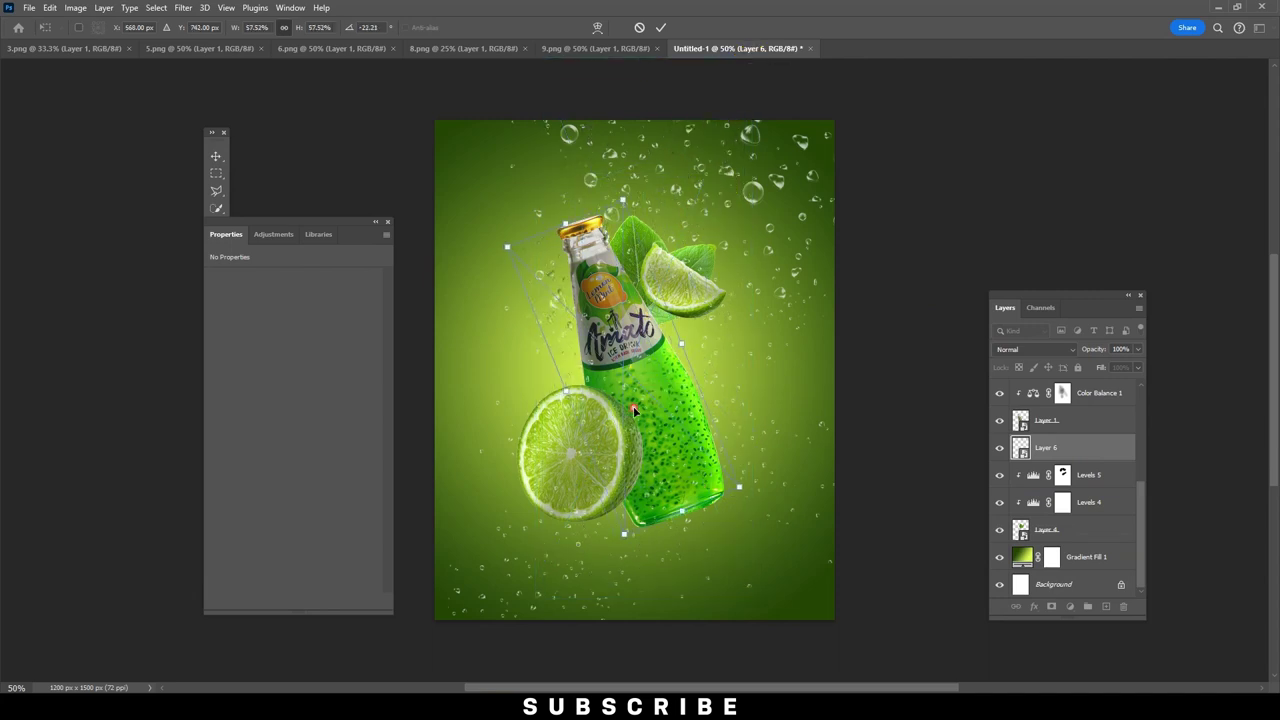
pyautogui.press('Return')
# Toggle Layer 6's visibility, move it up above Exposure 1, and rename it.
pyautogui.click(1100, 458)
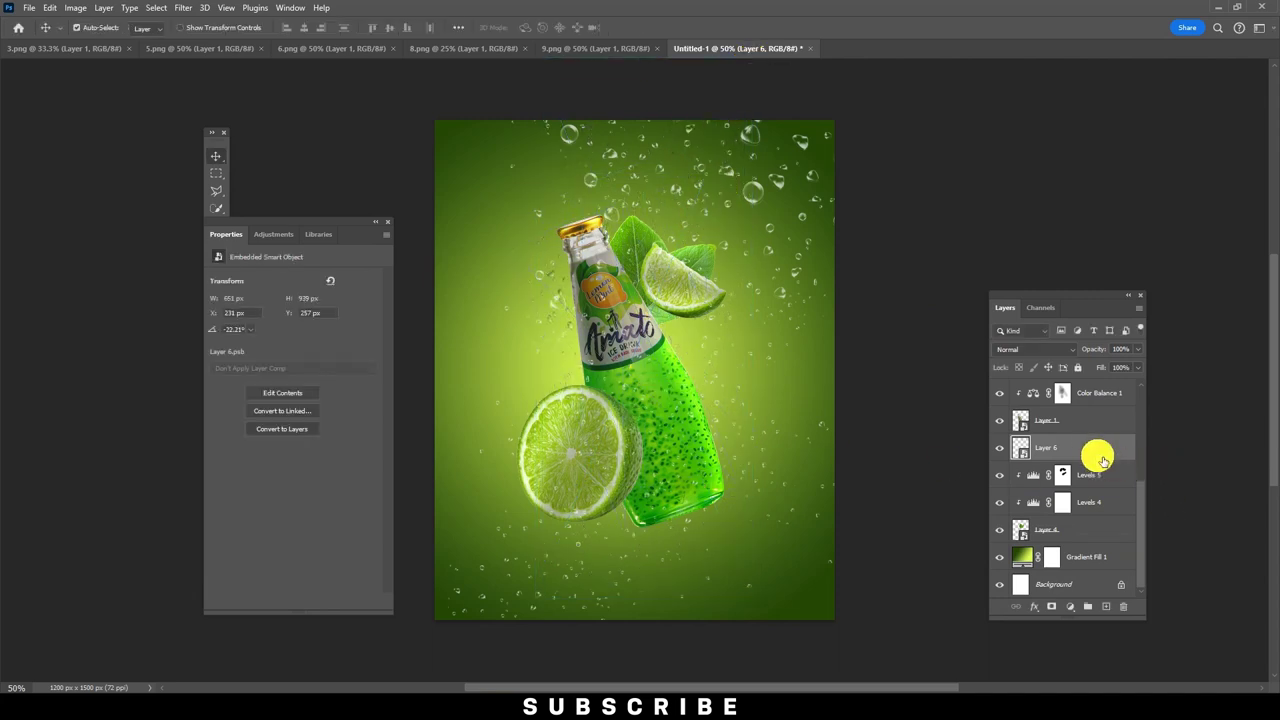
pyautogui.click(1001, 455)
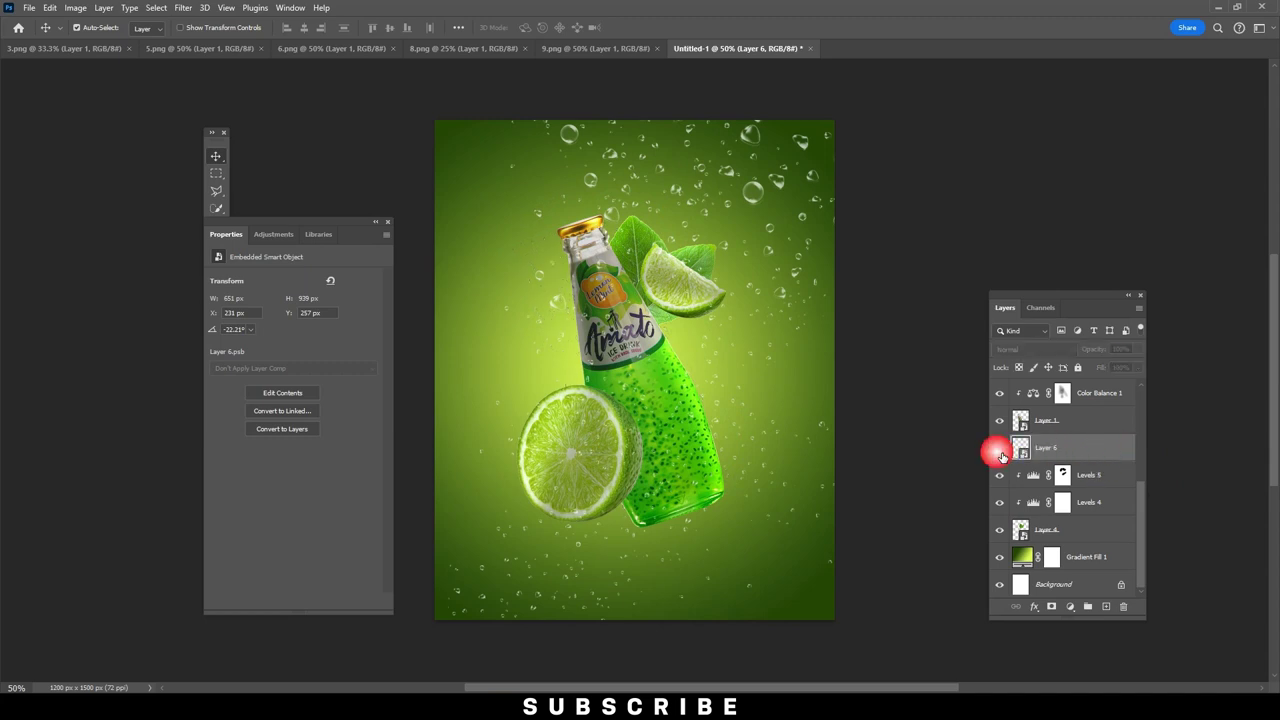
pyautogui.click(1001, 455)
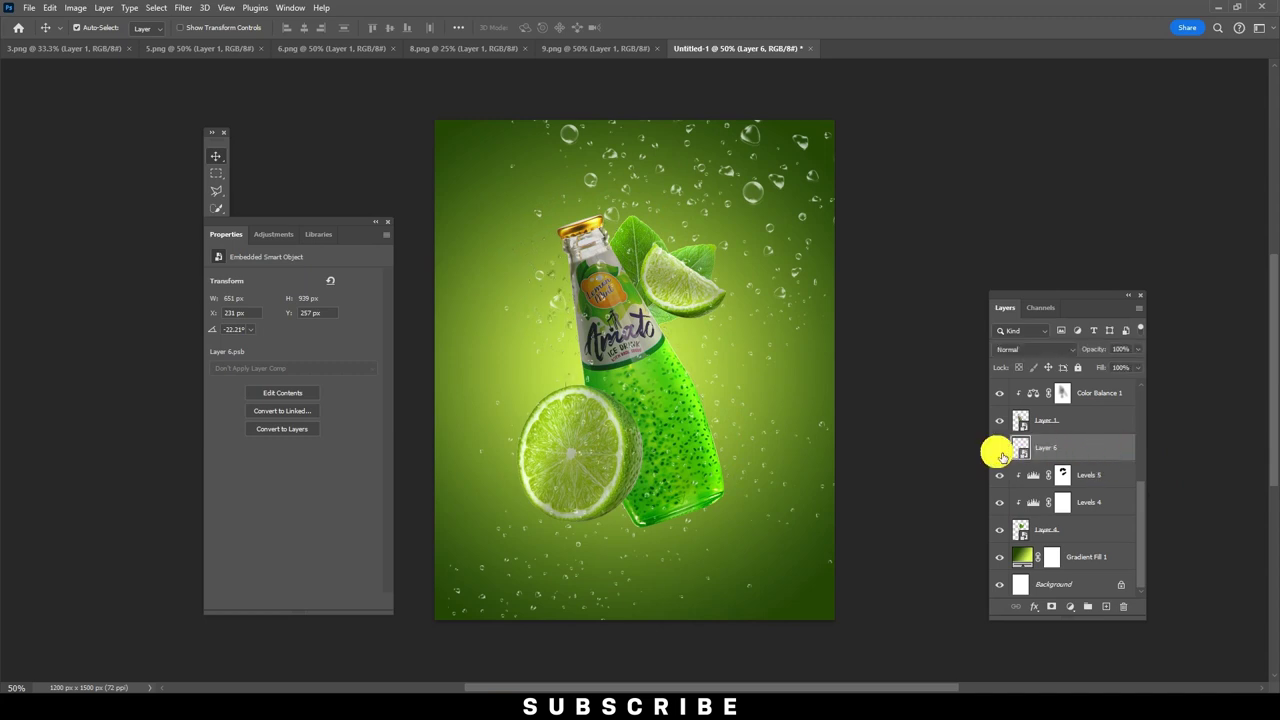
pyautogui.scroll(1, 1097, 448)
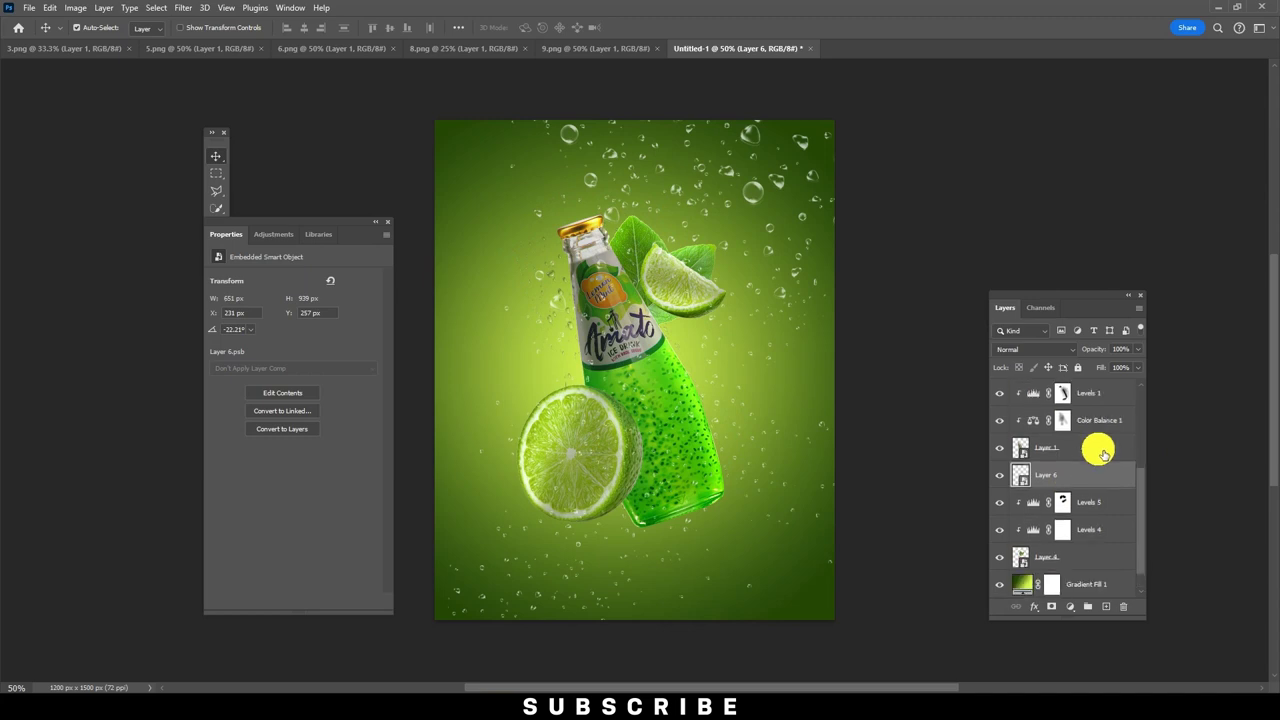
pyautogui.moveTo(1074, 471); pyautogui.dragTo(1022, 527)
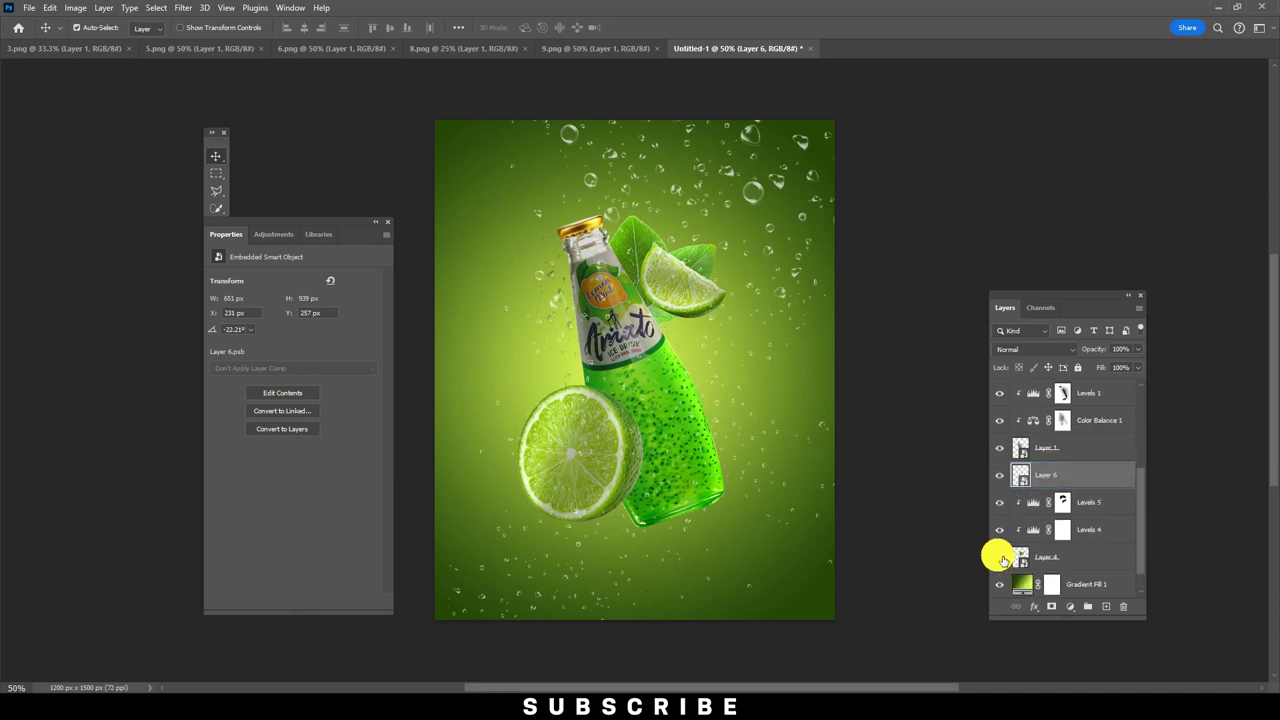
pyautogui.scroll(1, 1070, 510)
pyautogui.moveTo(1079, 505); pyautogui.dragTo(1093, 449)
pyautogui.doubleClick(1048, 449)
pyautogui.scroll(-3, 1070, 500)
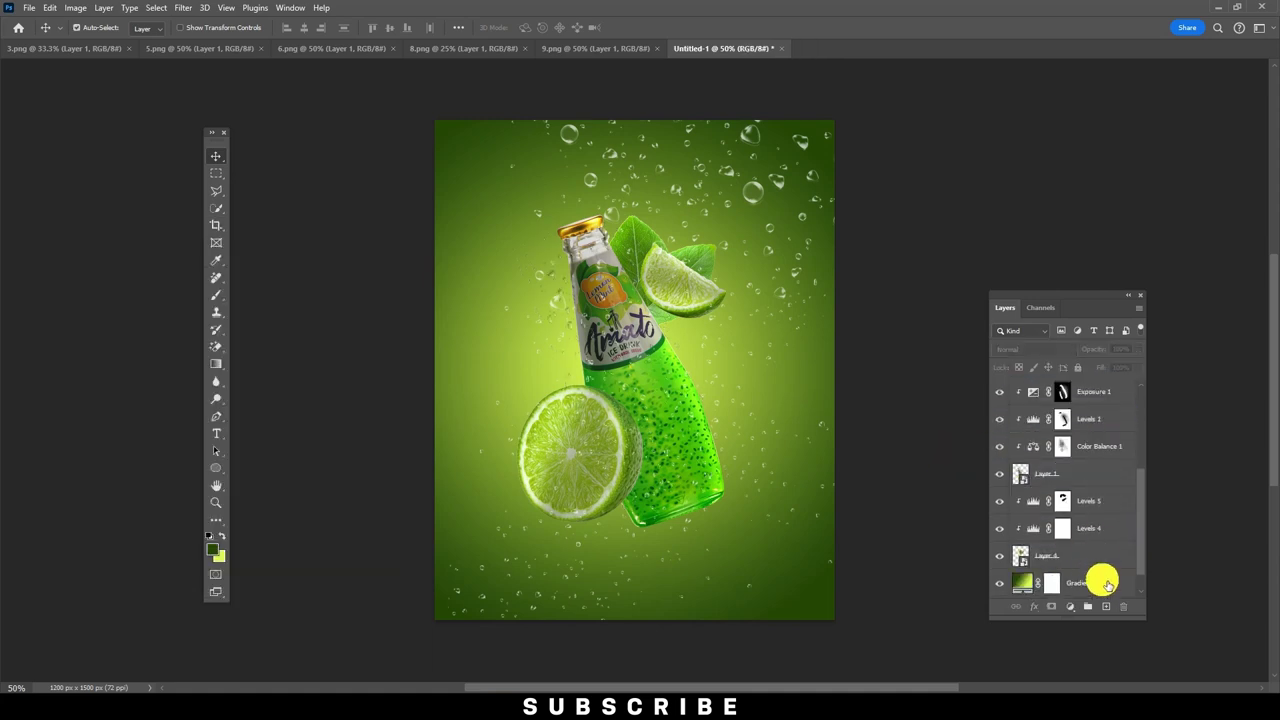
# Add a Selective Color adjustment above Layer 1 with Greens at Cyan -93, Magenta +41, Yellow +100, Black +5.
pyautogui.click(1073, 474)
pyautogui.click(1070, 608)
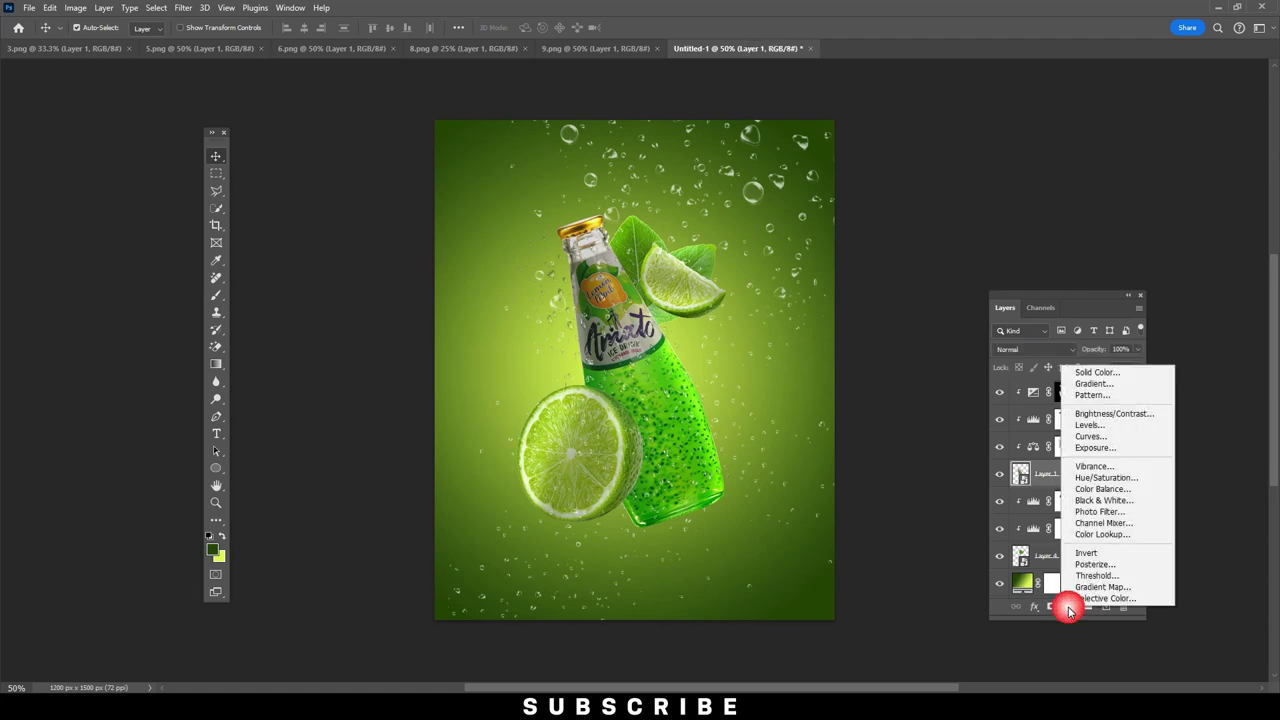
pyautogui.click(1090, 589)
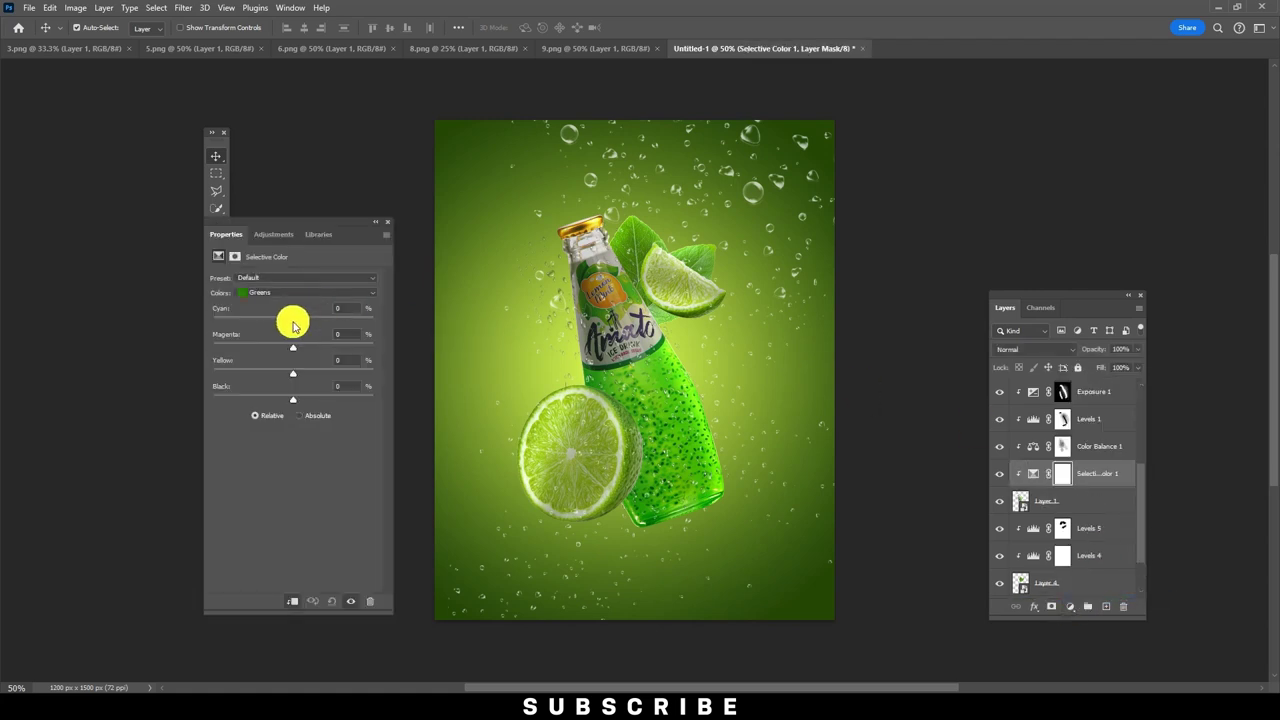
pyautogui.click(278, 291)
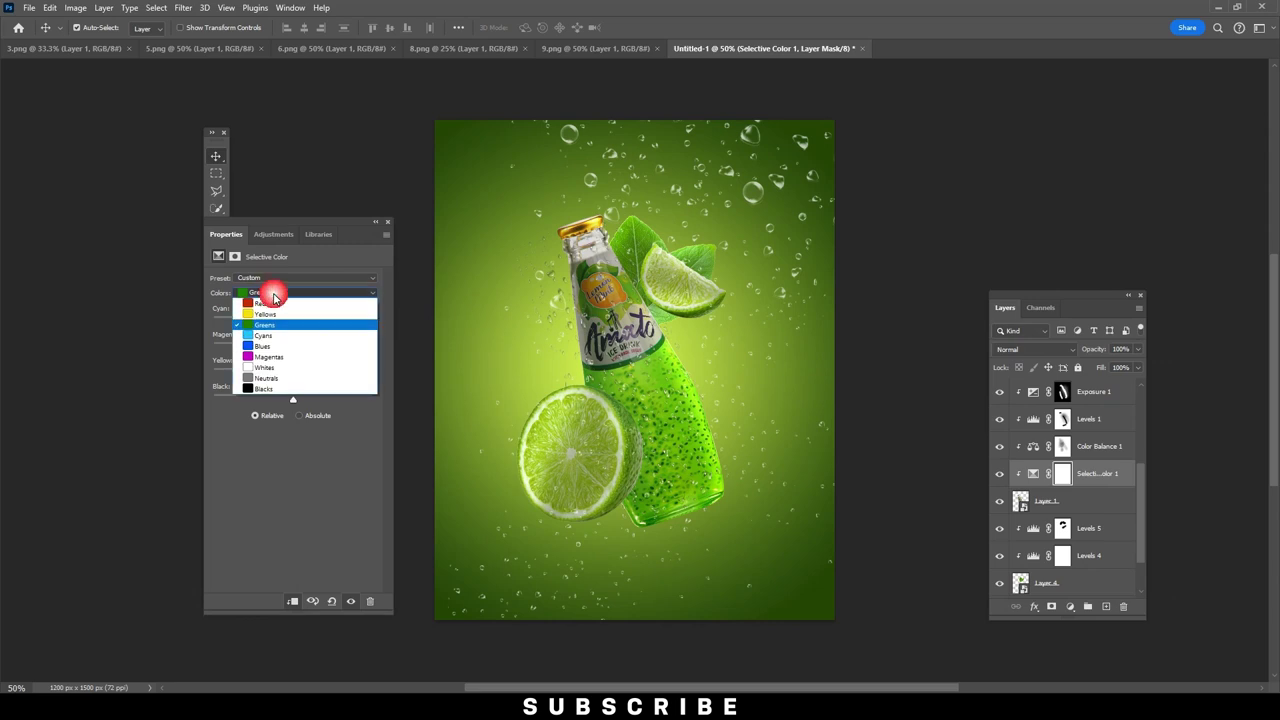
pyautogui.click(266, 320)
pyautogui.moveTo(257, 321); pyautogui.dragTo(244, 321)
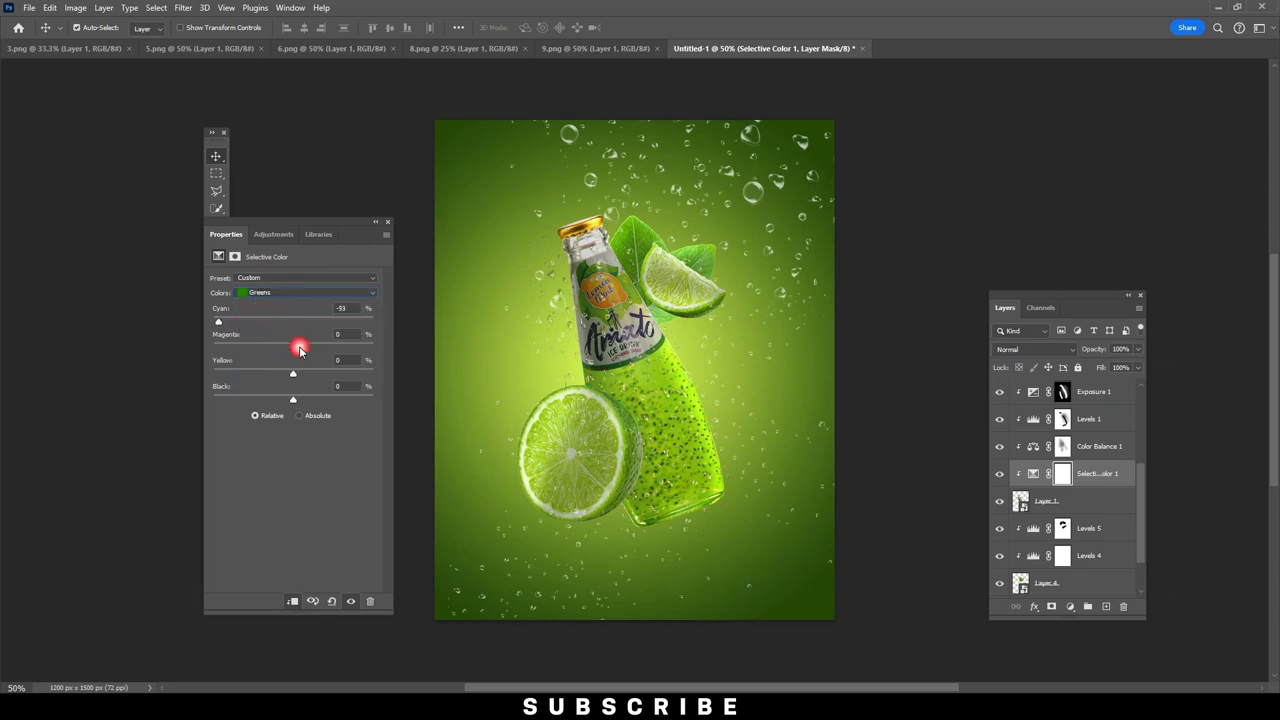
pyautogui.moveTo(314, 352); pyautogui.dragTo(355, 360)
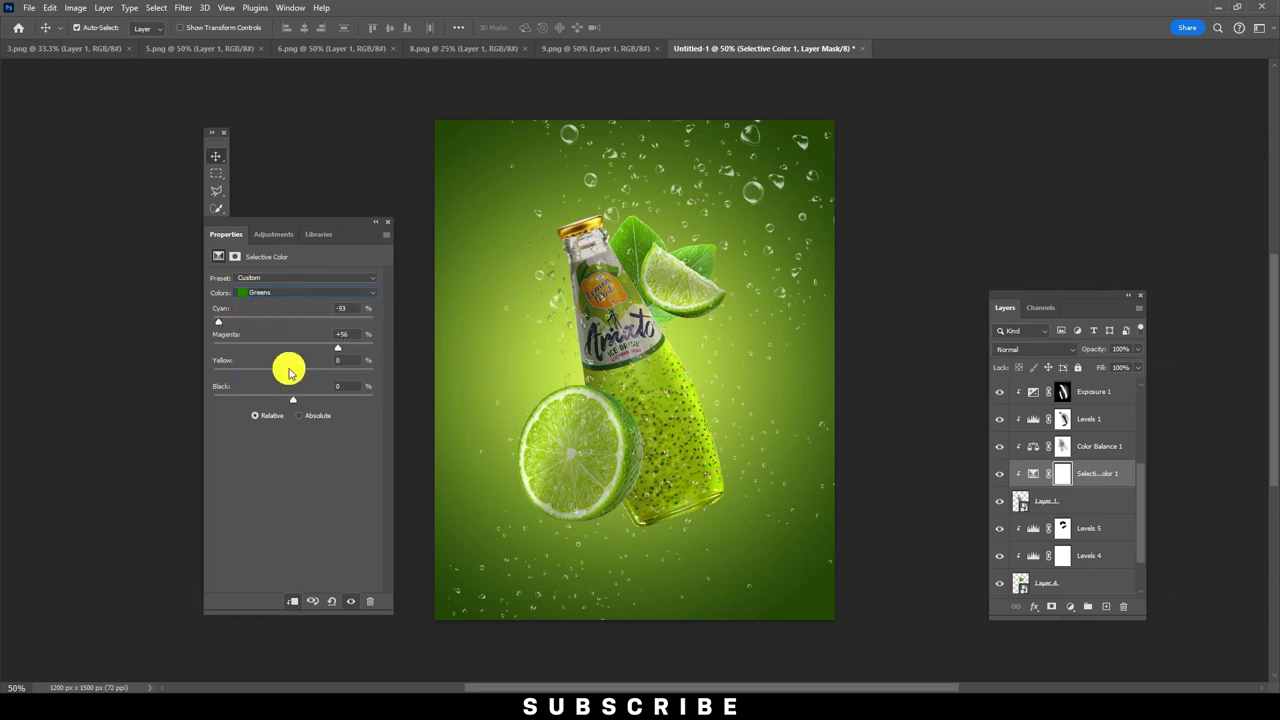
pyautogui.moveTo(299, 405)
pyautogui.mouseDown()
pyautogui.moveTo(224, 396)
pyautogui.moveTo(388, 372)
pyautogui.mouseUp()
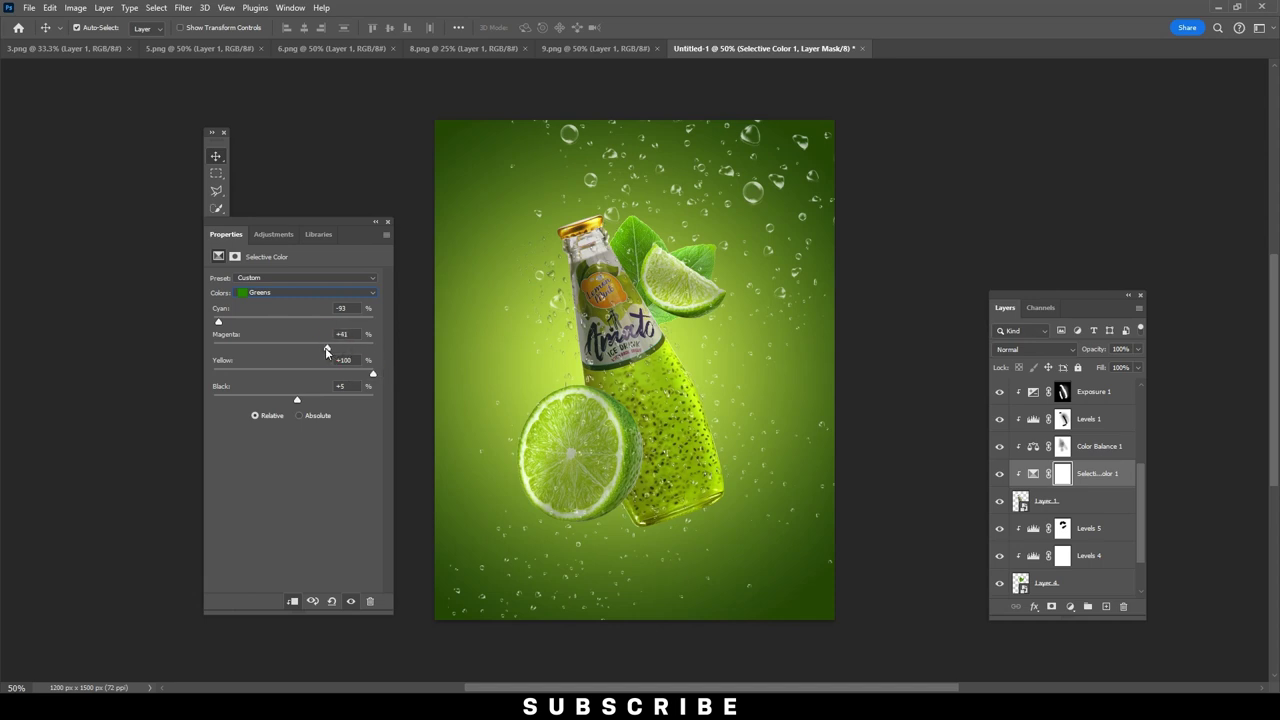
pyautogui.moveTo(328, 351); pyautogui.dragTo(334, 349)
pyautogui.click(387, 221)
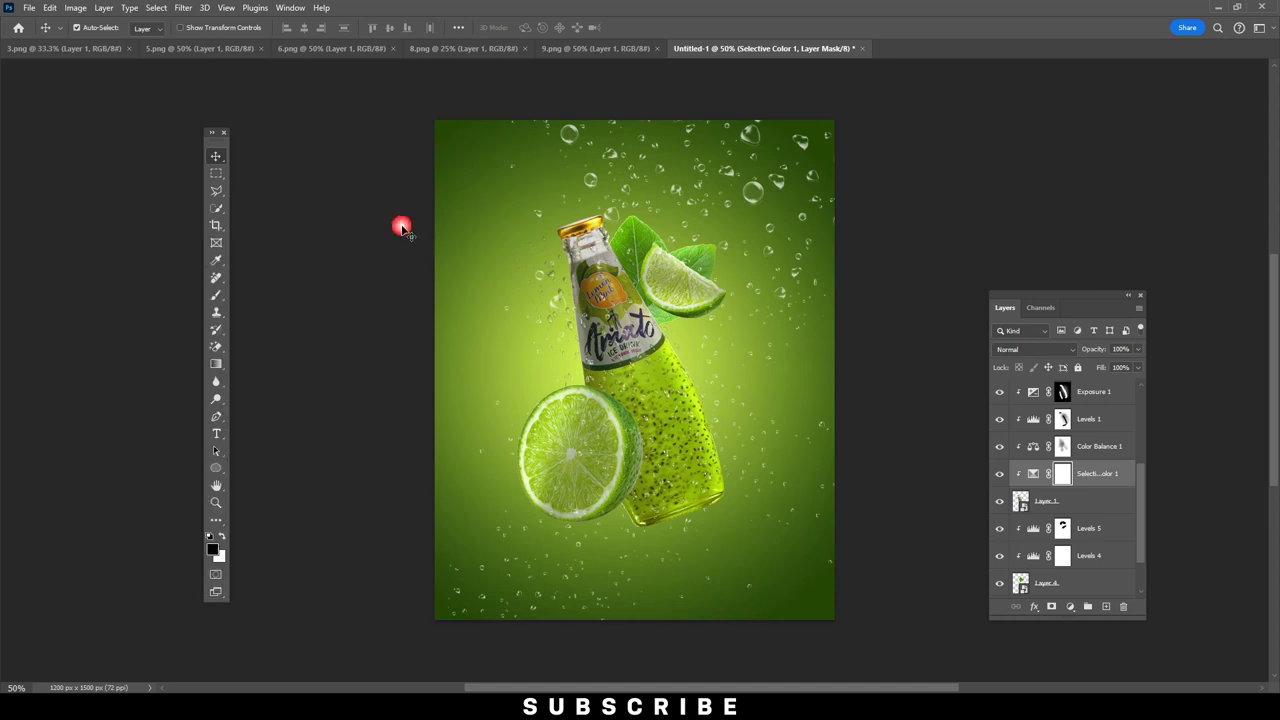
# Select Layer 5, then Gradient Fill 1, in the Layers panel.
pyautogui.scroll(3, 1100, 430)
pyautogui.click(1018, 394)
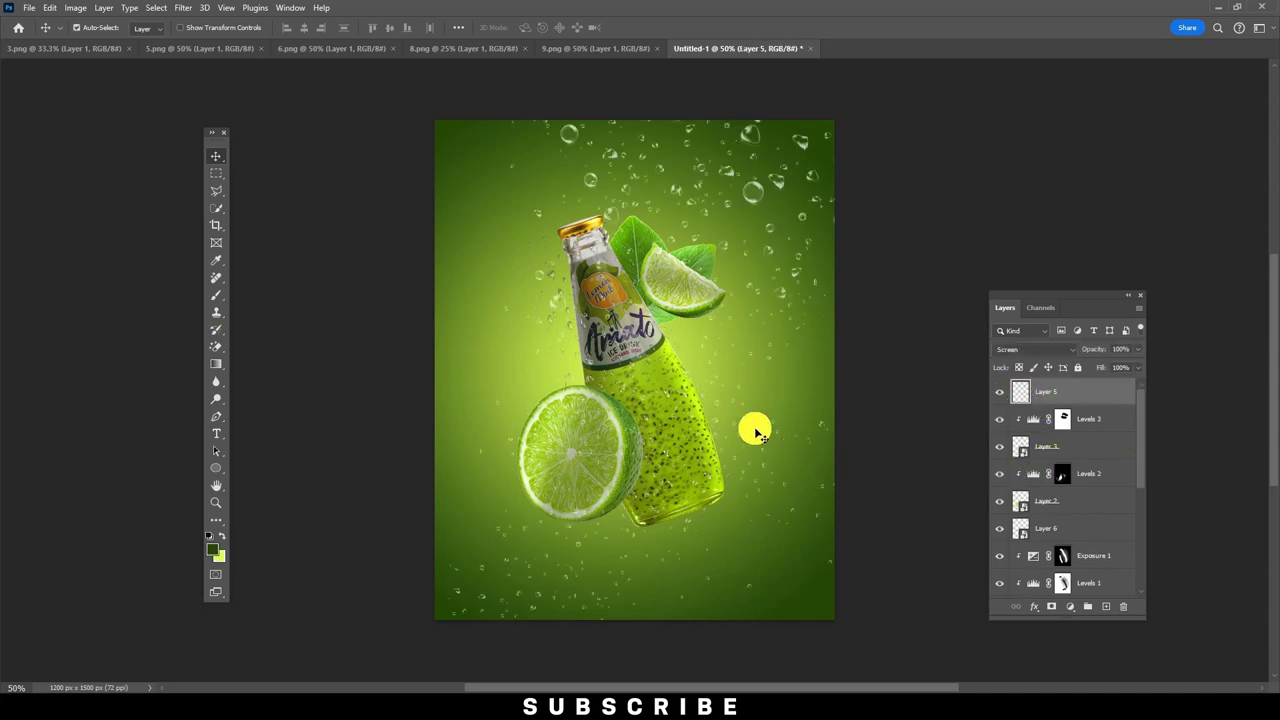
pyautogui.click(550, 280)
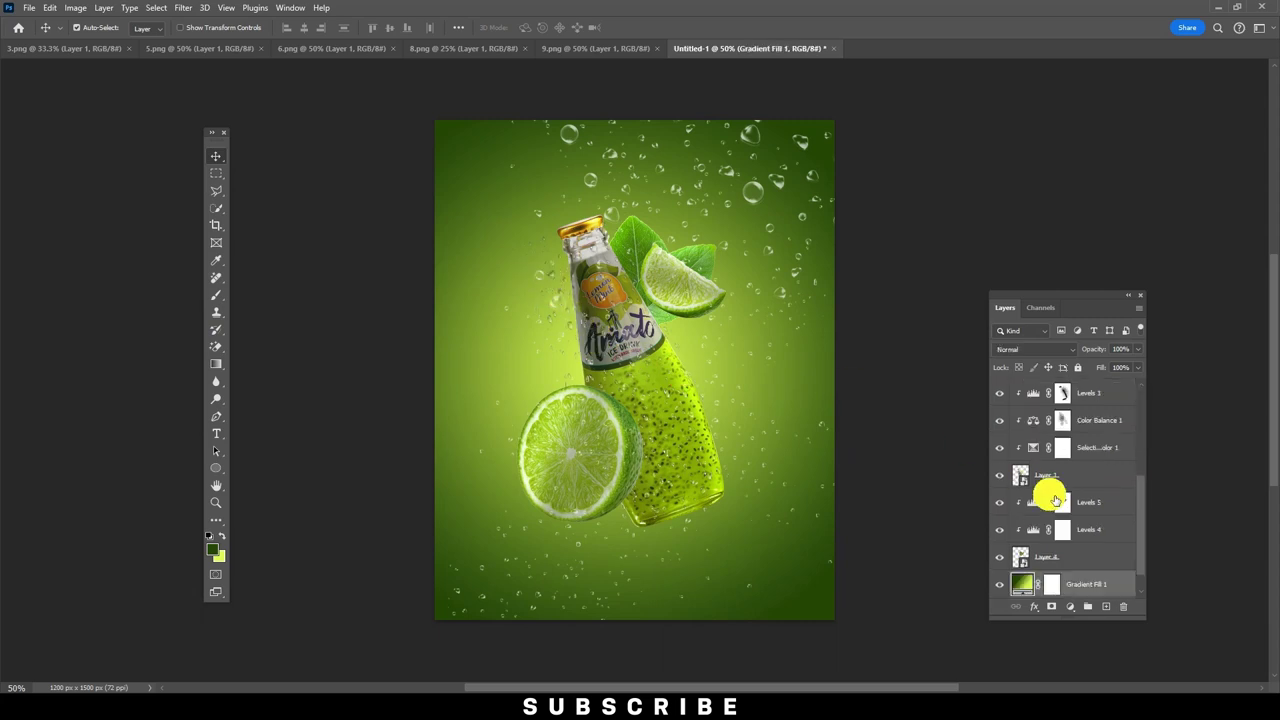
pyautogui.scroll(3, 1080, 510)
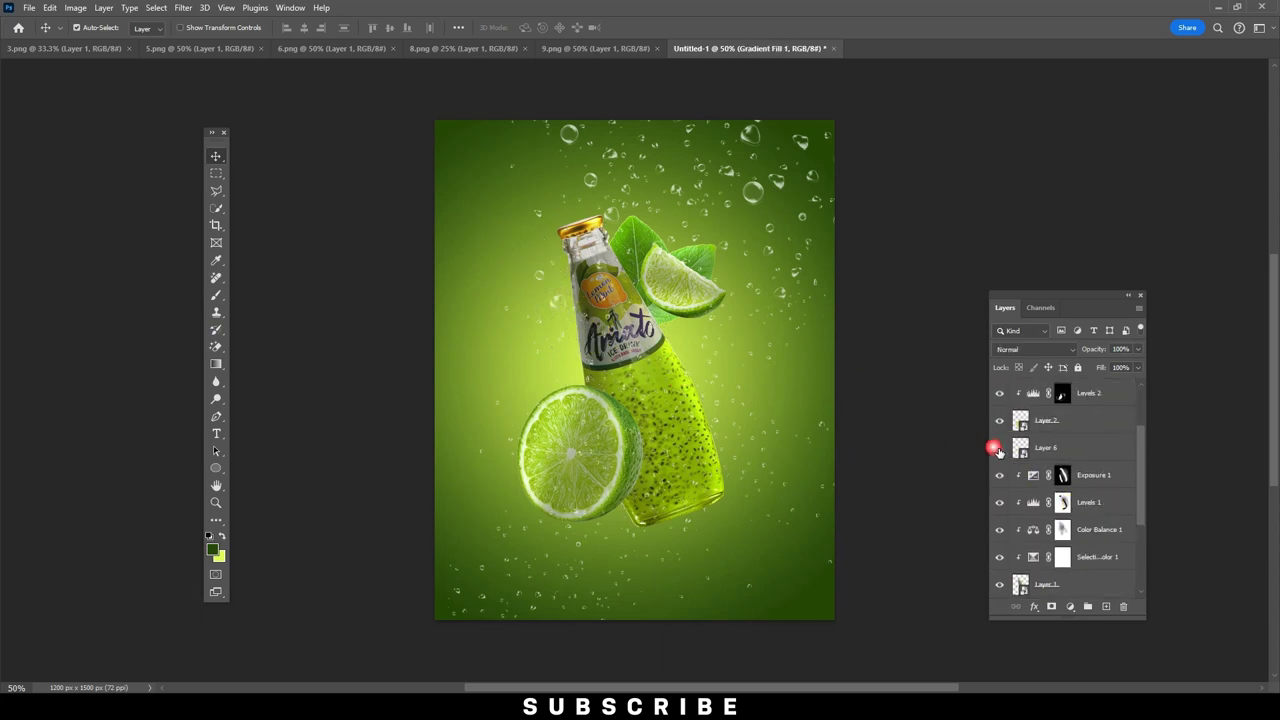
# Show Layer 6 and reposition the bottle copy over the bottle.
pyautogui.click(1016, 450)
pyautogui.hotkey('ctrl', 't')
pyautogui.moveTo(572, 339)
pyautogui.mouseDown()
pyautogui.moveTo(632, 367)
pyautogui.moveTo(712, 347)
pyautogui.moveTo(659, 385)
pyautogui.mouseUp()
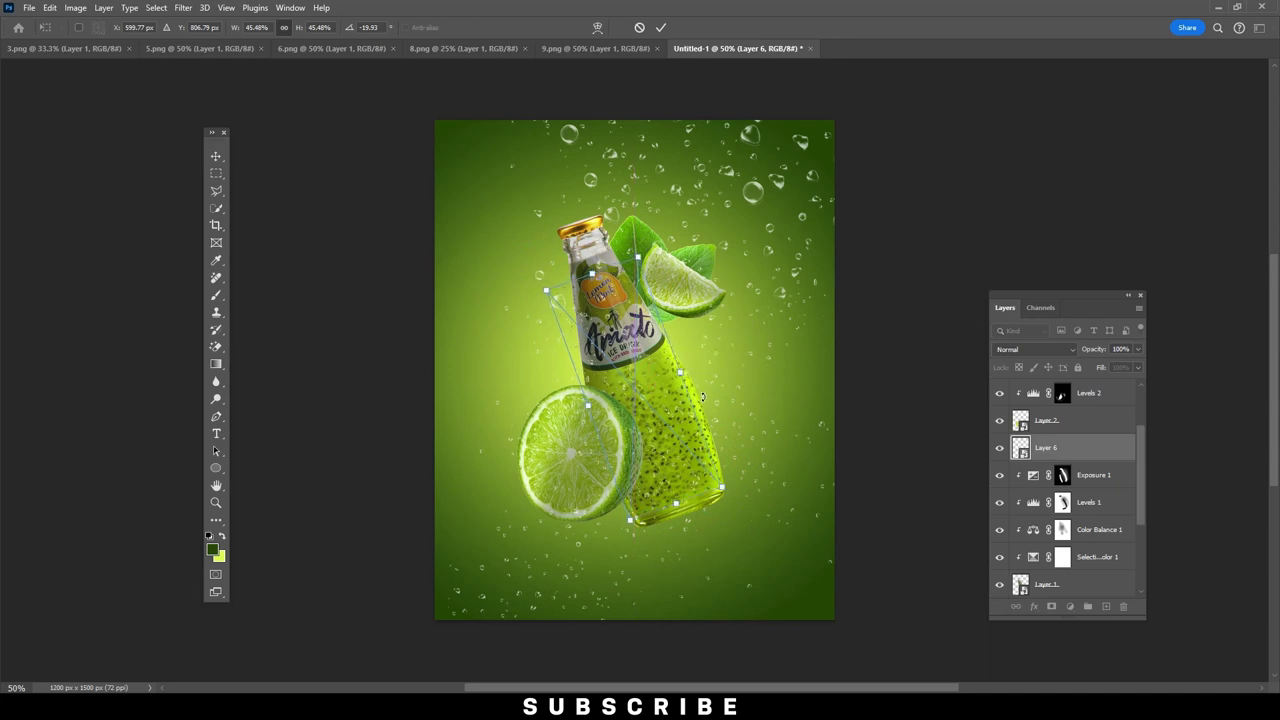
pyautogui.press('Return')
# Mask part of Layer 6 away with the brush and set it to Screen blending.
pyautogui.click(1051, 606)
pyautogui.click(216, 295)
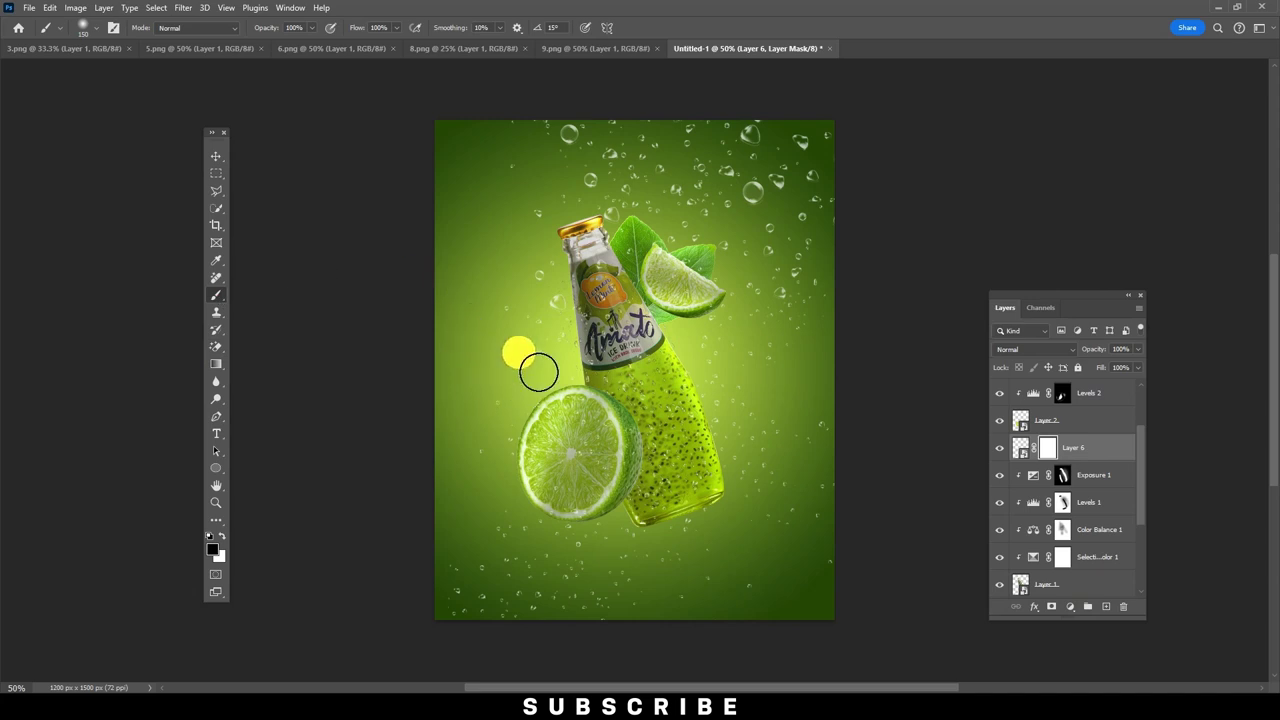
pyautogui.moveTo(594, 305); pyautogui.dragTo(650, 280)
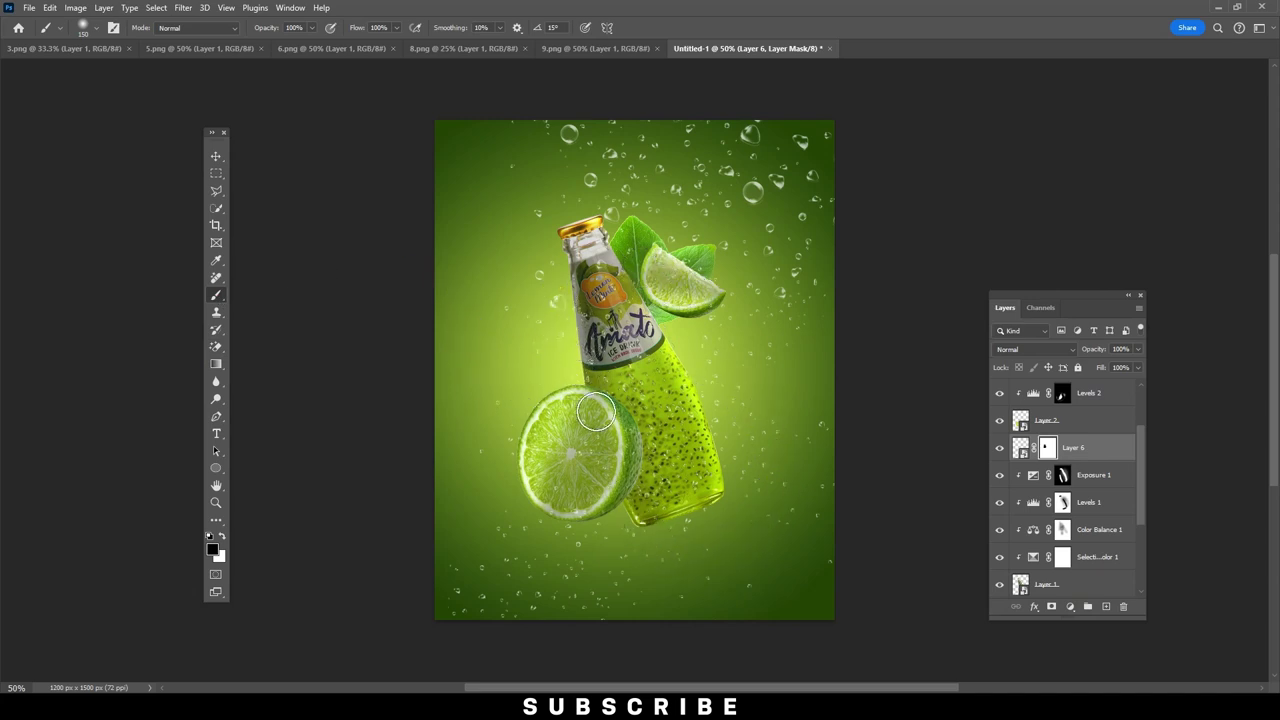
pyautogui.click(216, 157)
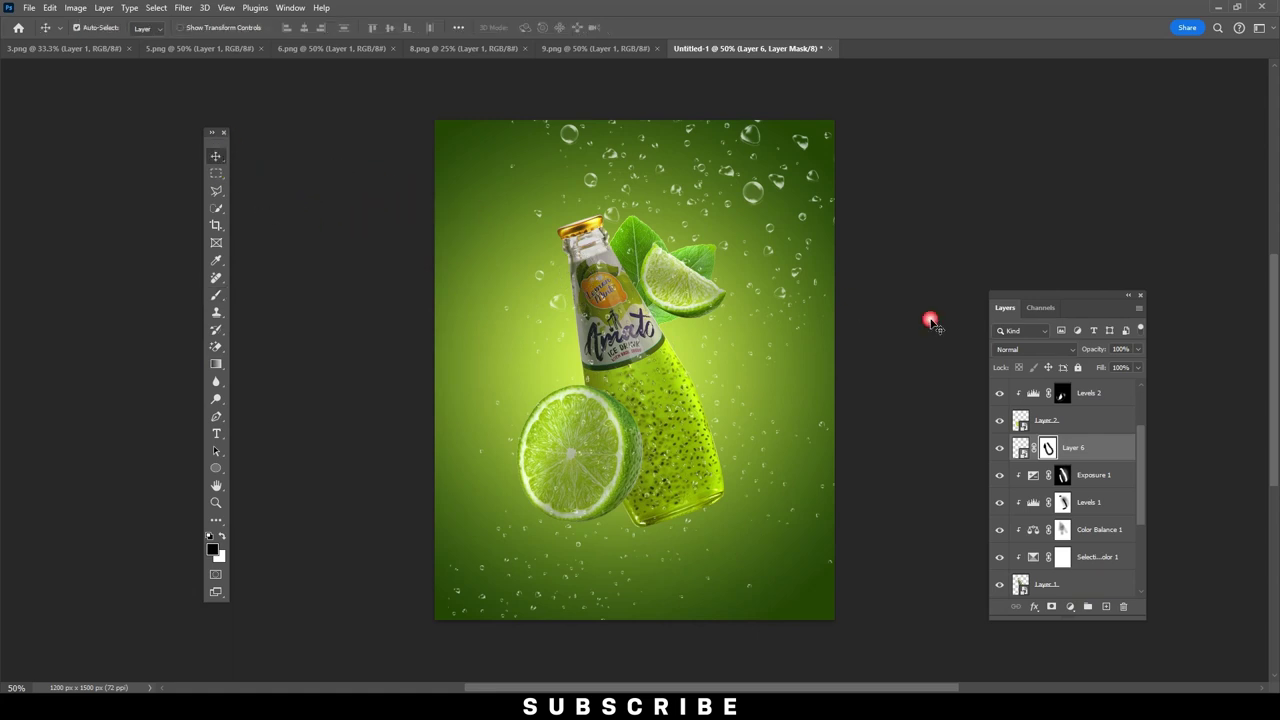
pyautogui.click(1032, 349)
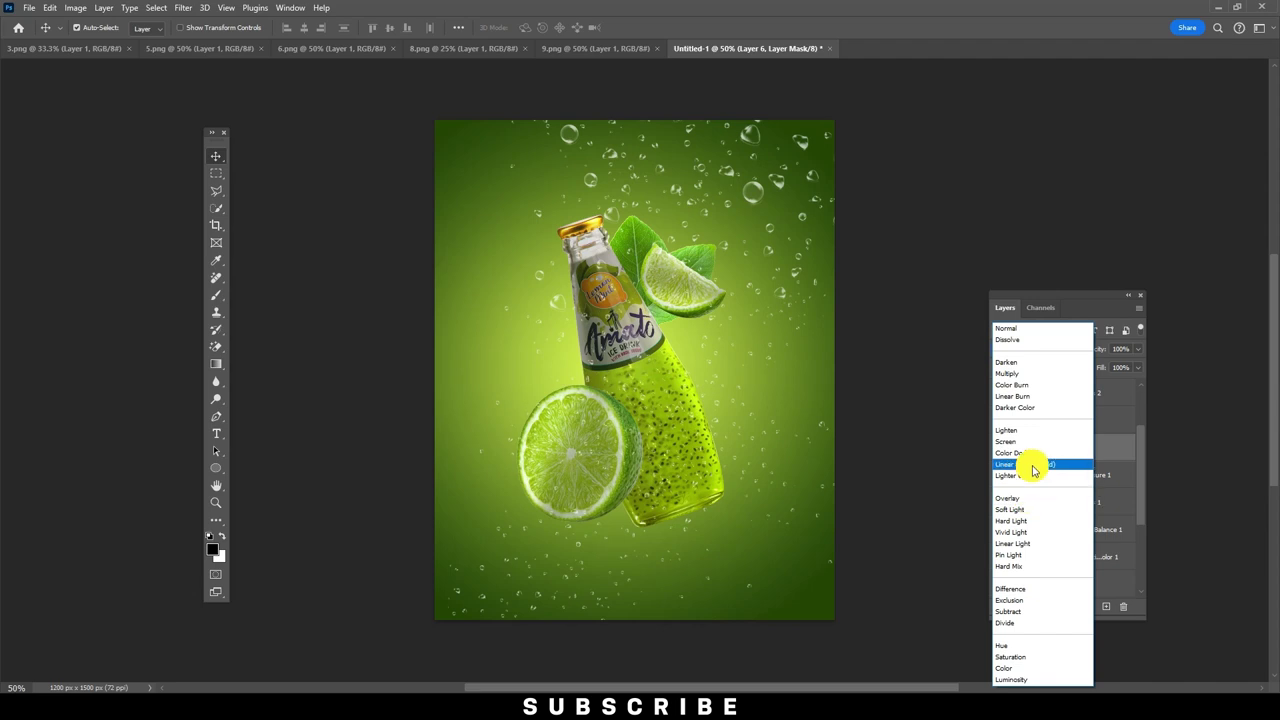
pyautogui.click(1029, 442)
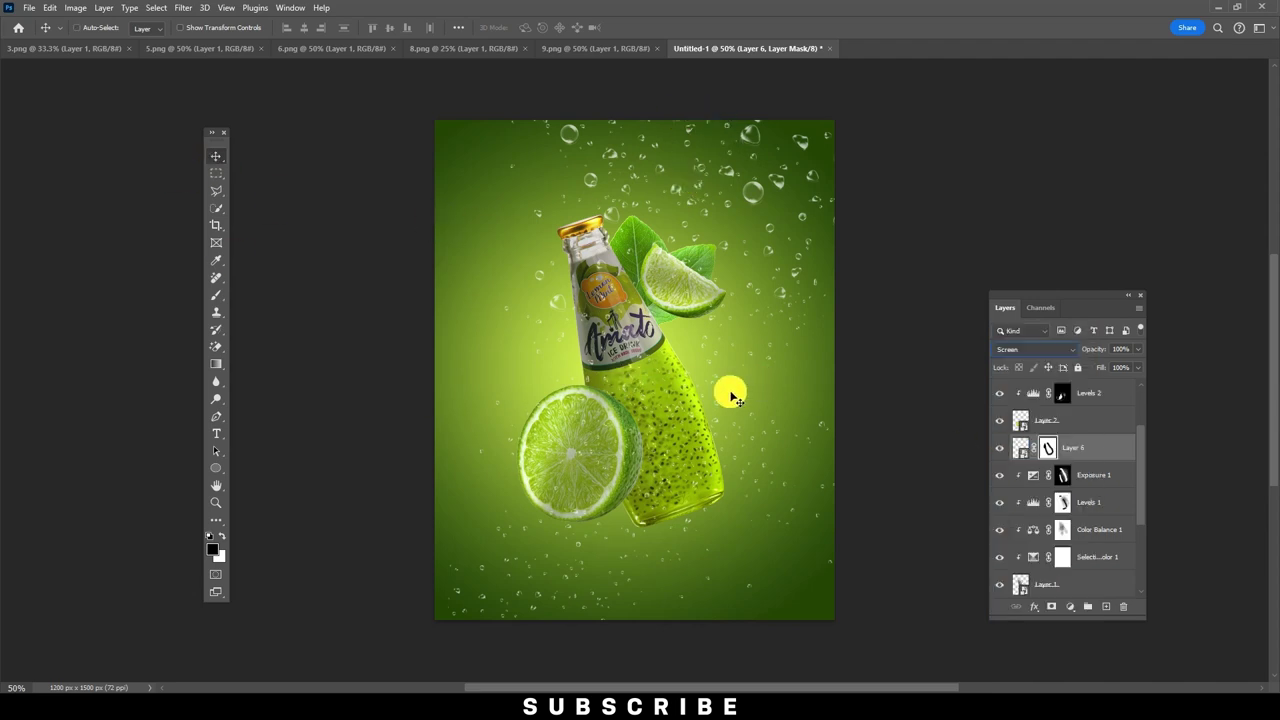
pyautogui.click(1018, 425)
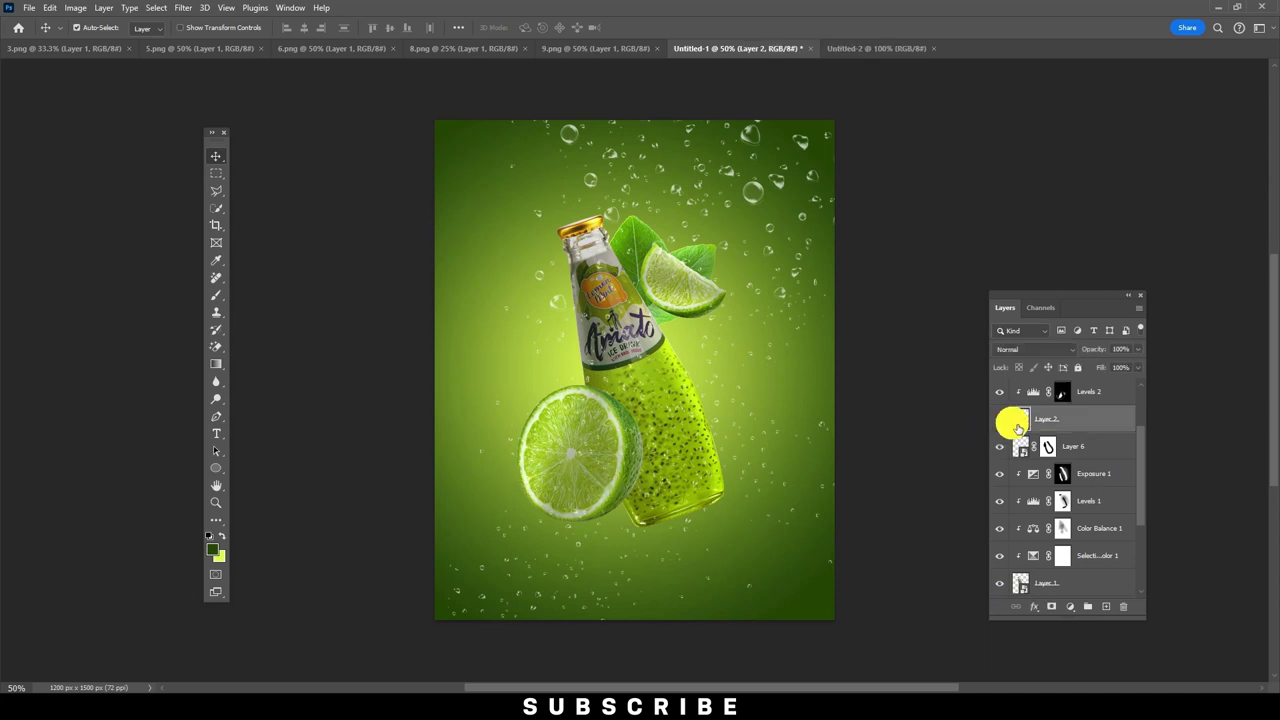
# Apply Color Balance -16, -36, -22 to Layer 2.
pyautogui.click(76, 8)
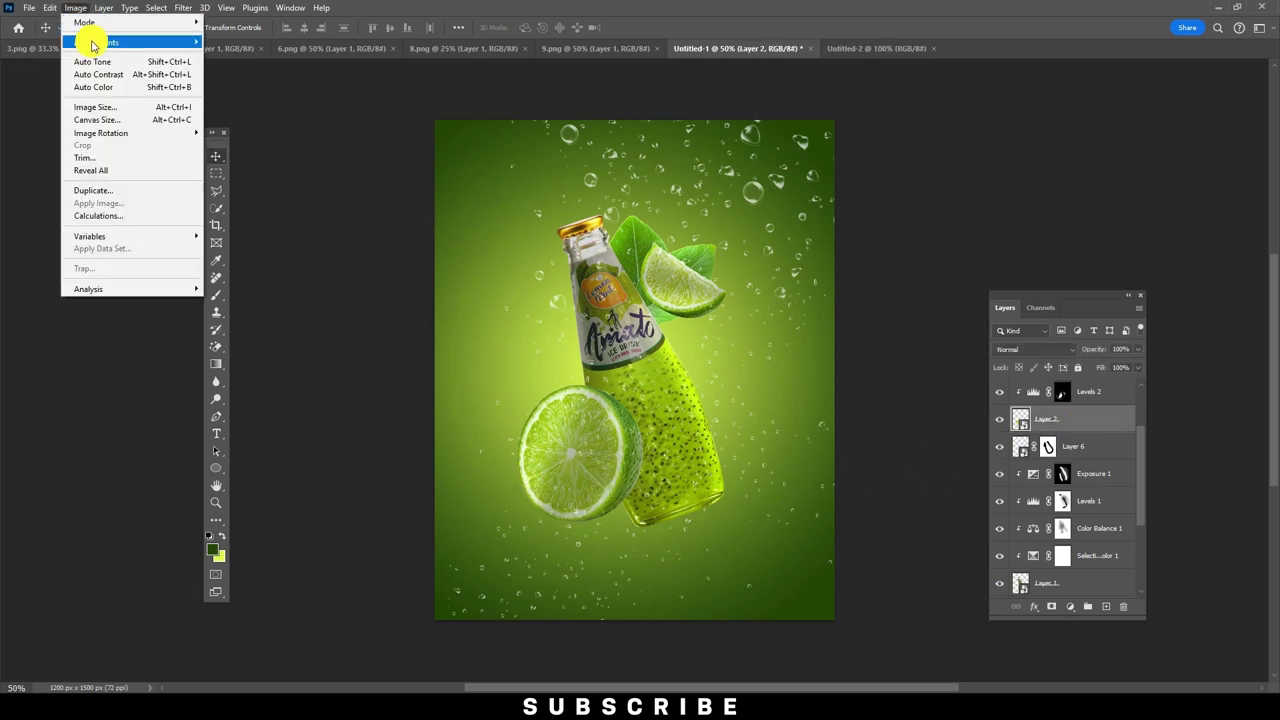
pyautogui.moveTo(100, 42)
pyautogui.click(260, 126)
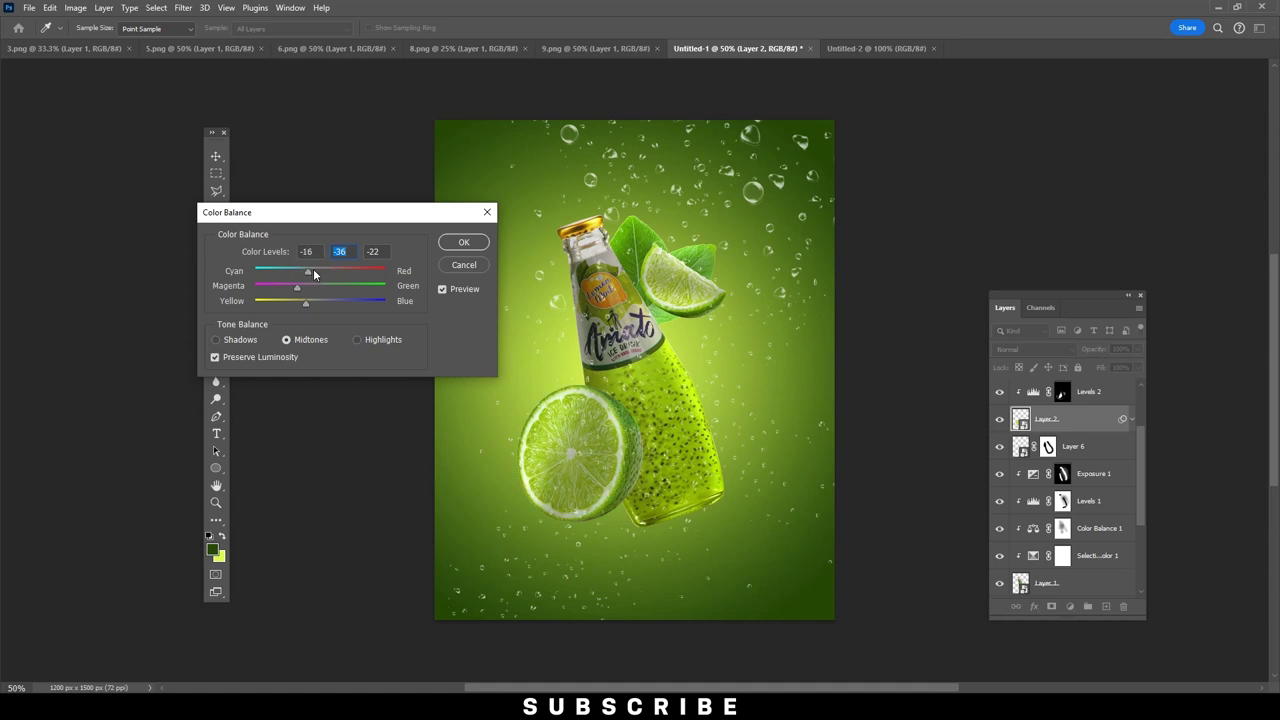
pyautogui.click(464, 244)
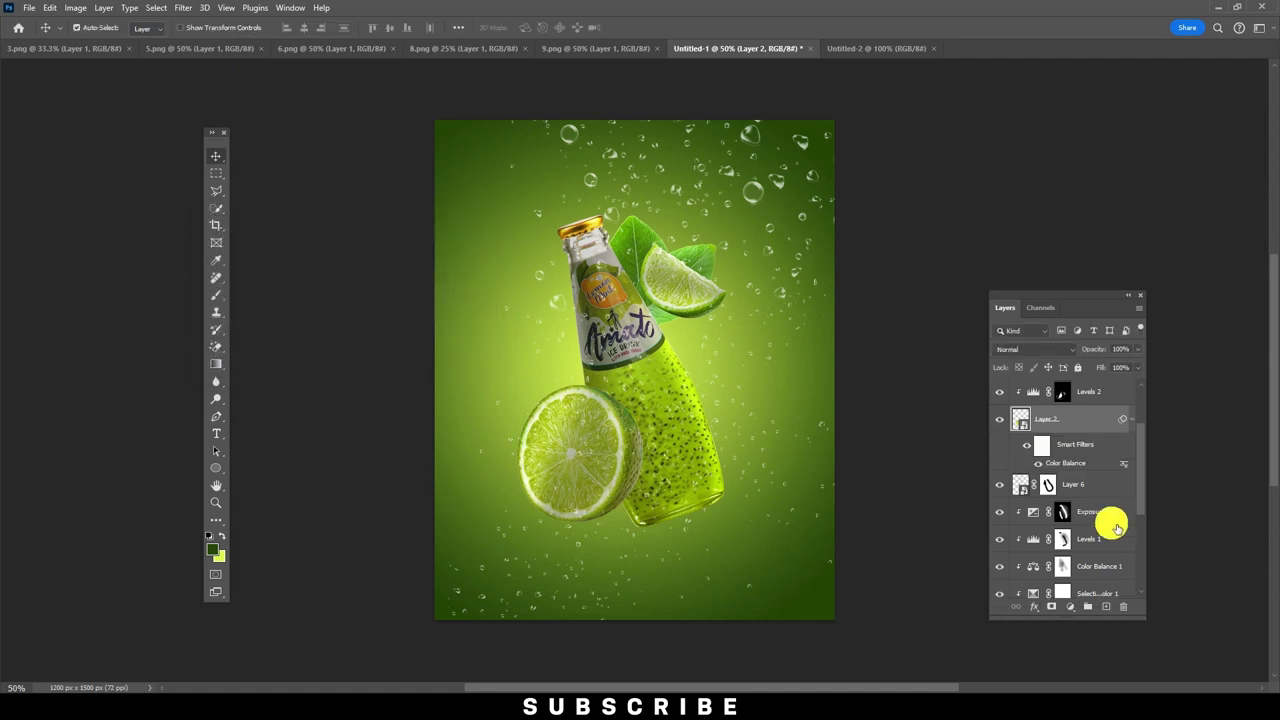
pyautogui.hotkey('ctrl', 'shift', 'alt', 'e')
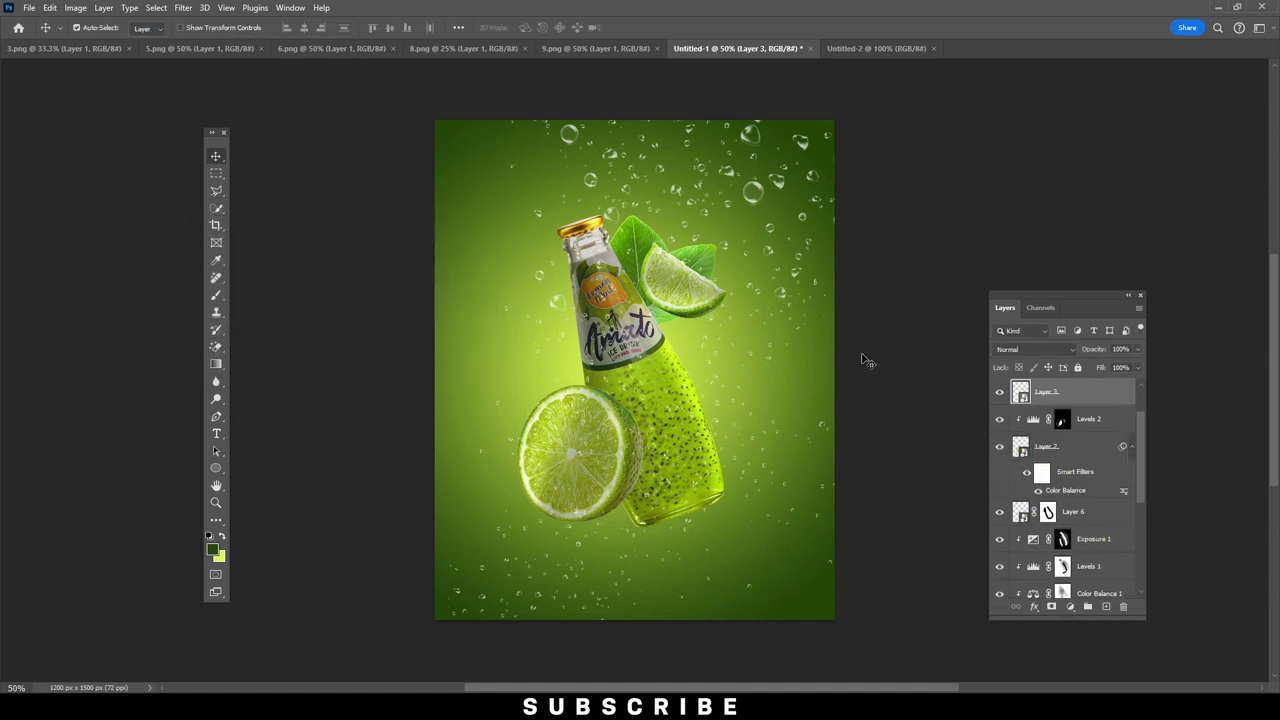
# Add a Color Balance adjustment over Layer 3 with midtones +9, -21, -40.
pyautogui.click(999, 391)
pyautogui.click(999, 391)
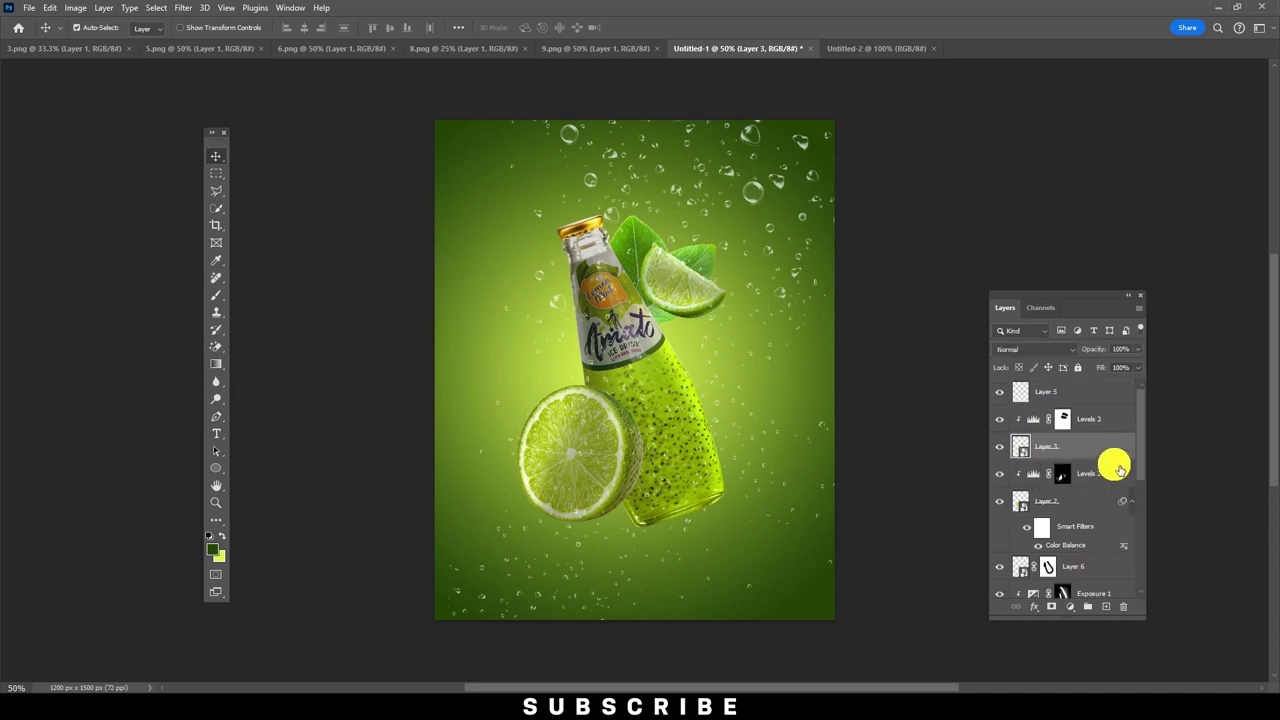
pyautogui.click(1074, 609)
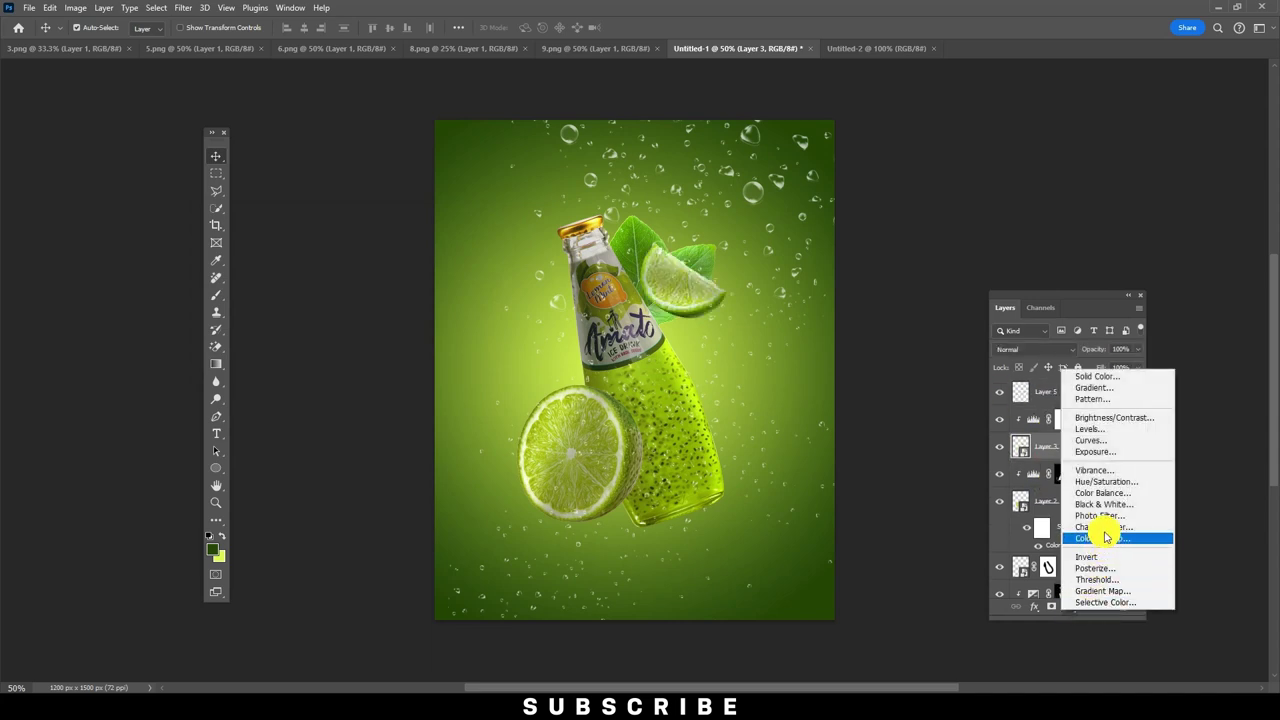
pyautogui.click(1130, 493)
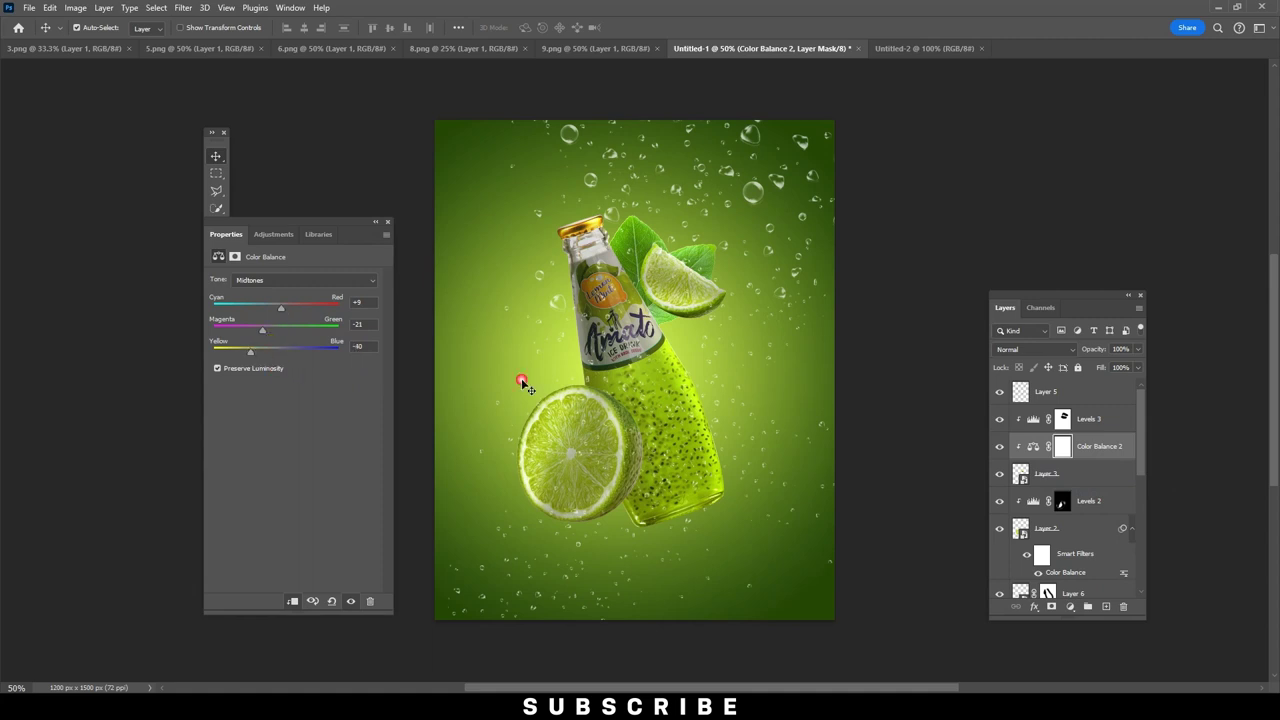
pyautogui.hotkey('ctrl', 'z')
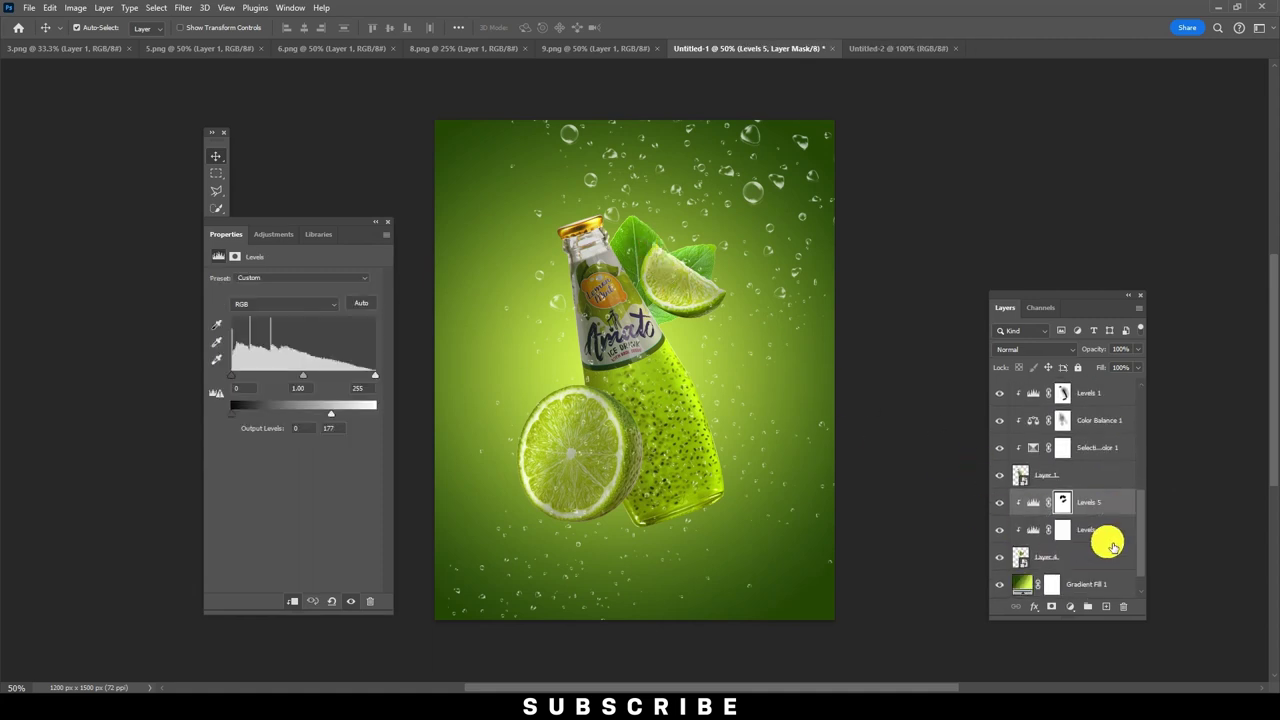
# Add a Color Balance adjustment above the leaves on Layer 4, tweaking magenta–green.
pyautogui.click(1115, 557)
pyautogui.click(1070, 606)
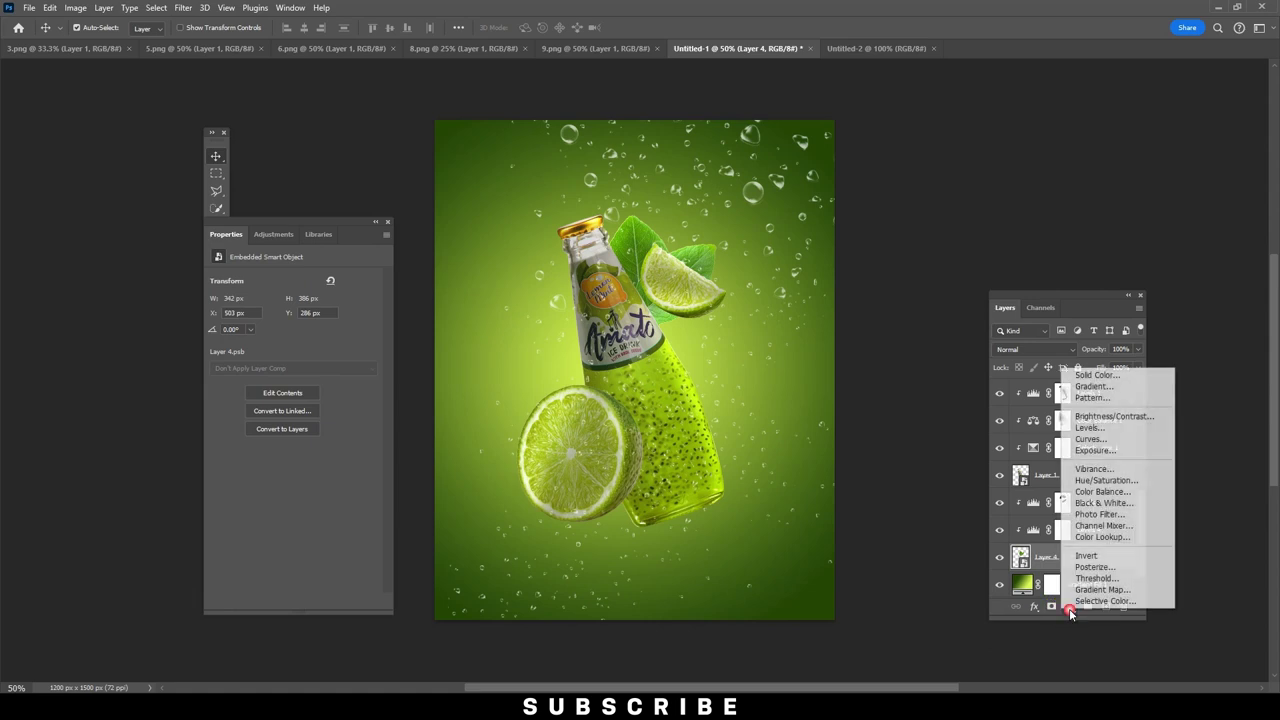
pyautogui.click(1100, 491)
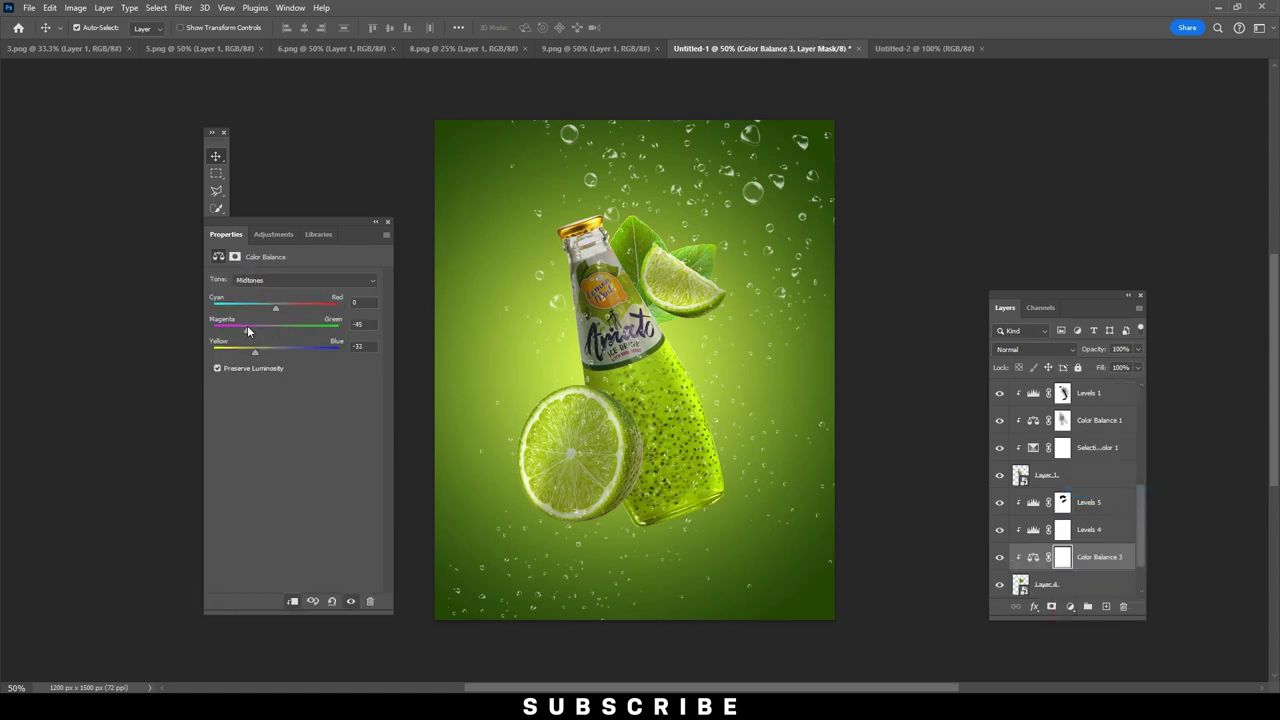
pyautogui.click(262, 330)
pyautogui.click(389, 225)
# Group Layer 4 together with its adjustment layers.
pyautogui.click(642, 254)
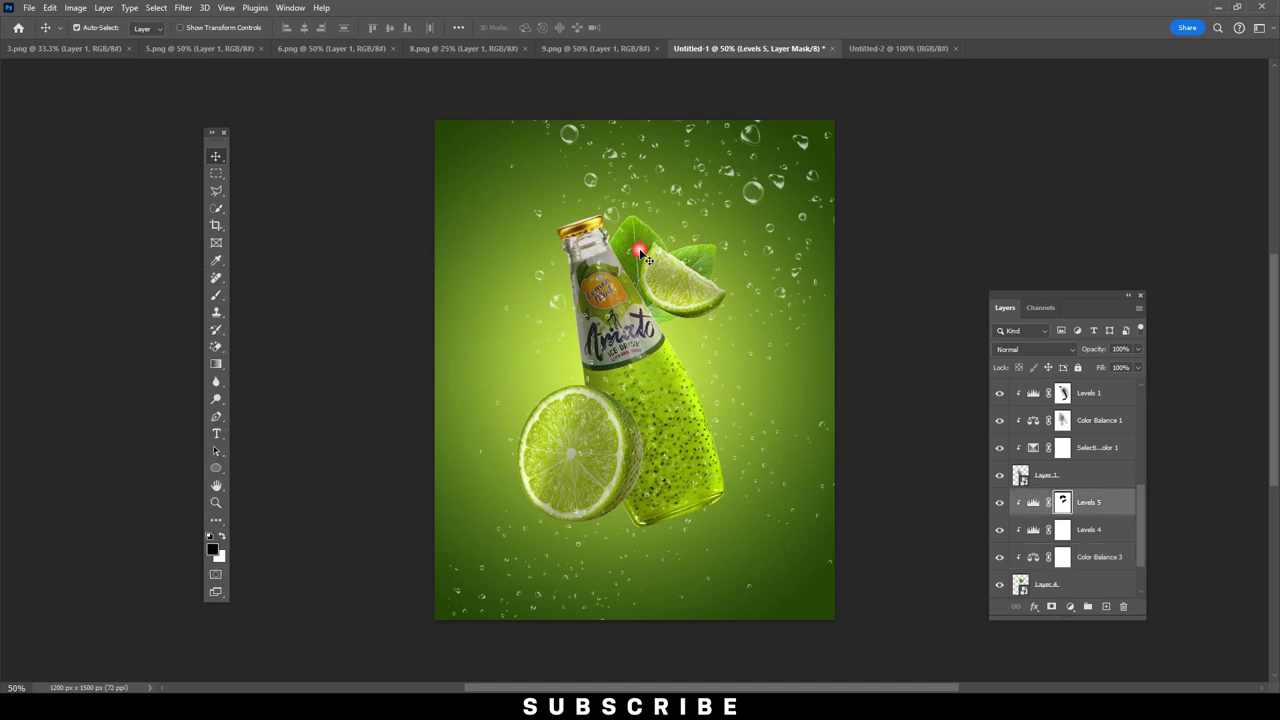
pyautogui.click(1090, 588)
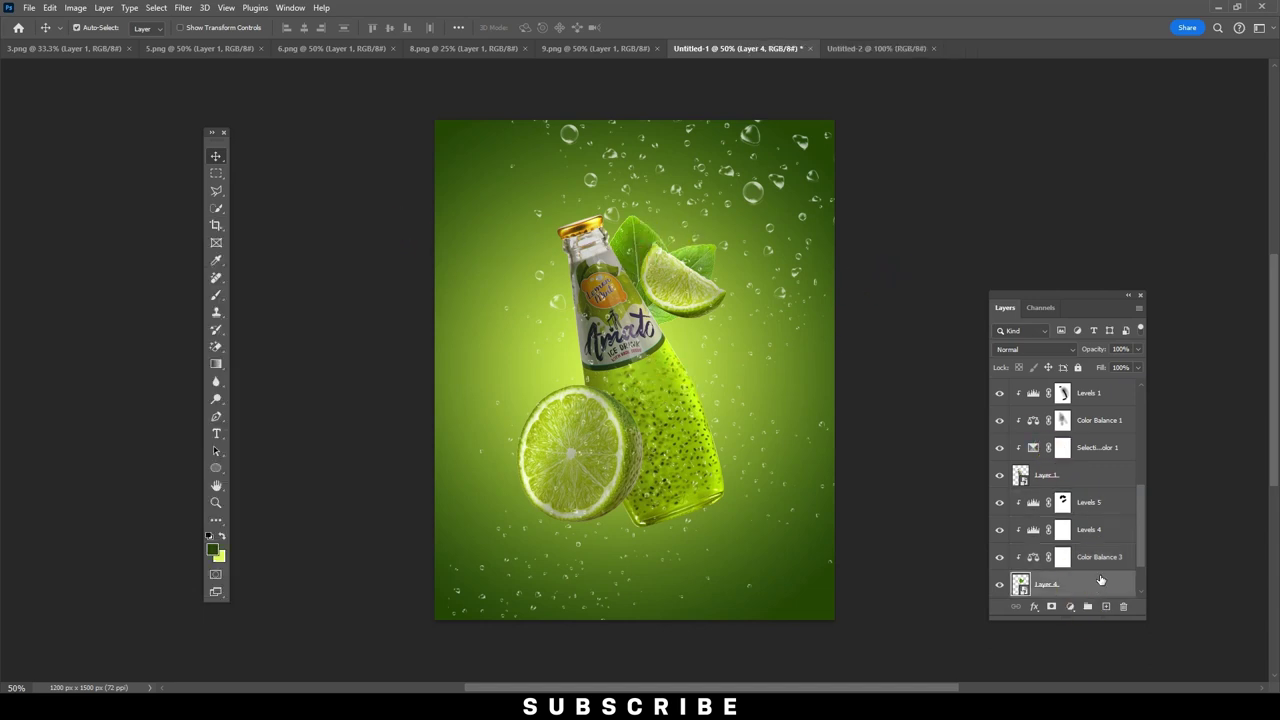
pyautogui.keyDown('shift'); pyautogui.click(1114, 517); pyautogui.keyUp('shift')
pyautogui.hotkey('ctrl', 'g')
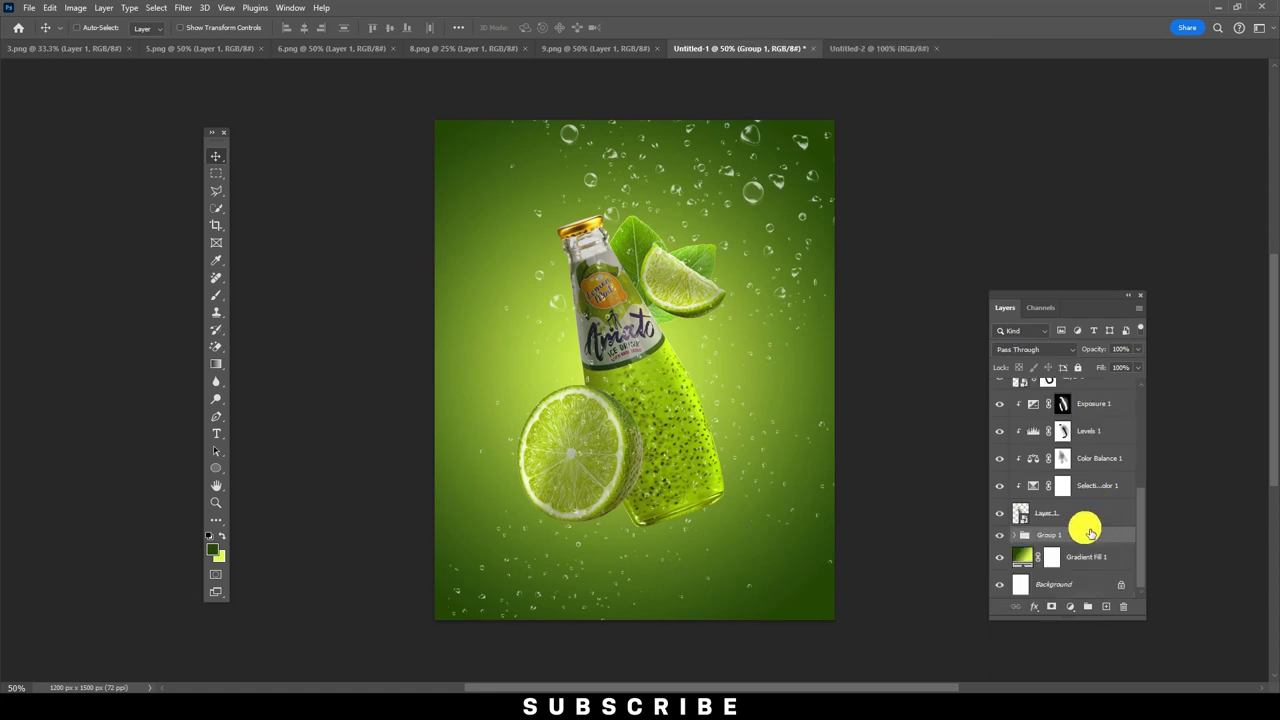
# Duplicate the leaf group and rotate the copy about -140°, low behind the bottle.
pyautogui.hotkey('ctrl', 'j')
pyautogui.hotkey('ctrl', 't')
pyautogui.moveTo(683, 289); pyautogui.dragTo(660, 490)
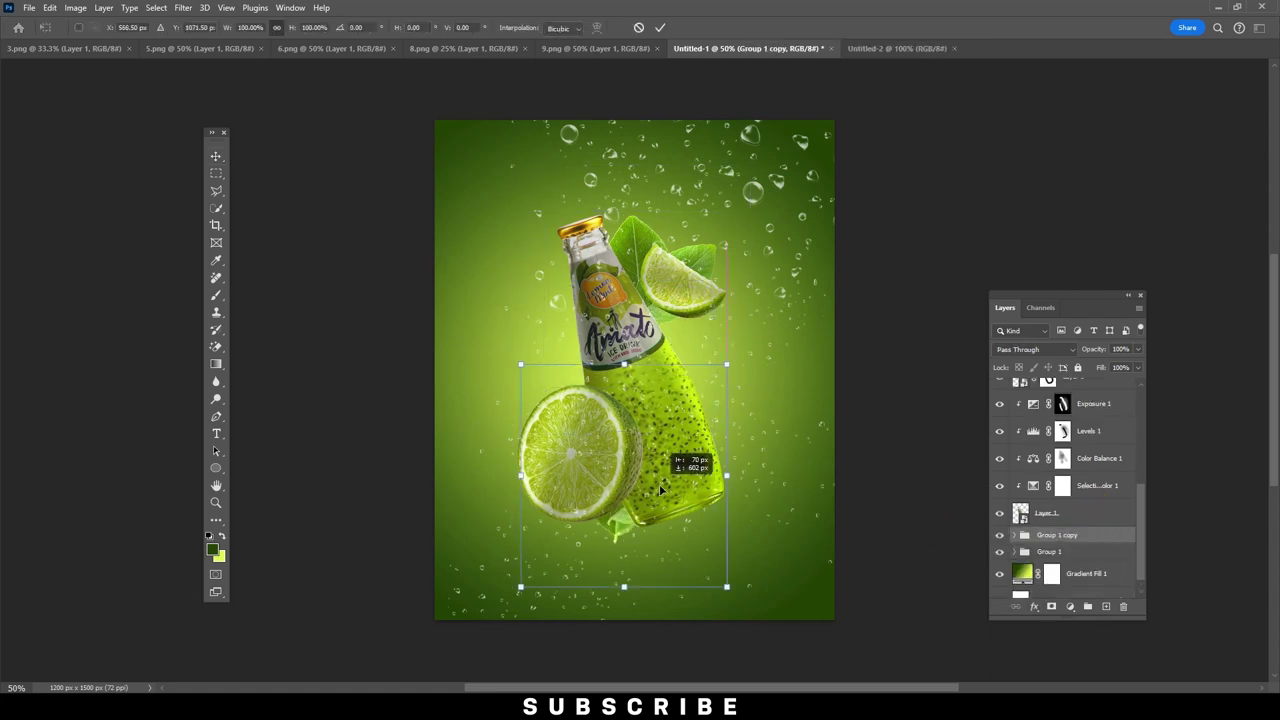
pyautogui.moveTo(737, 434); pyautogui.dragTo(665, 528)
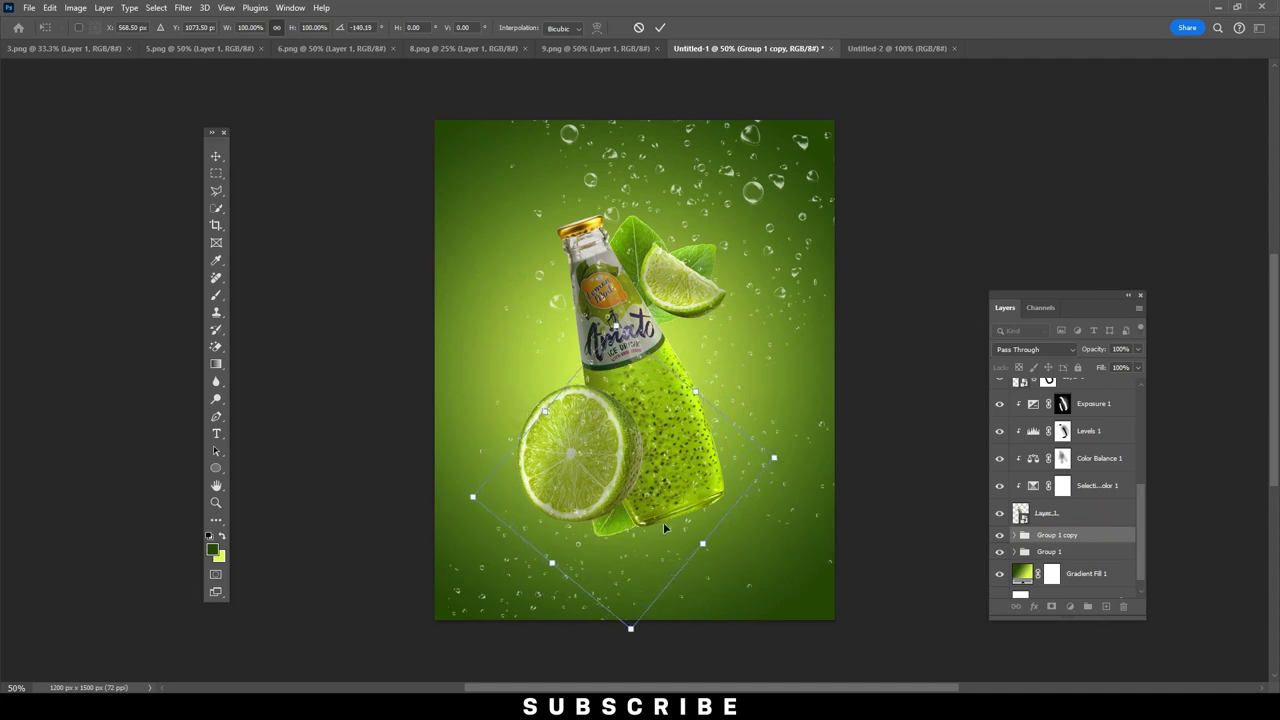
pyautogui.doubleClick(717, 519)
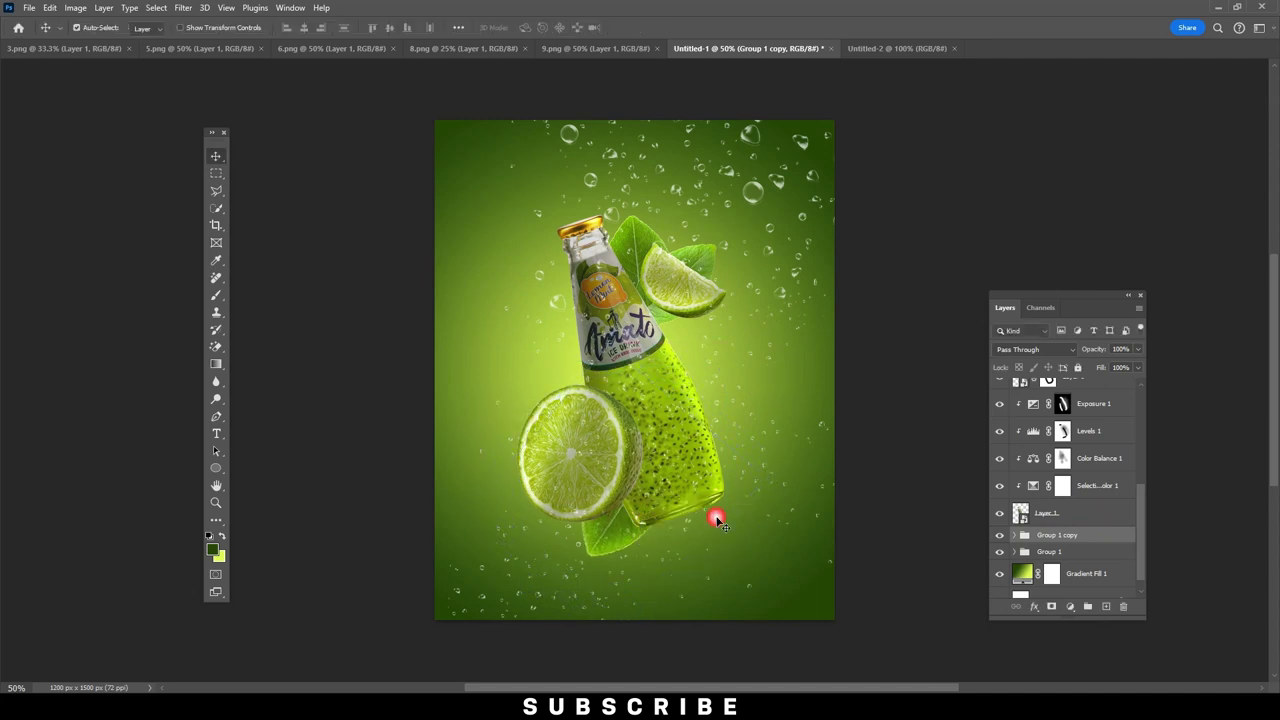
# Close the blank Untitled-2 document and the 9.png water-drops document.
pyautogui.scroll(3, 1060, 495)
pyautogui.scroll(2, 1075, 480)
pyautogui.click(1100, 395)
pyautogui.click(867, 50)
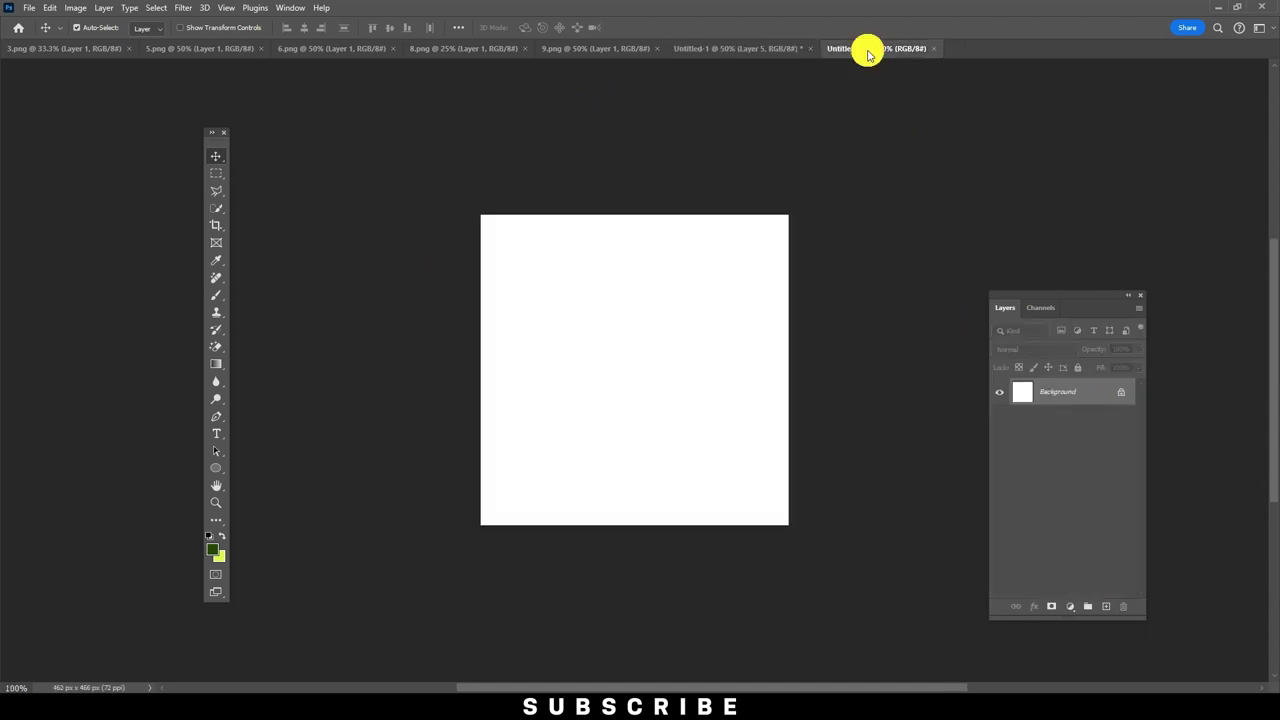
pyautogui.click(931, 48)
pyautogui.click(626, 50)
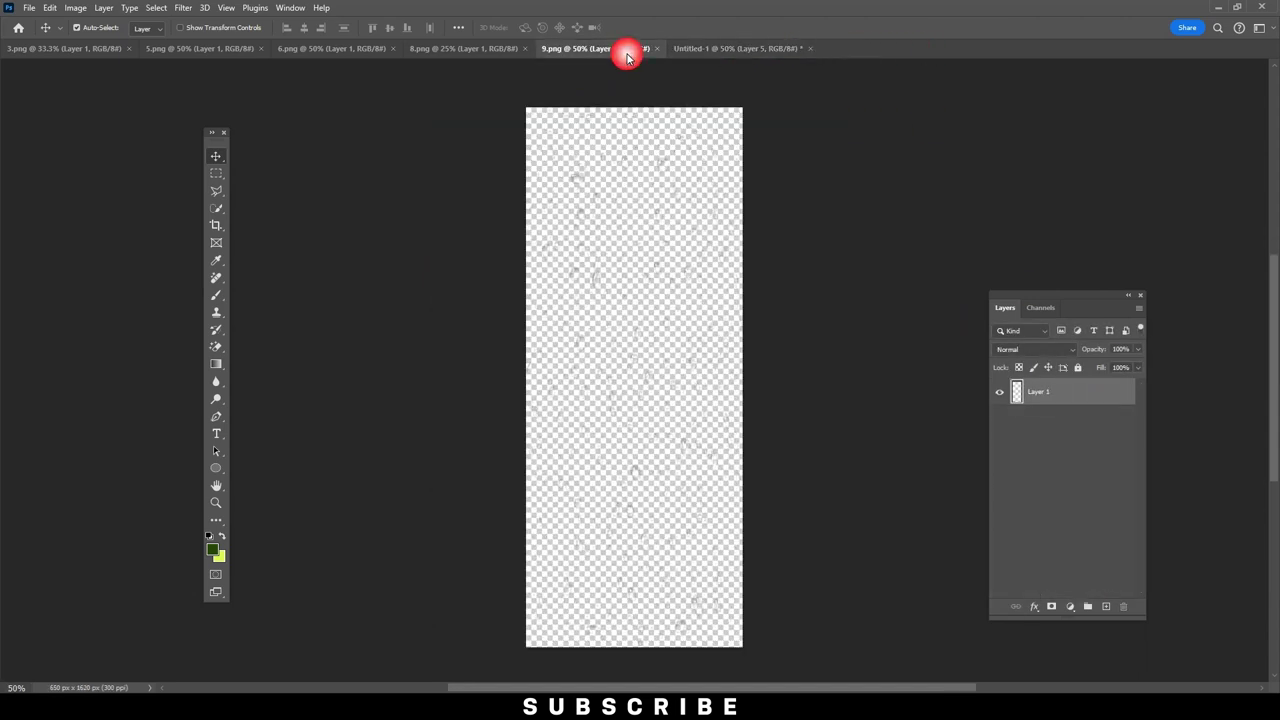
pyautogui.click(658, 50)
# Drag the 6.png leaf into the Untitled-1 poster as Layer 7.
pyautogui.click(477, 49)
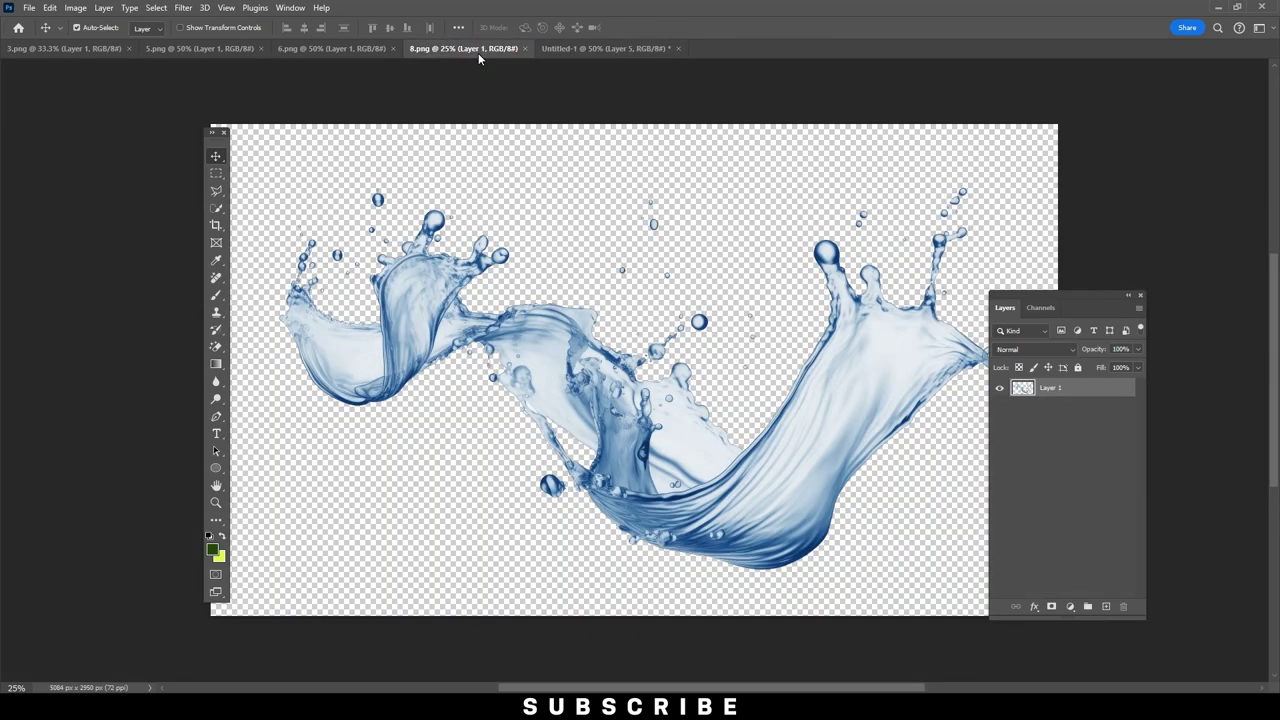
pyautogui.click(342, 47)
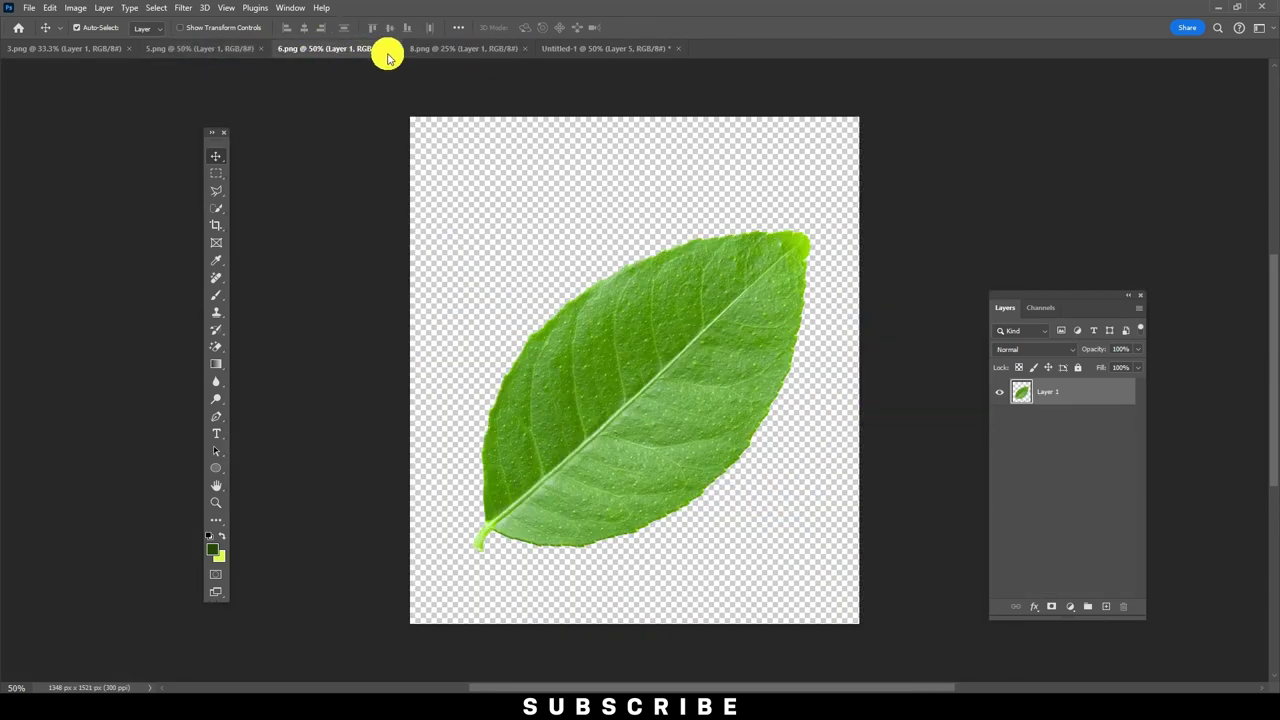
pyautogui.moveTo(645, 325); pyautogui.dragTo(594, 118)
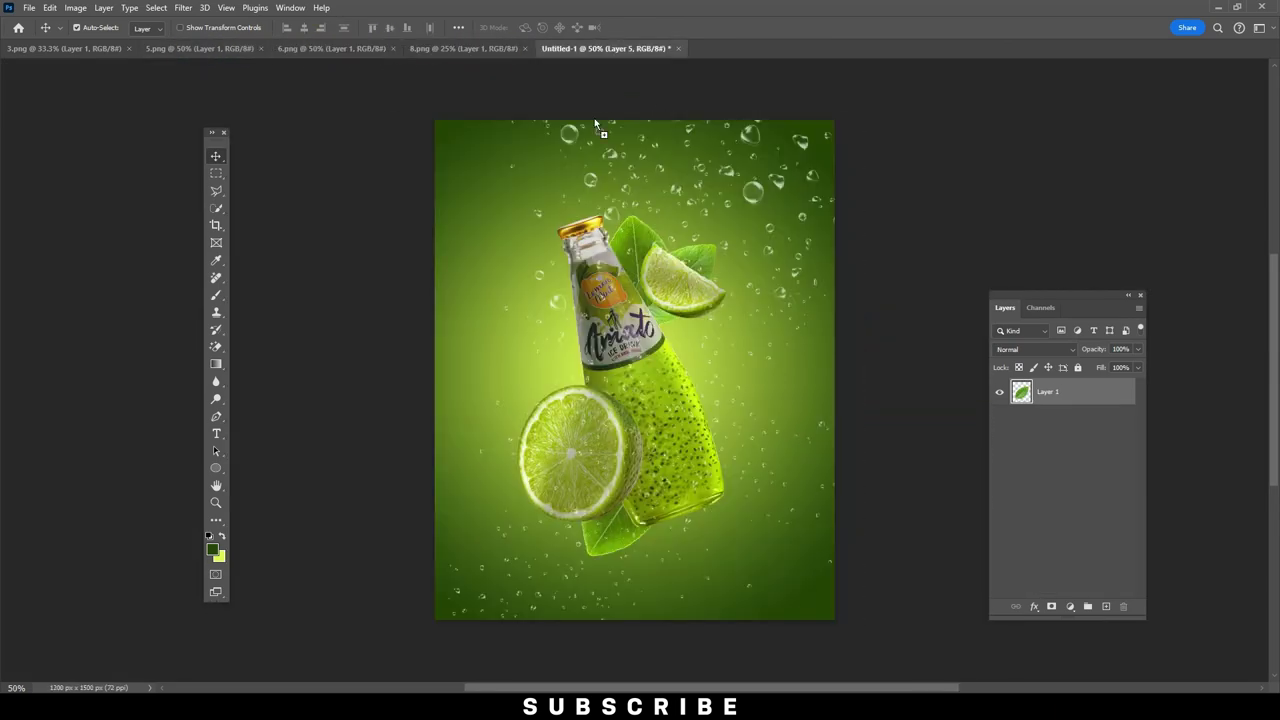
pyautogui.moveTo(452, 117); pyautogui.dragTo(600, 163)
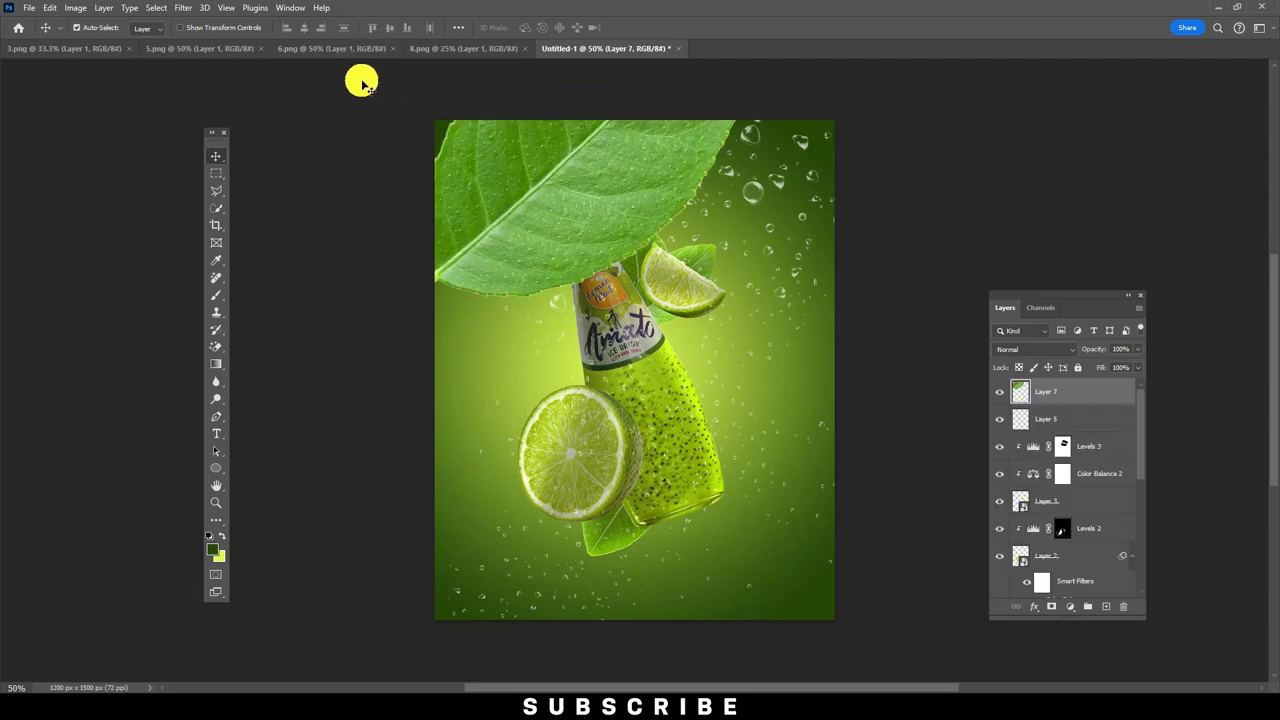
# Close 6.png and convert the Layer 7 leaf into a Smart Object.
pyautogui.click(352, 56)
pyautogui.click(392, 48)
pyautogui.click(175, 48)
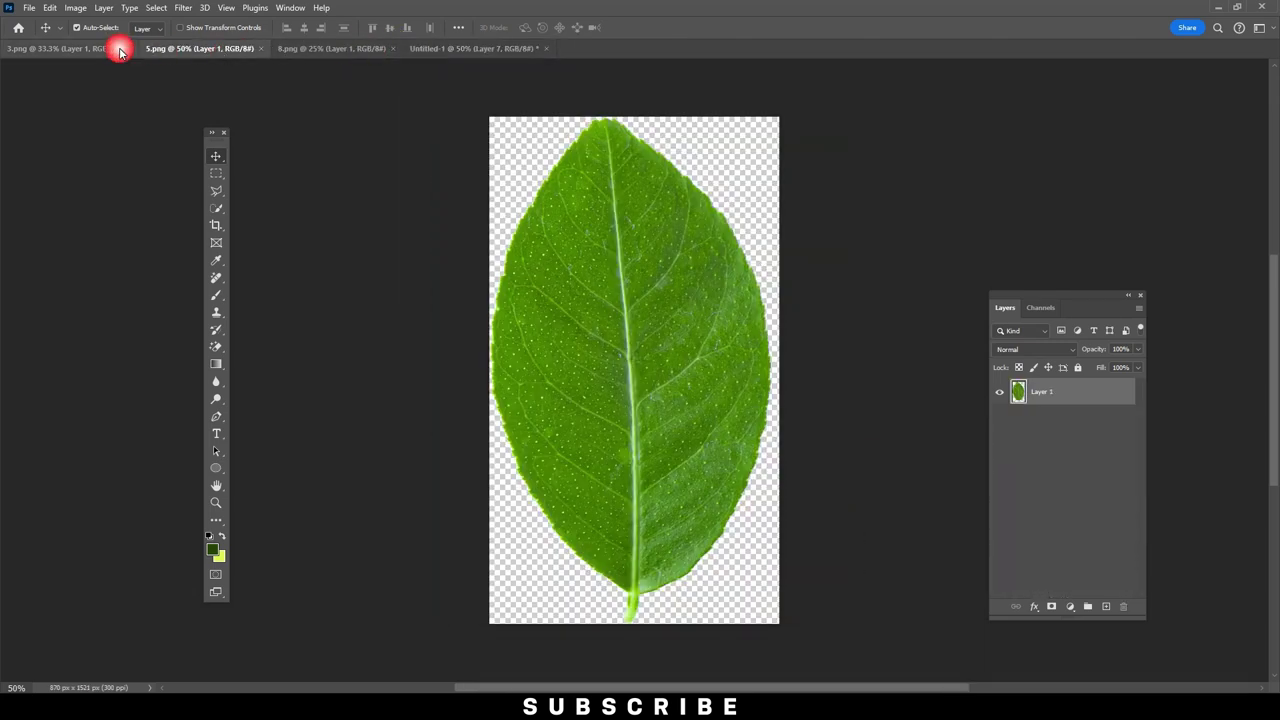
pyautogui.click(33, 48)
pyautogui.click(475, 48)
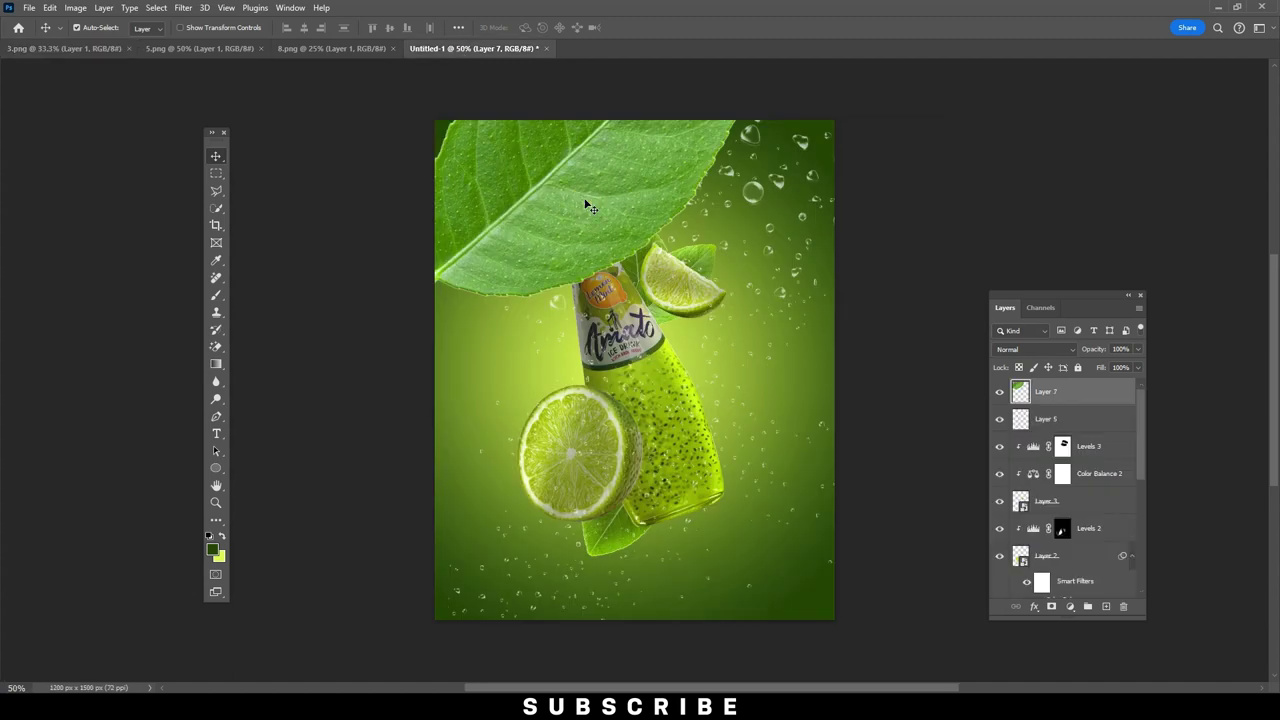
pyautogui.rightClick(1068, 396)
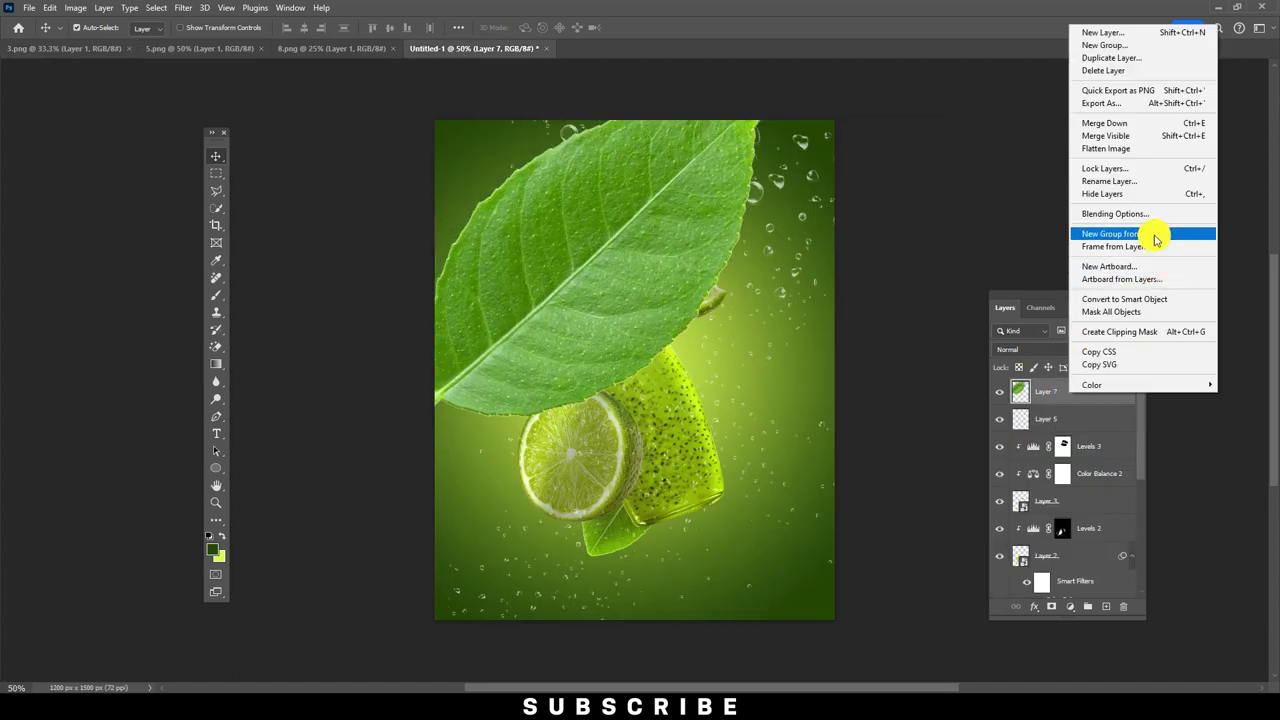
pyautogui.click(1126, 299)
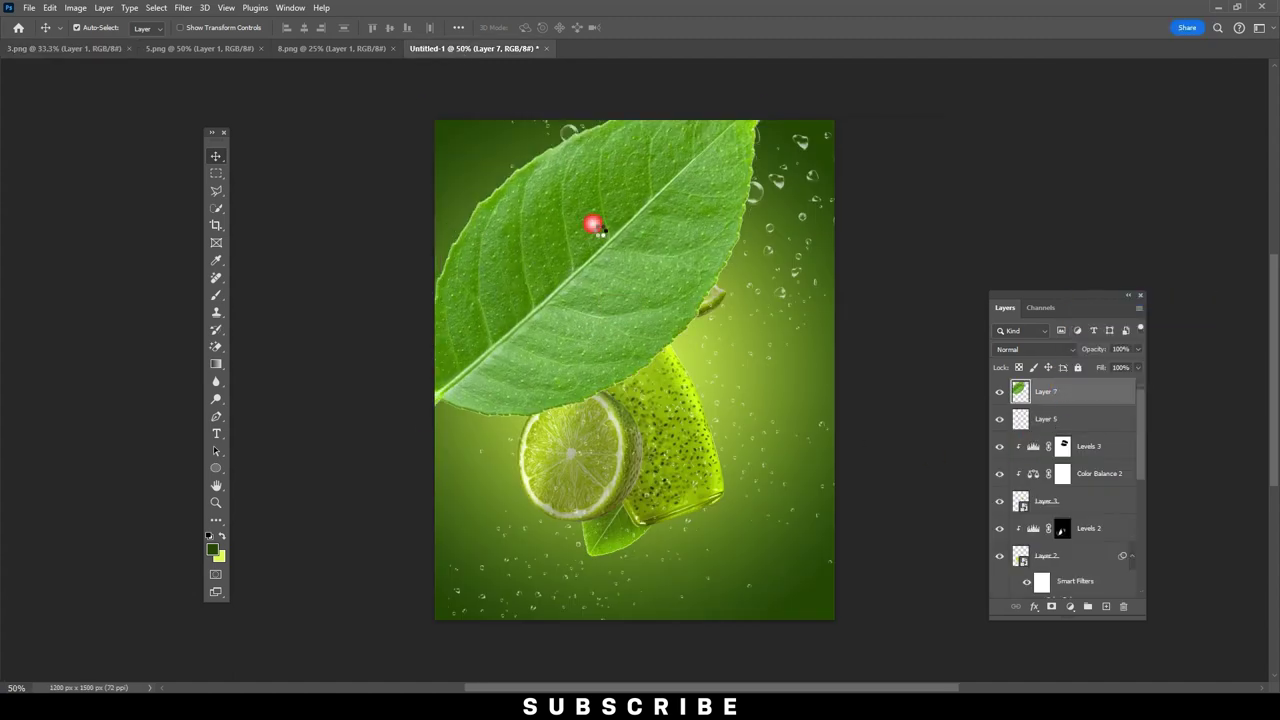
# Scale the leaf to about 57% and rotate it into the top-left corner.
pyautogui.hotkey('ctrl', 't')
pyautogui.moveTo(760, 103)
pyautogui.mouseDown()
pyautogui.moveTo(690, 190)
pyautogui.moveTo(660, 160)
pyautogui.mouseUp()
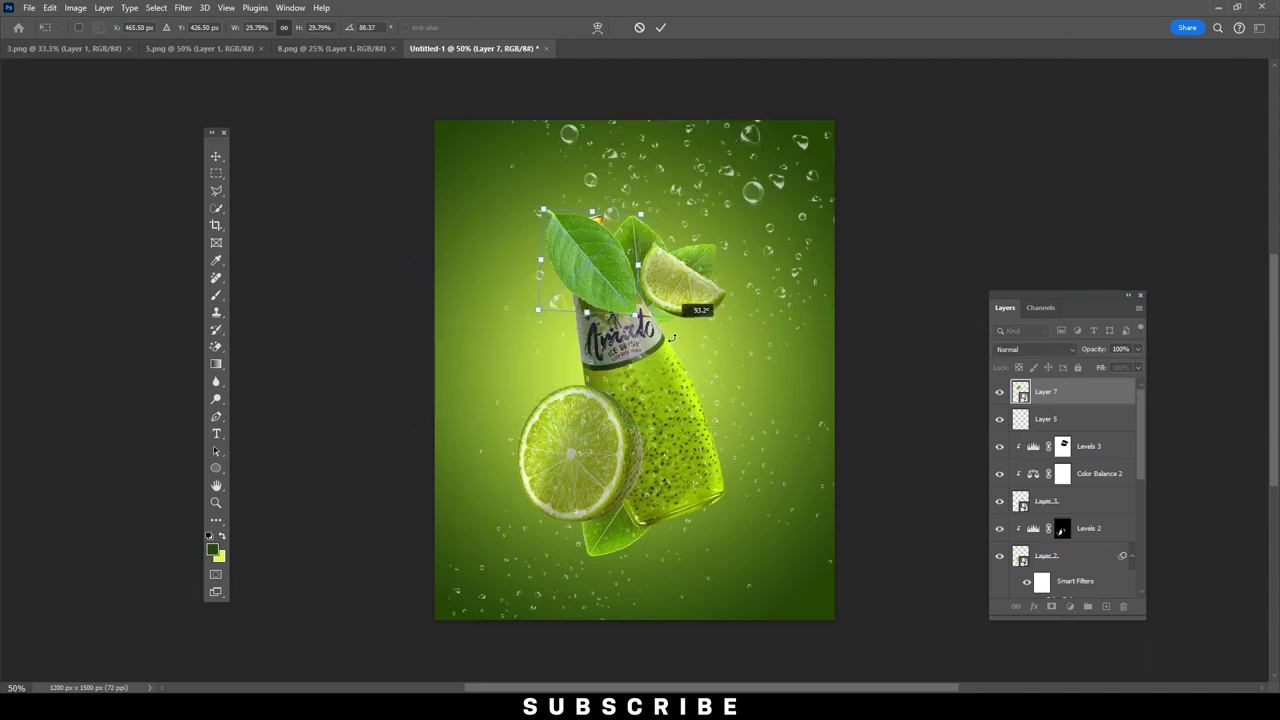
pyautogui.moveTo(637, 329); pyautogui.dragTo(476, 230)
pyautogui.moveTo(557, 134); pyautogui.dragTo(489, 200)
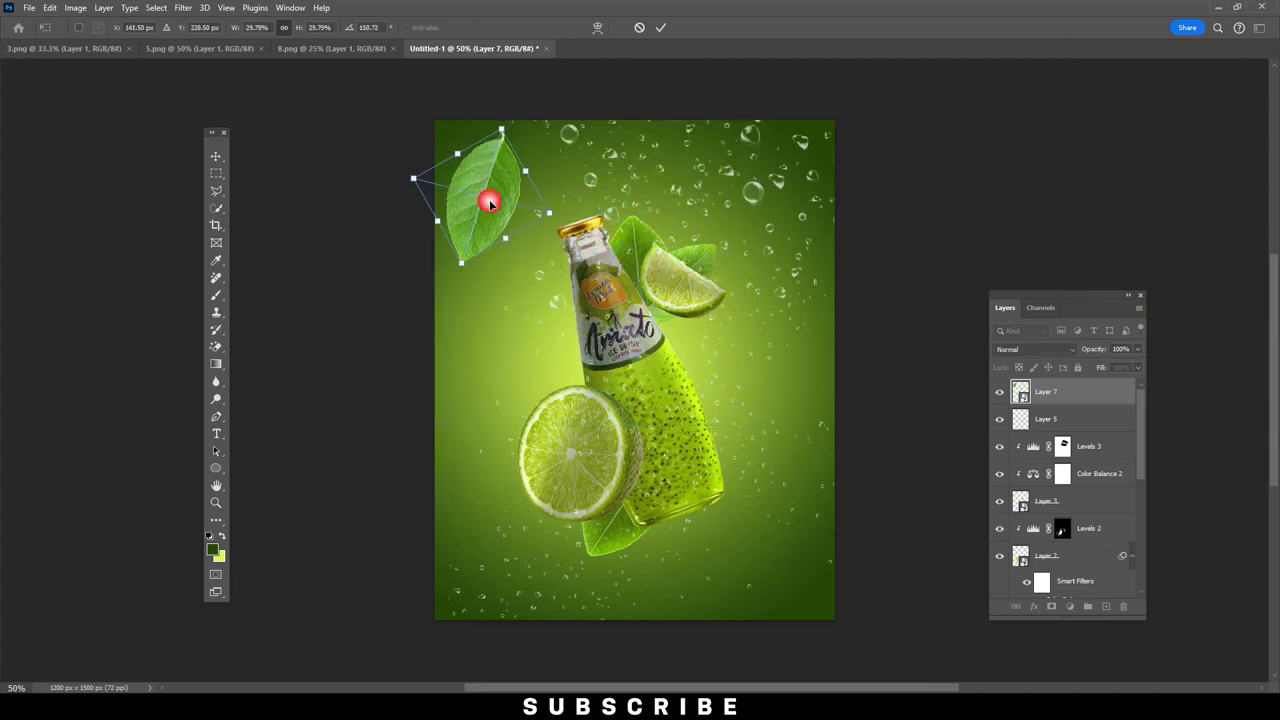
pyautogui.moveTo(509, 131)
pyautogui.mouseDown()
pyautogui.moveTo(546, 93)
pyautogui.moveTo(532, 76)
pyautogui.mouseUp()
pyautogui.moveTo(560, 215)
pyautogui.mouseDown()
pyautogui.moveTo(575, 234)
pyautogui.moveTo(614, 205)
pyautogui.moveTo(598, 200)
pyautogui.mouseUp()
pyautogui.press('Return')
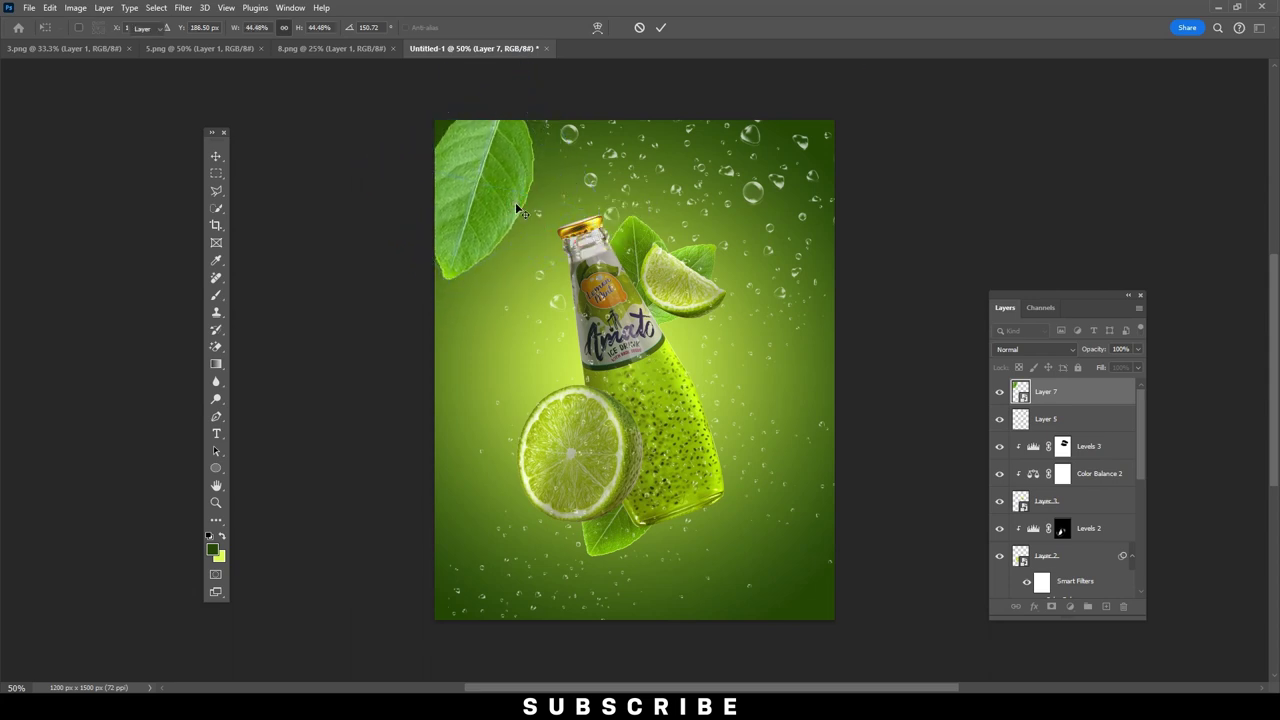
# Place a leaf copy at bottom-right and give the top-left leaf a 4 px Gaussian Blur.
pyautogui.moveTo(1080, 395); pyautogui.dragTo(1099, 615)
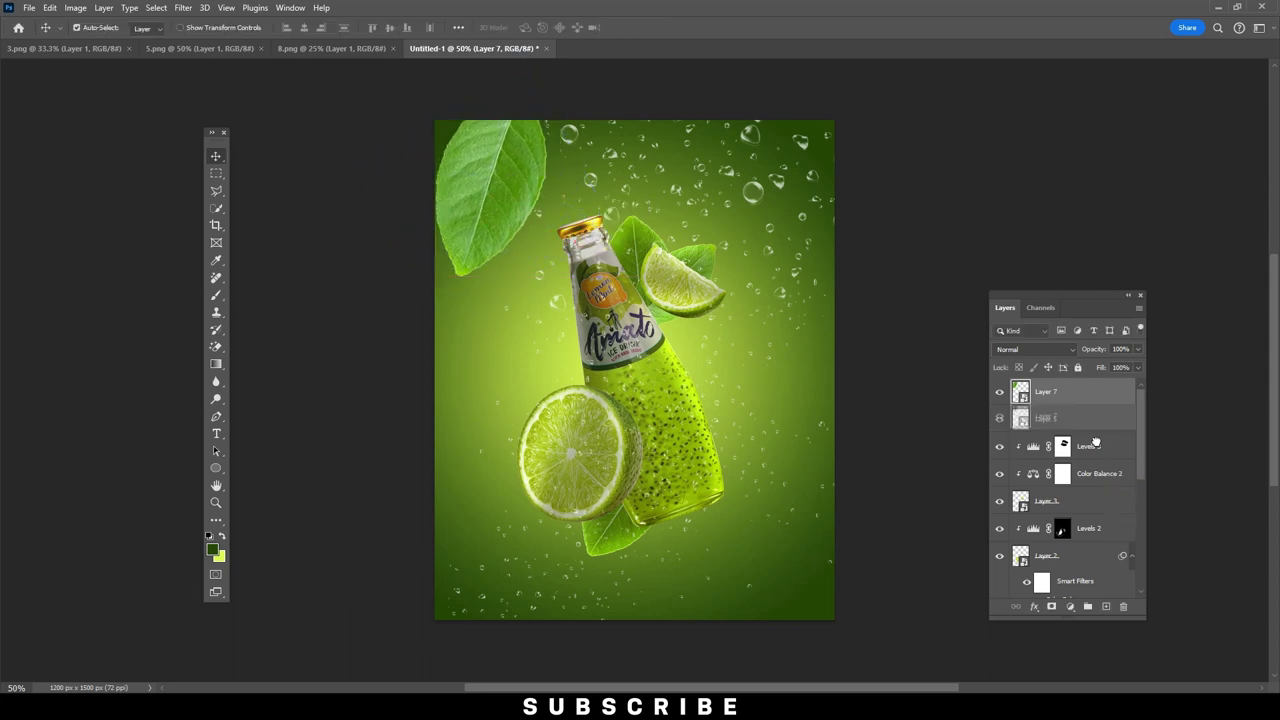
pyautogui.moveTo(528, 205); pyautogui.dragTo(800, 500)
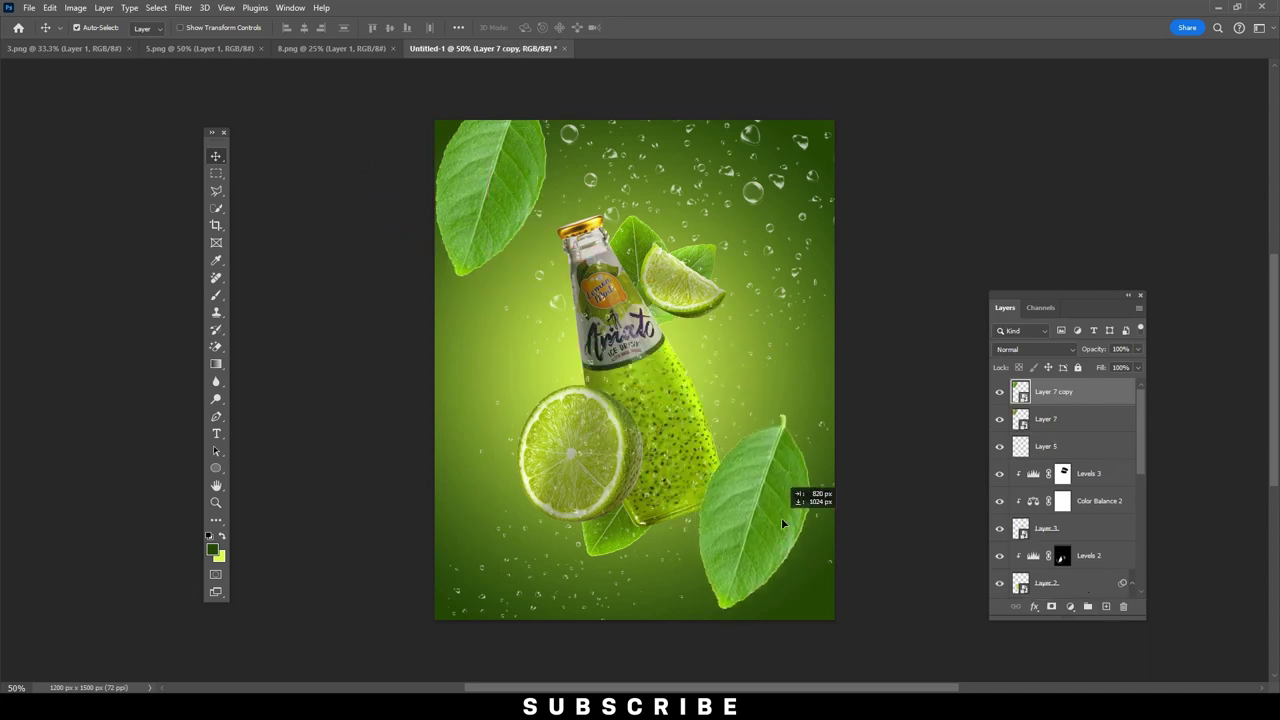
pyautogui.hotkey('alt', '[')
pyautogui.click(183, 7)
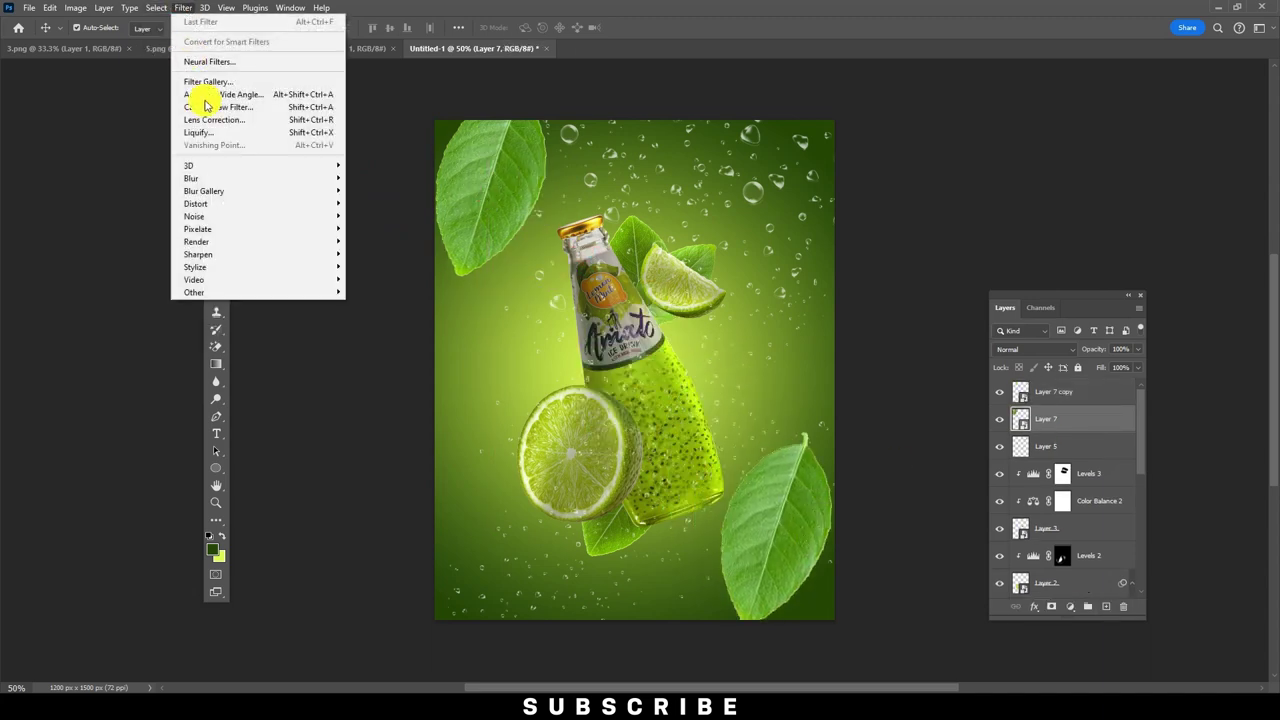
pyautogui.moveTo(191, 178)
pyautogui.click(372, 229)
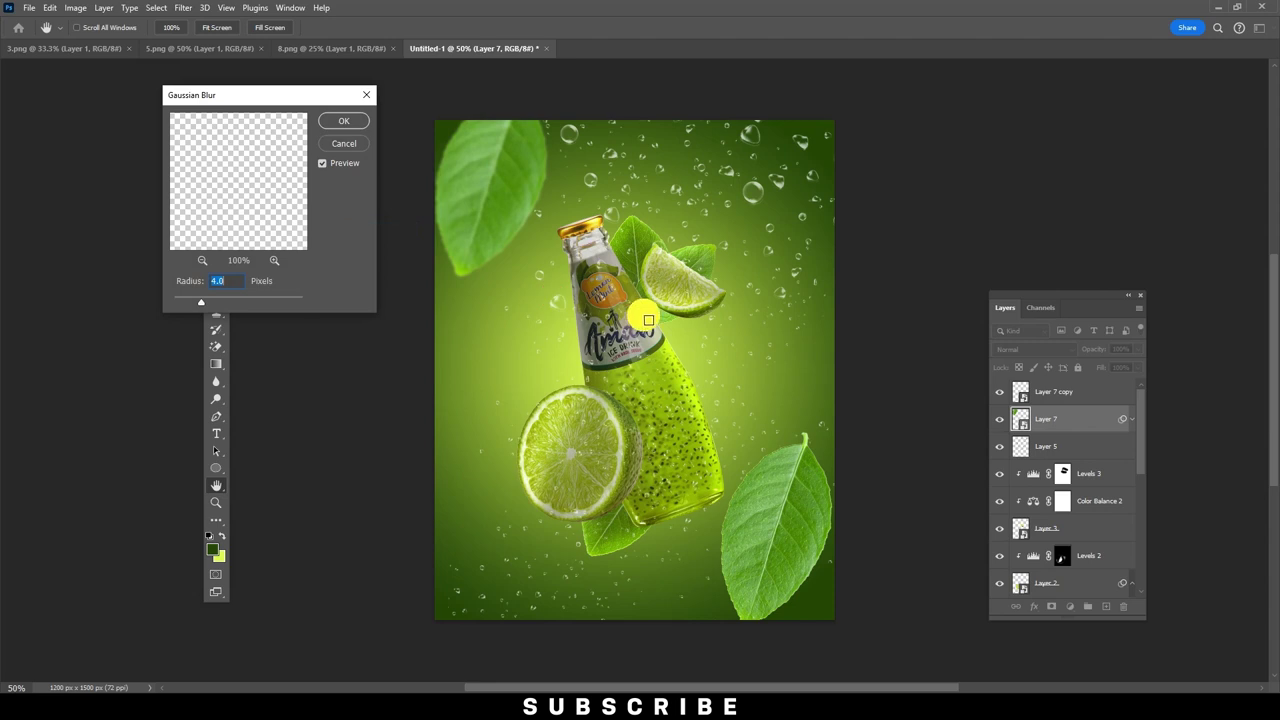
pyautogui.click(343, 121)
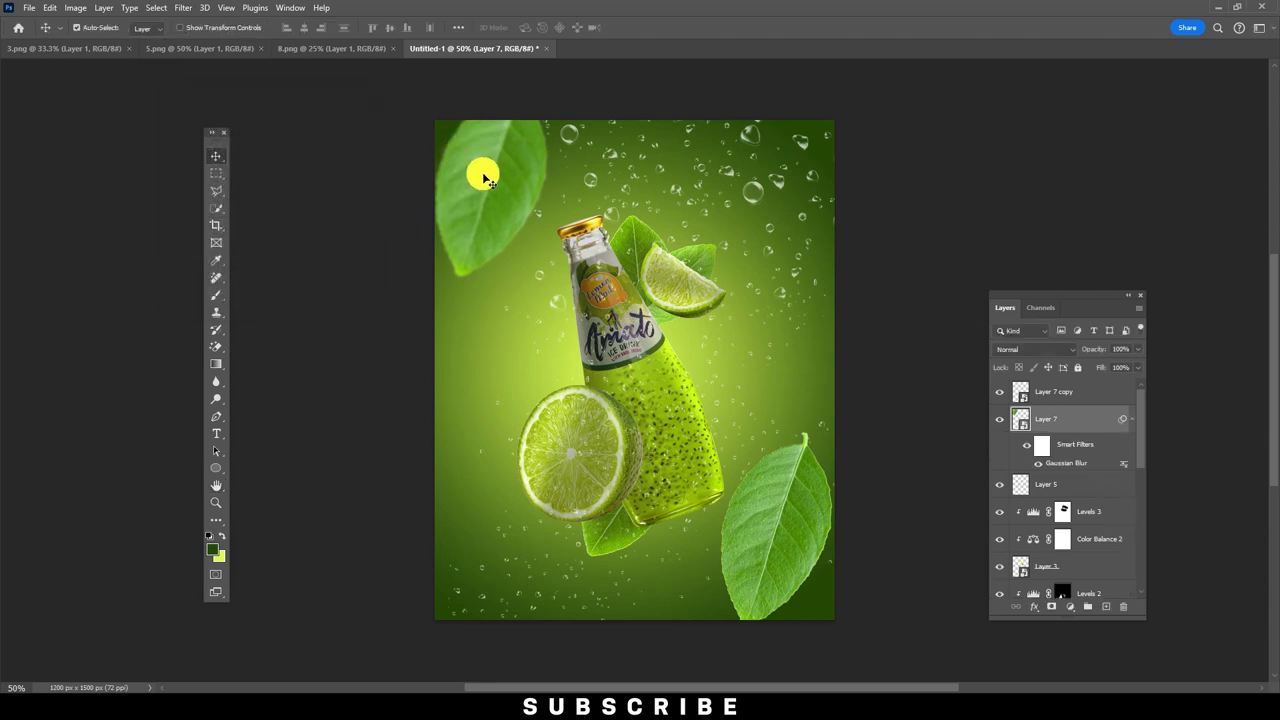
# Clip a Color Balance (Magenta -36, Yellow -24) to the top-left leaf; nudge the lower leaf right.
pyautogui.click(1069, 606)
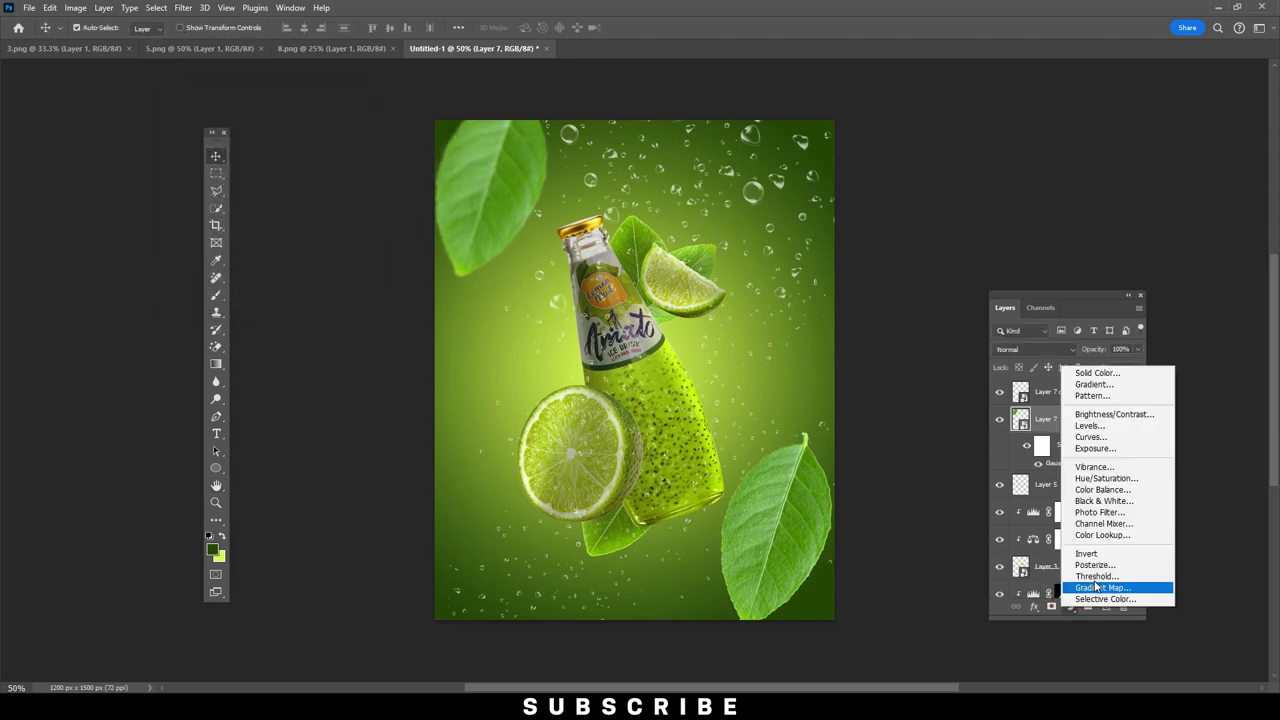
pyautogui.click(1100, 489)
pyautogui.moveTo(262, 352); pyautogui.dragTo(252, 353)
pyautogui.click(292, 601)
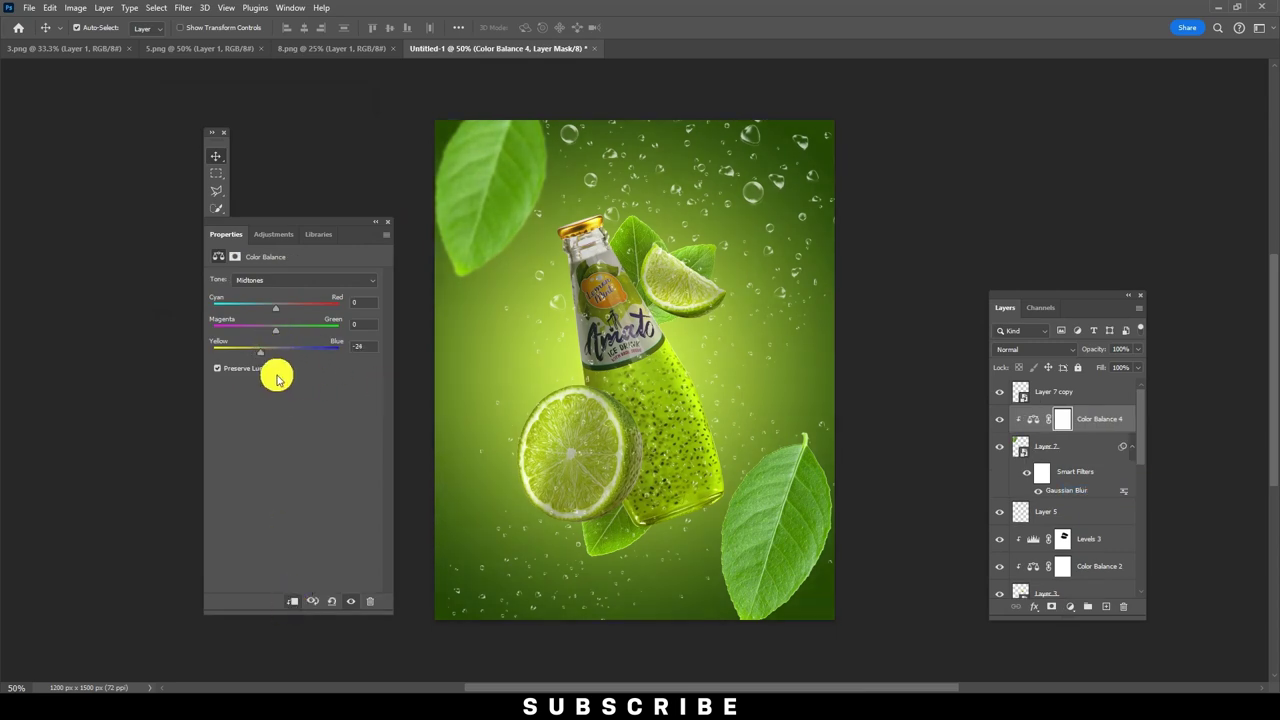
pyautogui.click(331, 278)
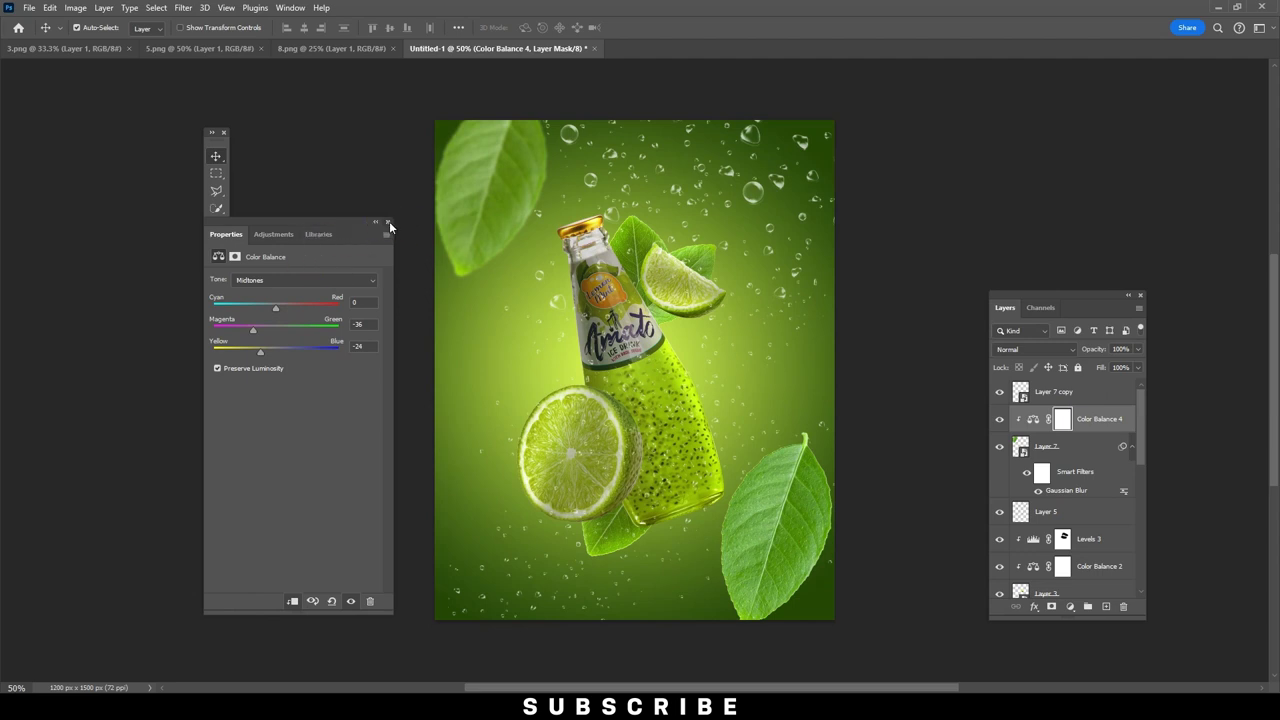
pyautogui.click(389, 224)
pyautogui.moveTo(774, 514); pyautogui.dragTo(807, 484)
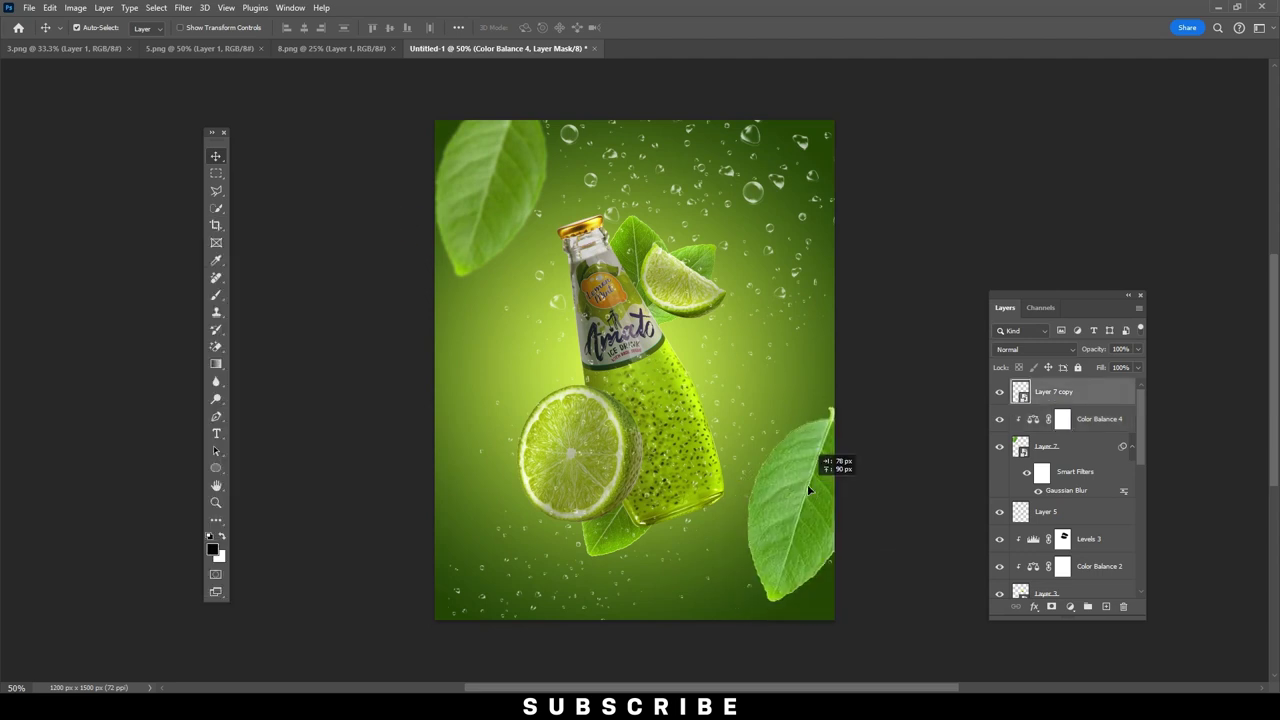
# Shrink the bottom-right leaf and rotate it to about -31.5°.
pyautogui.hotkey('ctrl', 't')
pyautogui.moveTo(829, 400); pyautogui.dragTo(820, 460)
pyautogui.moveTo(793, 548); pyautogui.dragTo(826, 612)
pyautogui.click(654, 643)
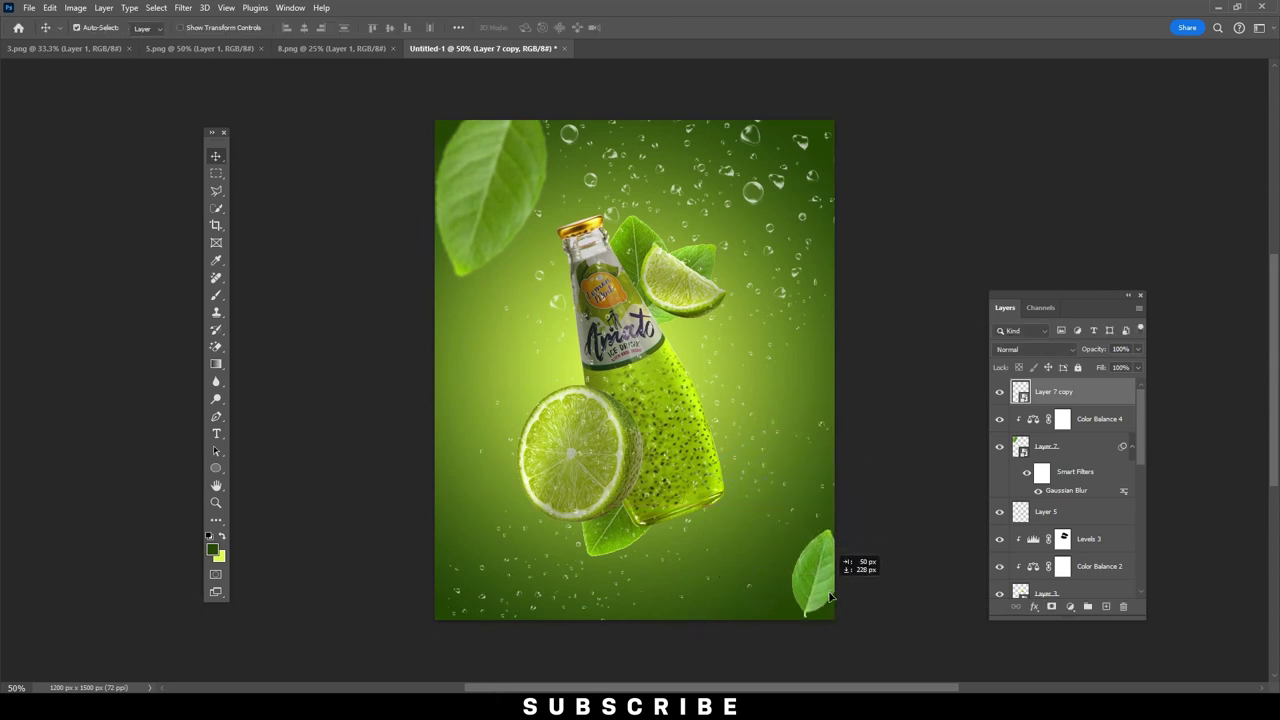
# Duplicate the lime slice layer and clip the Levels 2 adjustment to the copy.
pyautogui.click(585, 512)
pyautogui.click(998, 512)
pyautogui.click(999, 514)
pyautogui.click(536, 468)
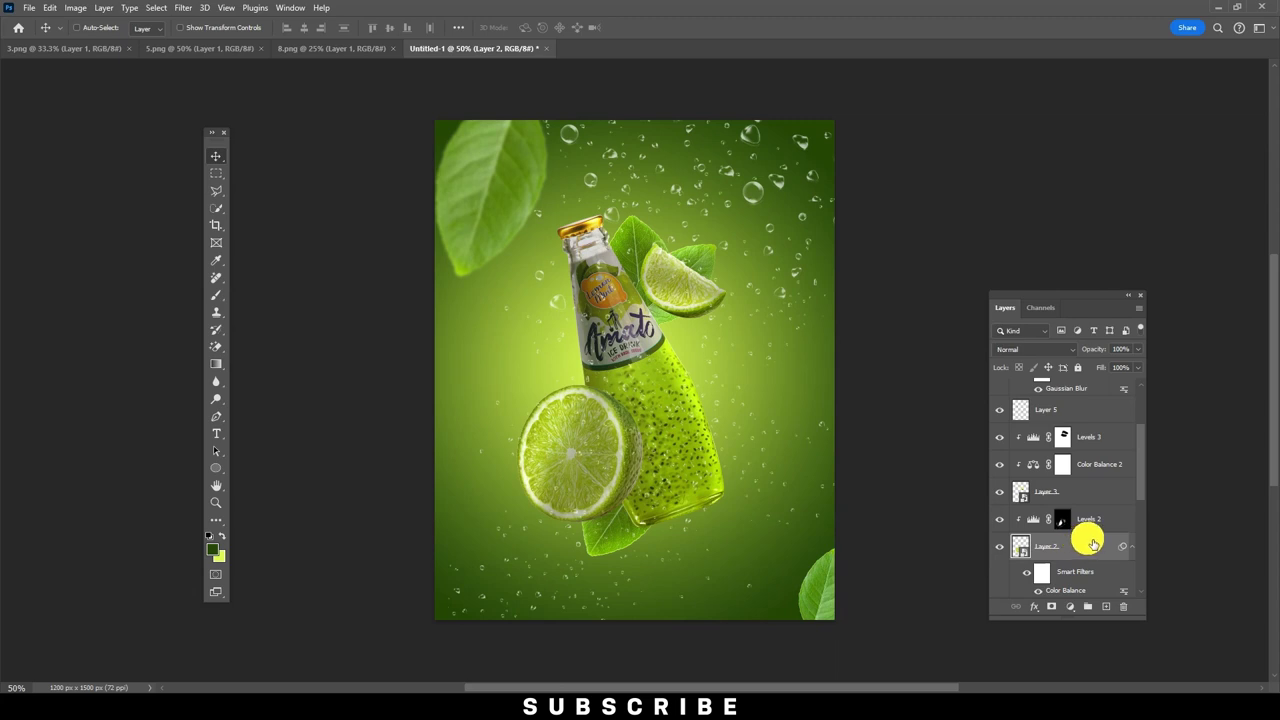
pyautogui.hotkey('ctrl', 'j')
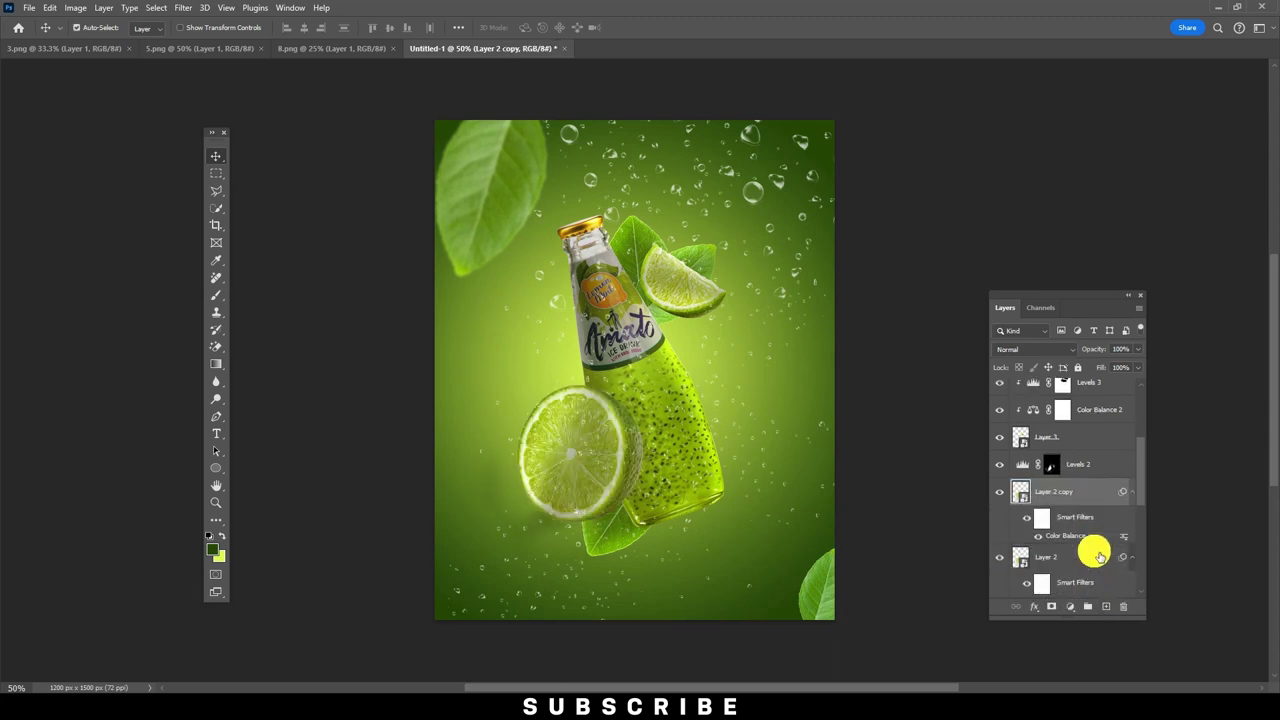
pyautogui.keyDown('alt'); pyautogui.click(1095, 480); pyautogui.keyUp('alt')
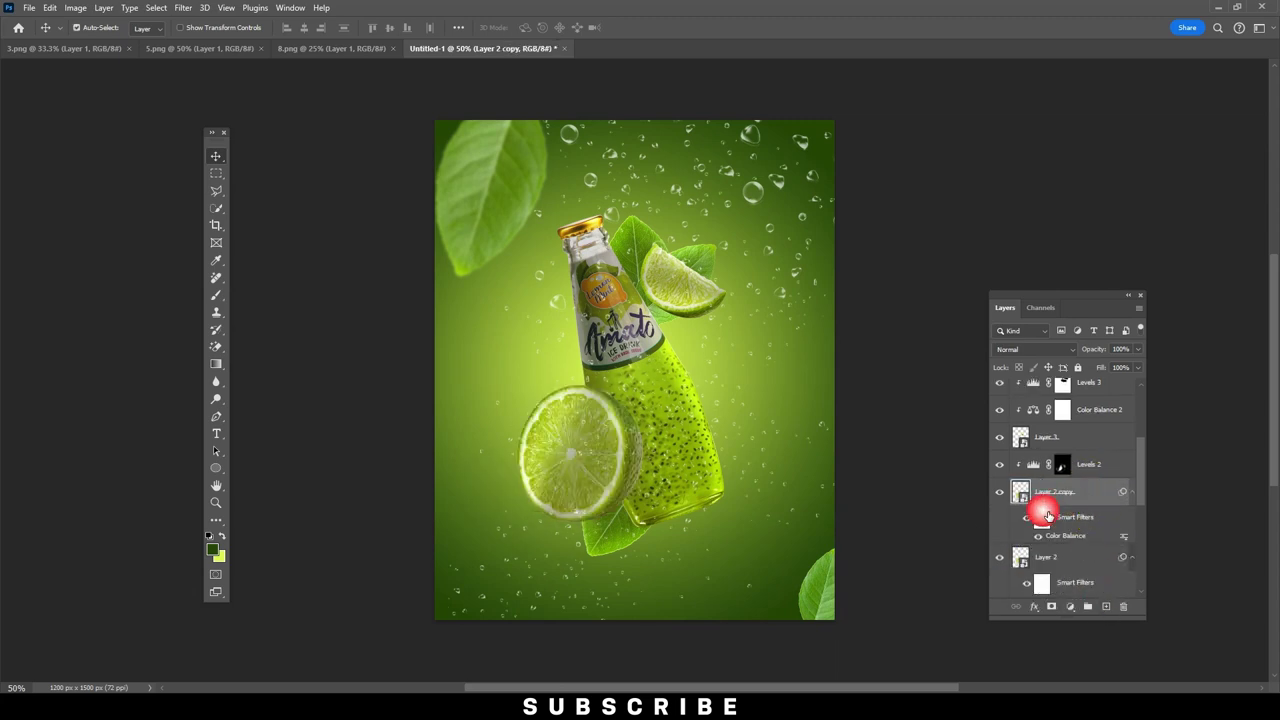
# Move a lime slice into the bottom-right corner and raise it to the top of the stack.
pyautogui.click(1060, 549)
pyautogui.moveTo(543, 466)
pyautogui.mouseDown()
pyautogui.moveTo(783, 600)
pyautogui.moveTo(793, 567)
pyautogui.moveTo(853, 509)
pyautogui.moveTo(834, 598)
pyautogui.mouseUp()
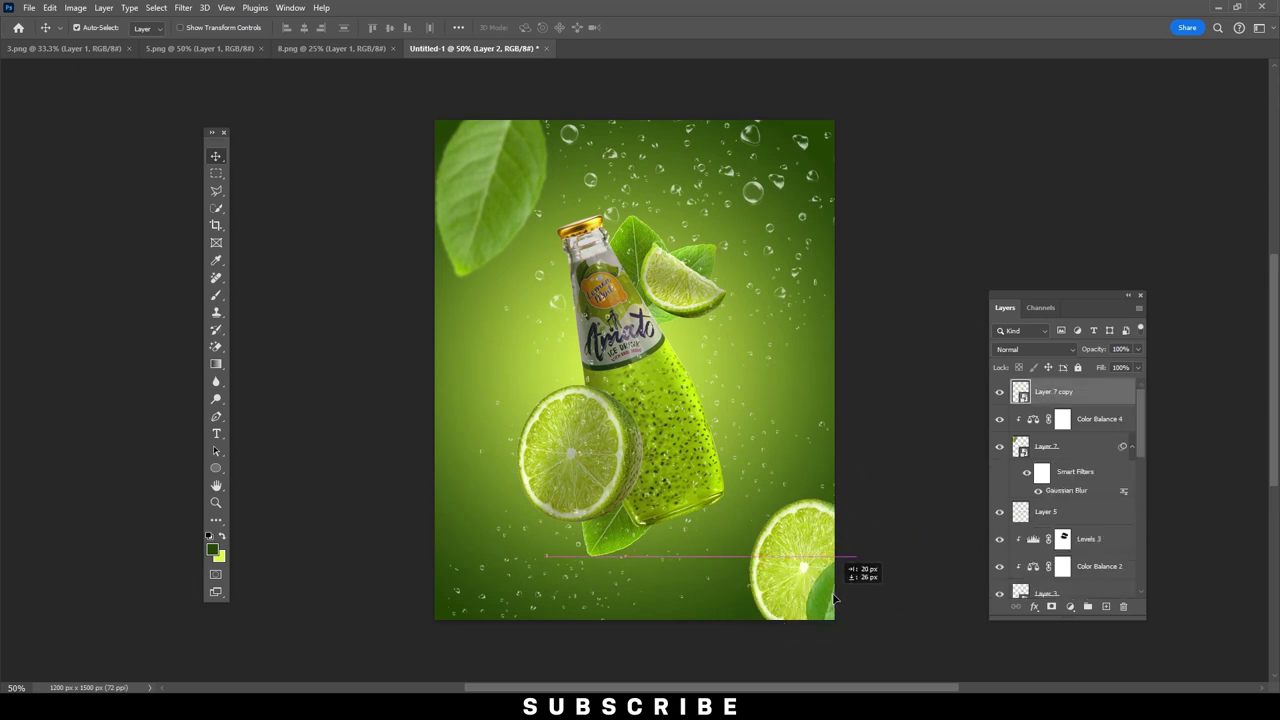
pyautogui.click(771, 557)
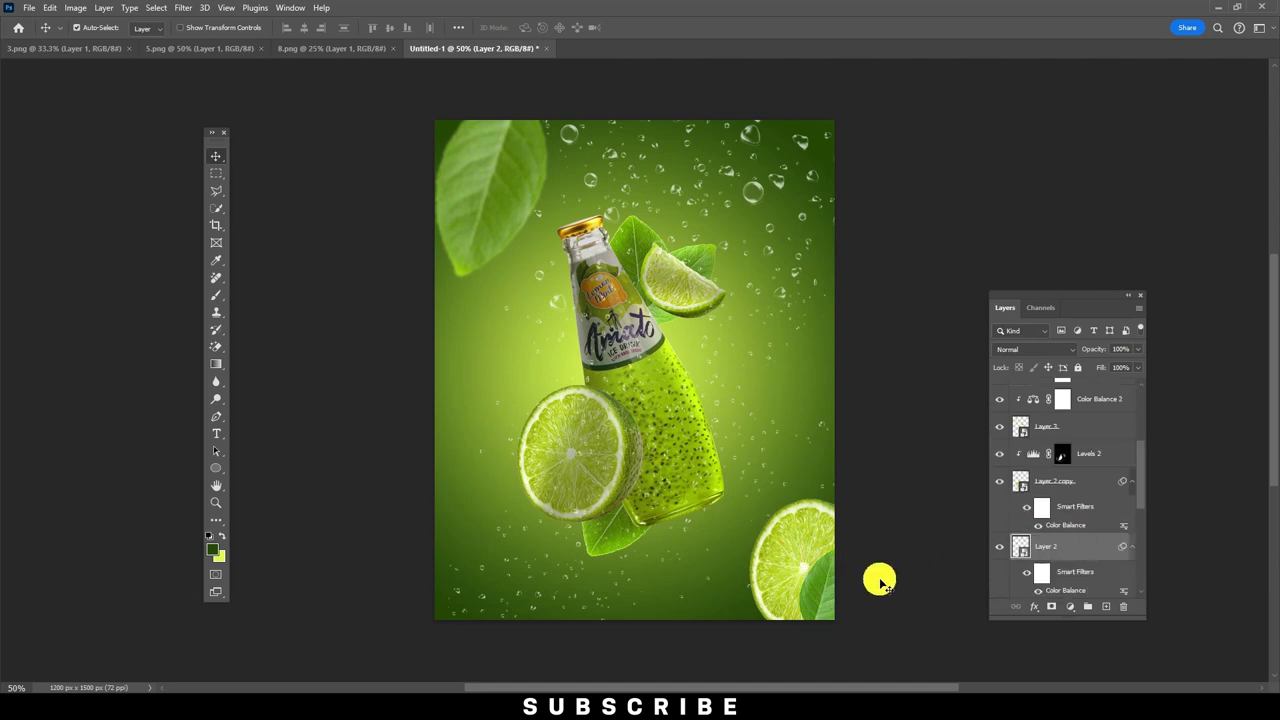
pyautogui.click(820, 592)
pyautogui.click(810, 557)
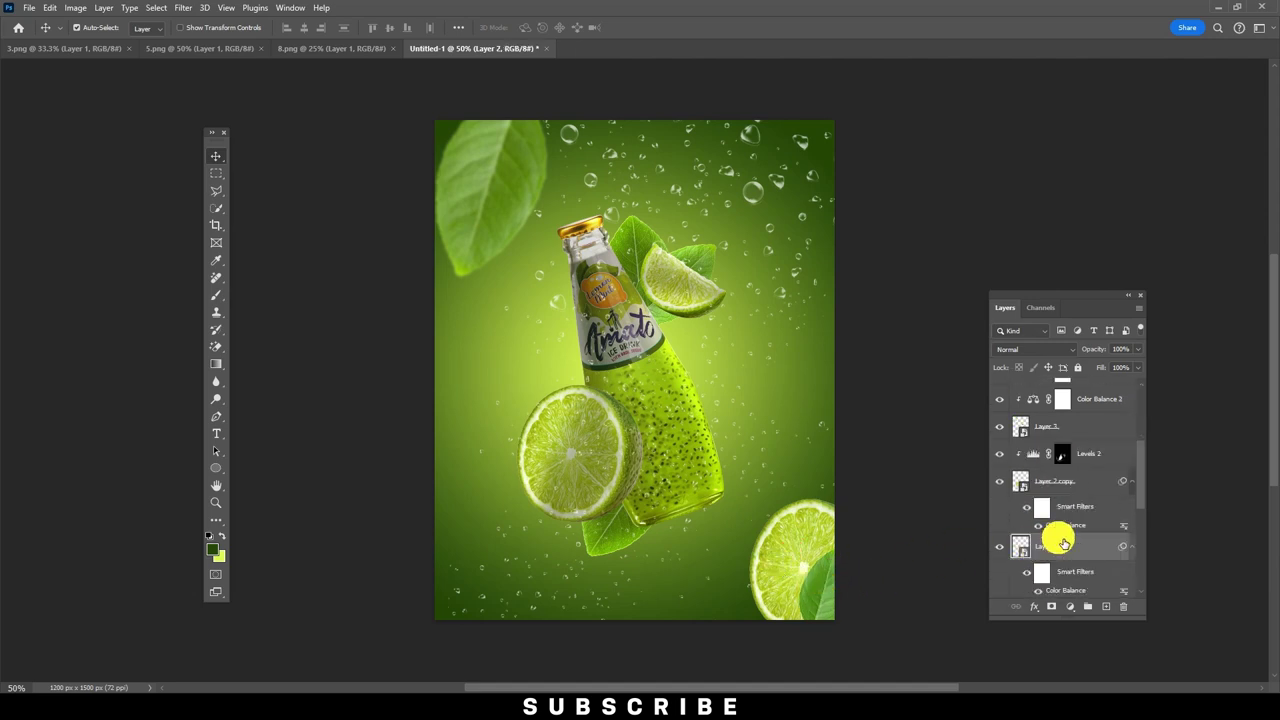
pyautogui.moveTo(1063, 543); pyautogui.dragTo(1059, 389)
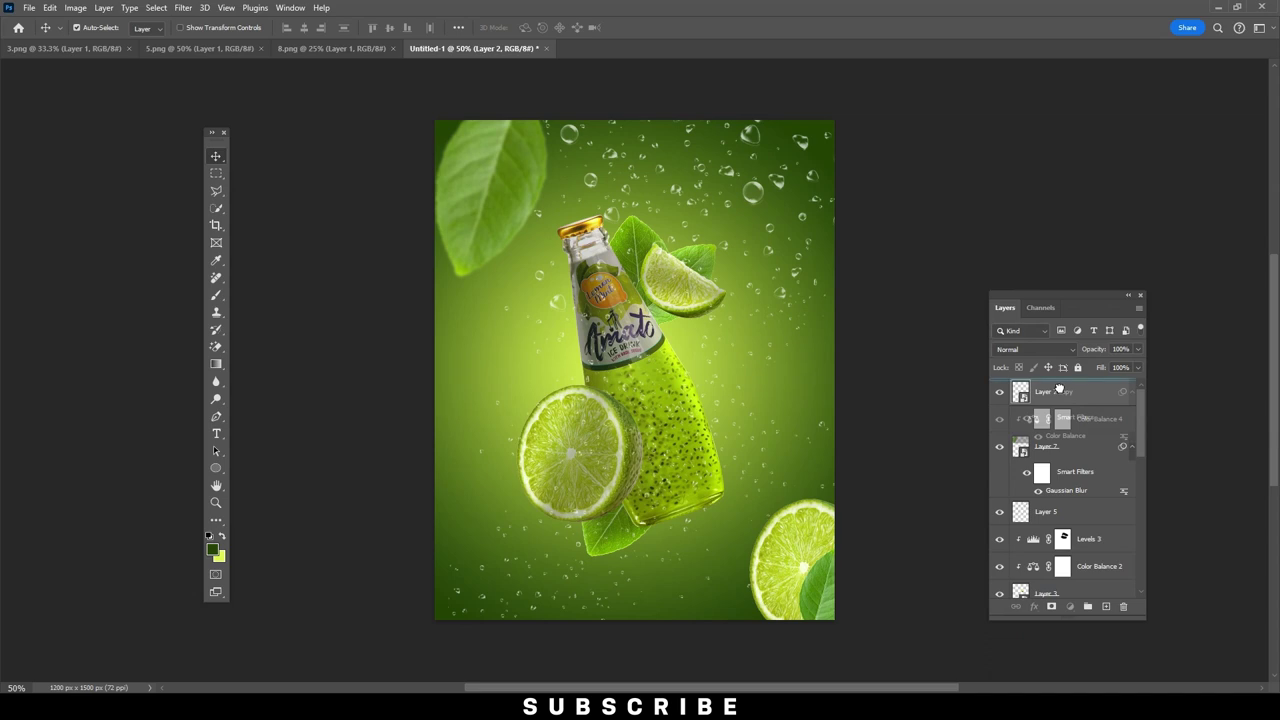
pyautogui.moveTo(777, 551)
pyautogui.mouseDown()
pyautogui.moveTo(831, 597)
pyautogui.moveTo(766, 584)
pyautogui.moveTo(808, 557)
pyautogui.mouseUp()
# Give the bottom-right lime slice a Gaussian Blur smart filter and bring up the 8.png splash.
pyautogui.click(808, 557)
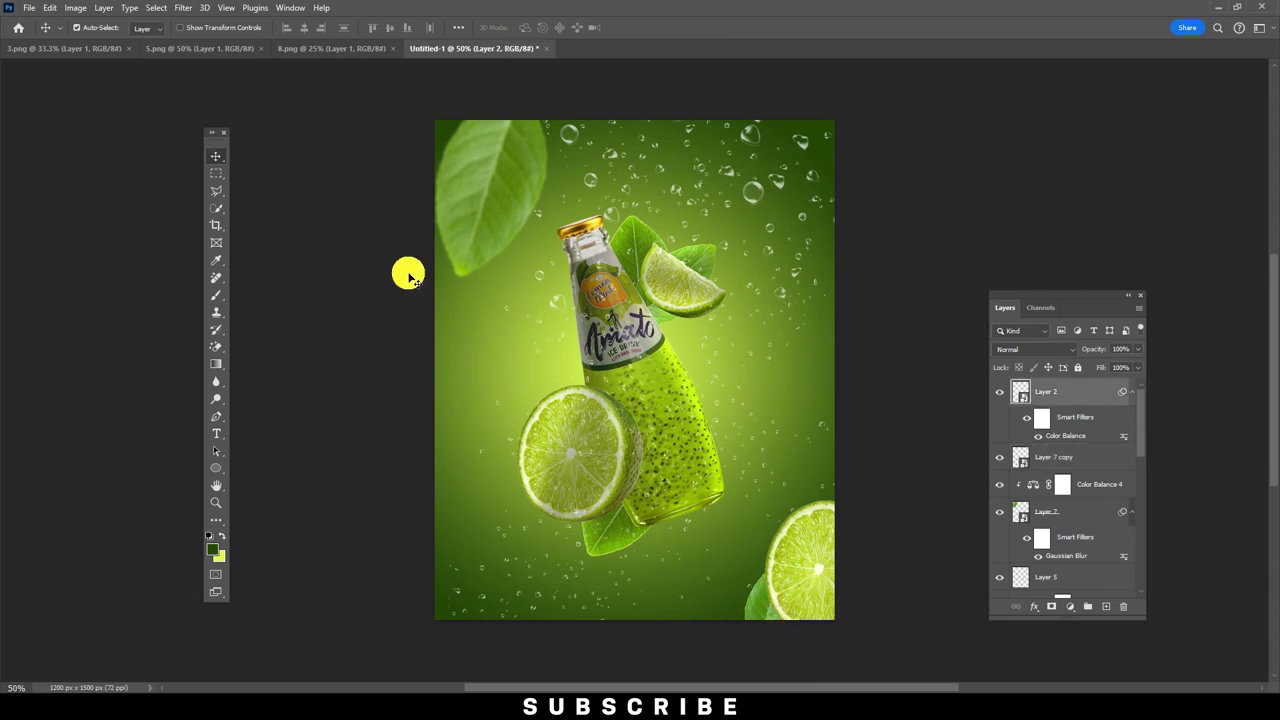
pyautogui.click(153, 7)
pyautogui.click(185, 18)
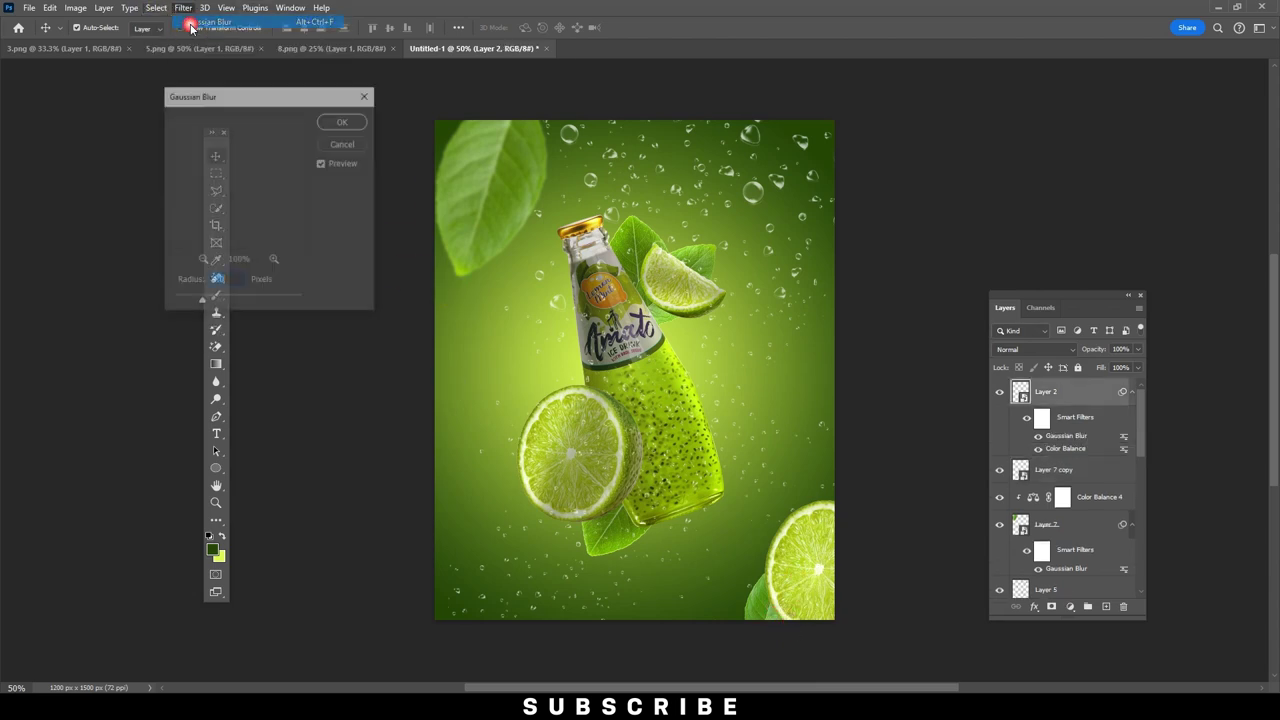
pyautogui.click(345, 120)
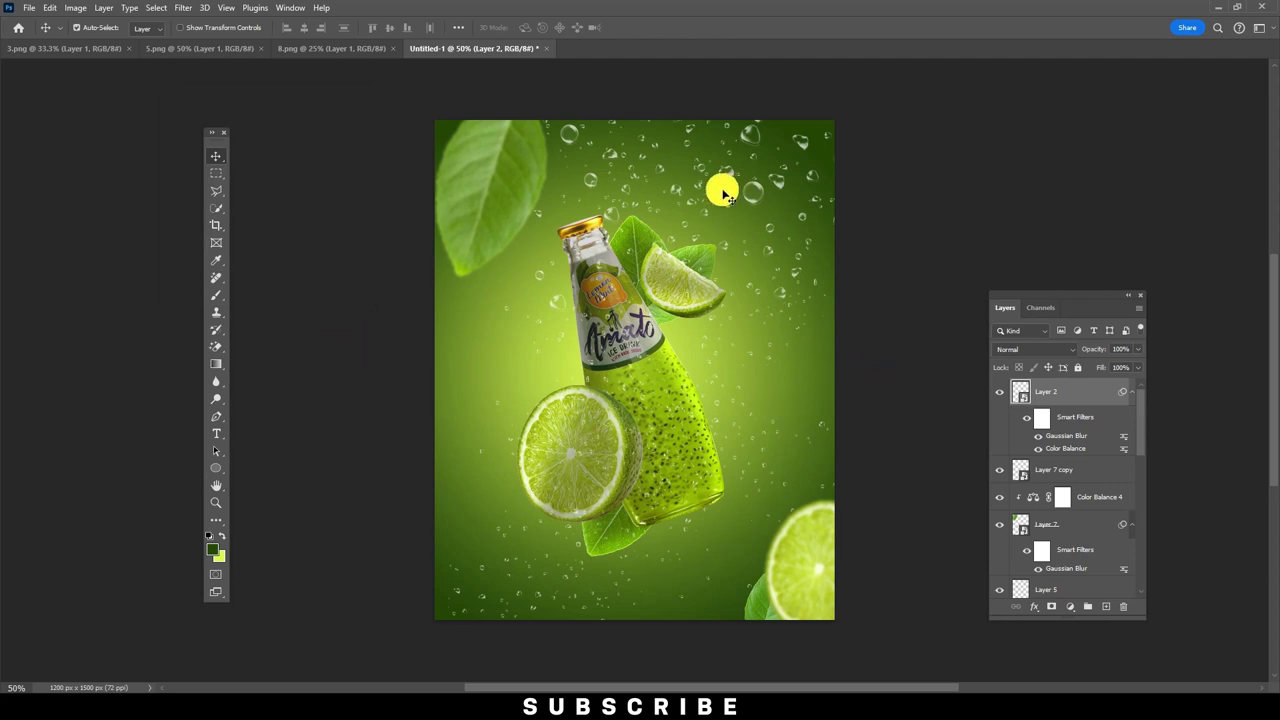
pyautogui.click(306, 46)
# Bring the 8.png splash into the poster below the bottle as a Smart Object.
pyautogui.moveTo(518, 276)
pyautogui.mouseDown()
pyautogui.moveTo(486, 62)
pyautogui.moveTo(586, 359)
pyautogui.mouseUp()
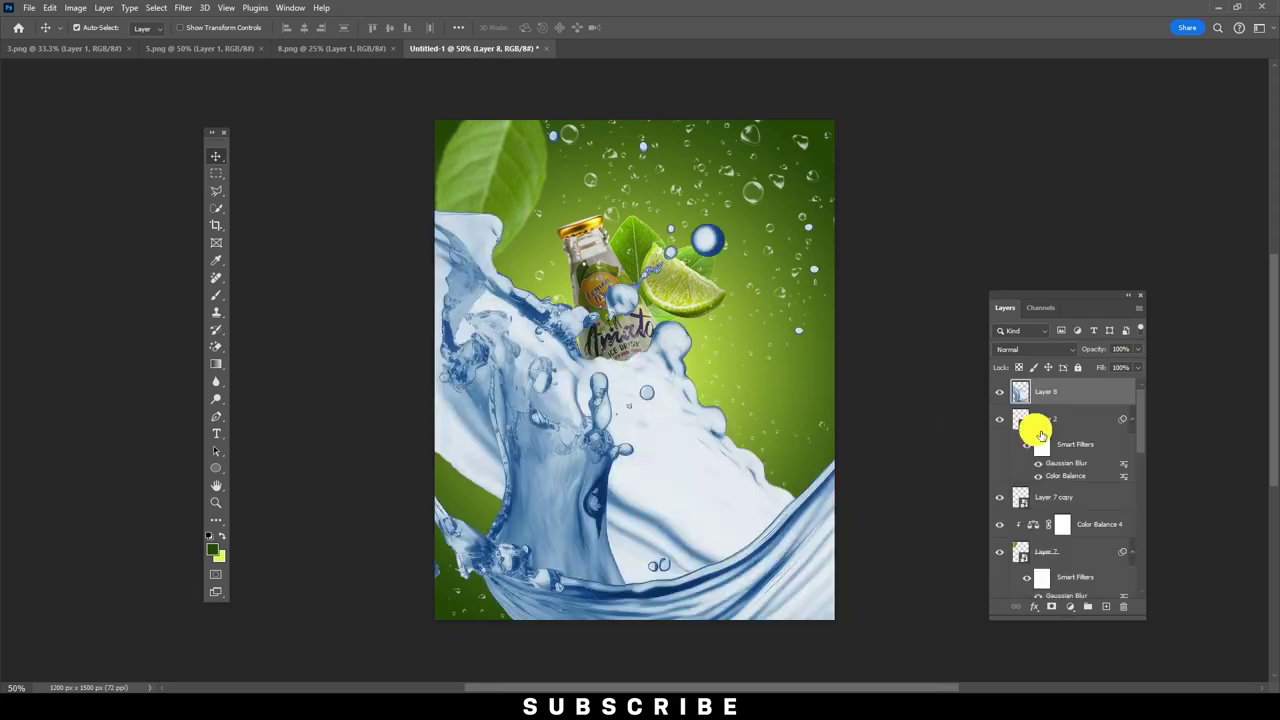
pyautogui.moveTo(1090, 437)
pyautogui.mouseDown()
pyautogui.moveTo(1074, 641)
pyautogui.moveTo(1054, 562)
pyautogui.mouseUp()
pyautogui.rightClick(1086, 552)
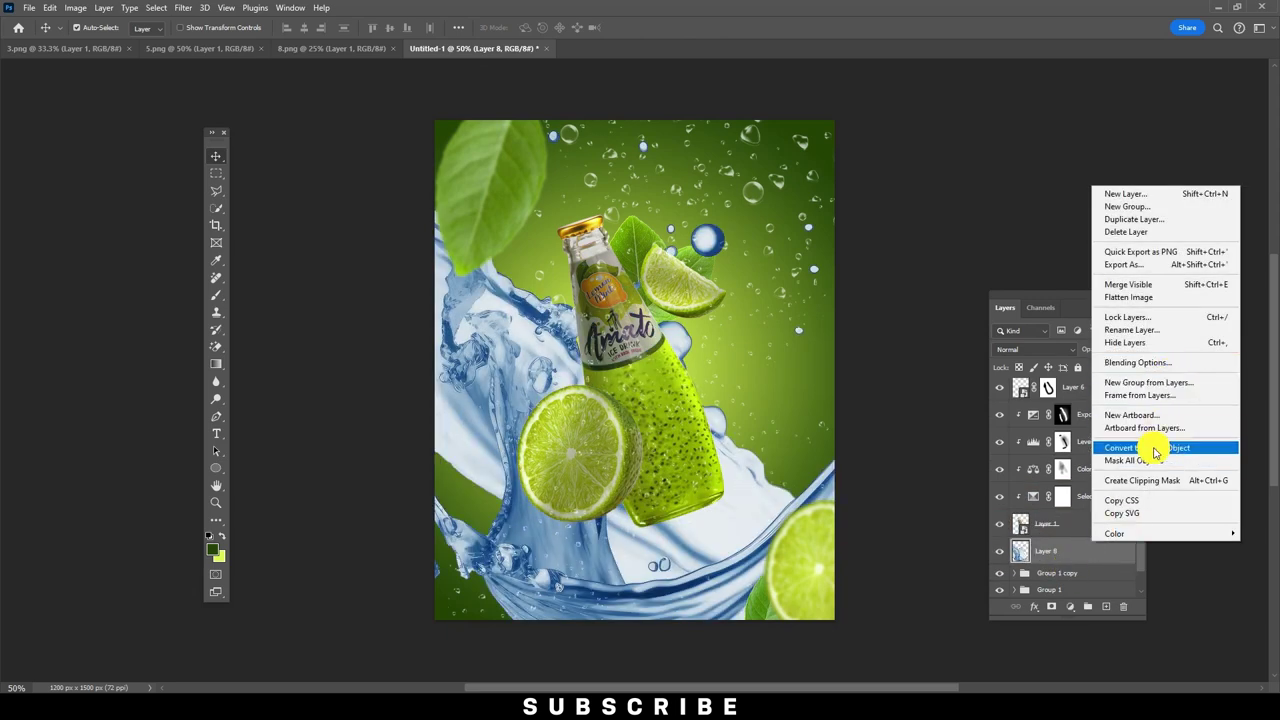
pyautogui.click(1068, 432)
# Shrink the splash to about 26%, tilt it 36° around the bottle, and nudge the top-left leaf outward.
pyautogui.hotkey('ctrl', 't')
pyautogui.moveTo(400, 430); pyautogui.dragTo(641, 374)
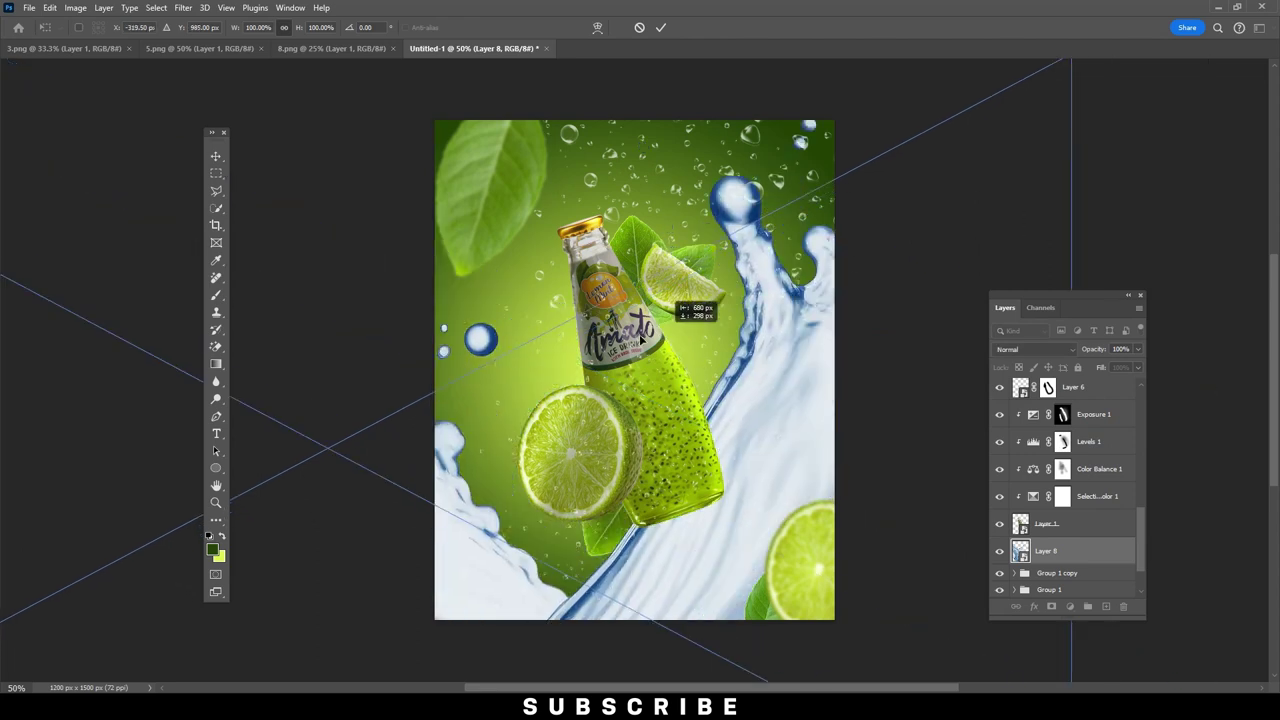
pyautogui.moveTo(945, 151); pyautogui.dragTo(394, 443)
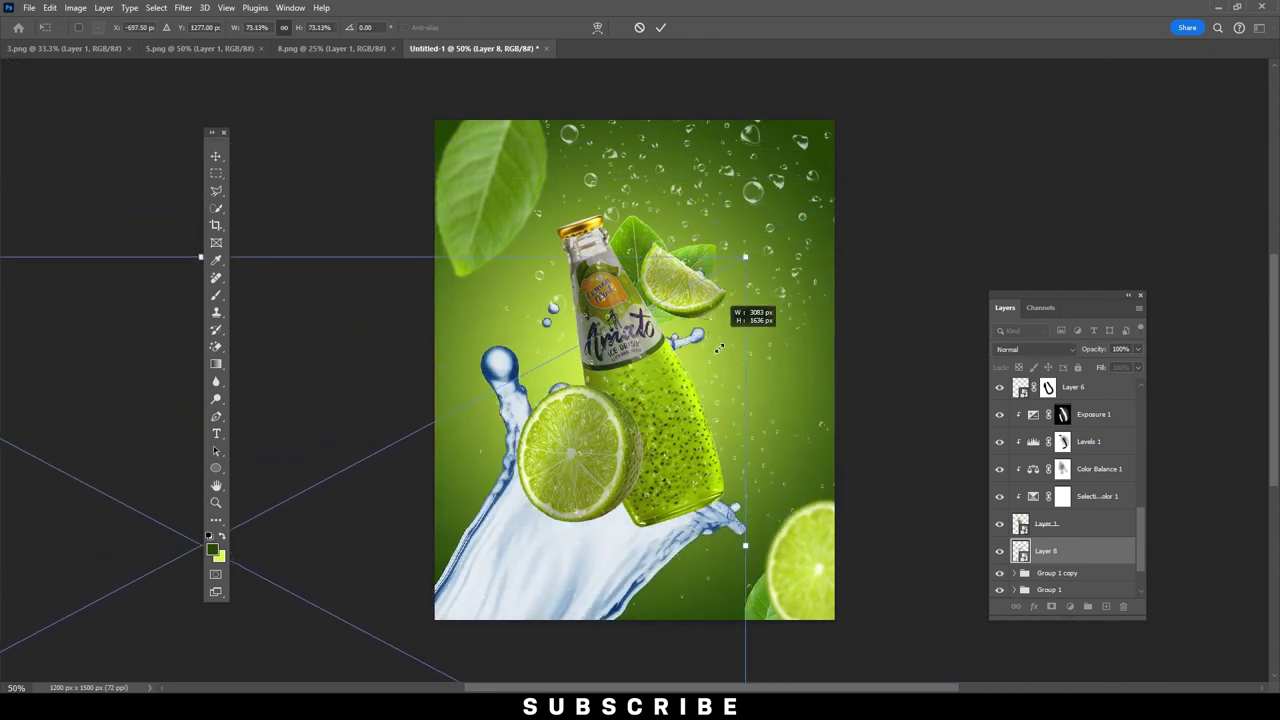
pyautogui.moveTo(335, 407); pyautogui.dragTo(380, 526)
pyautogui.moveTo(509, 457)
pyautogui.mouseDown()
pyautogui.moveTo(727, 401)
pyautogui.moveTo(732, 412)
pyautogui.mouseUp()
pyautogui.press('Return')
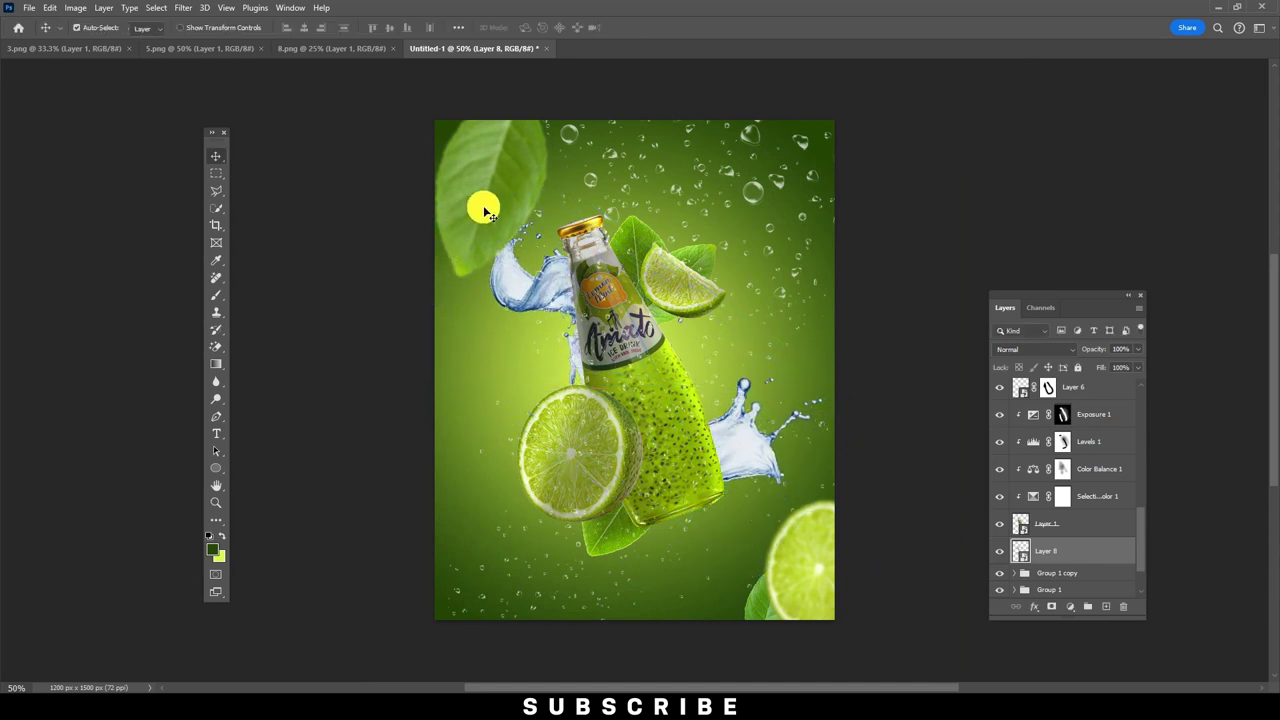
pyautogui.moveTo(480, 206); pyautogui.dragTo(462, 160)
# Clip a Hue/Saturation adjustment to the splash with Hue -137 and Saturation +43.
pyautogui.hotkey('ctrl', 'shift', 'alt', 'e')
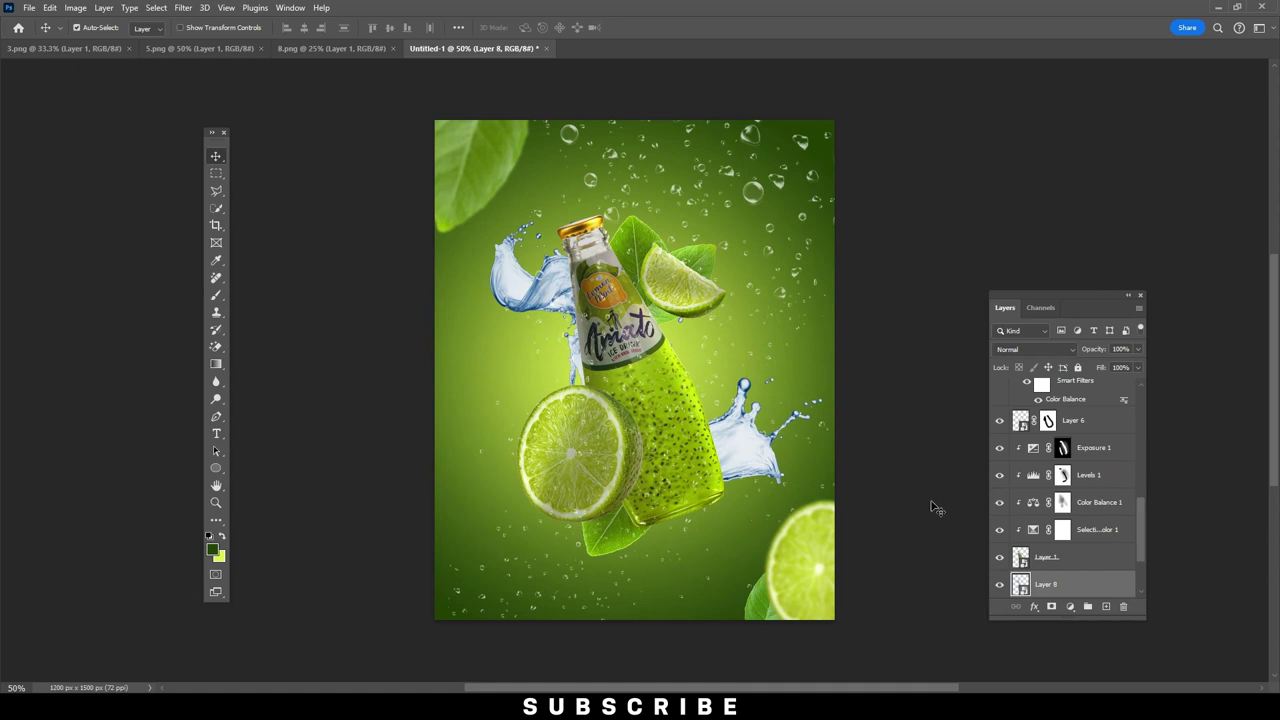
pyautogui.moveTo(1077, 580); pyautogui.dragTo(1035, 565)
pyautogui.click(1070, 606)
pyautogui.click(1104, 479)
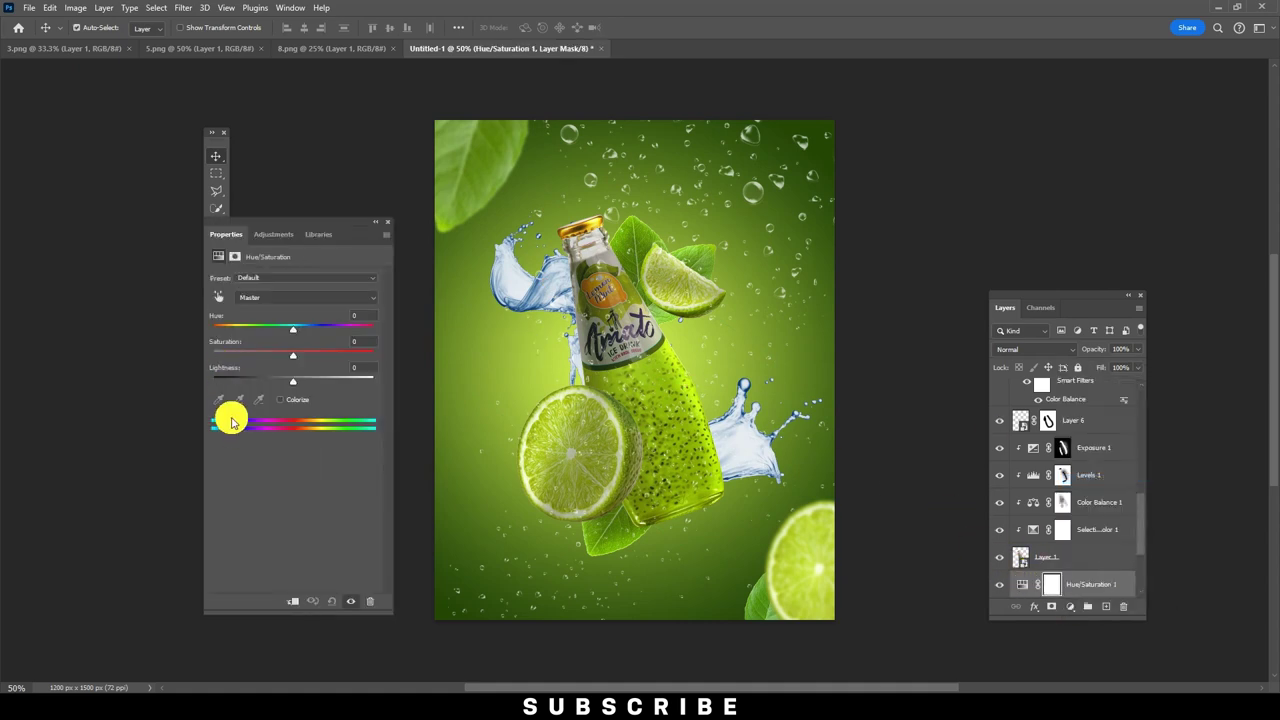
pyautogui.click(292, 601)
pyautogui.moveTo(289, 328); pyautogui.dragTo(273, 331)
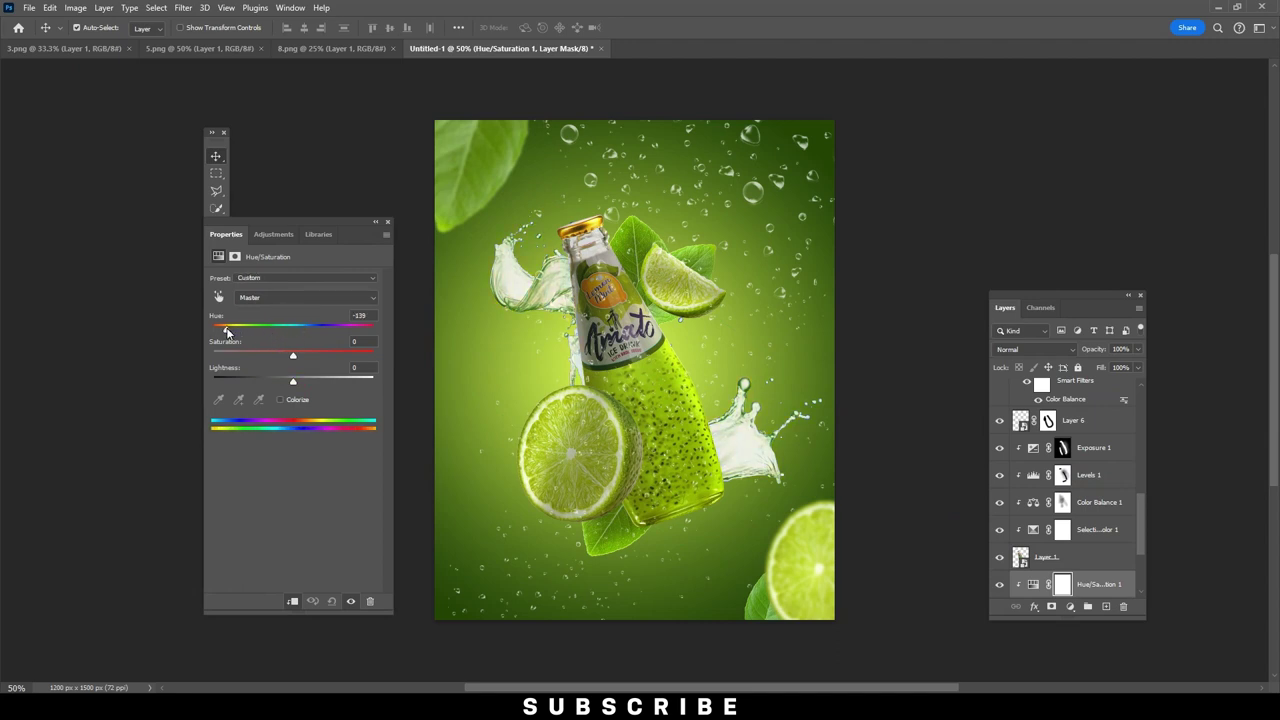
pyautogui.moveTo(288, 357); pyautogui.dragTo(329, 357)
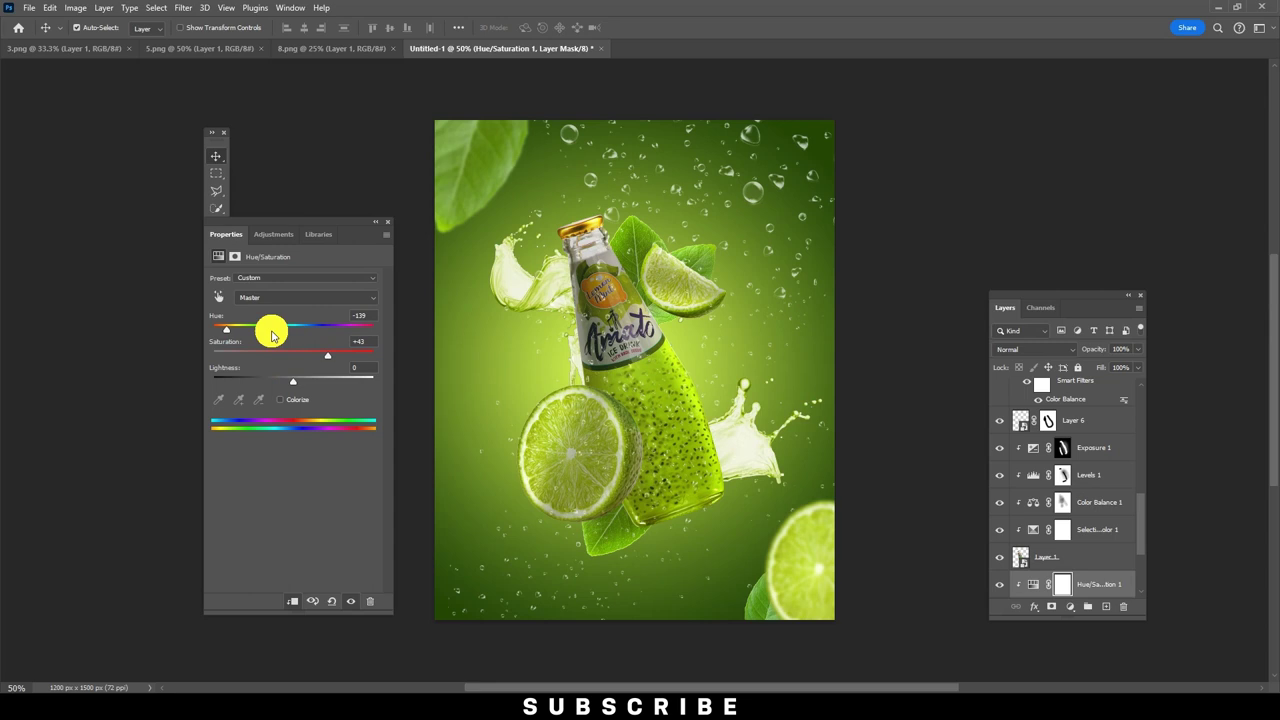
pyautogui.moveTo(226, 331); pyautogui.dragTo(228, 334)
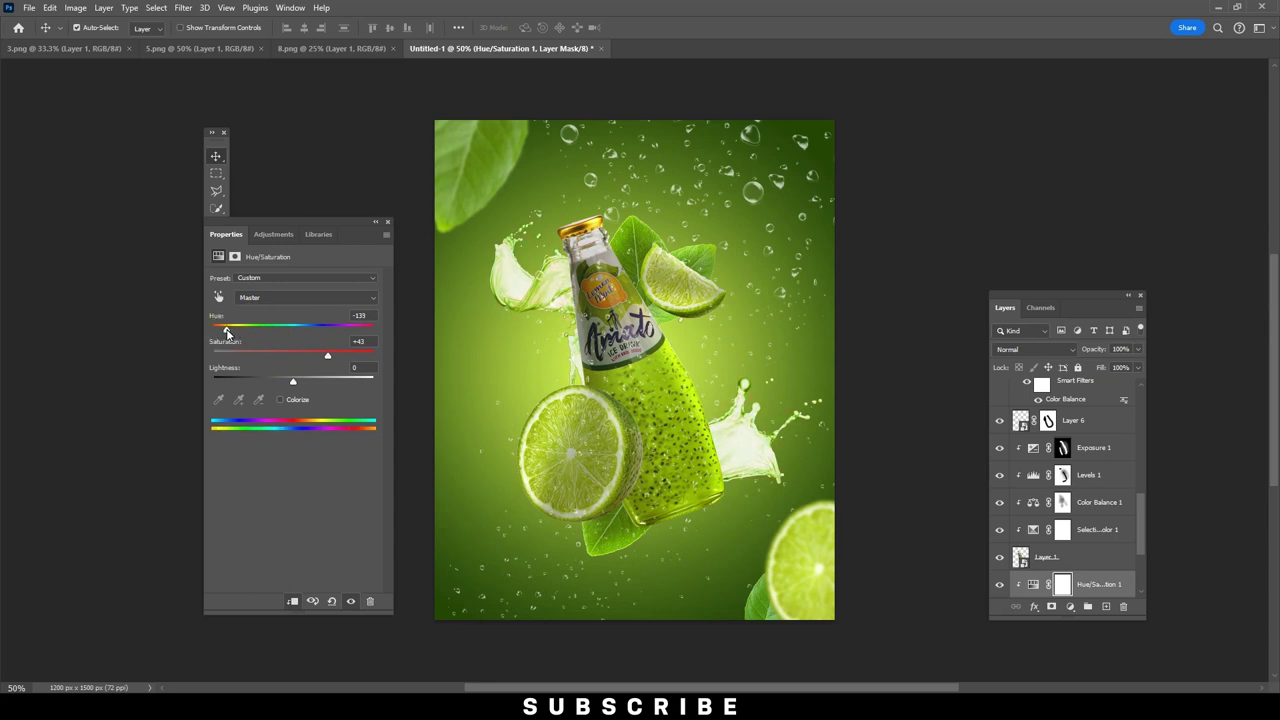
pyautogui.click(387, 222)
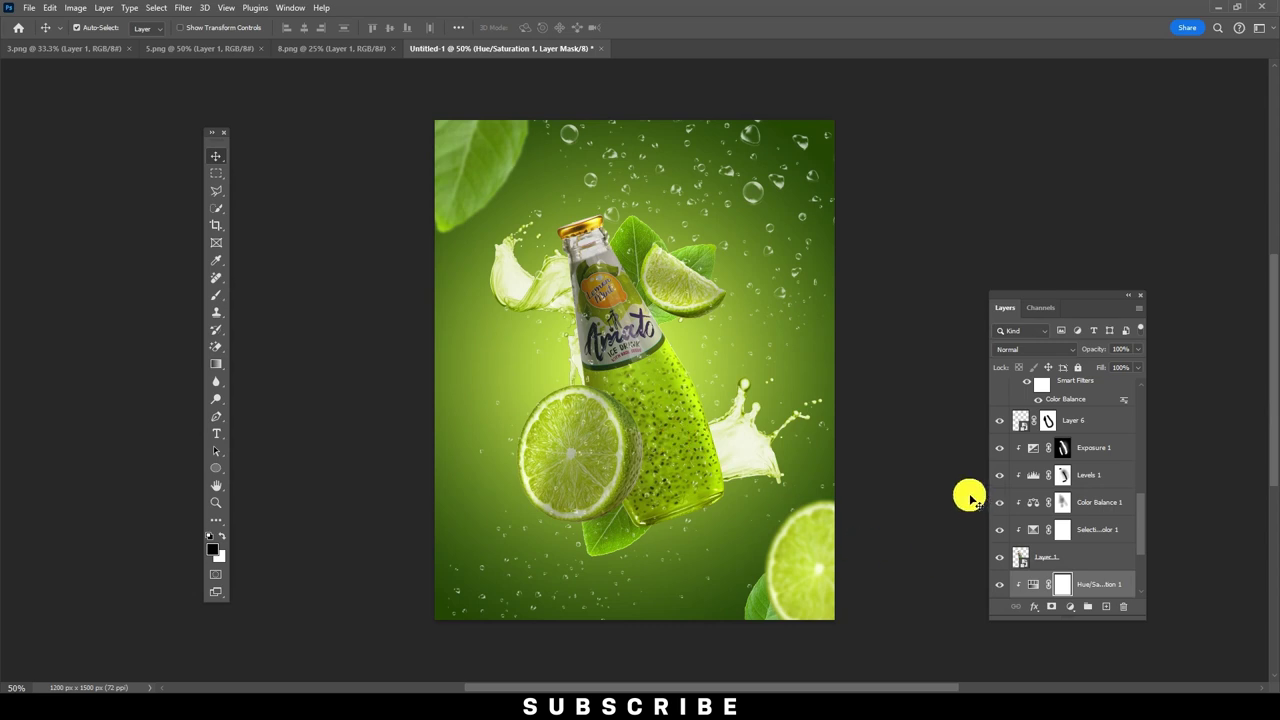
# Clip a Color Balance adjustment to the splash with Green +48 and Yellow -58.
pyautogui.click(1070, 606)
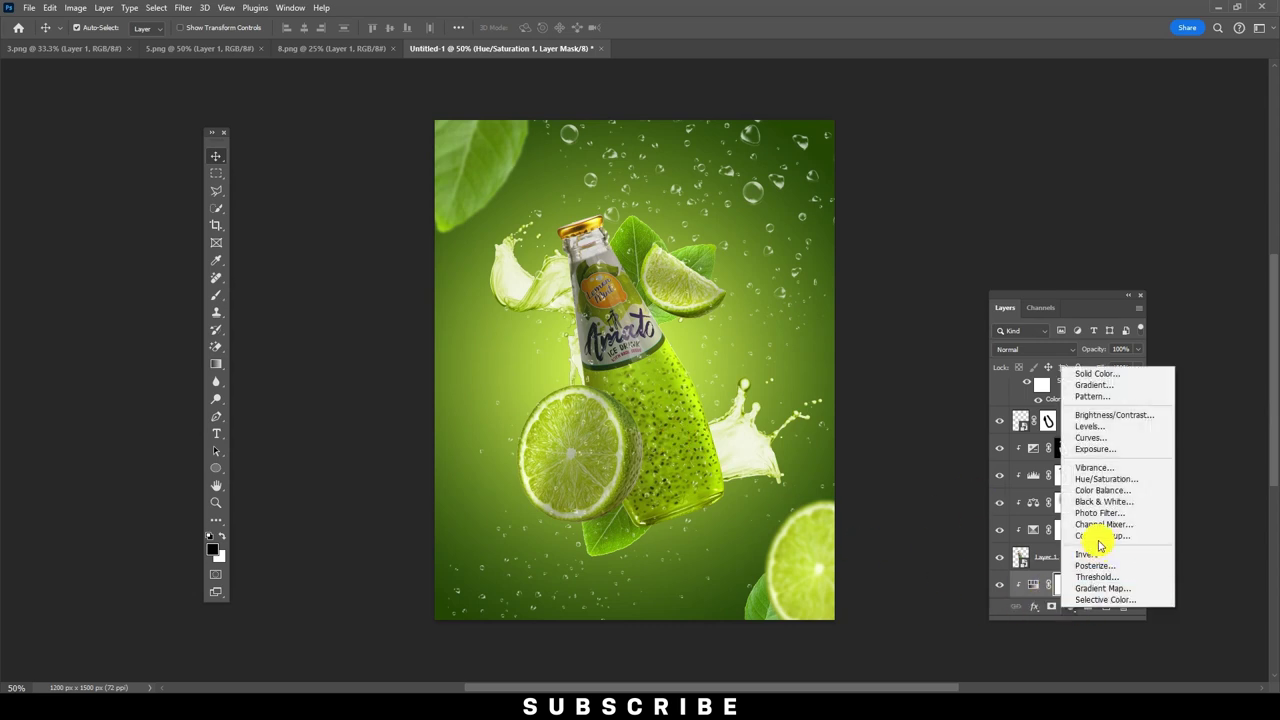
pyautogui.click(1116, 490)
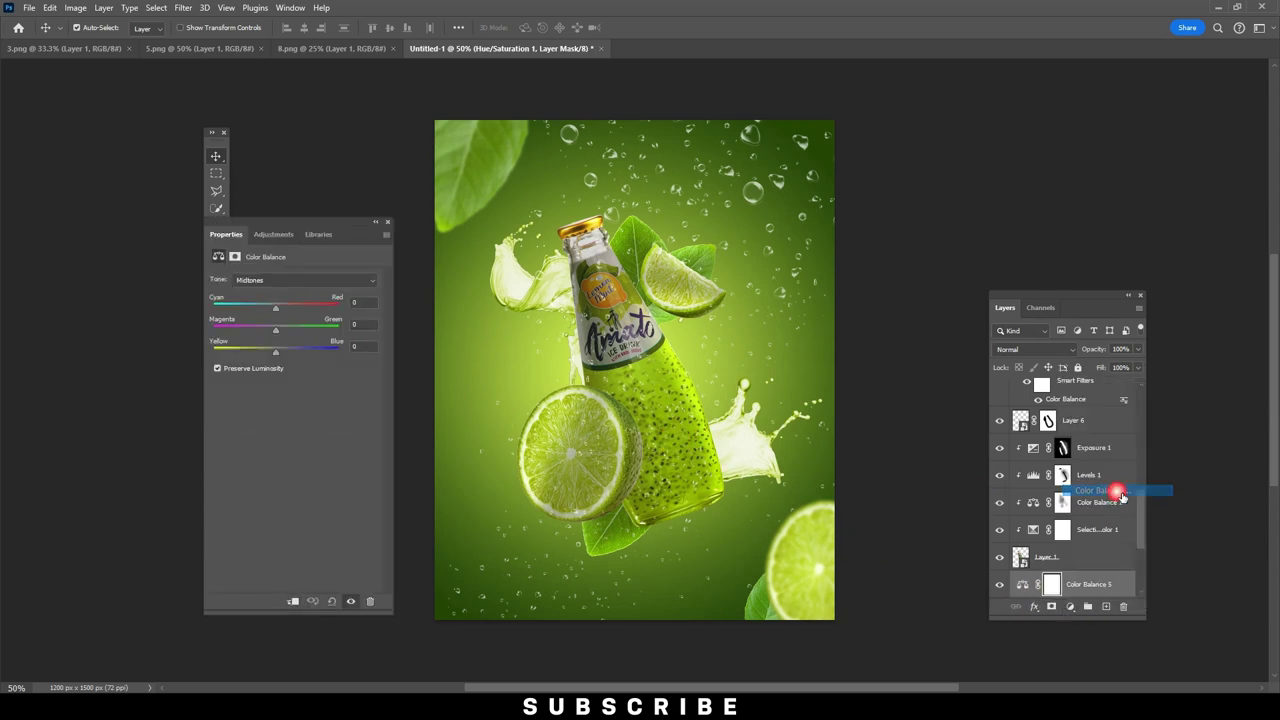
pyautogui.click(292, 601)
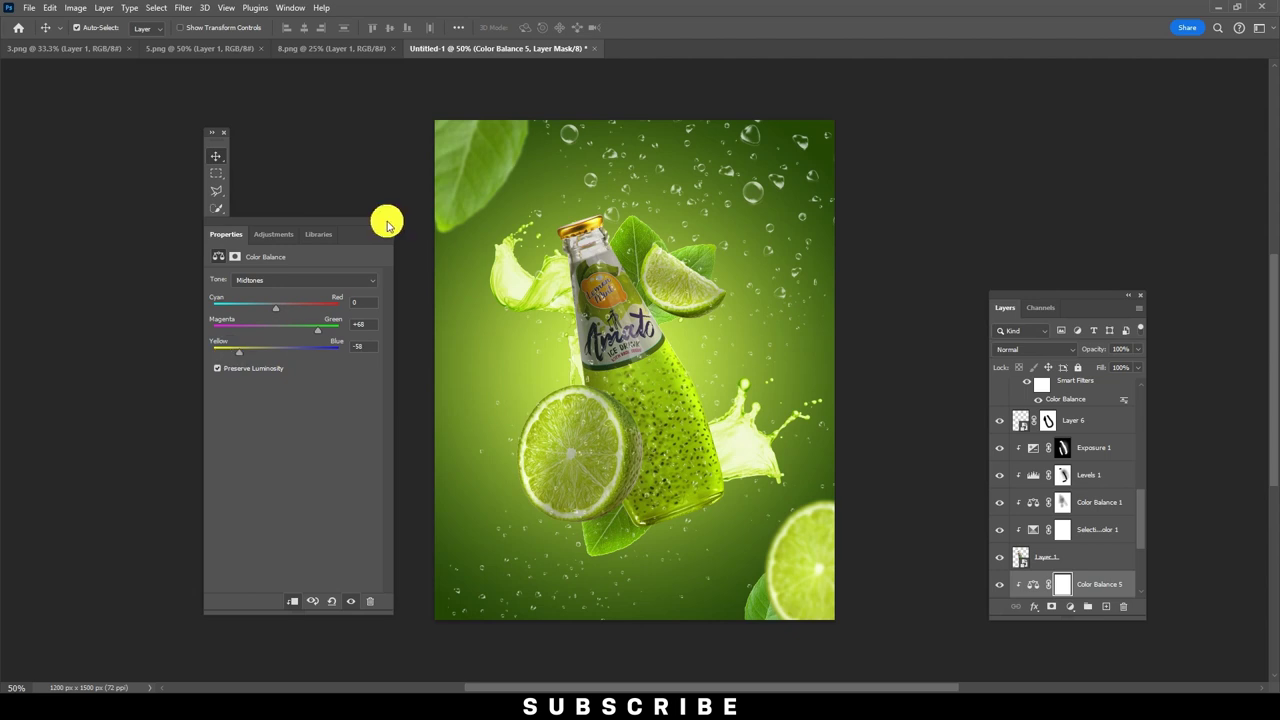
pyautogui.click(388, 223)
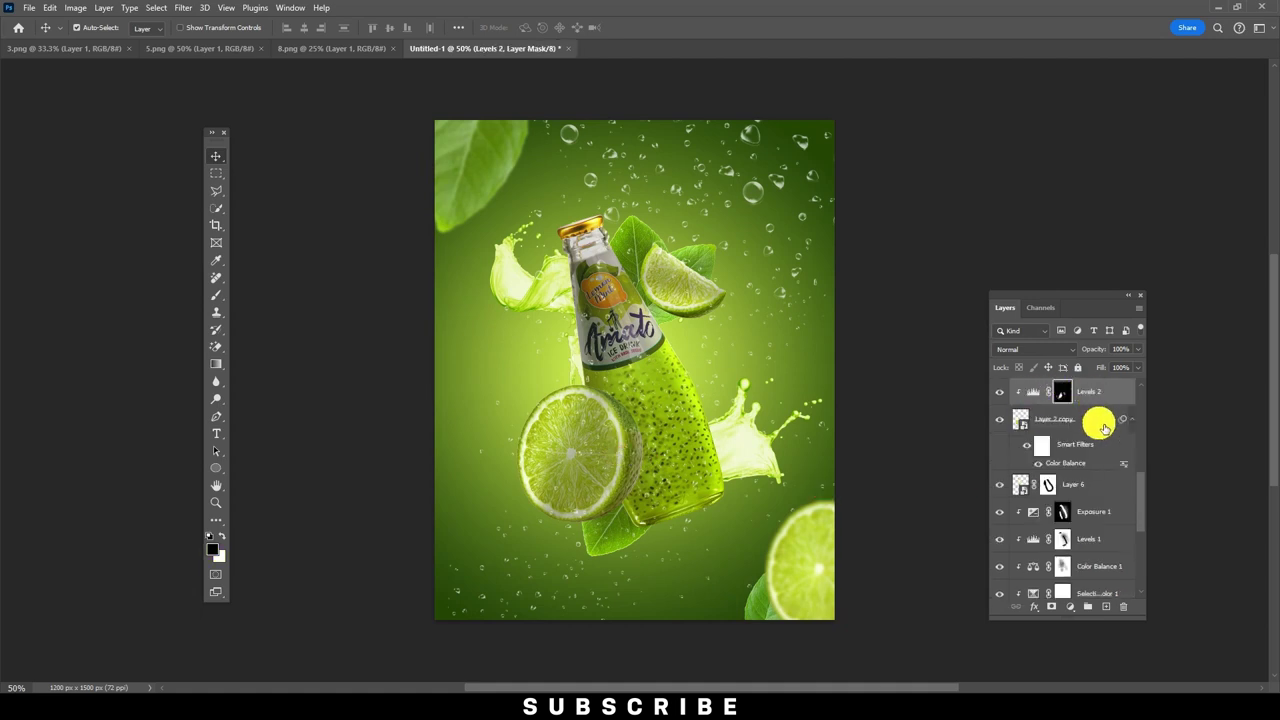
# Set up a black soft brush at 28% opacity, size 200, on a new empty layer.
pyautogui.click(1103, 427)
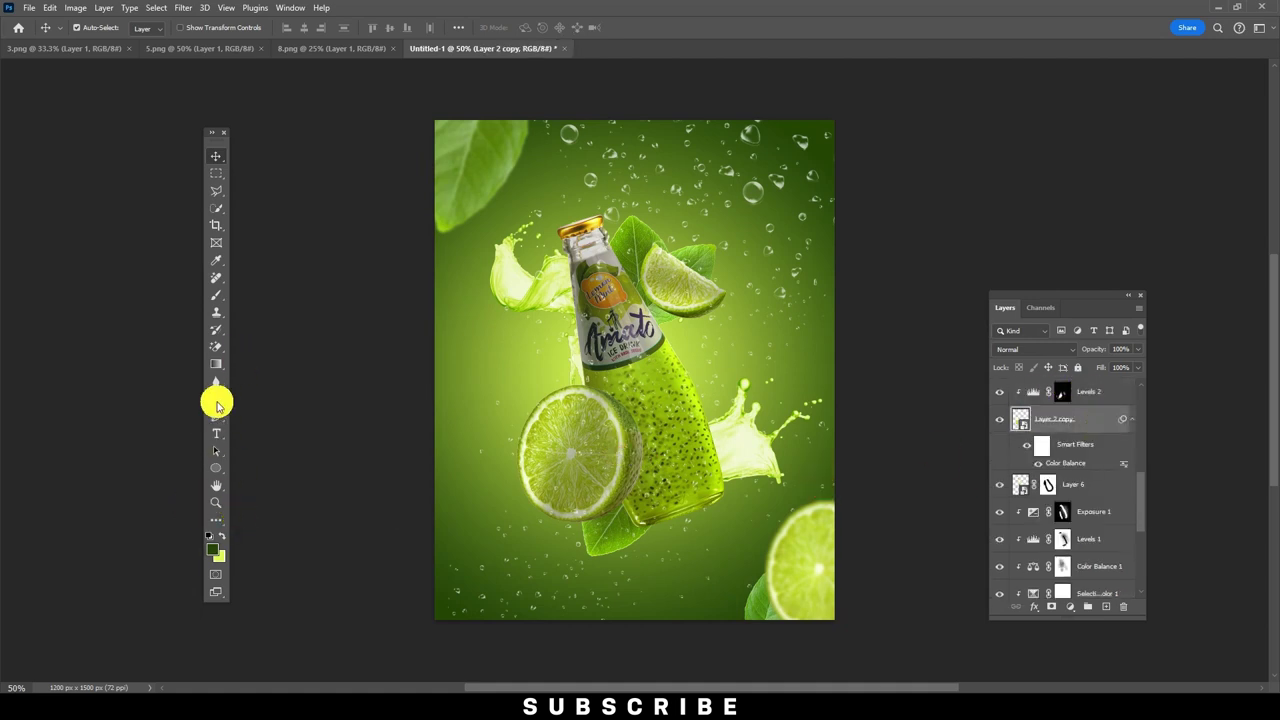
pyautogui.click(213, 549)
pyautogui.click(514, 517)
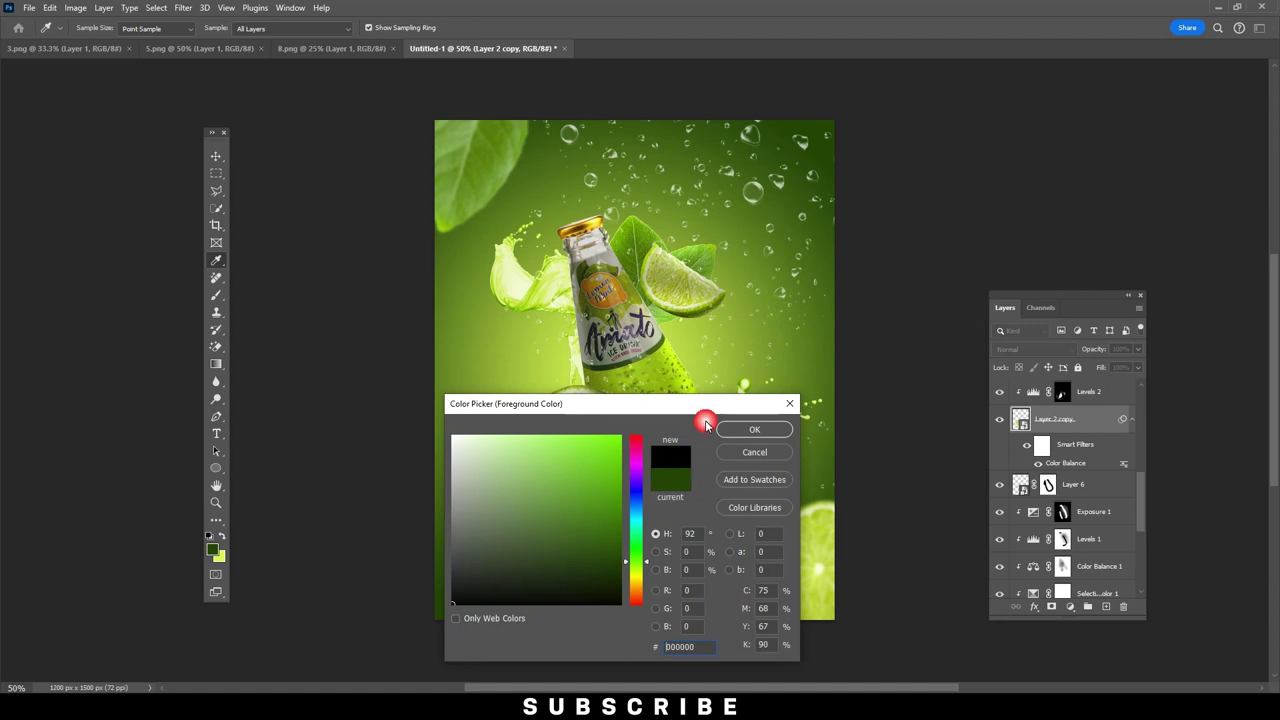
pyautogui.click(785, 428)
pyautogui.click(215, 295)
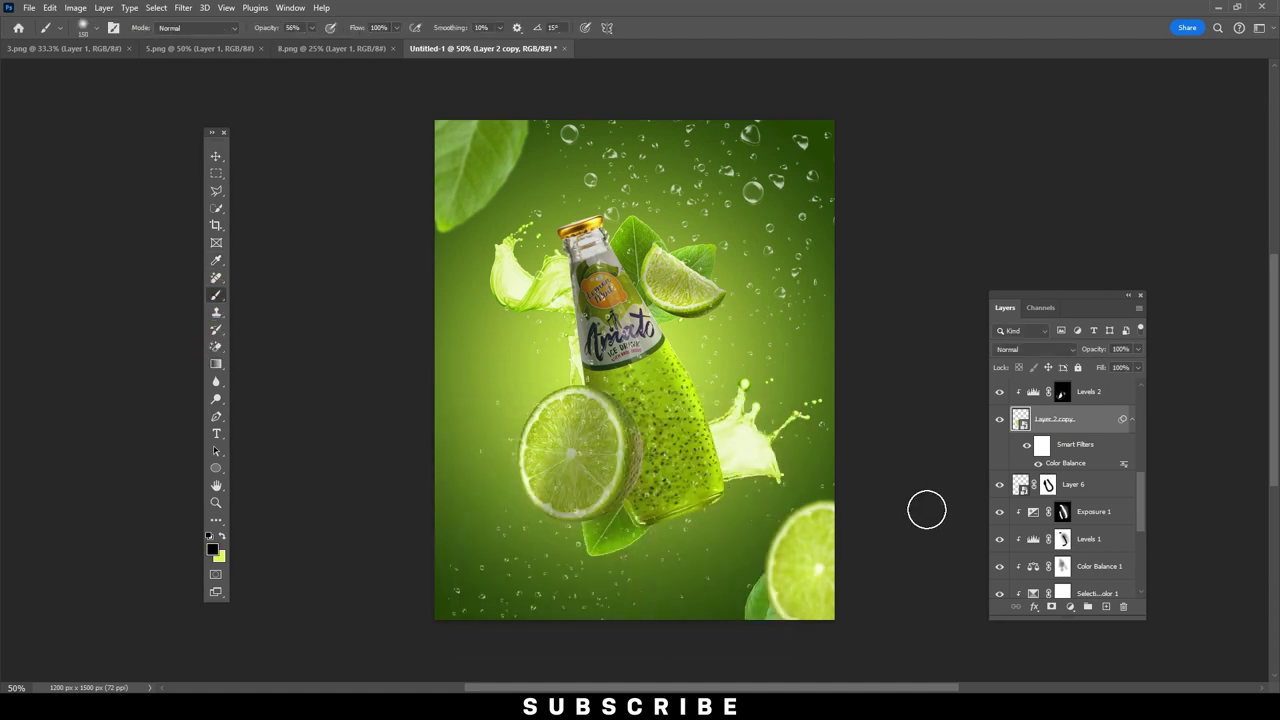
pyautogui.hotkey('ctrl', 'shift', 'alt', 'n')
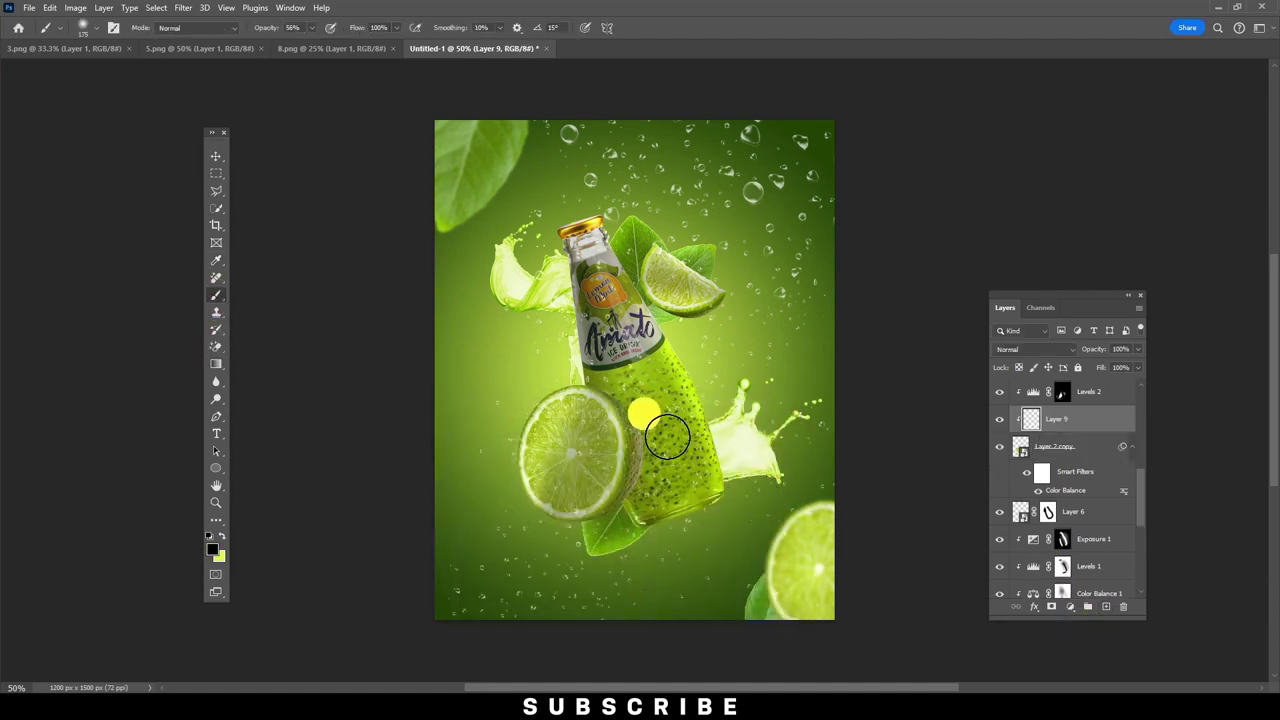
pyautogui.click(311, 28)
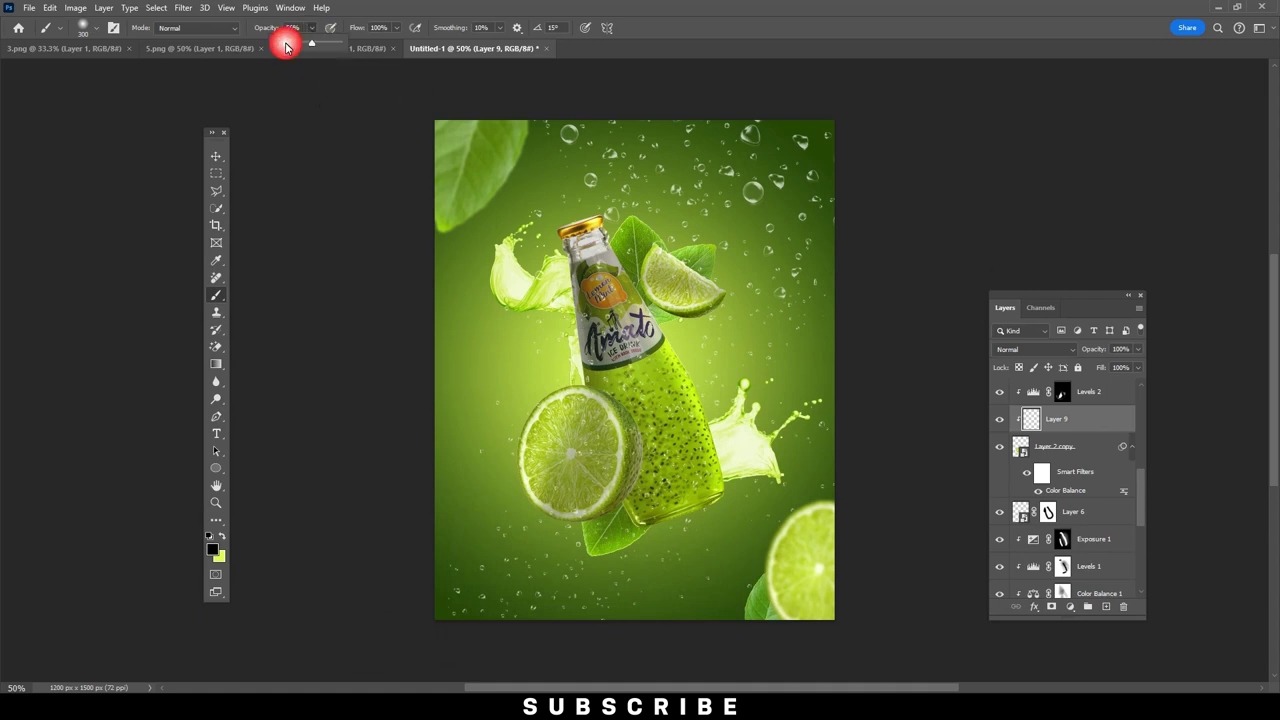
pyautogui.moveTo(686, 434); pyautogui.dragTo(643, 423)
pyautogui.press('[')
pyautogui.press('[')
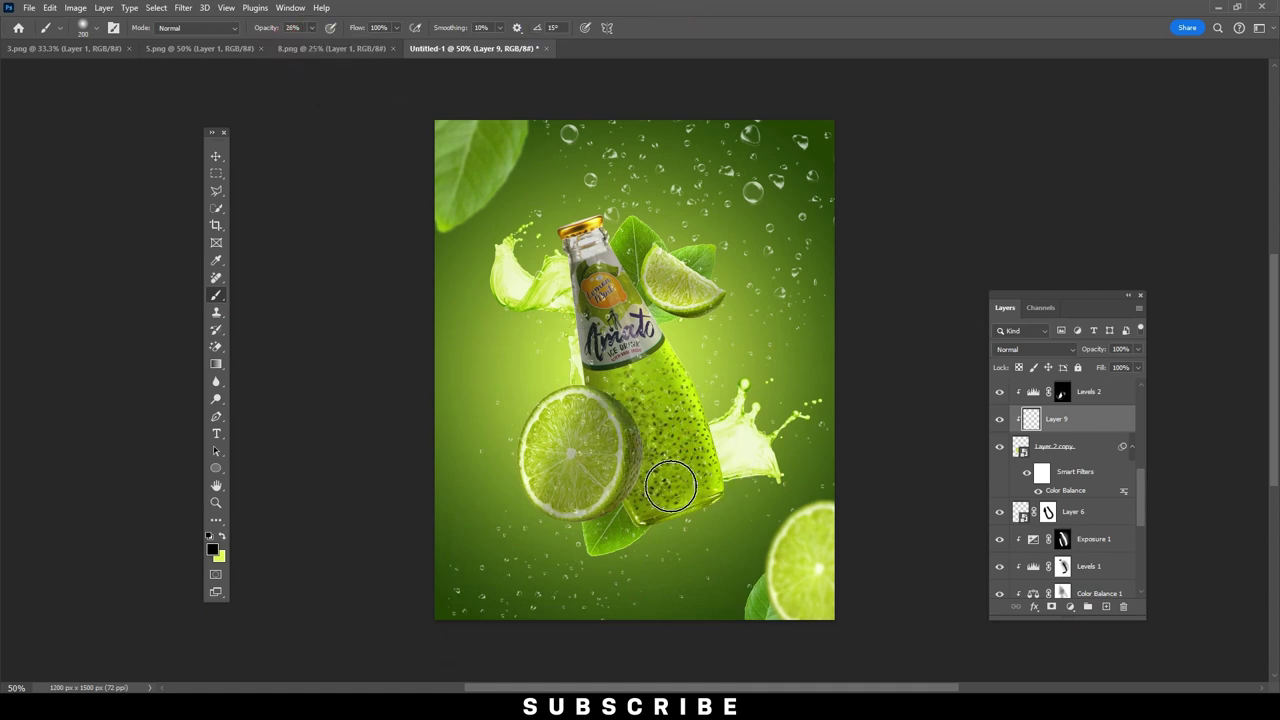
# Place Layer 9 just above Layer 6 and paint dark shading over the lower bottle.
pyautogui.hotkey('ctrl', 'z')
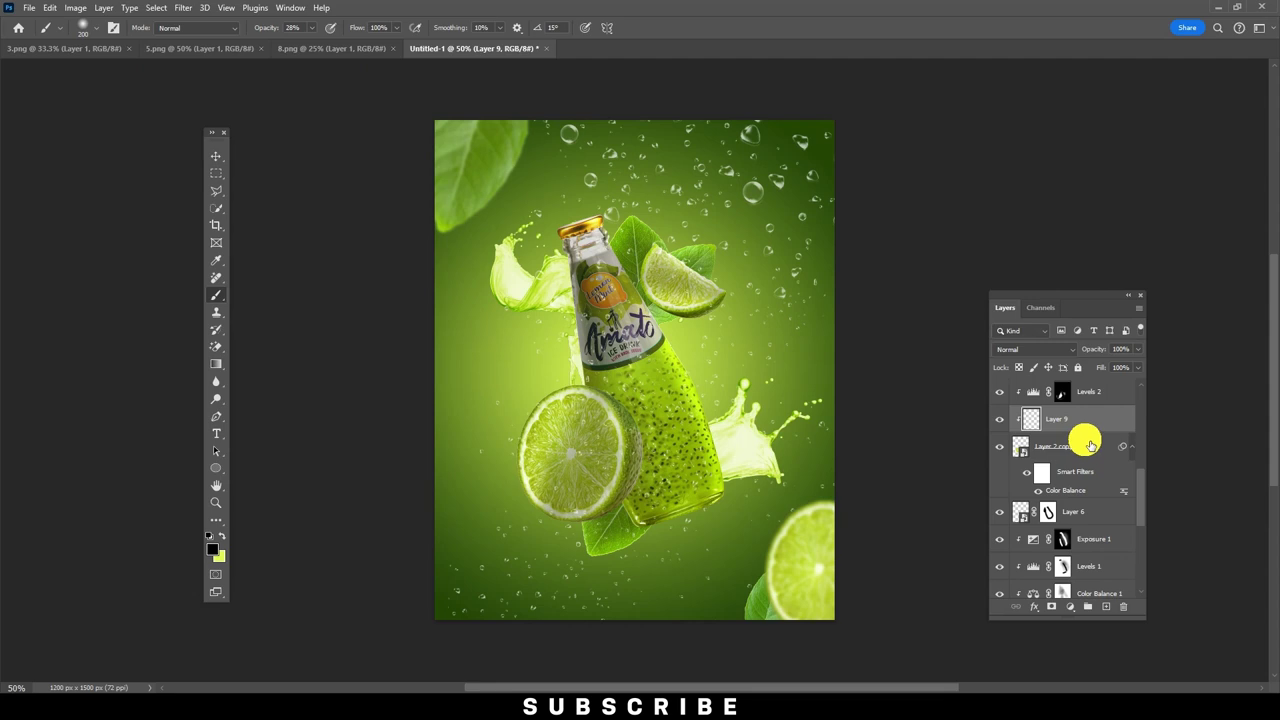
pyautogui.moveTo(1088, 440); pyautogui.dragTo(1075, 495)
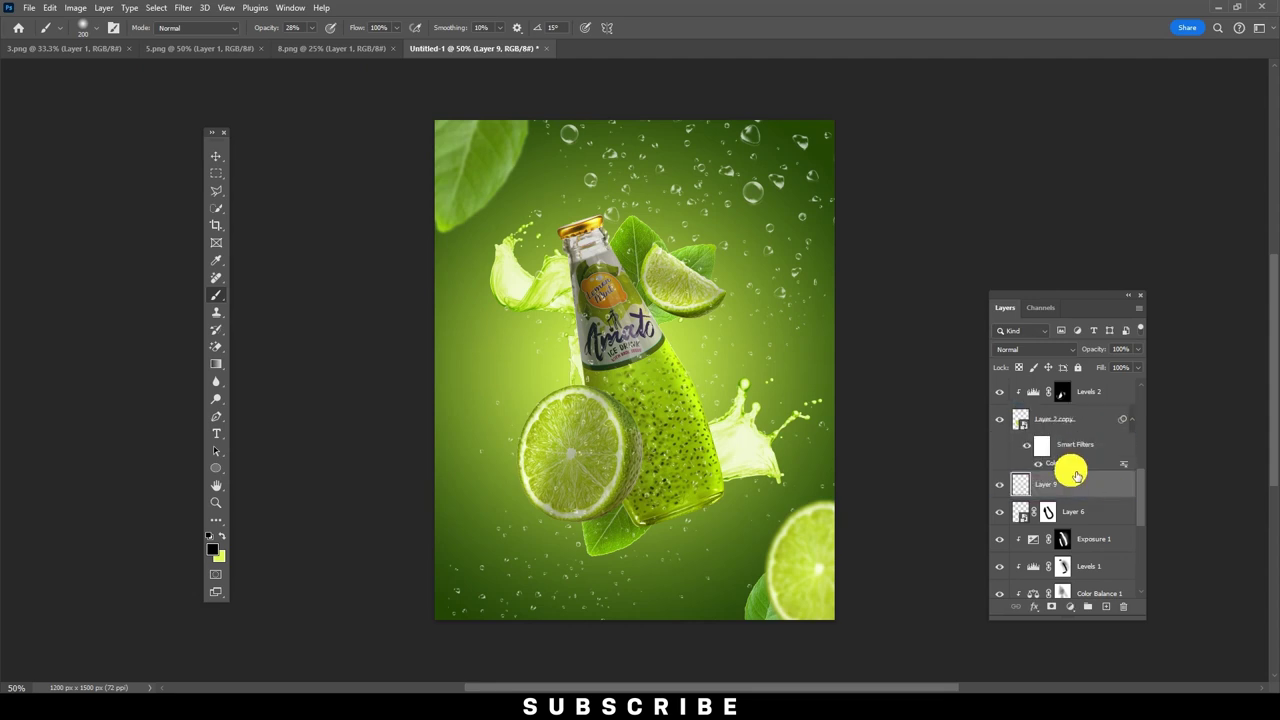
pyautogui.moveTo(665, 492); pyautogui.dragTo(668, 465)
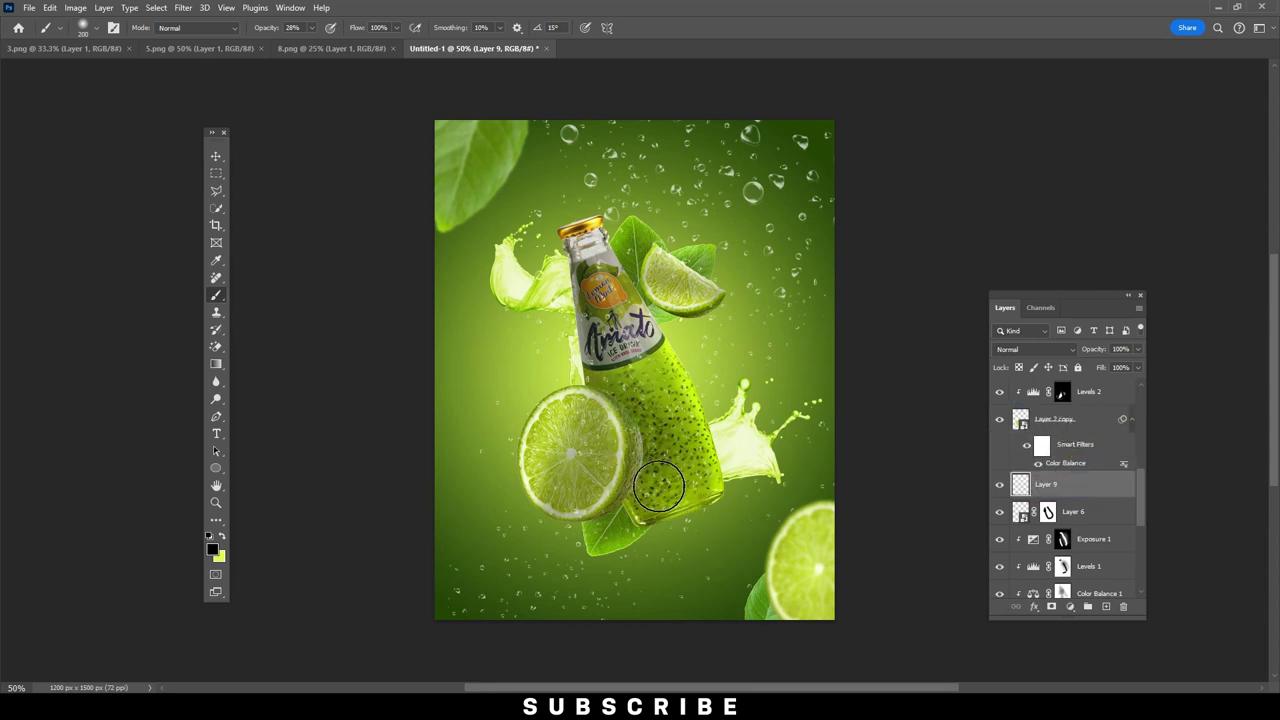
pyautogui.moveTo(657, 505); pyautogui.dragTo(635, 430)
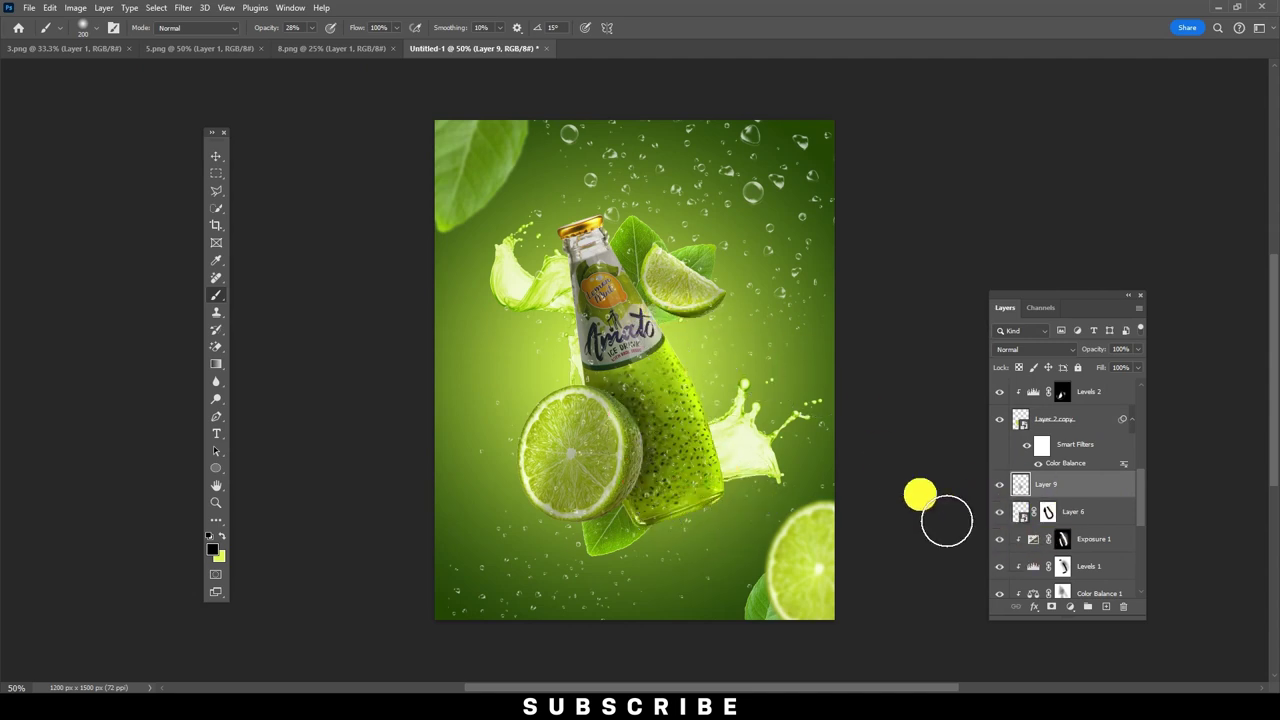
# Add a new empty Layer 10 for the shadow beneath the bottle.
pyautogui.scroll(-5, 1065, 540)
pyautogui.click(1063, 577)
pyautogui.scroll(-3, 1075, 585)
pyautogui.moveTo(1079, 507); pyautogui.dragTo(1098, 552)
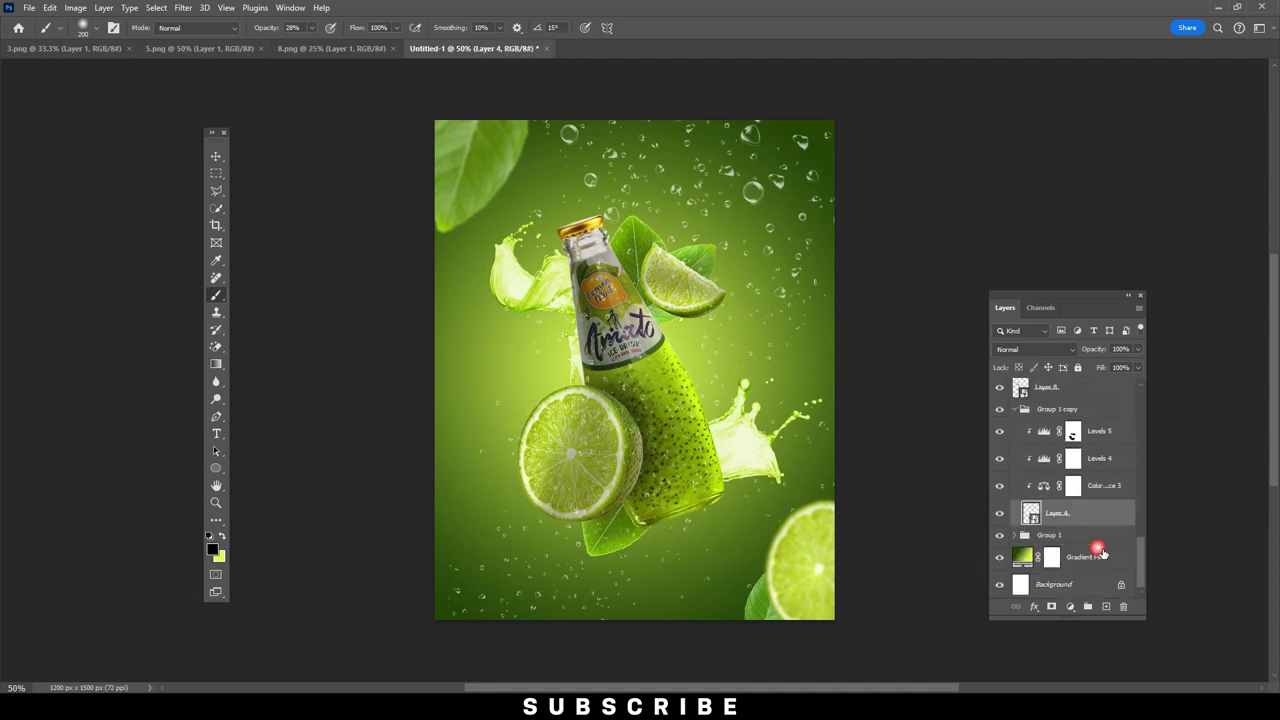
pyautogui.keyDown('ctrl'); pyautogui.click(1106, 606); pyautogui.keyUp('ctrl')
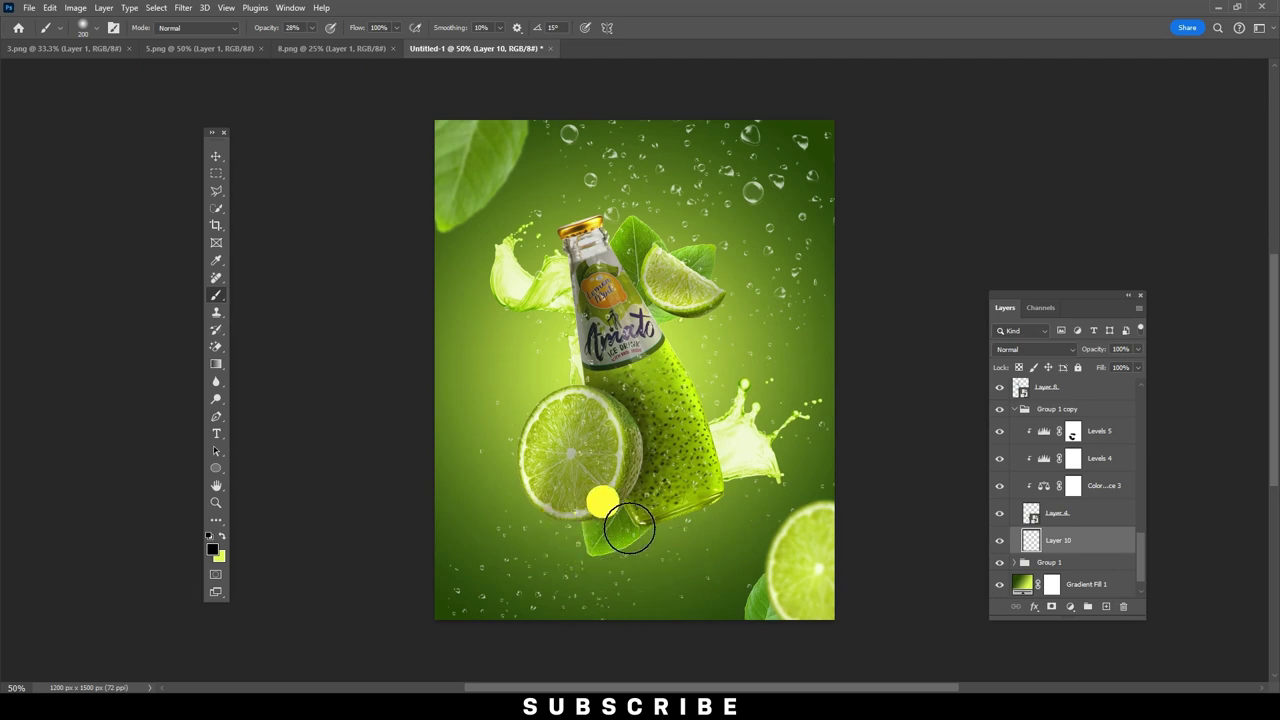
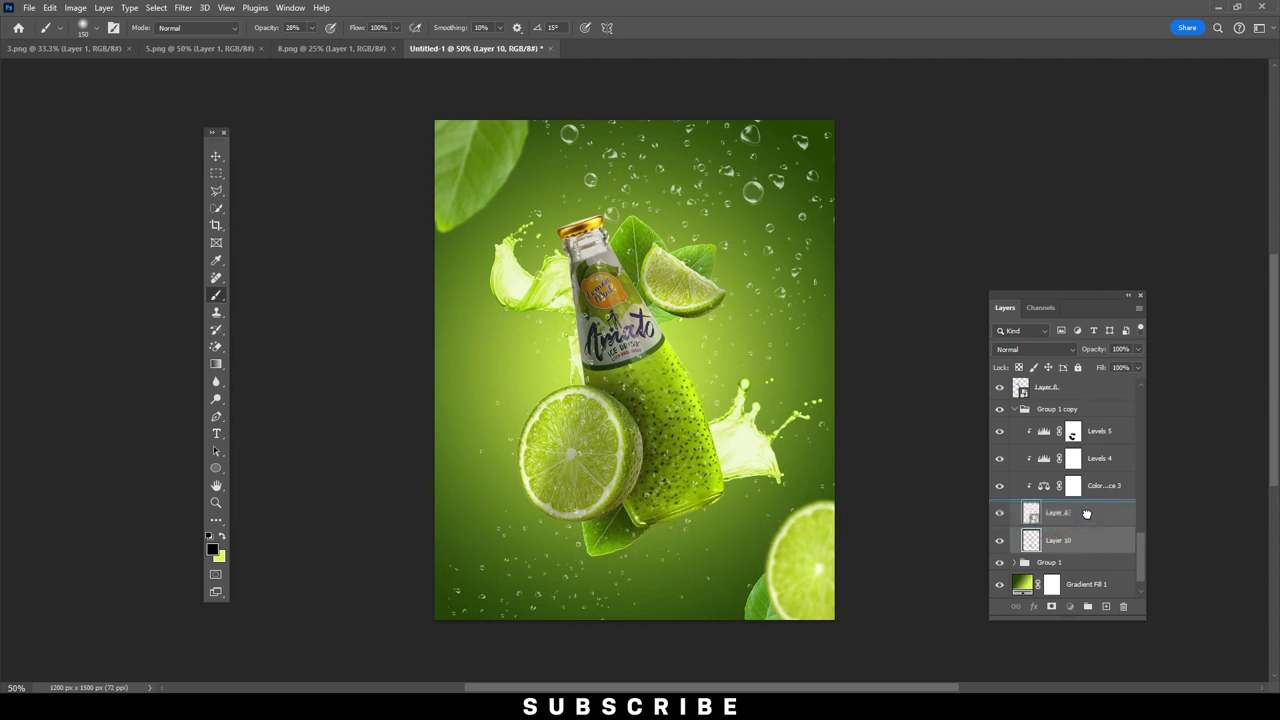
# Move Layer 10 above Layer 4 and clip it, then briefly hide and reshow Layer 8's splashes.
pyautogui.moveTo(1086, 541); pyautogui.dragTo(1080, 505)
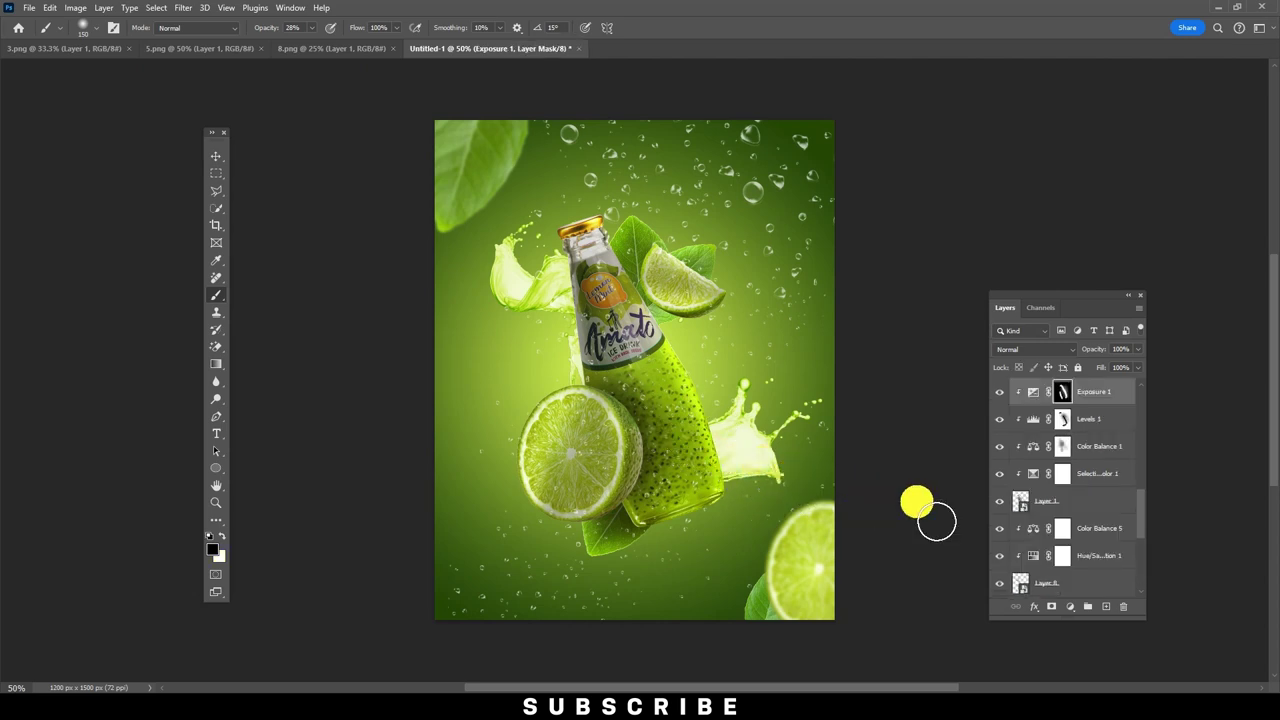
pyautogui.scroll(-5, 1094, 506)
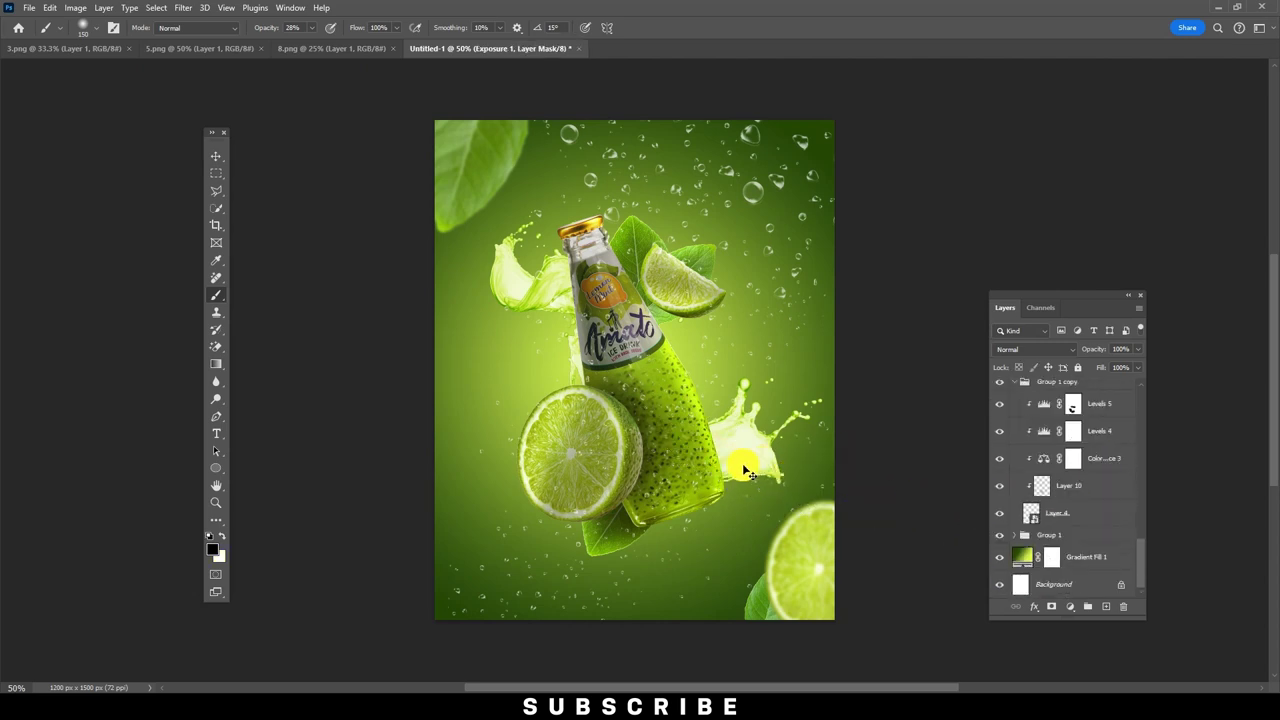
pyautogui.keyDown('ctrl'); pyautogui.click(758, 462); pyautogui.keyUp('ctrl')
pyautogui.click(1000, 392)
pyautogui.click(1000, 392)
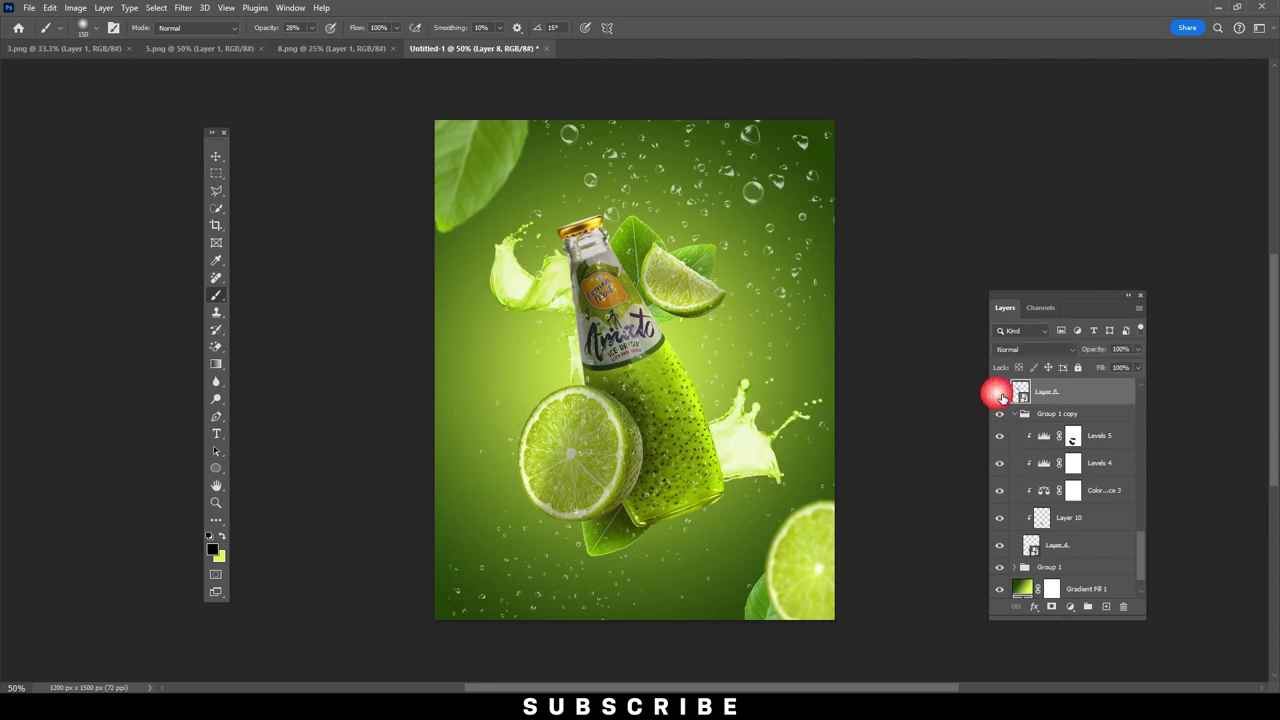
pyautogui.scroll(2, 1063, 443)
pyautogui.scroll(1, 1089, 466)
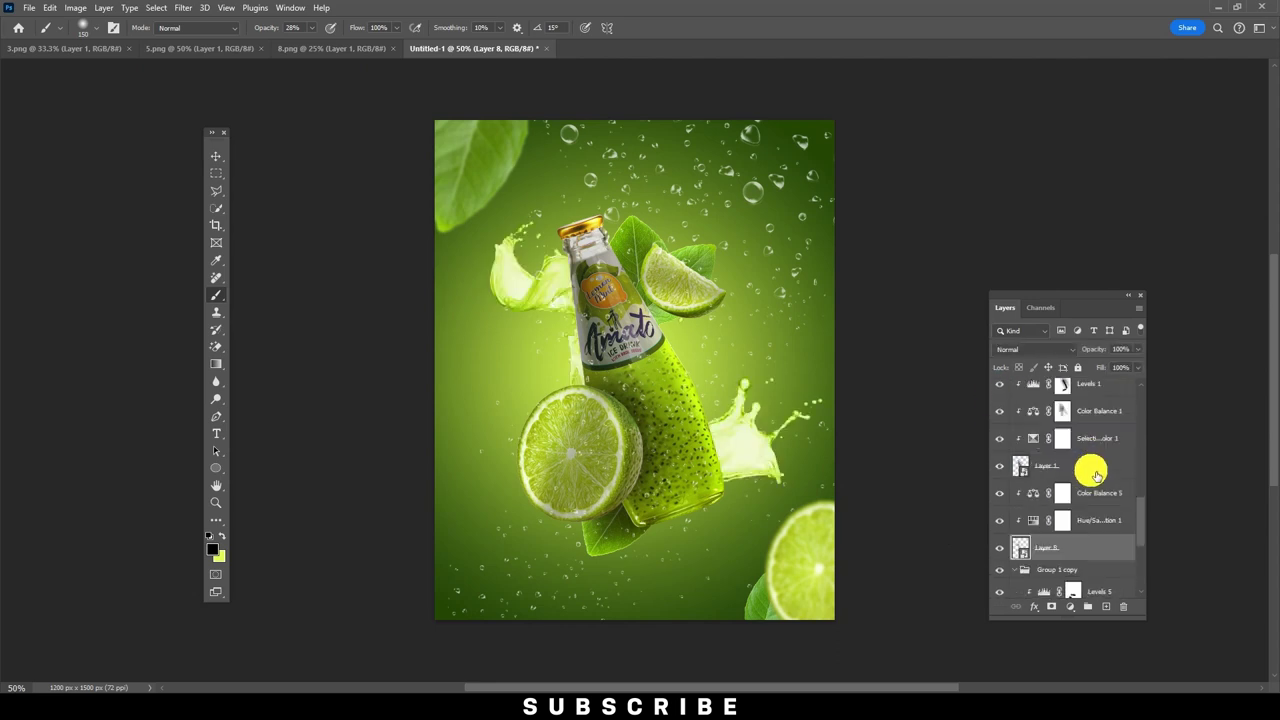
# Add a new layer above Layer 8 and paint faint highlight strokes along the bottle.
pyautogui.click(1107, 608)
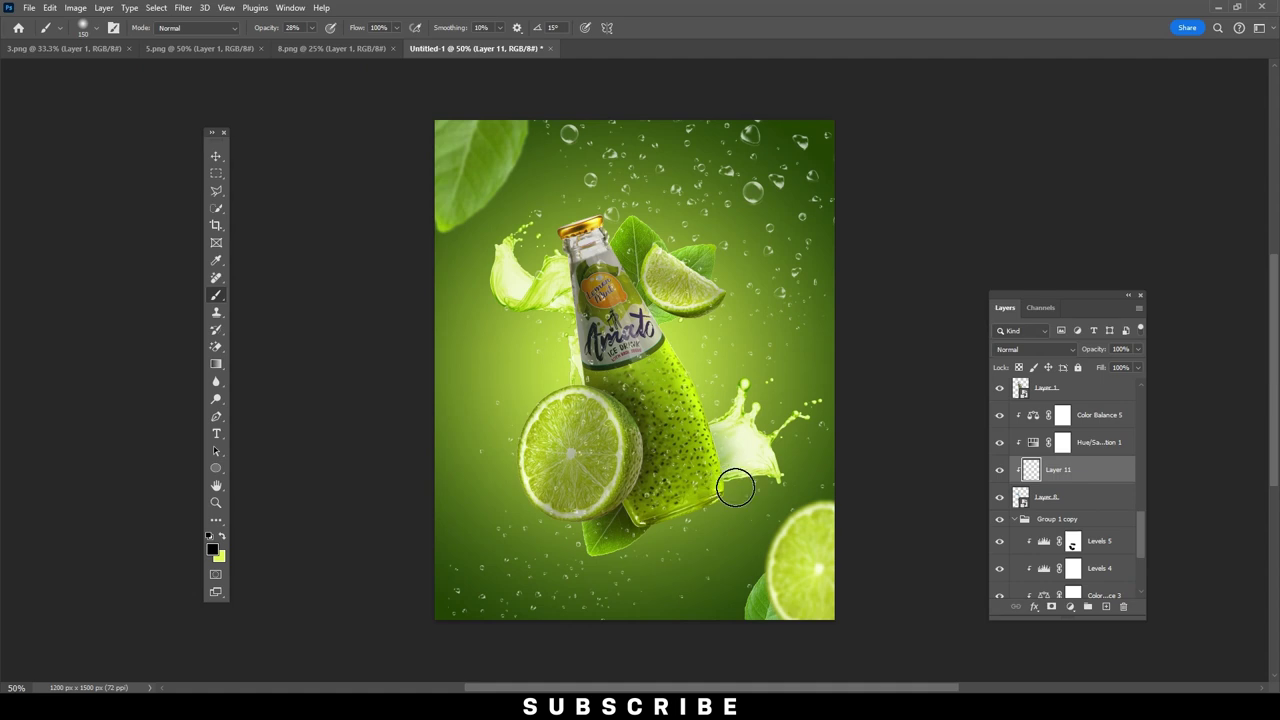
pyautogui.moveTo(698, 444); pyautogui.dragTo(652, 346)
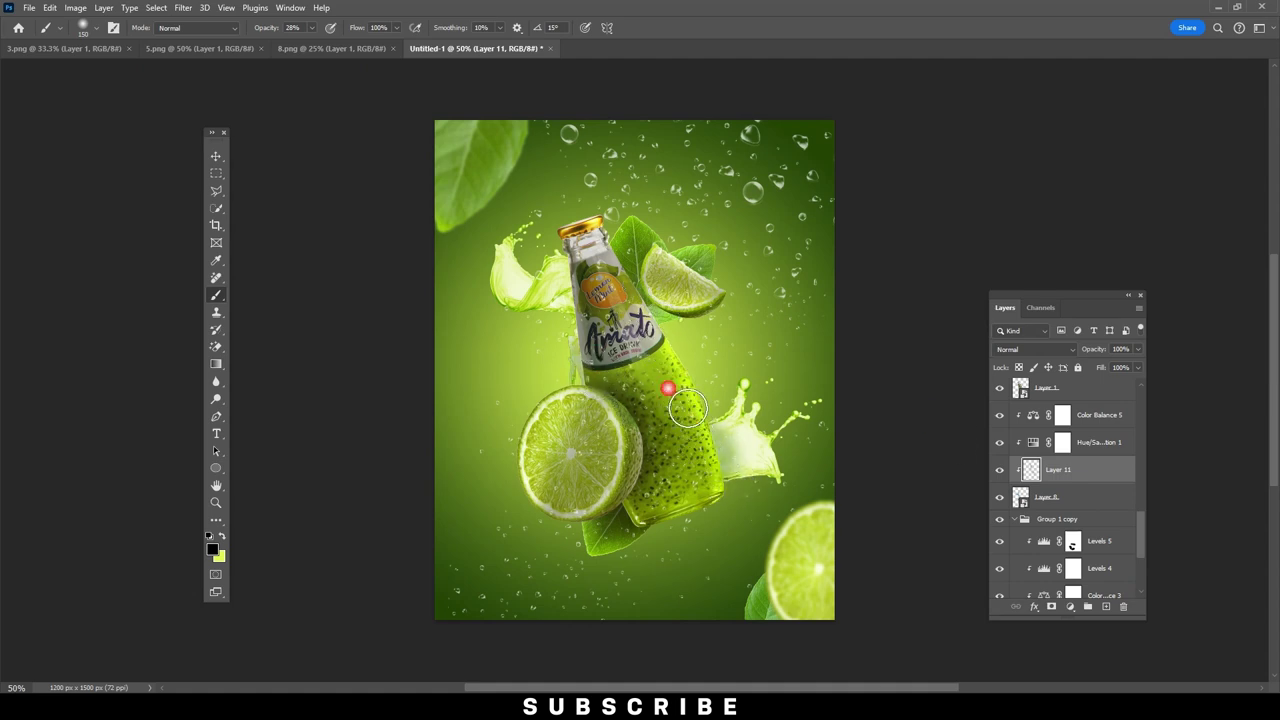
pyautogui.moveTo(849, 549); pyautogui.dragTo(732, 484)
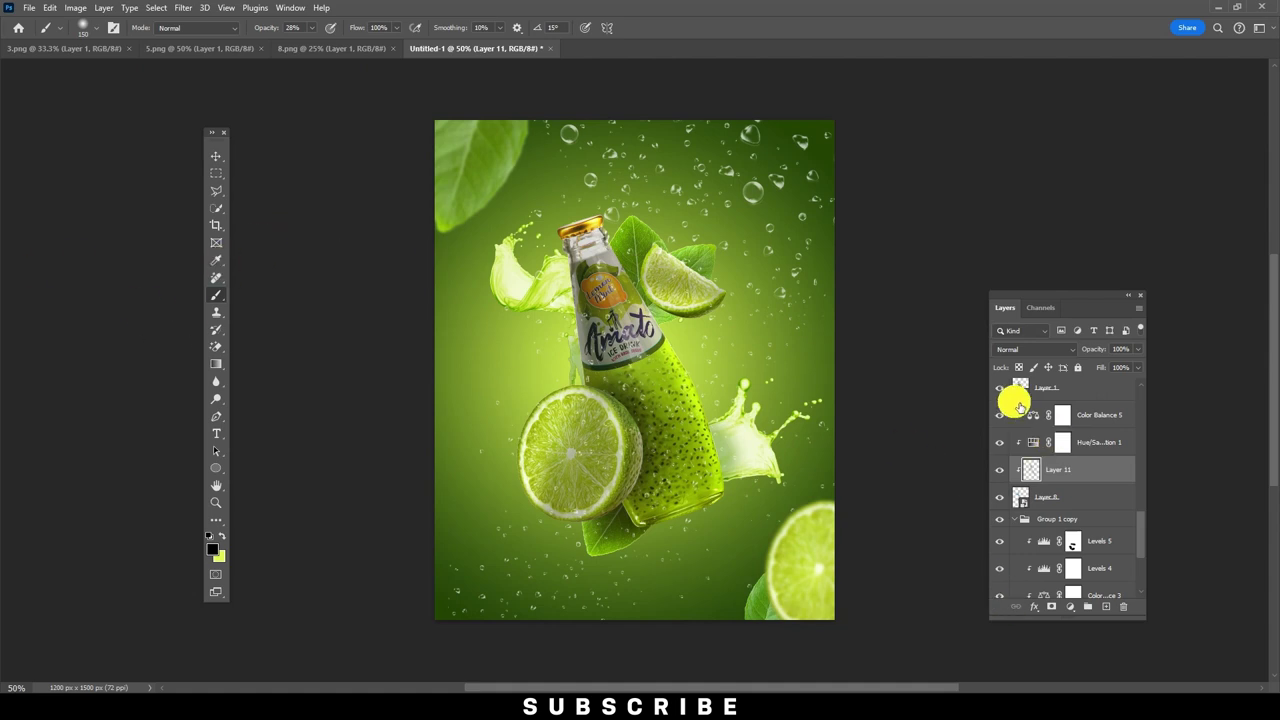
# Add another new empty layer directly above Layer 4.
pyautogui.click(1073, 541)
pyautogui.scroll(-2, 1086, 525)
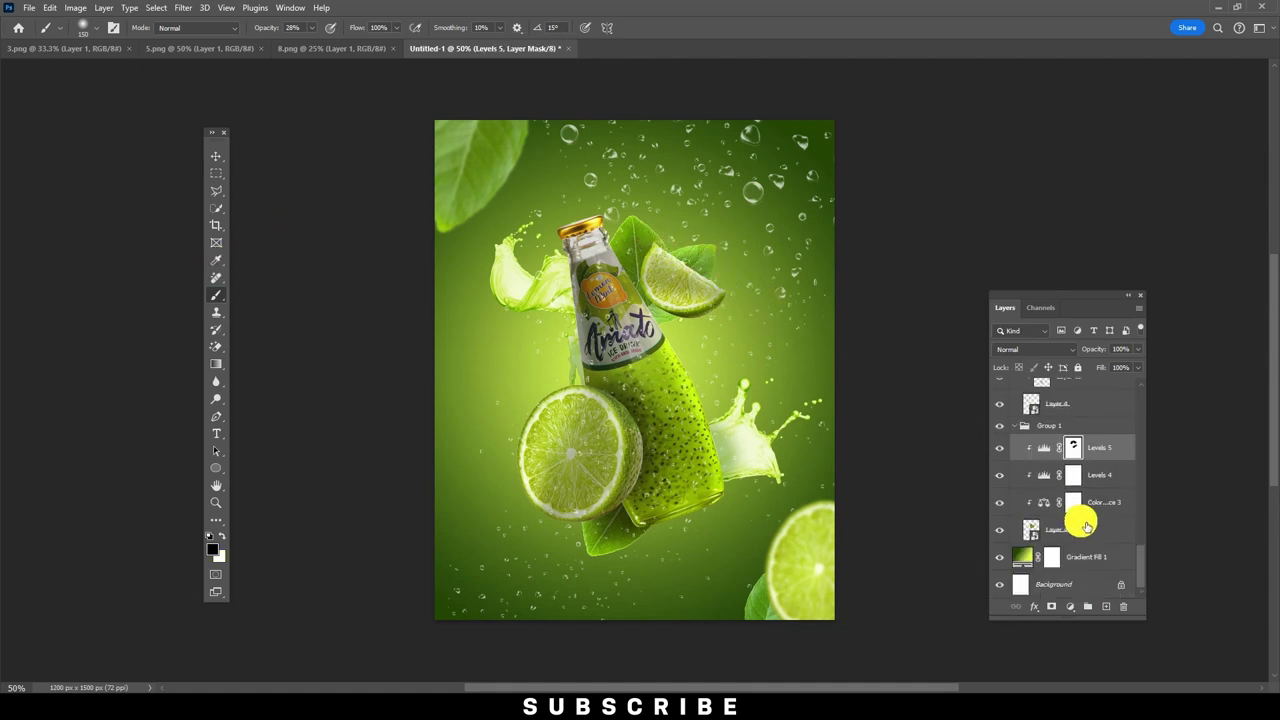
pyautogui.click(1105, 530)
pyautogui.click(1106, 606)
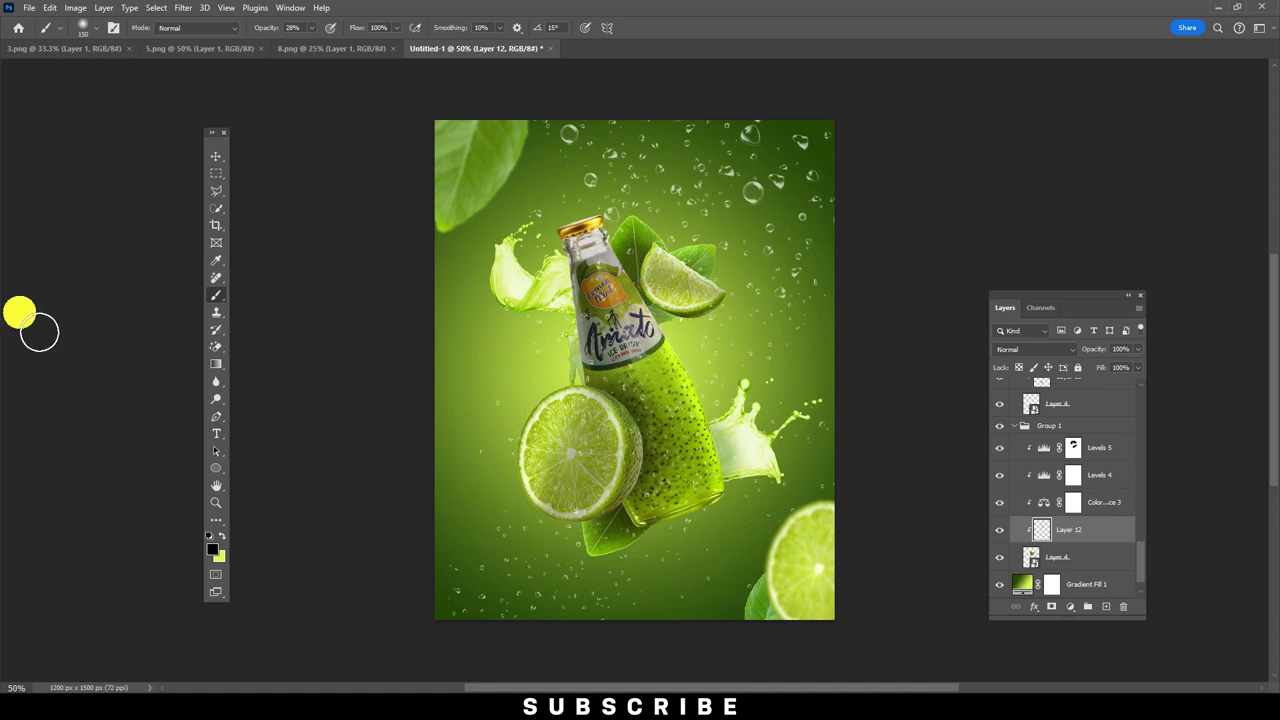
# Add a Levels adjustment layer above Color Balance 4.
pyautogui.click(215, 156)
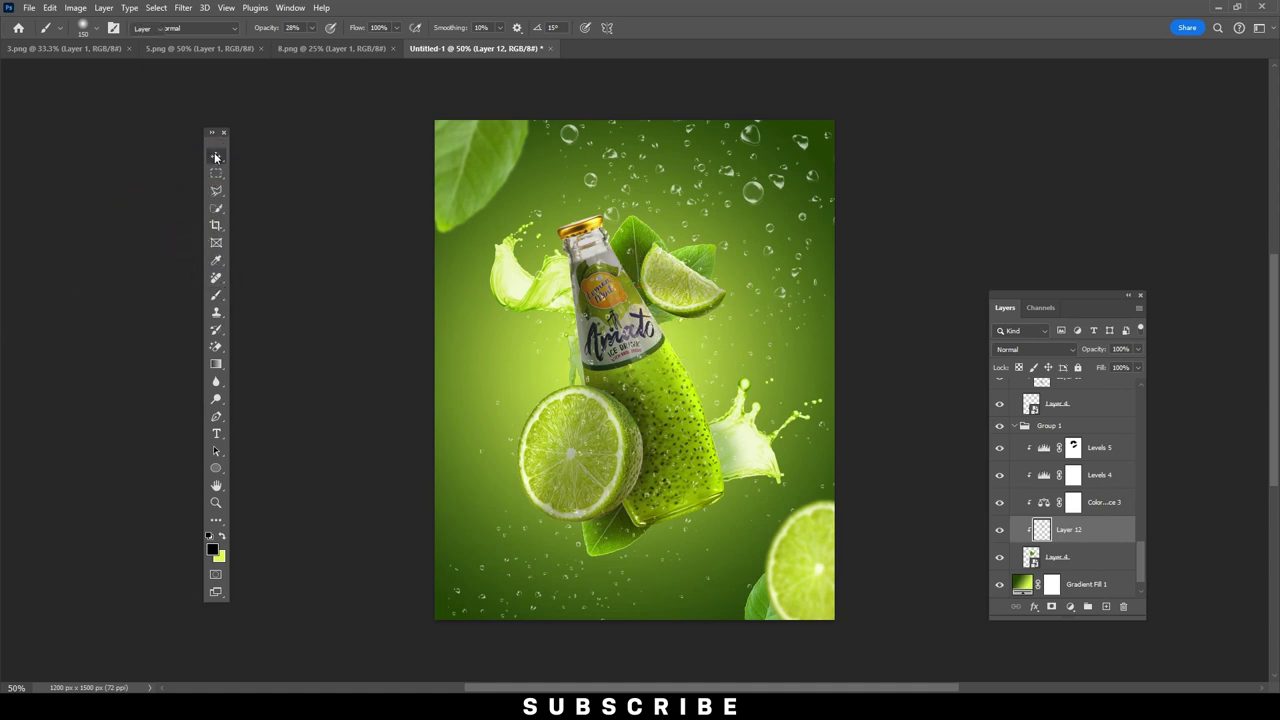
pyautogui.click(469, 183)
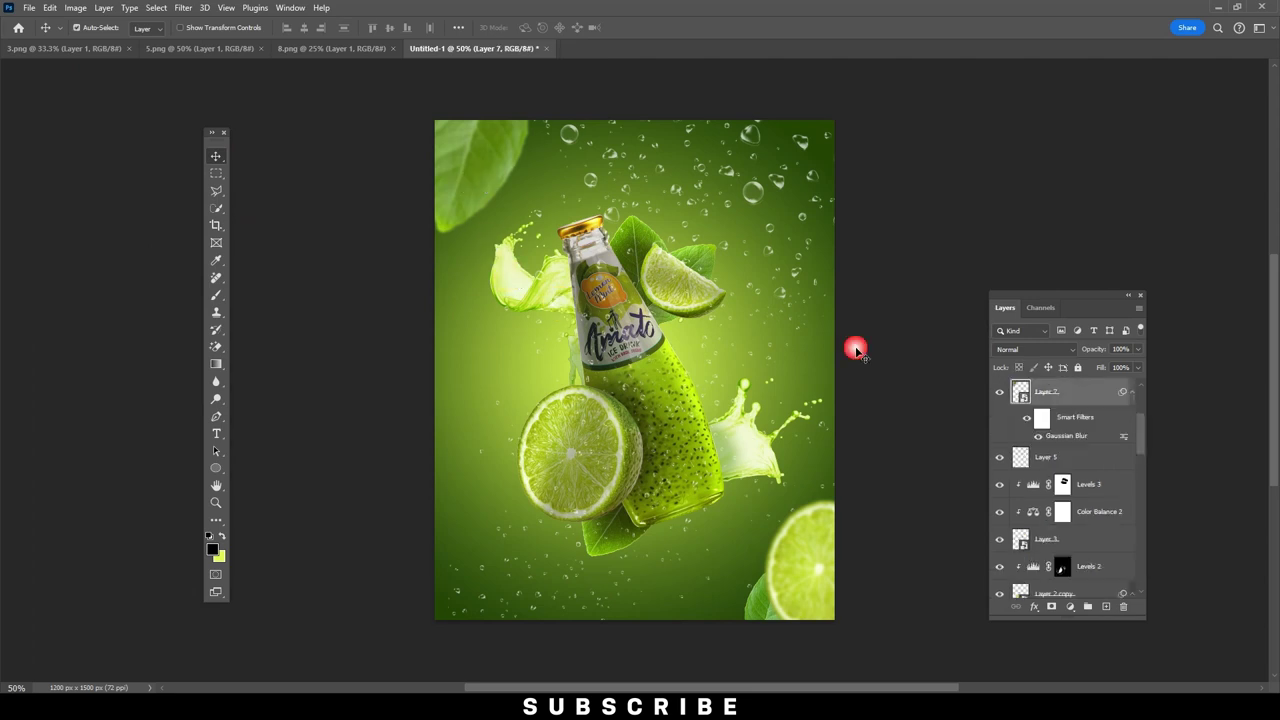
pyautogui.scroll(3, 1075, 525)
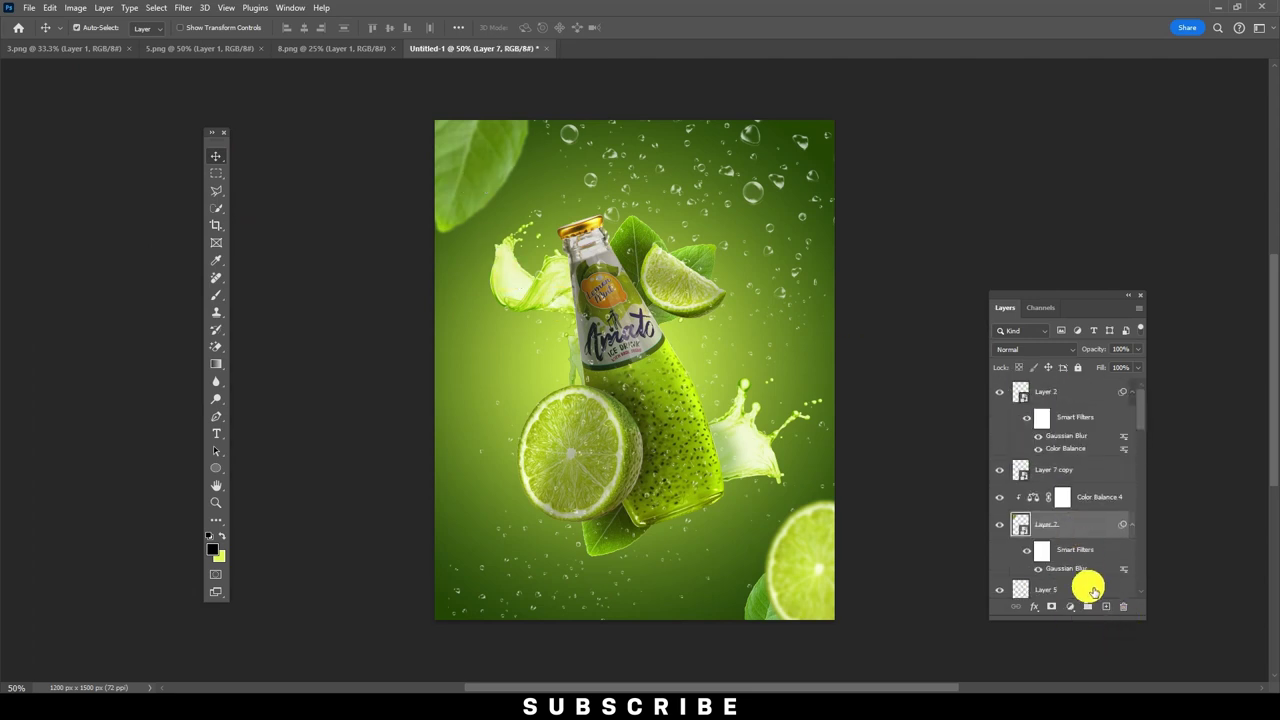
pyautogui.click(1076, 500)
pyautogui.click(1070, 606)
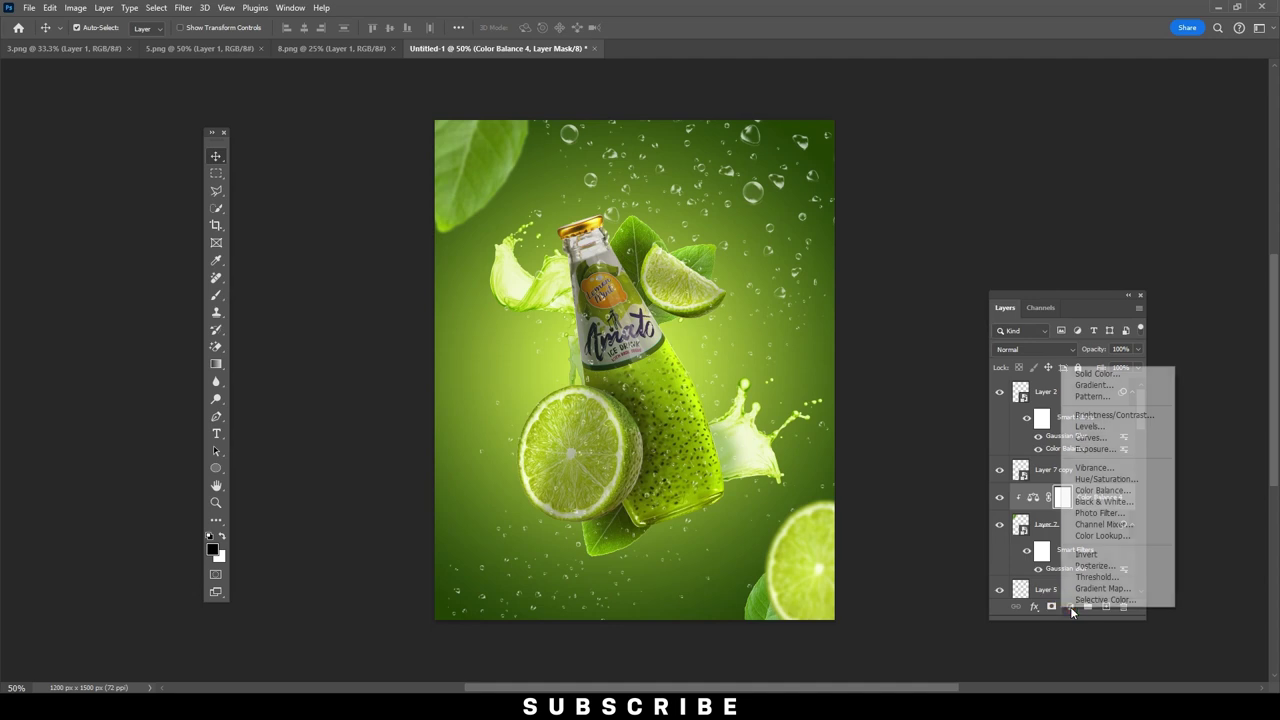
pyautogui.click(1090, 426)
# Give Levels 6 input white 188 and output white 198, clip it, and invert its mask to black.
pyautogui.click(431, 392)
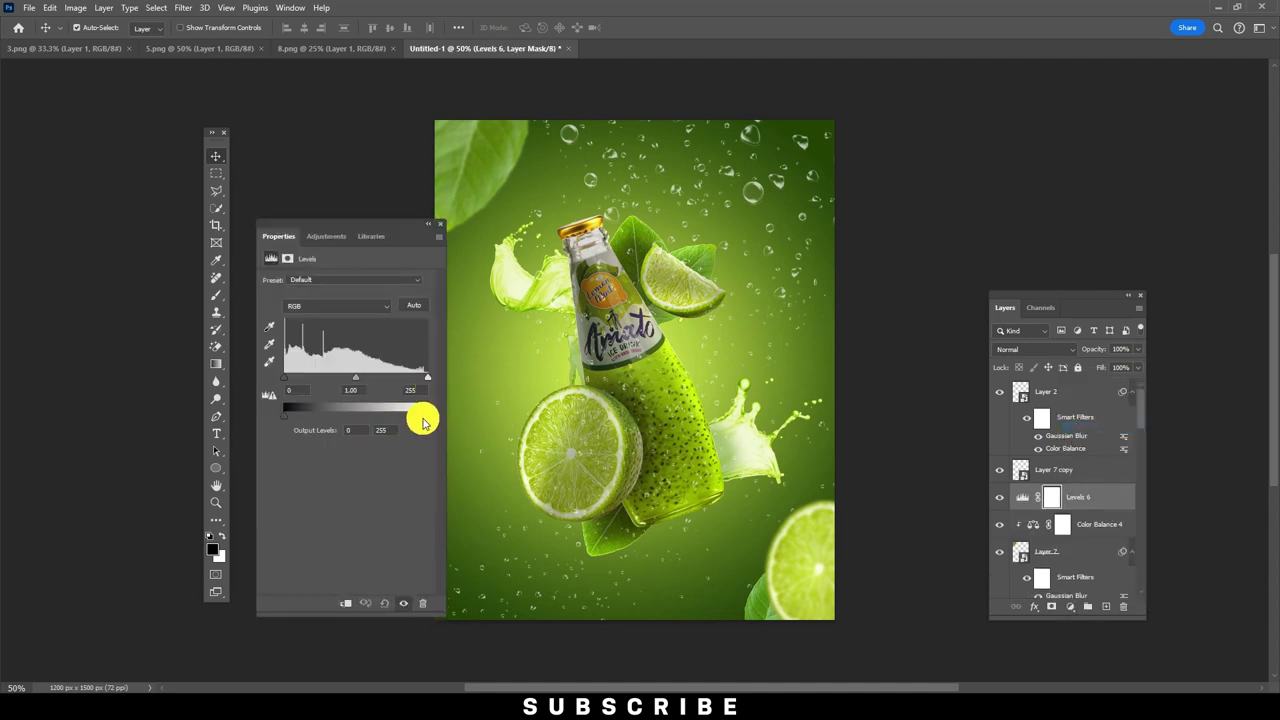
pyautogui.moveTo(422, 420); pyautogui.dragTo(403, 420)
pyautogui.click(356, 609)
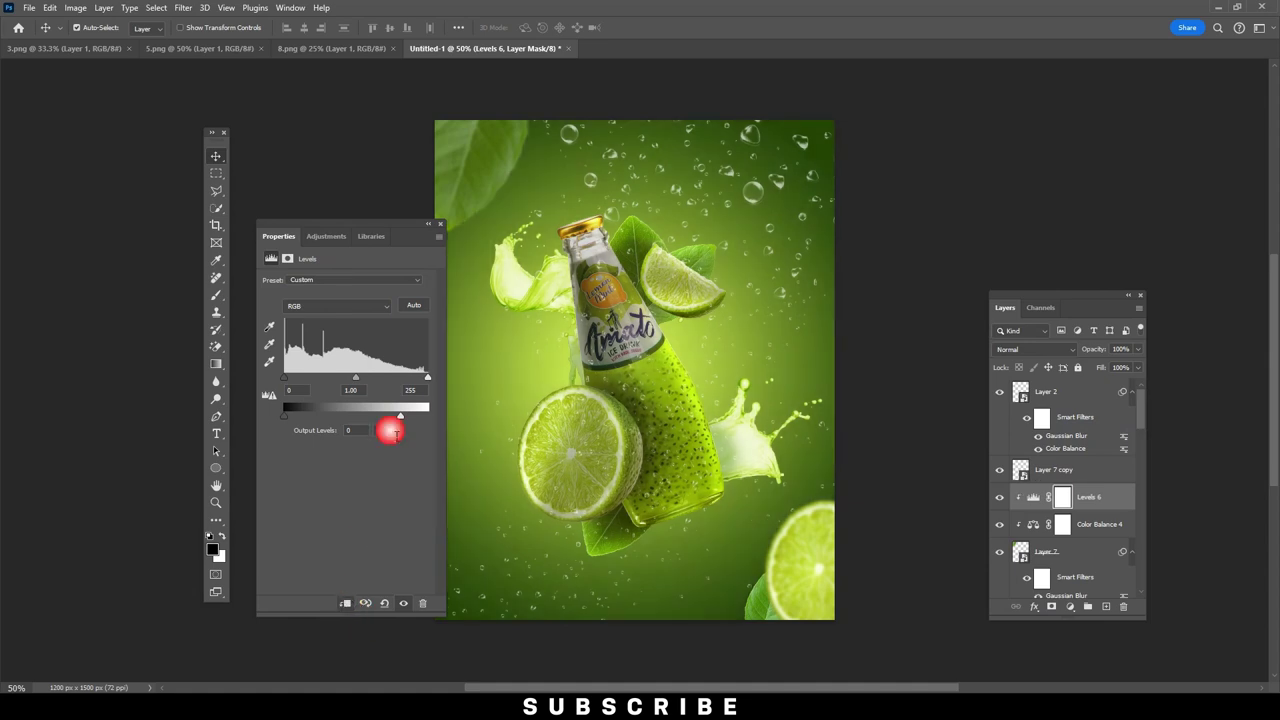
pyautogui.moveTo(422, 378); pyautogui.dragTo(389, 377)
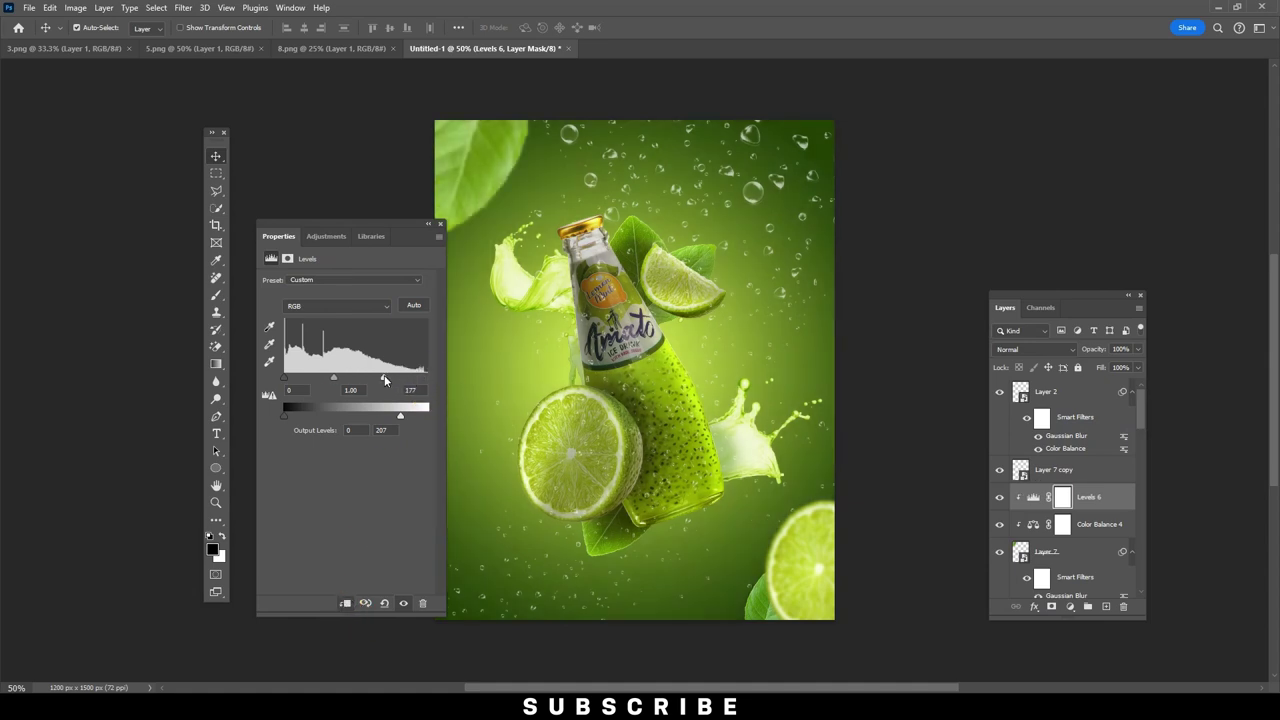
pyautogui.click(440, 226)
pyautogui.click(1059, 503)
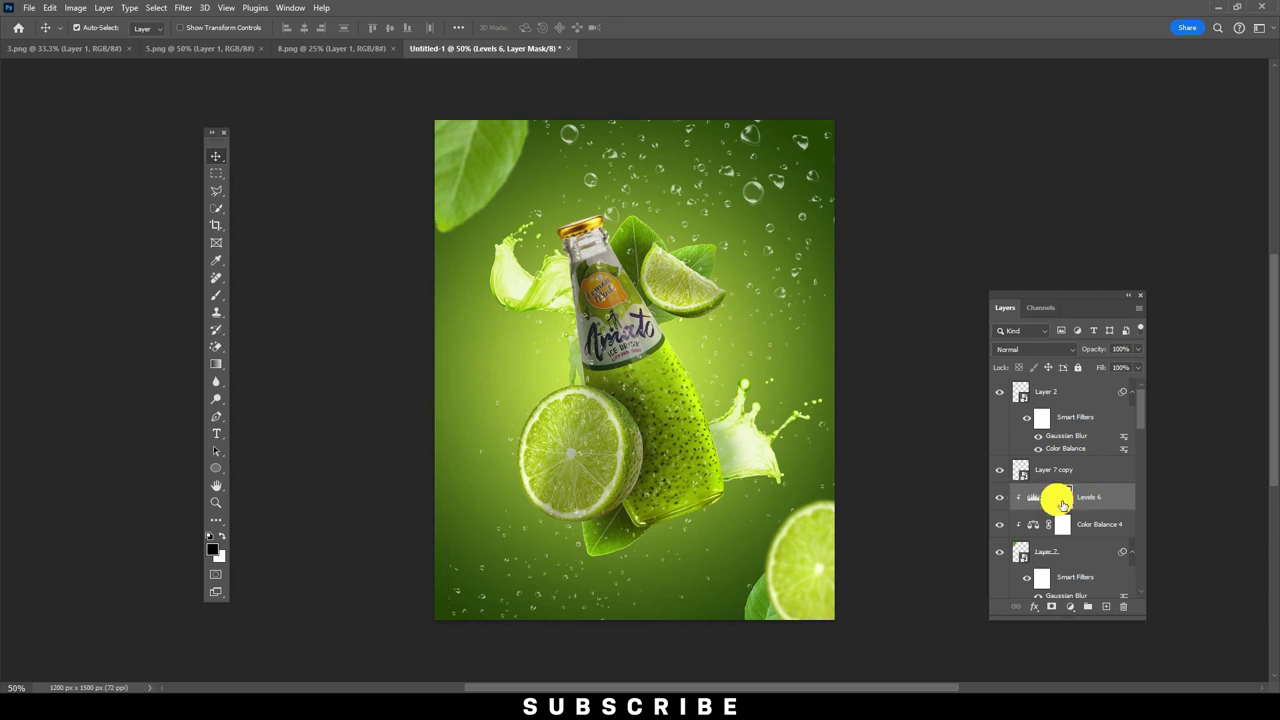
pyautogui.hotkey('ctrl', 'i')
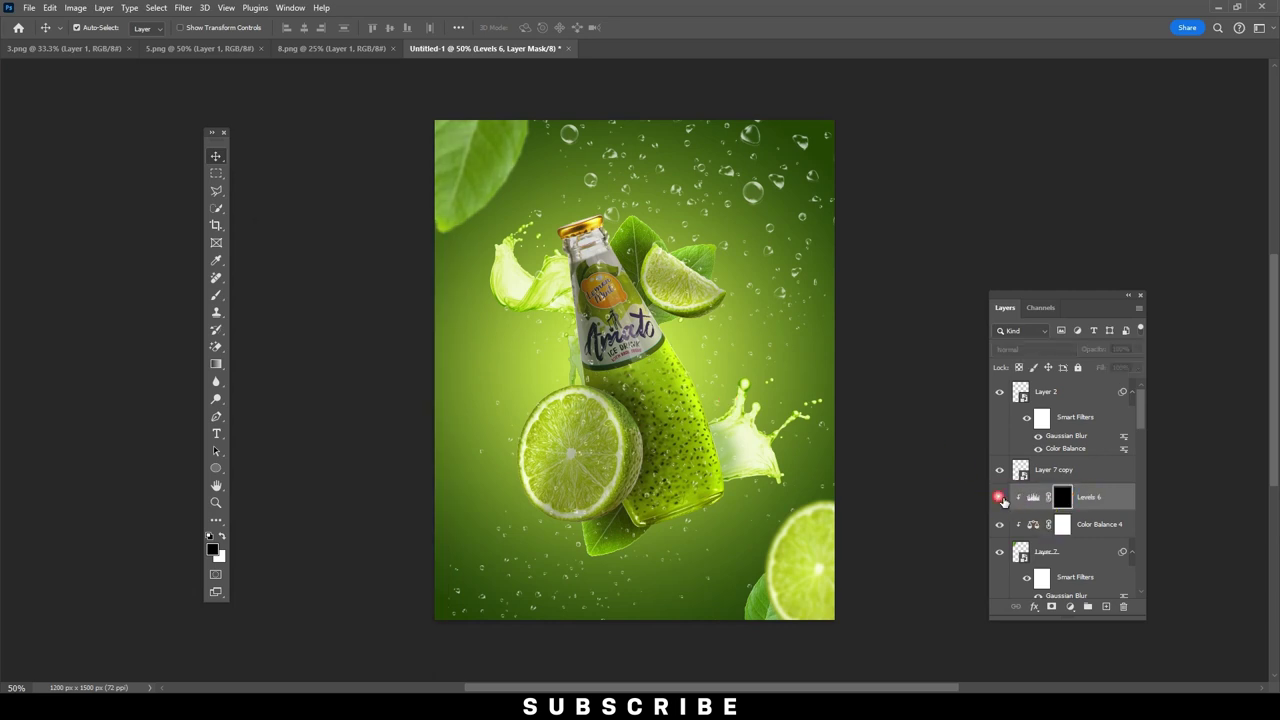
# Brush white into the Levels 6 mask at top-left and lower its output white to darken it.
pyautogui.click(216, 295)
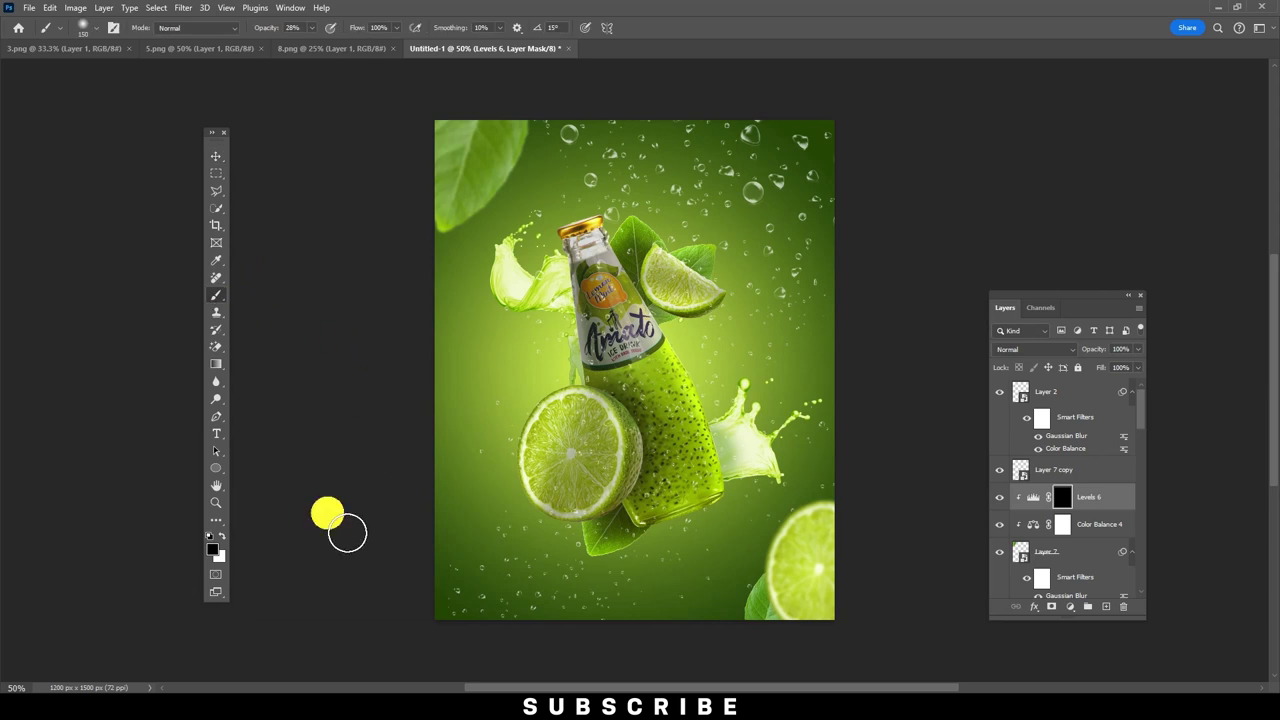
pyautogui.click(222, 536)
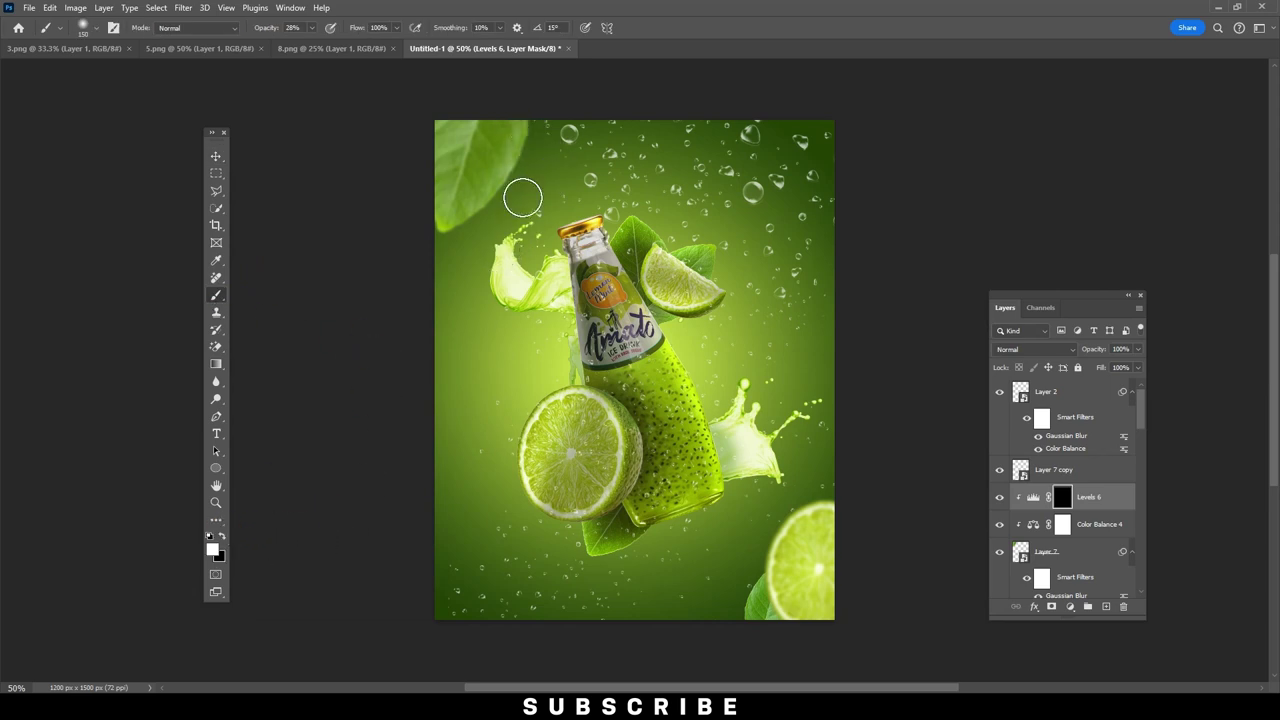
pyautogui.click(312, 28)
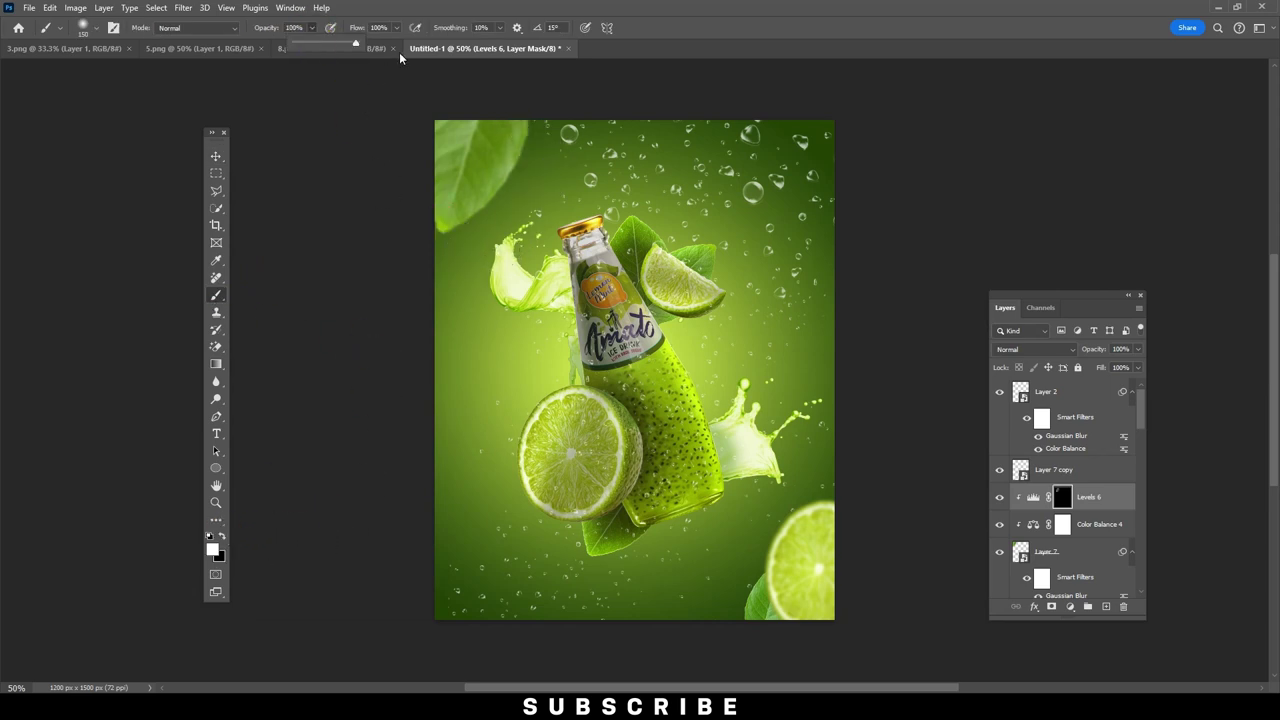
pyautogui.click(430, 140)
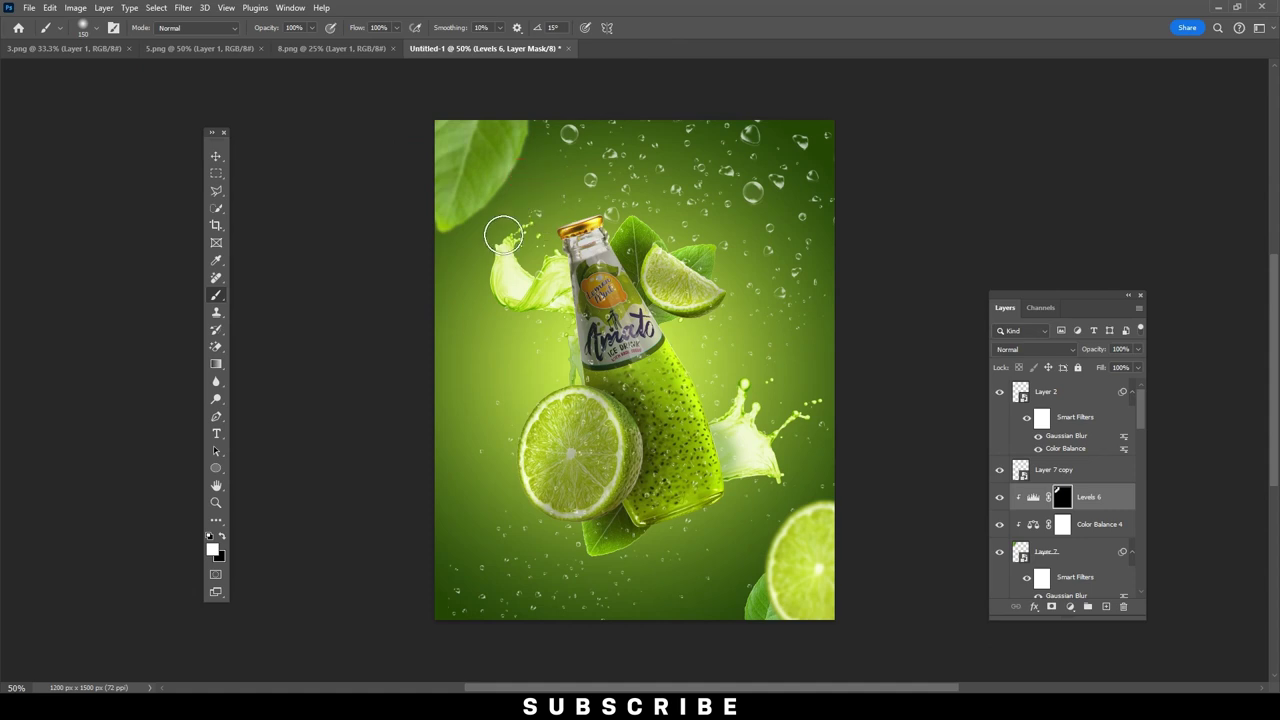
pyautogui.doubleClick(1031, 496)
pyautogui.moveTo(429, 409); pyautogui.dragTo(366, 419)
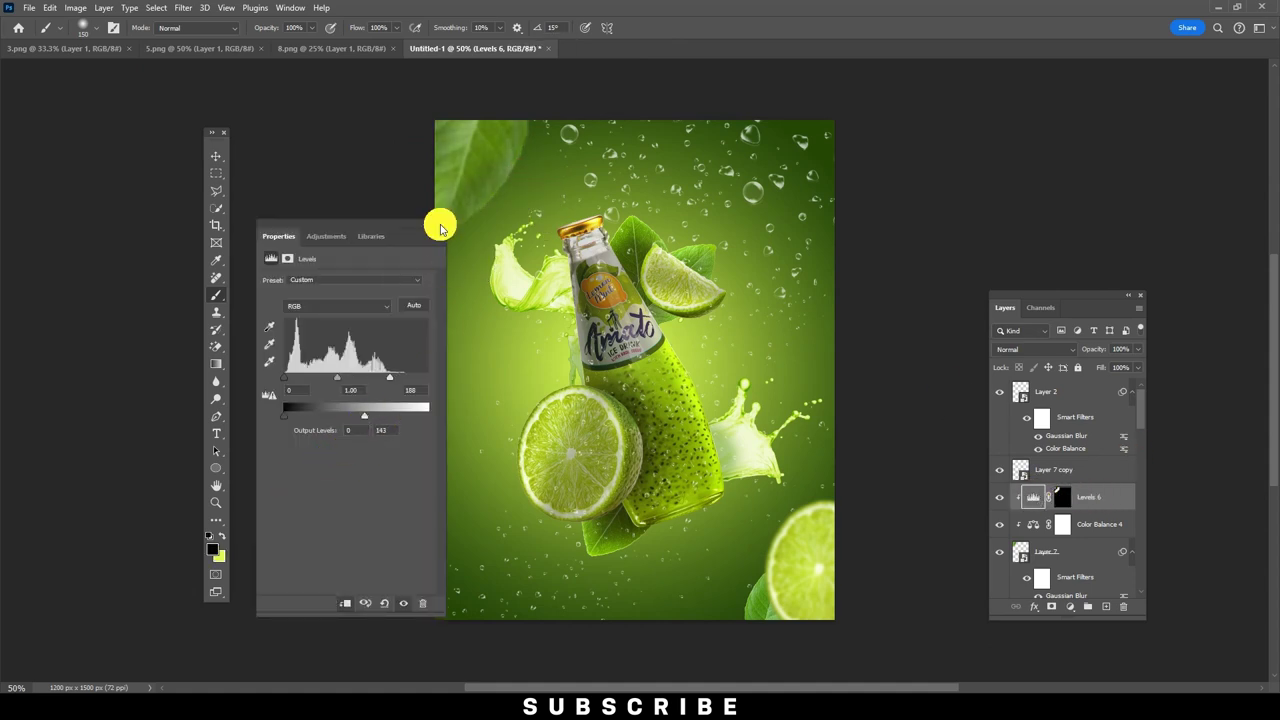
pyautogui.click(446, 224)
# Reset colours to default and target the Color Balance 4 layer mask.
pyautogui.scroll(-3, 1068, 580)
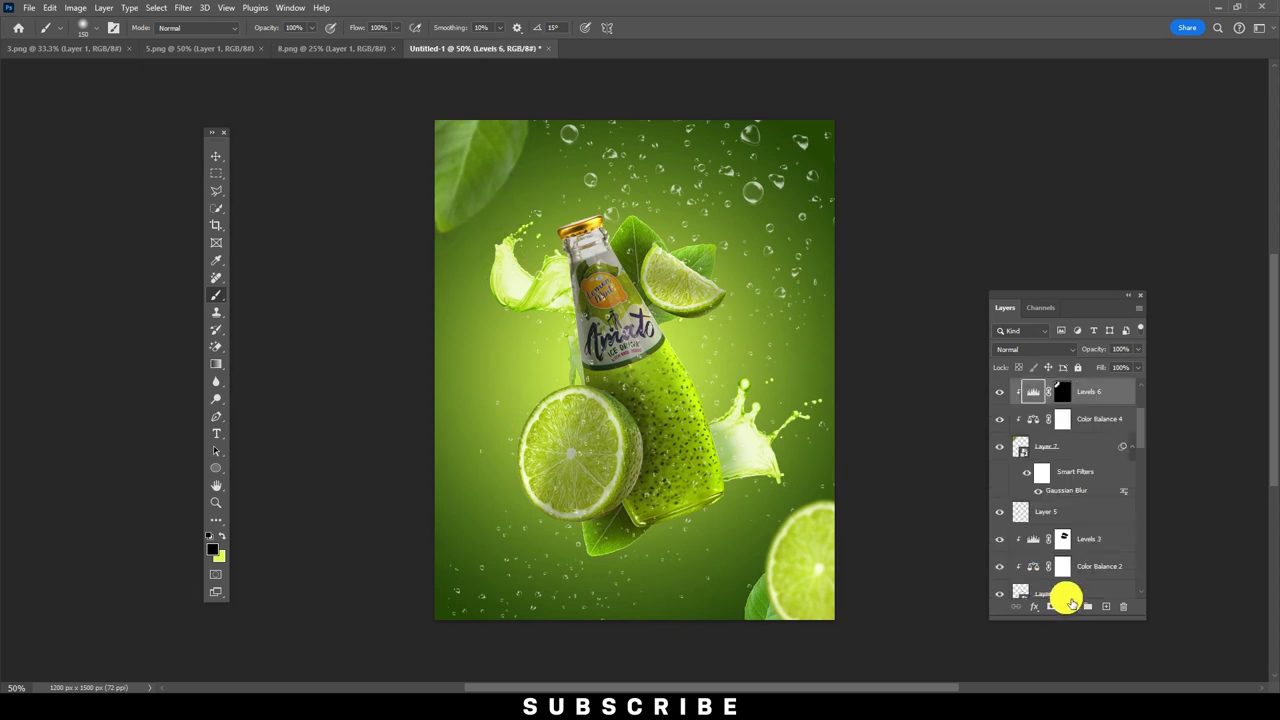
pyautogui.click(1062, 391)
pyautogui.press('d')
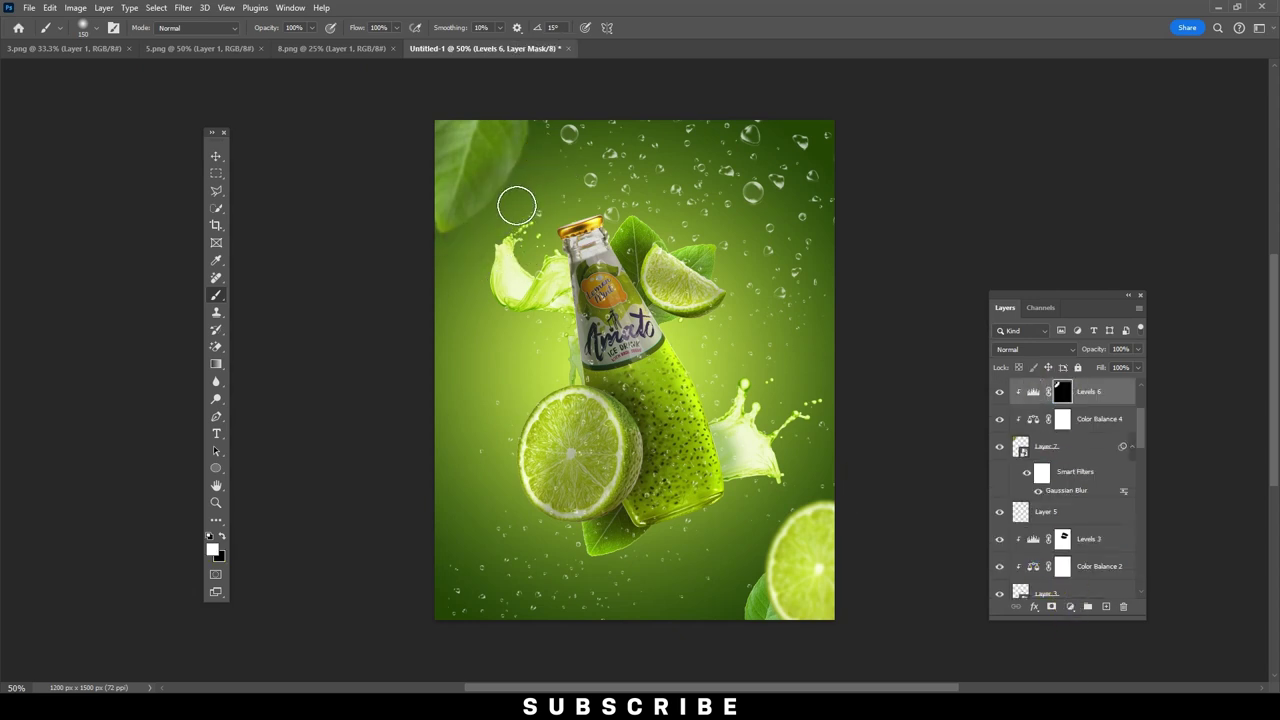
pyautogui.click(1062, 418)
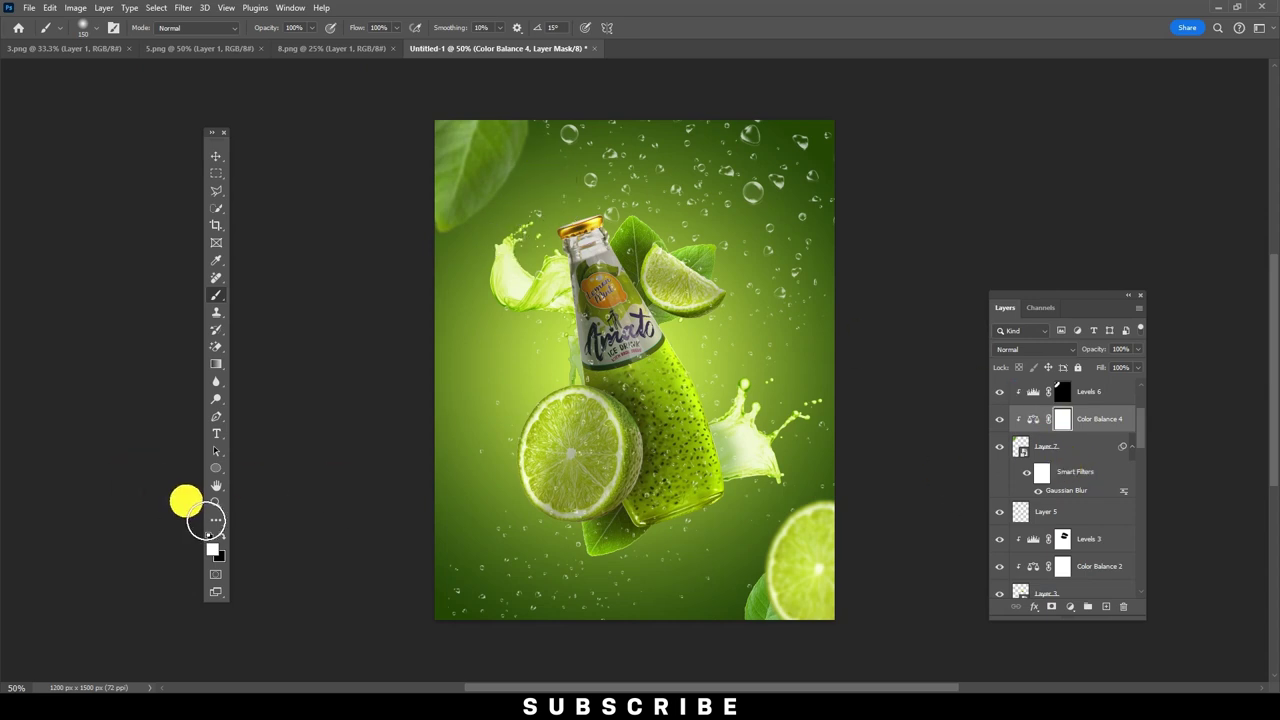
# Paint black on the Color Balance 4 and Levels 6 masks over the splash left of the bottle.
pyautogui.click(221, 536)
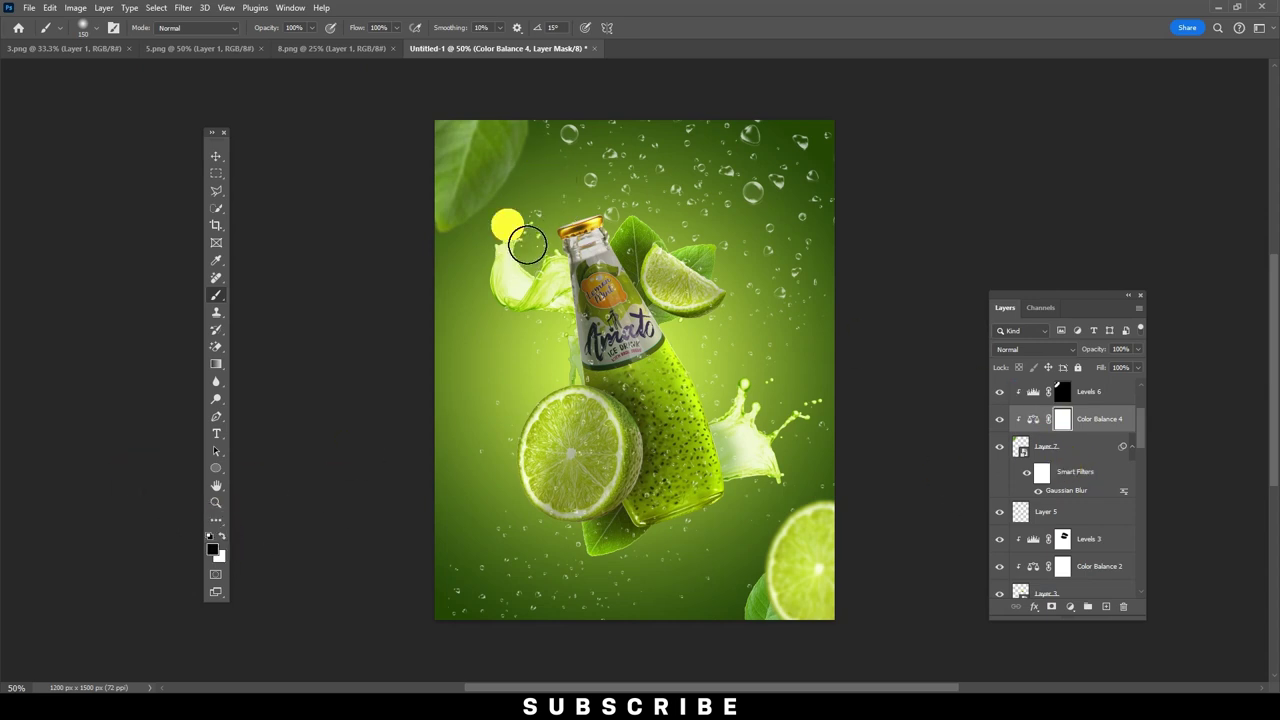
pyautogui.moveTo(479, 247); pyautogui.dragTo(469, 207)
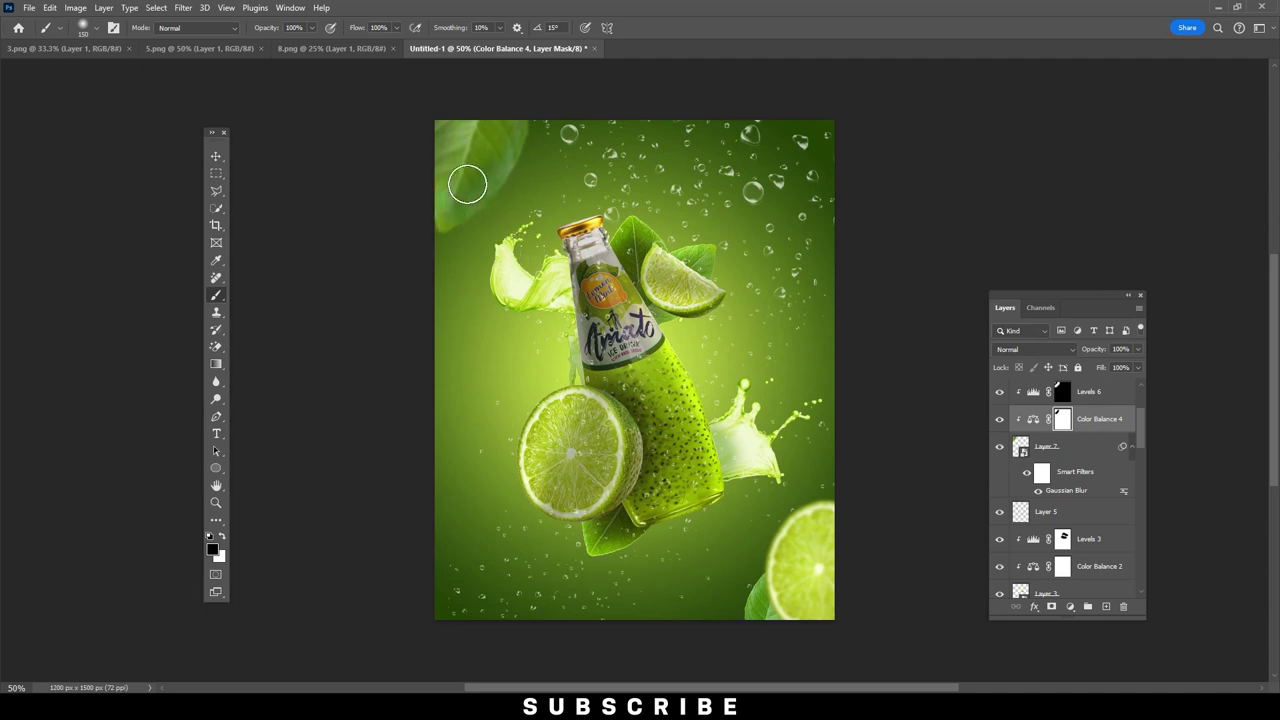
pyautogui.click(1061, 393)
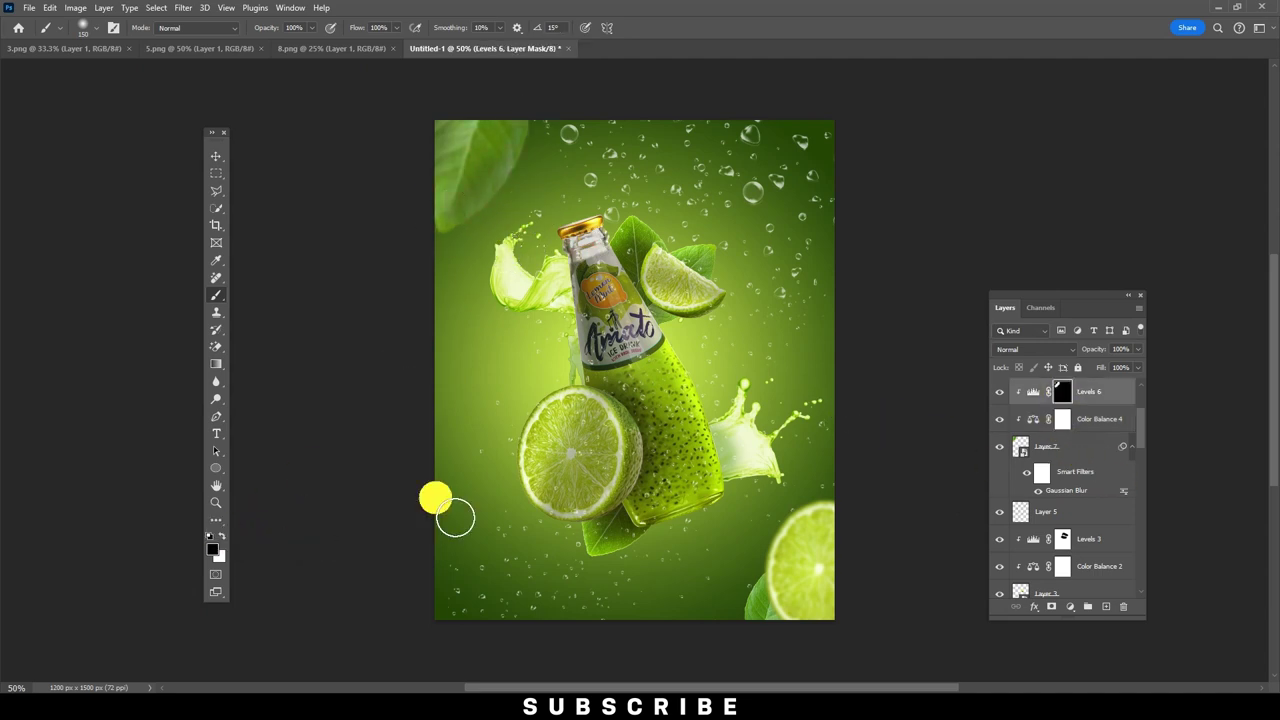
pyautogui.scroll(1, 345, 492)
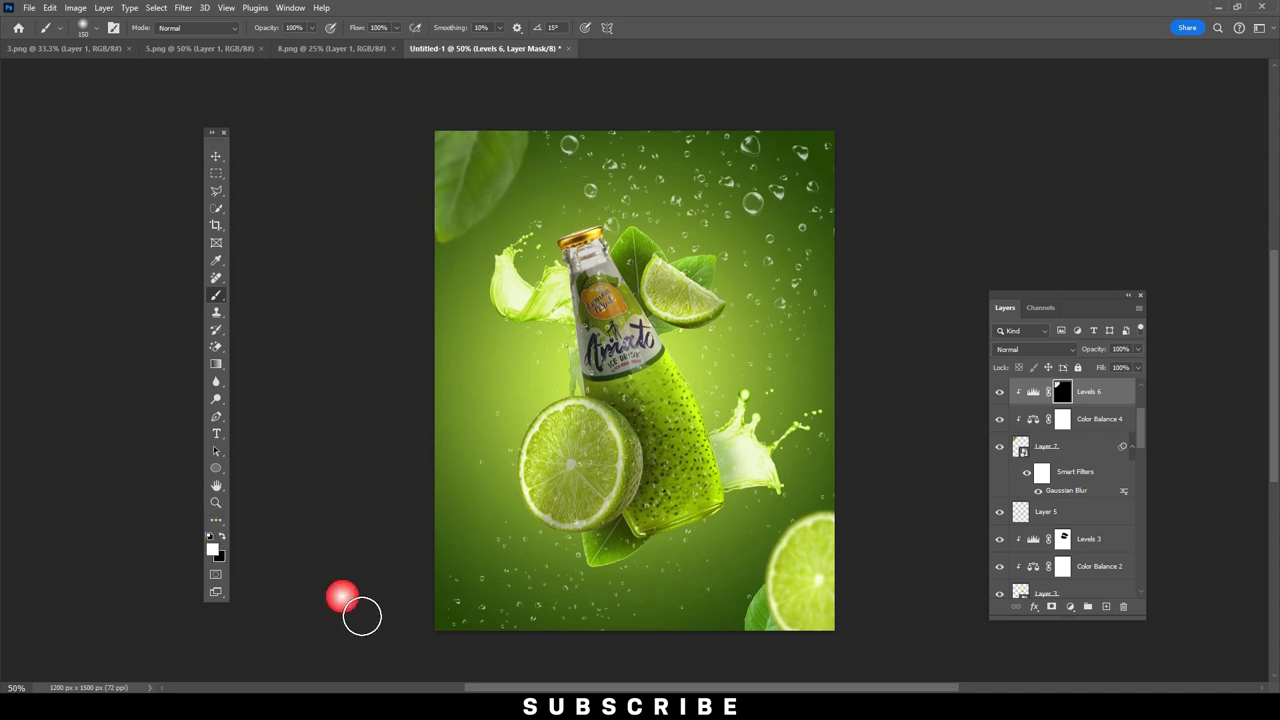
pyautogui.moveTo(575, 333); pyautogui.dragTo(523, 280)
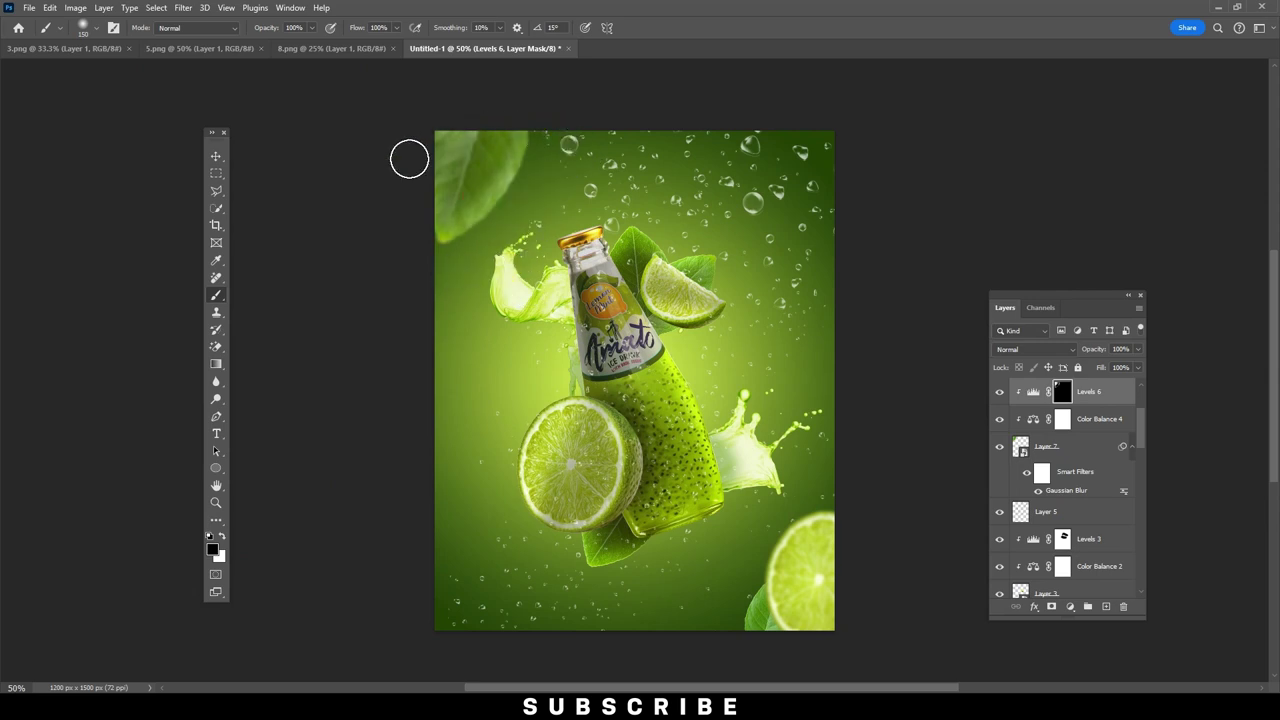
# Add a Levels adjustment clipped to Layer 2 with output white set to 159.
pyautogui.click(206, 162)
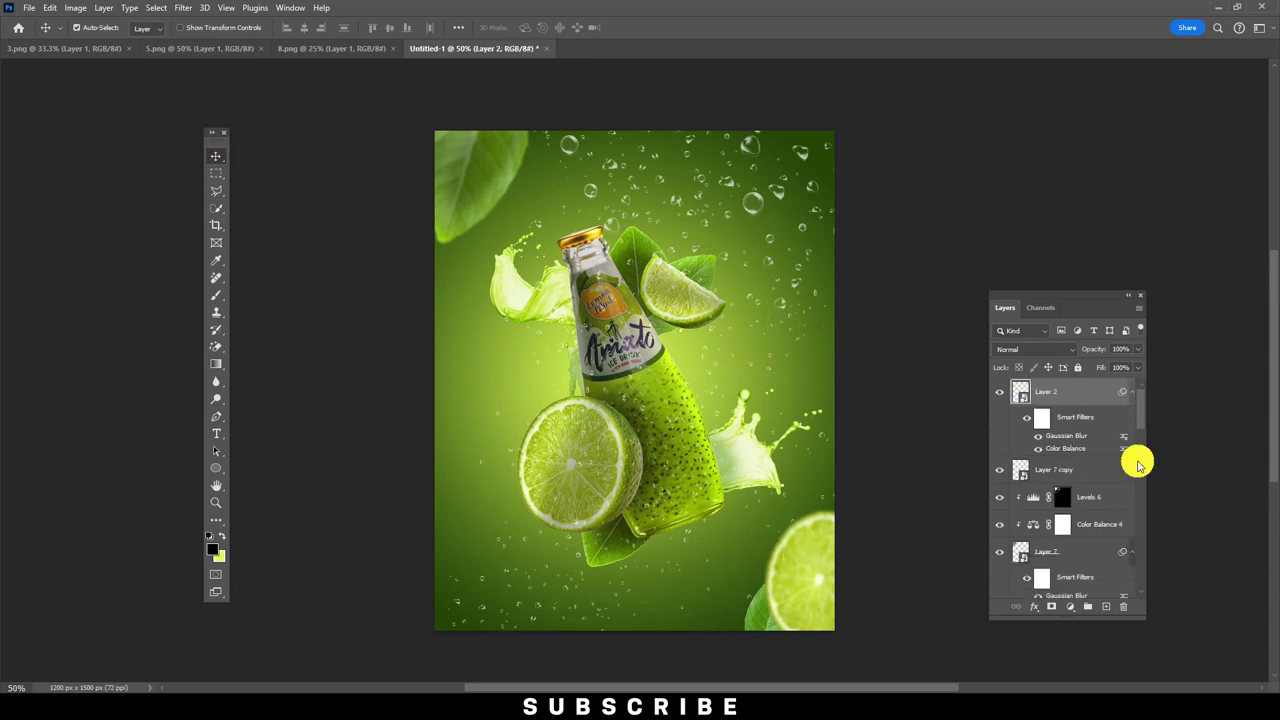
pyautogui.click(1070, 606)
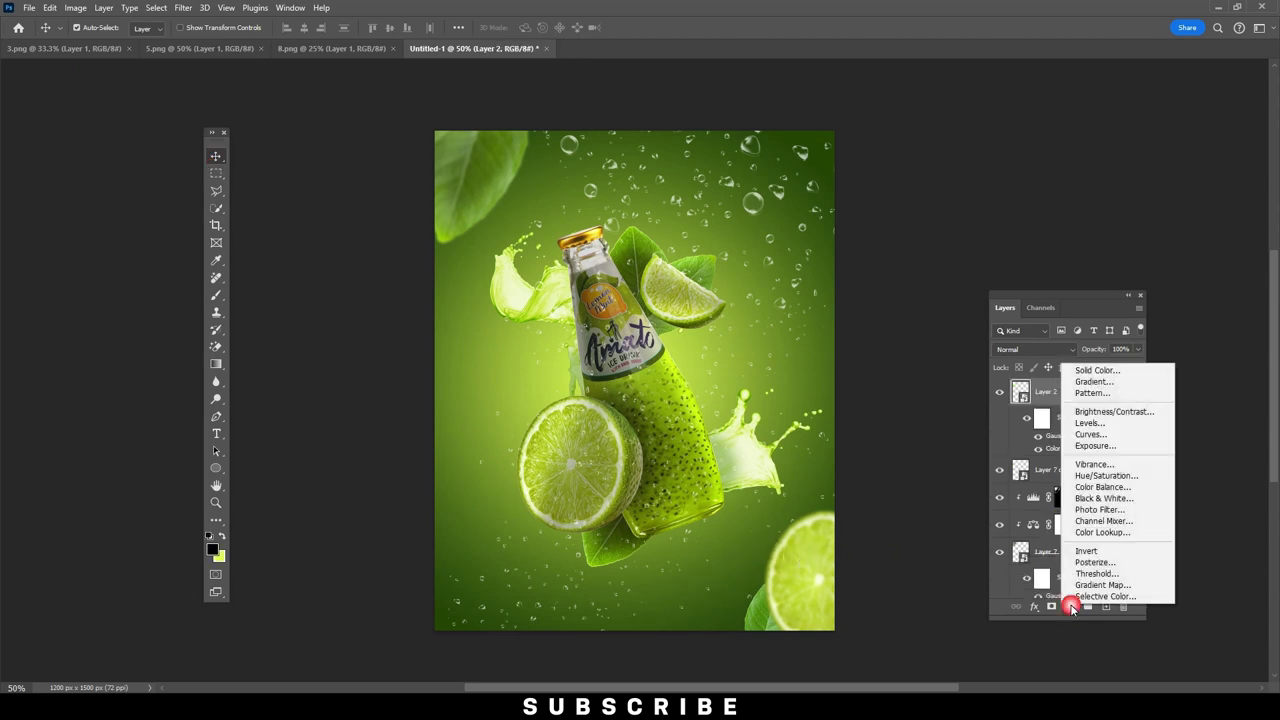
pyautogui.click(1090, 423)
pyautogui.moveTo(427, 414); pyautogui.dragTo(382, 416)
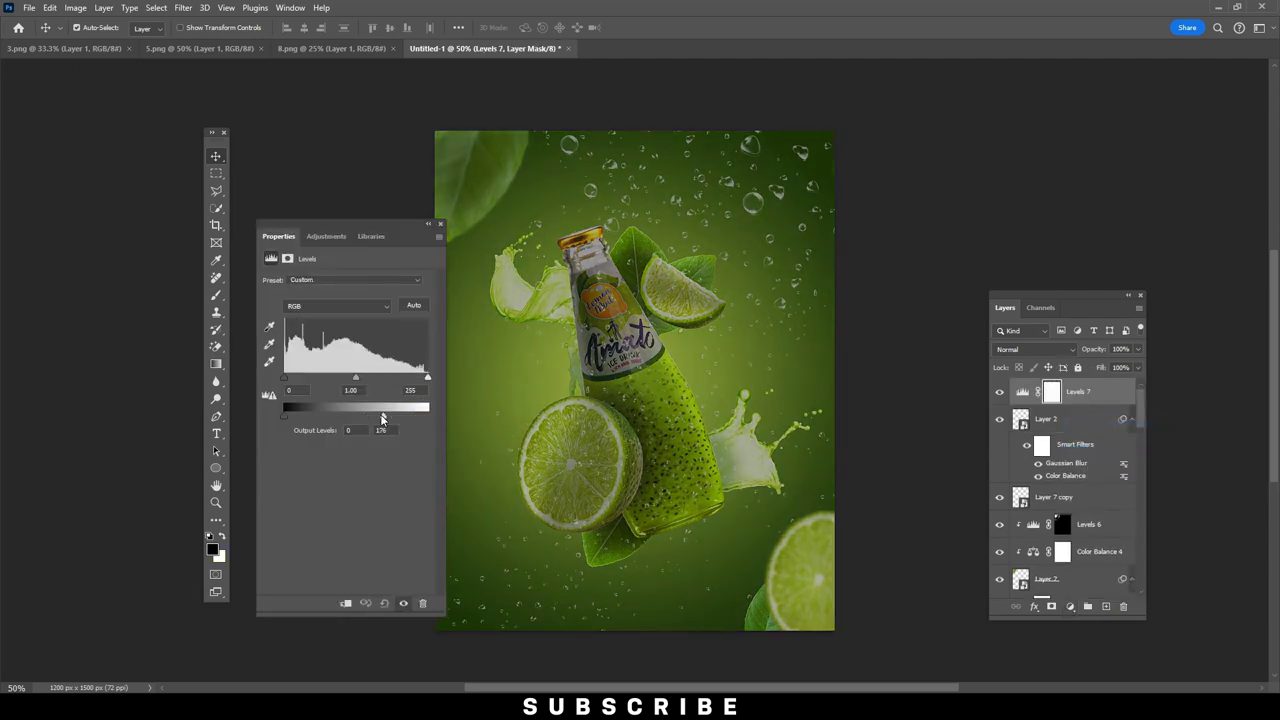
pyautogui.click(344, 603)
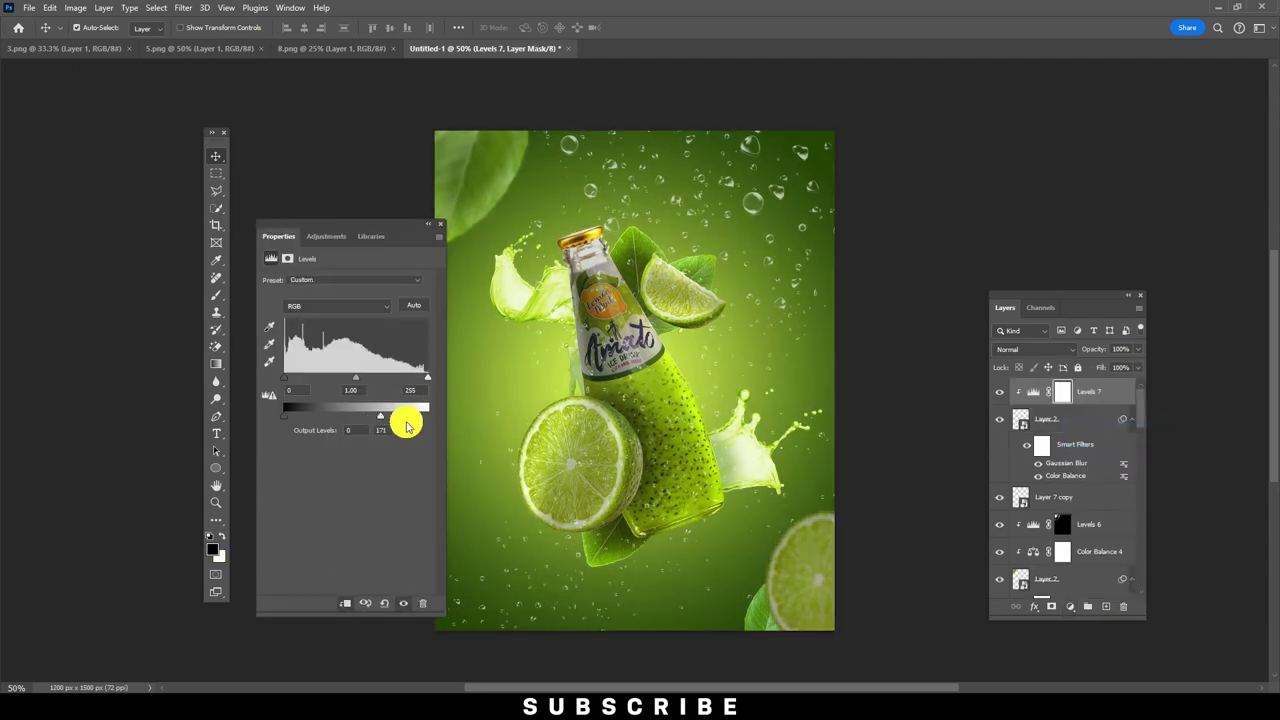
pyautogui.moveTo(406, 422); pyautogui.dragTo(373, 417)
pyautogui.click(216, 295)
# Paint the Levels mask around the lower-right lime and close the adjustment properties.
pyautogui.moveTo(814, 523)
pyautogui.mouseDown()
pyautogui.moveTo(828, 520)
pyautogui.moveTo(804, 680)
pyautogui.mouseUp()
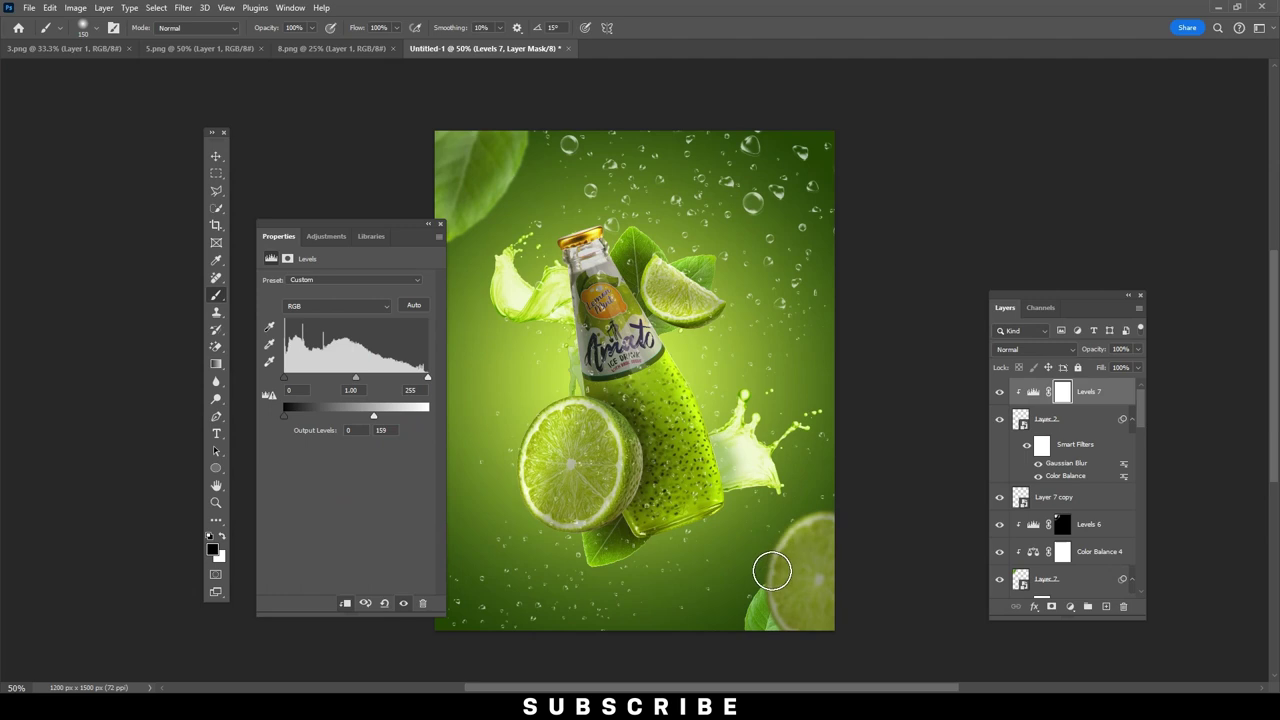
pyautogui.click(757, 623)
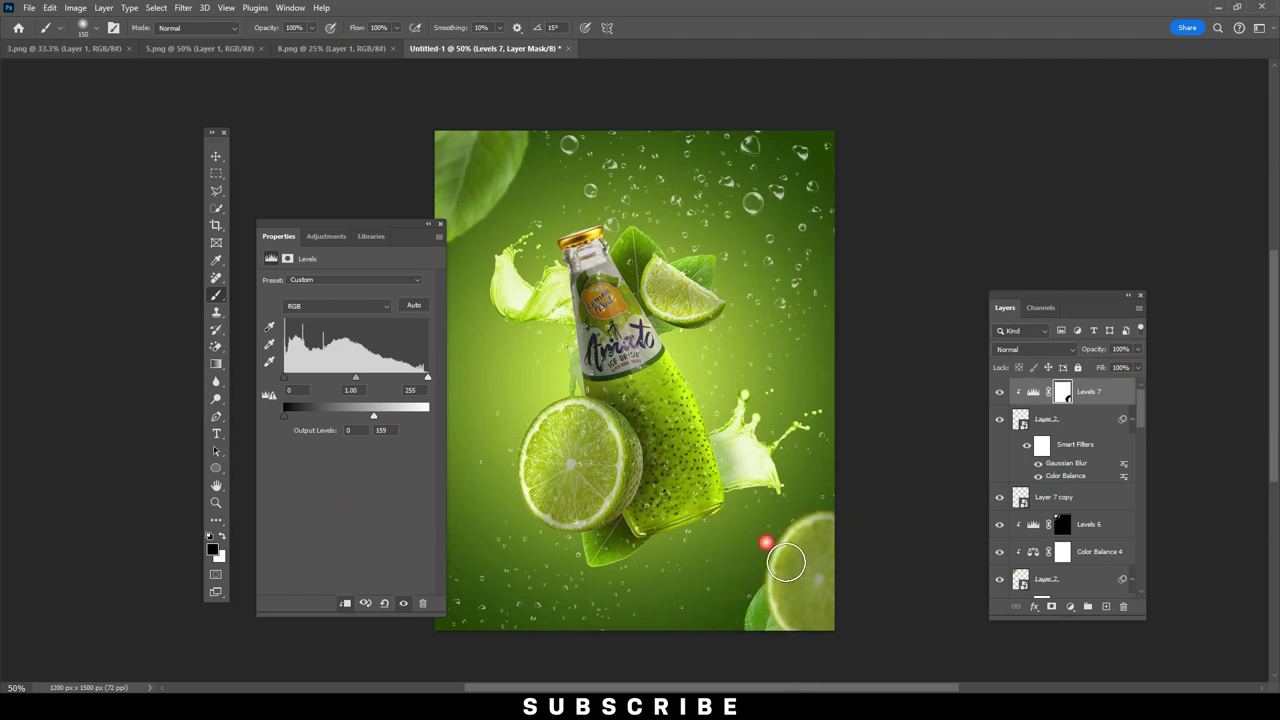
pyautogui.click(846, 543)
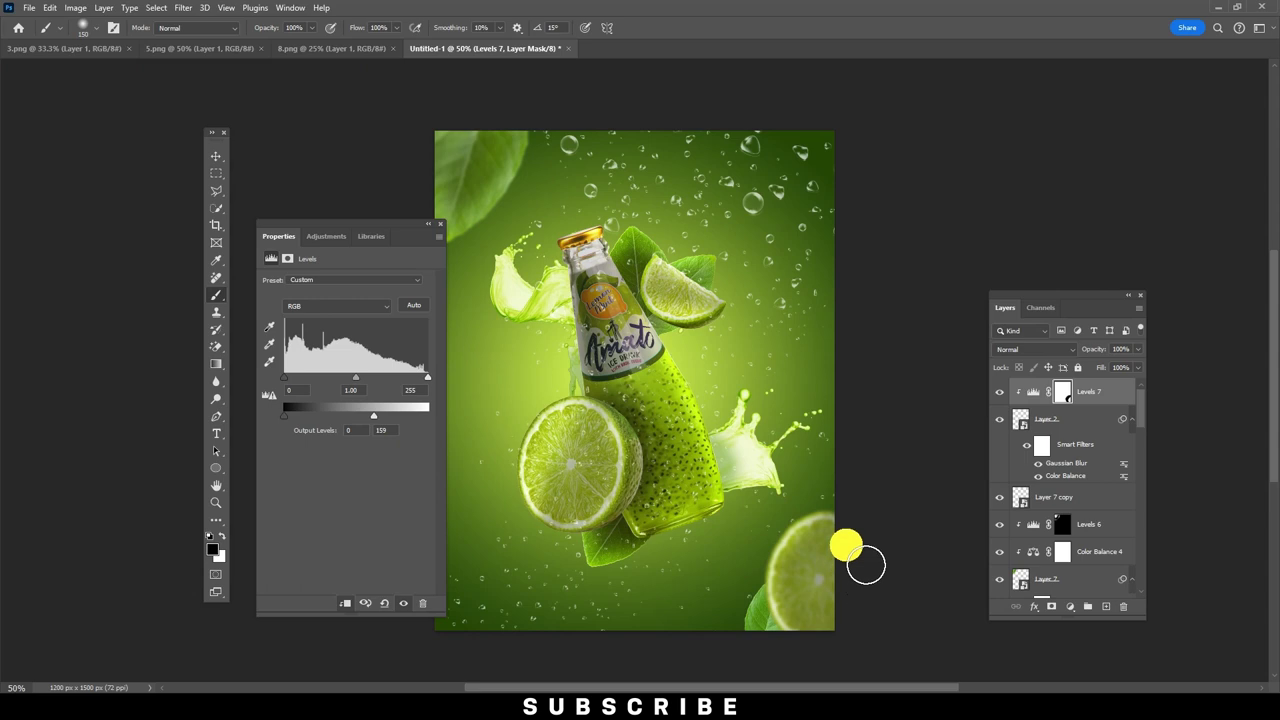
pyautogui.click(848, 624)
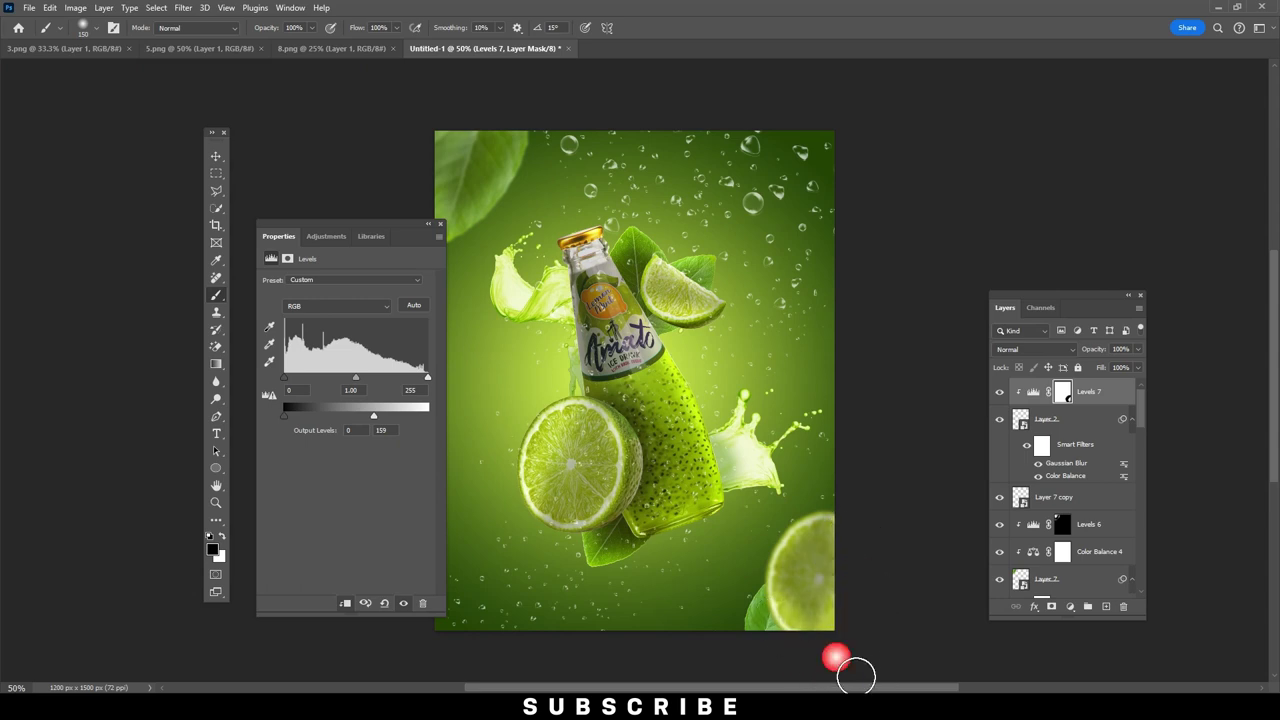
pyautogui.moveTo(814, 563); pyautogui.dragTo(823, 586)
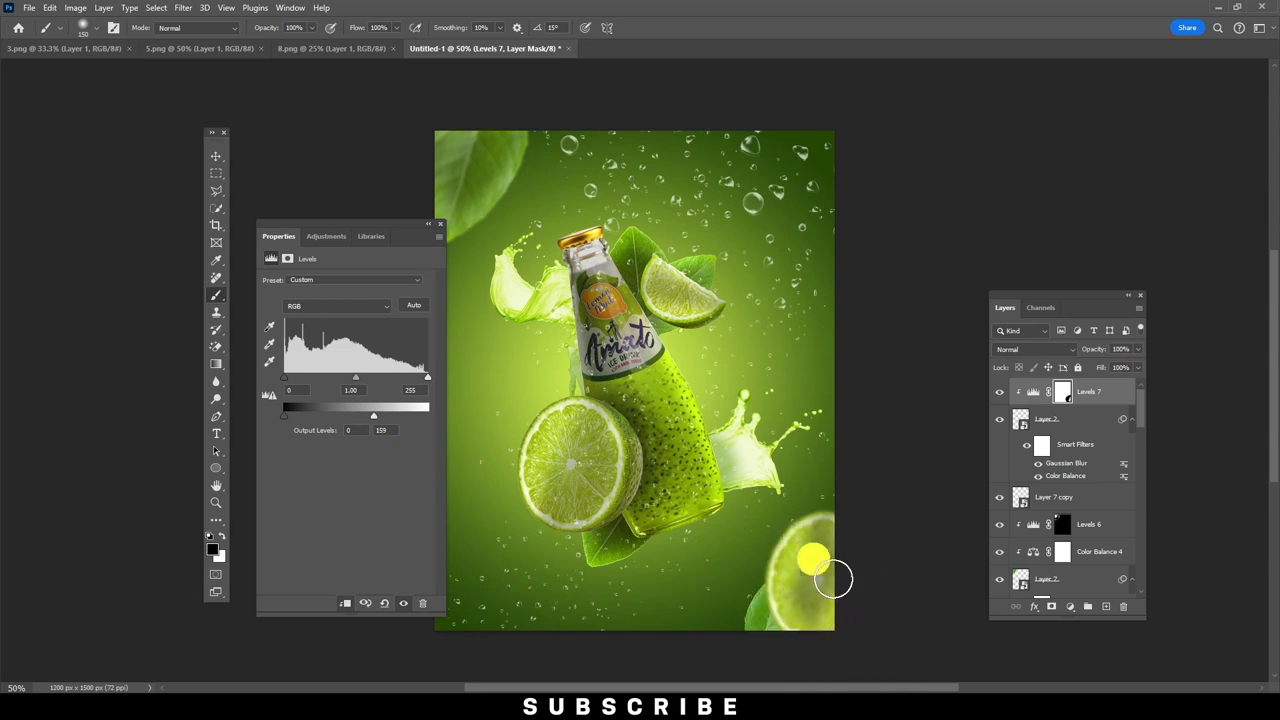
pyautogui.click(640, 655)
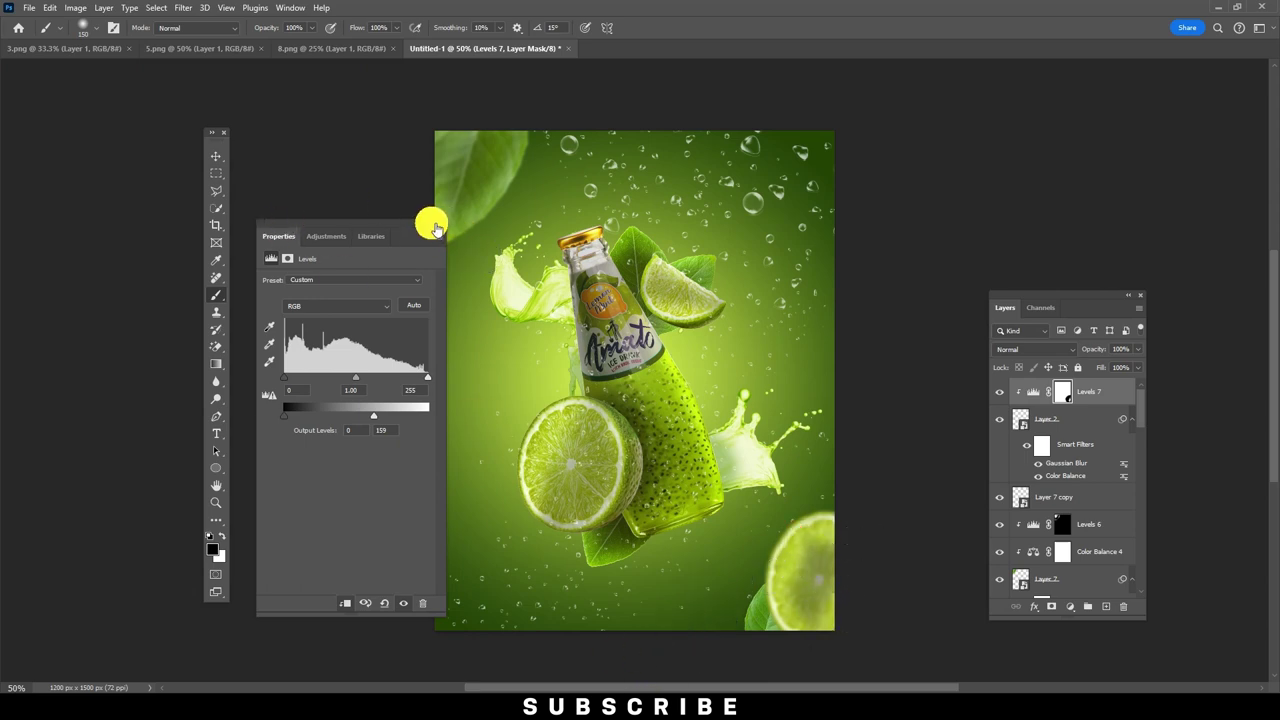
pyautogui.click(441, 224)
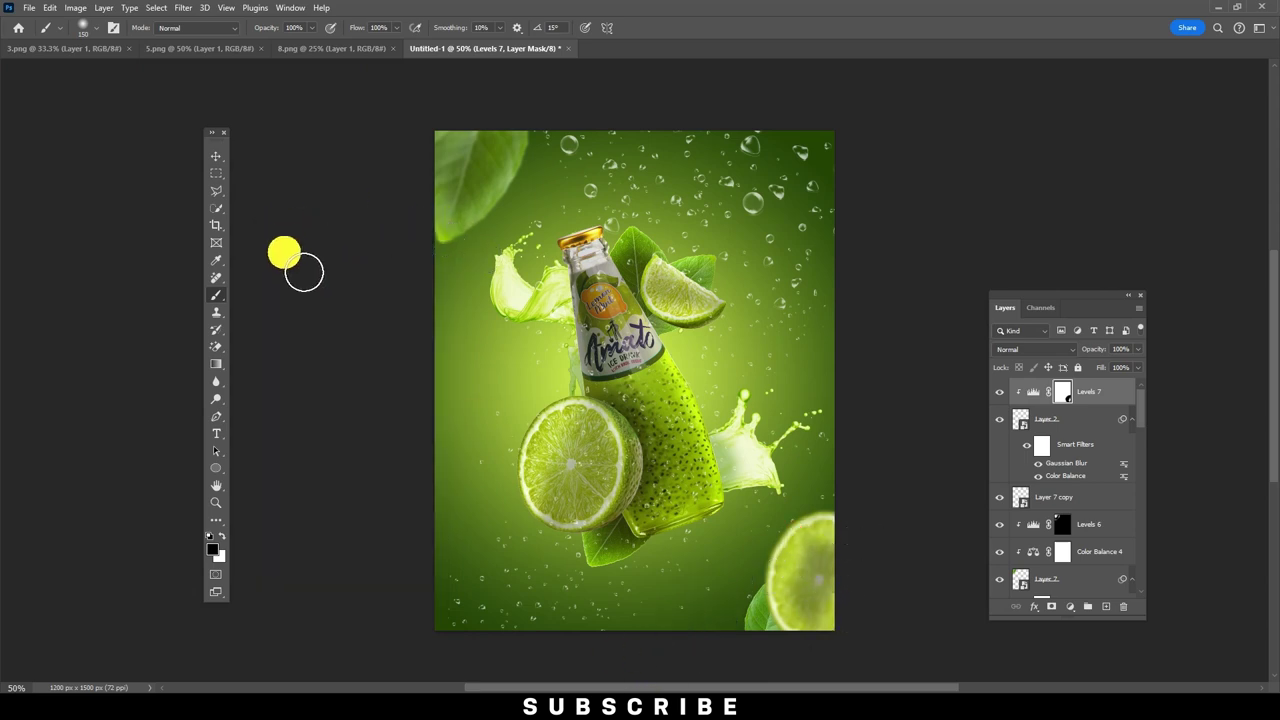
pyautogui.click(215, 155)
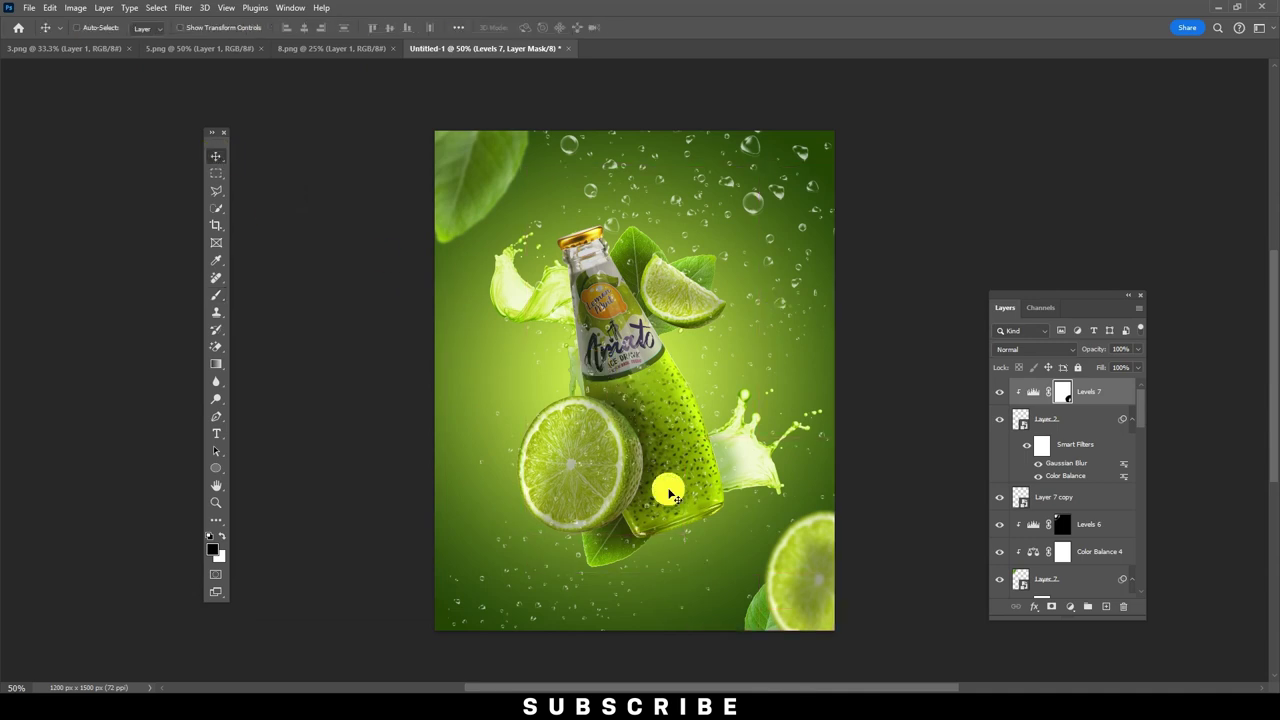
# Nudge the upper lime slice down-left, then add Layer 13 below Layer 3.
pyautogui.click(682, 318)
pyautogui.moveTo(688, 320); pyautogui.dragTo(673, 342)
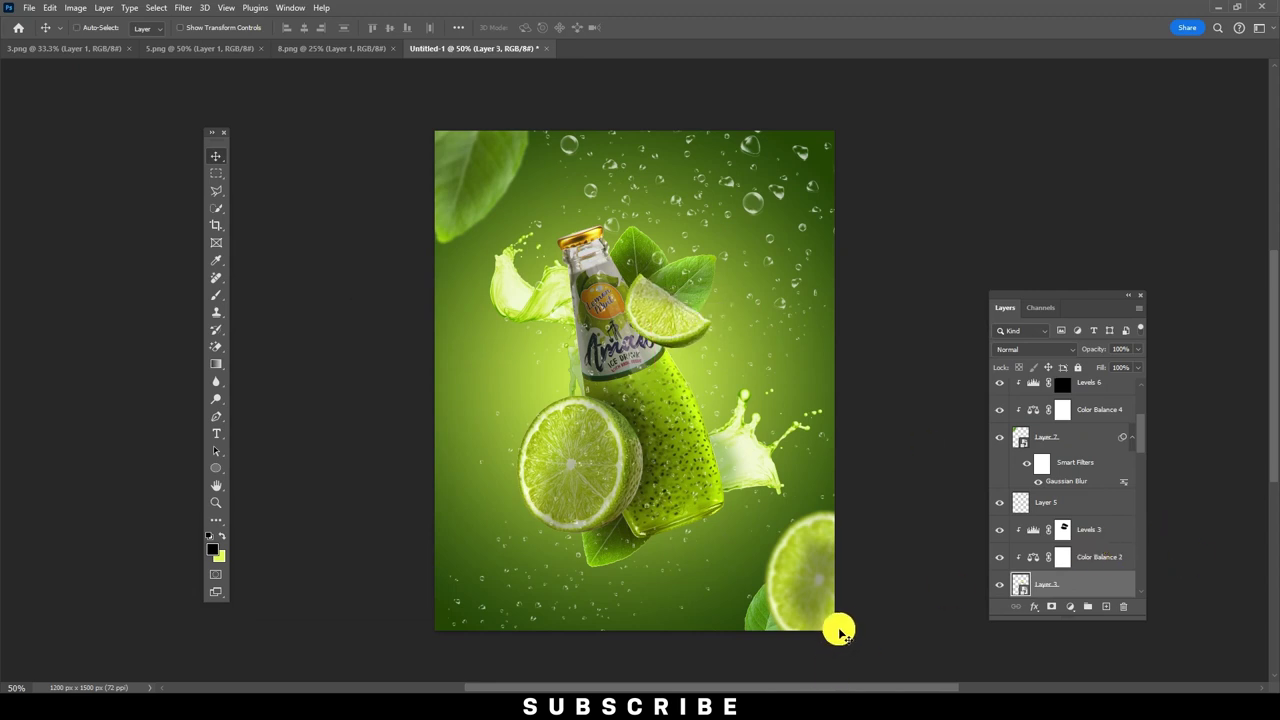
pyautogui.scroll(-1, 1097, 475)
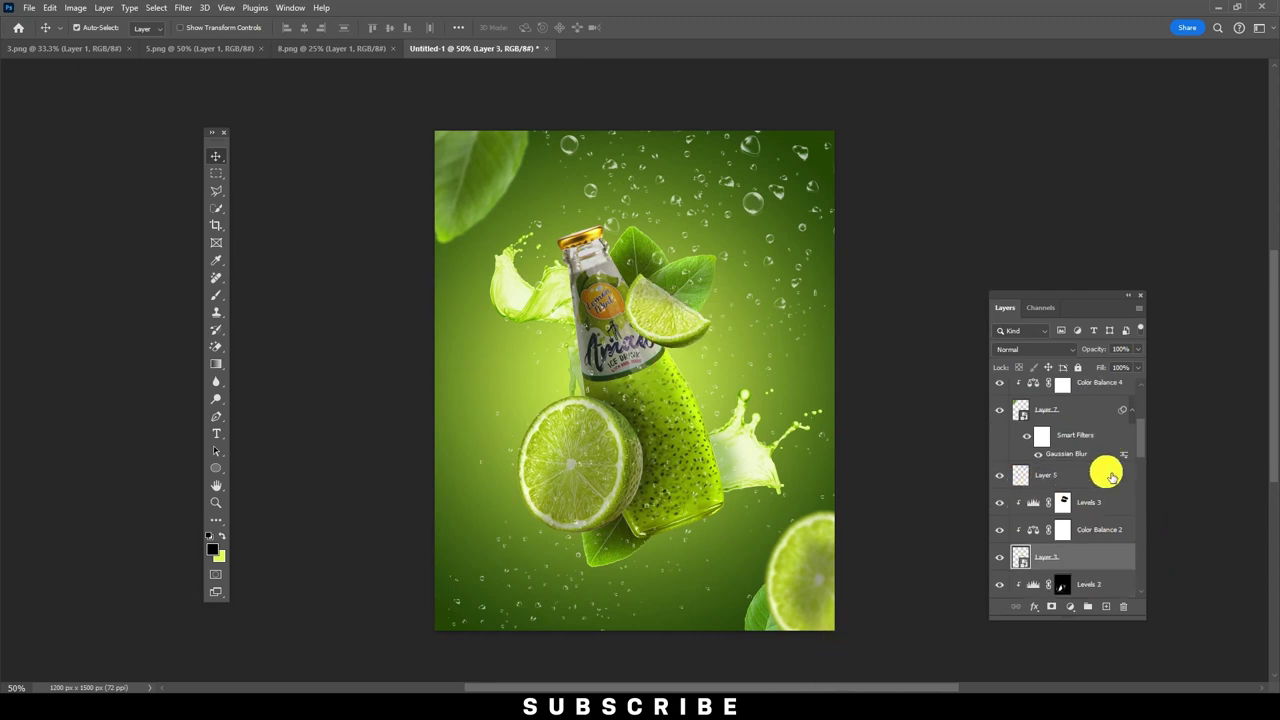
pyautogui.click(1107, 608)
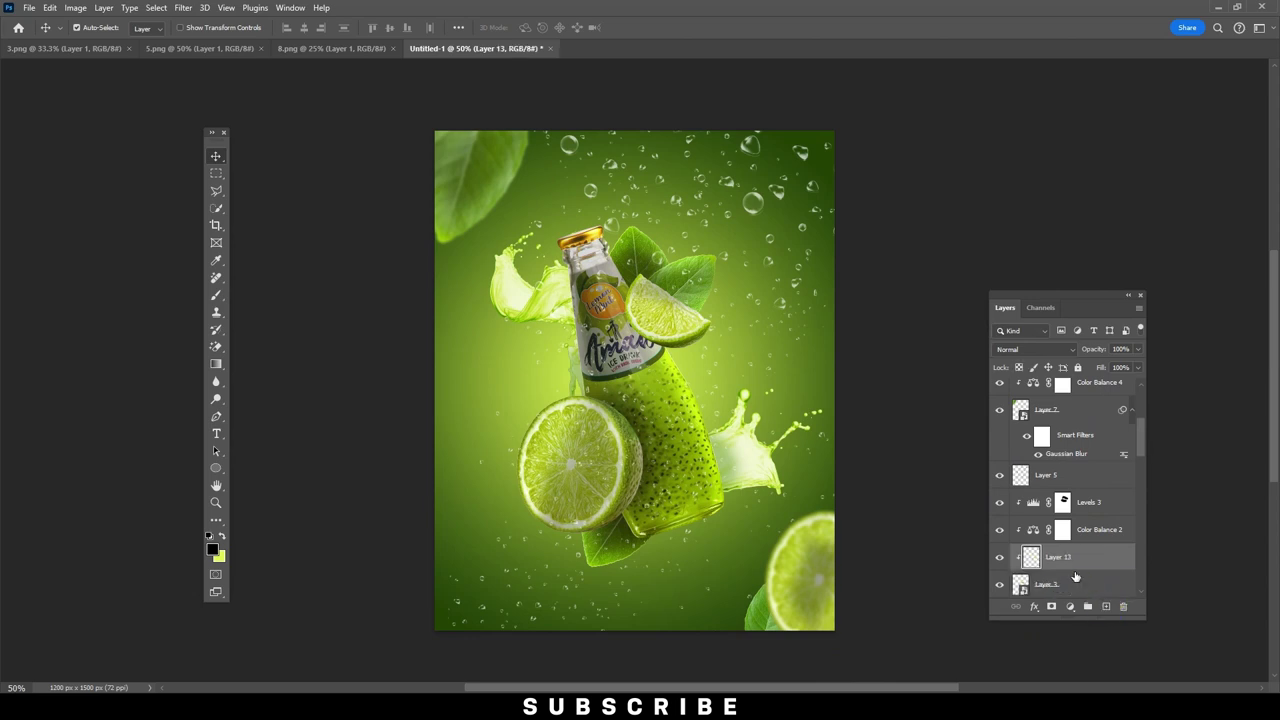
pyautogui.click(216, 295)
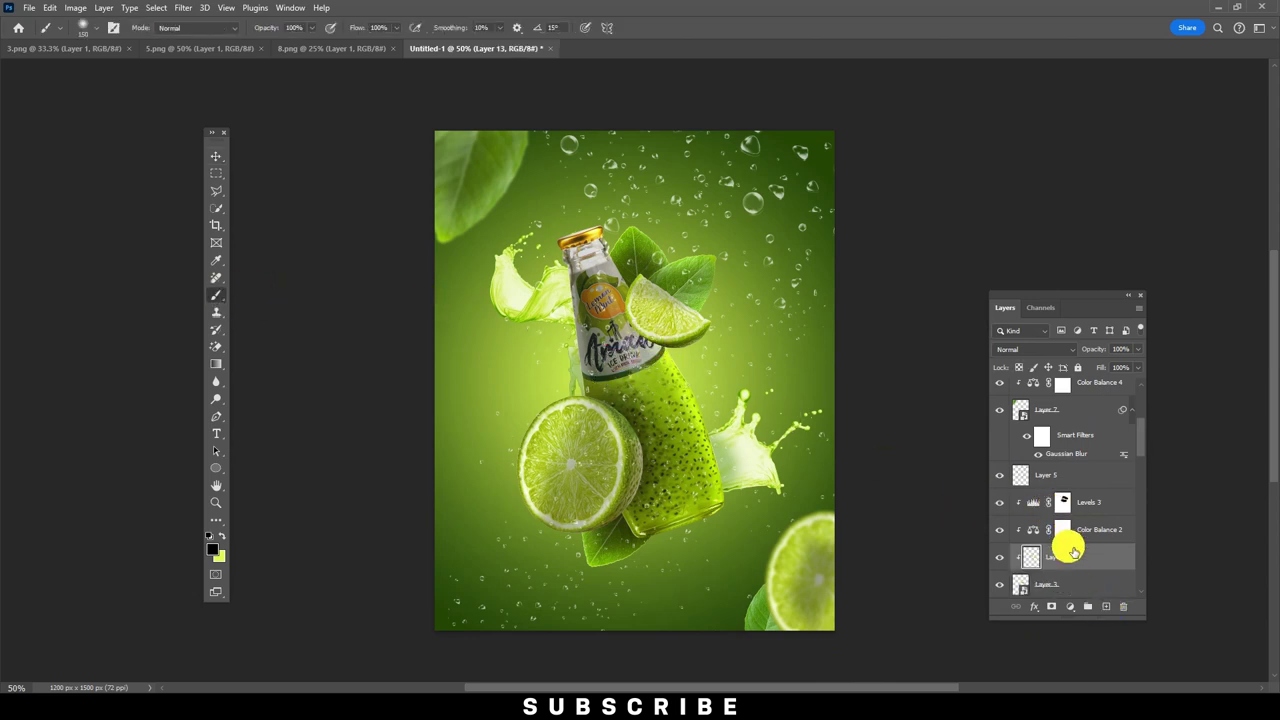
pyautogui.scroll(-1, 1080, 530)
pyautogui.moveTo(1090, 566); pyautogui.dragTo(1088, 562)
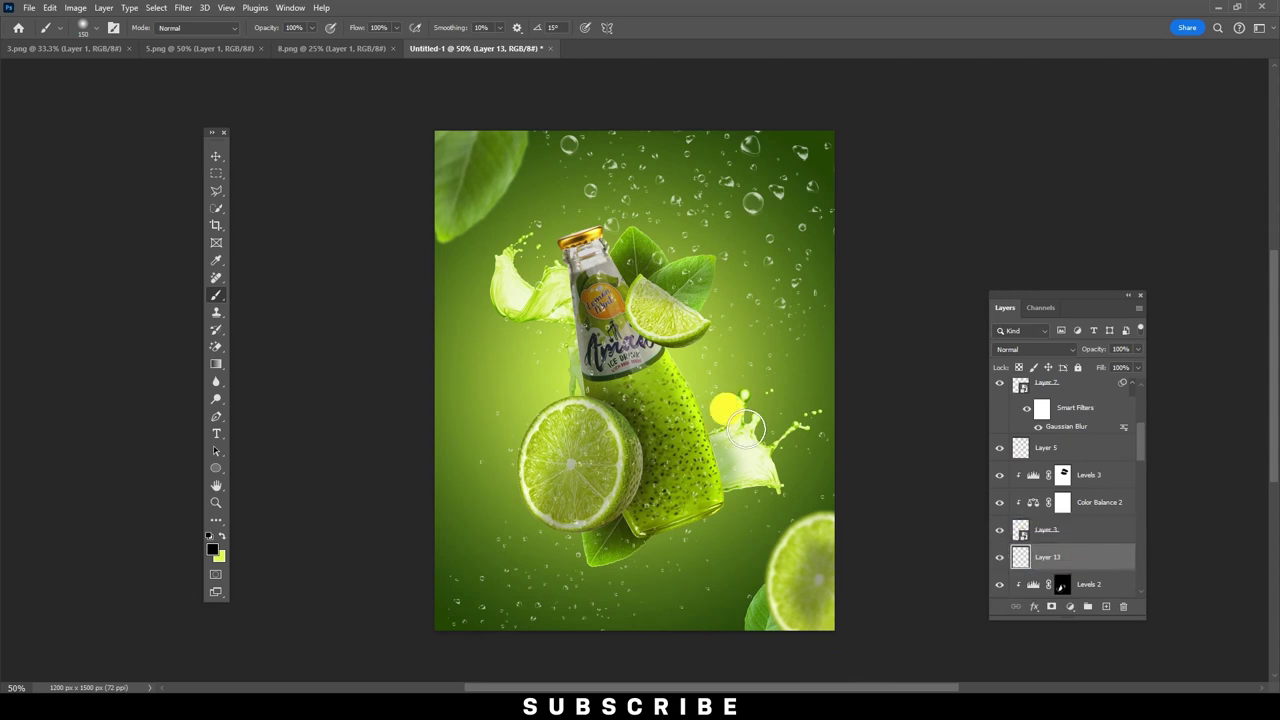
# Paint soft black shading strokes at 21% opacity over the bottle on Layer 13.
pyautogui.click(311, 27)
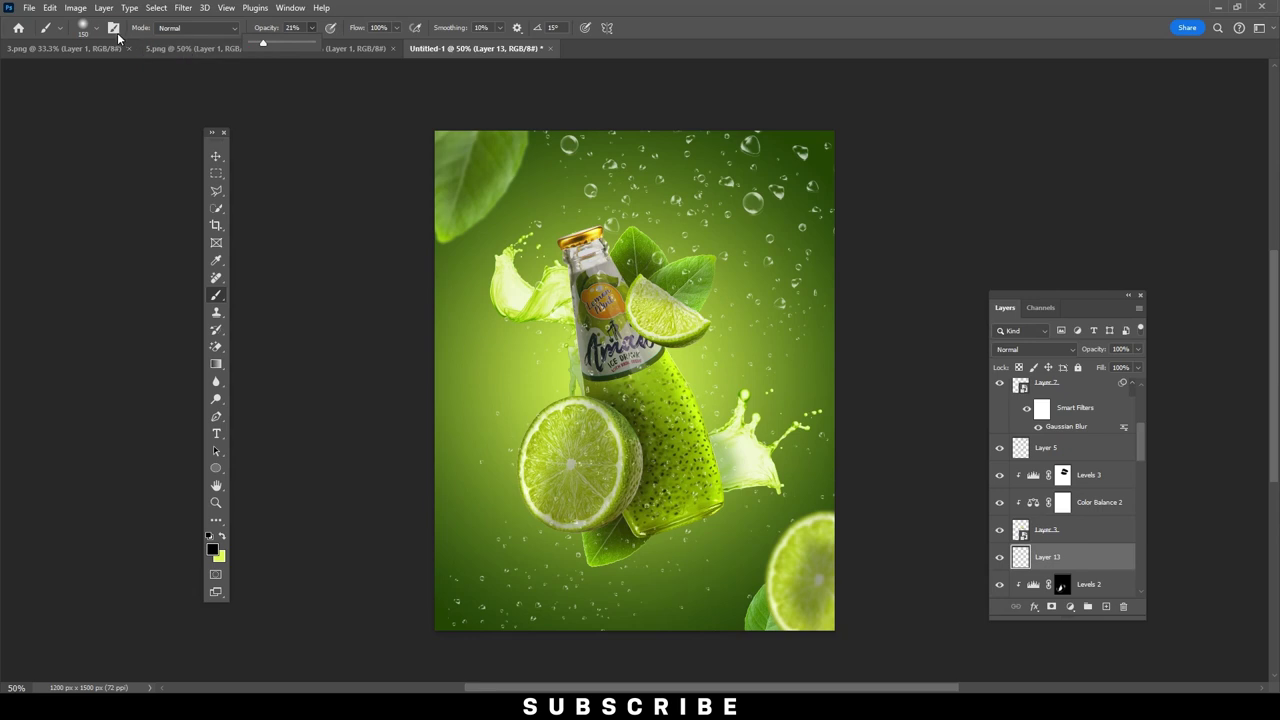
pyautogui.click(84, 40)
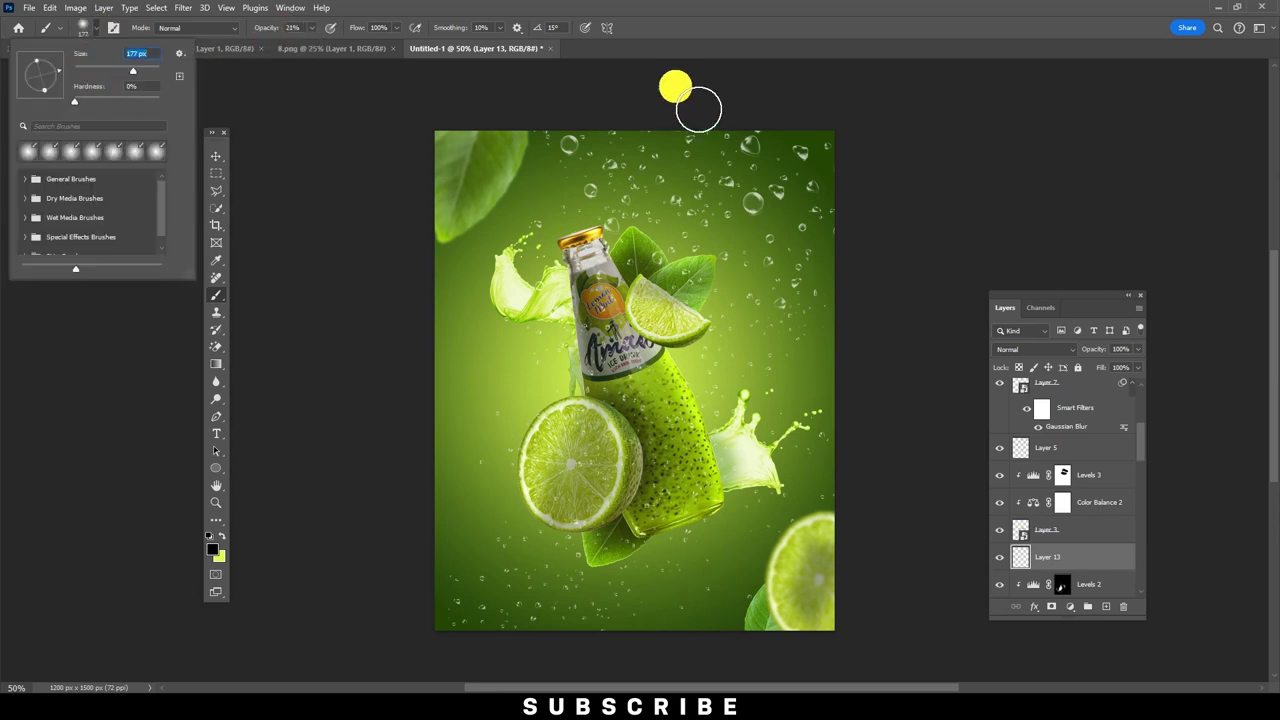
pyautogui.click(716, 45)
pyautogui.moveTo(688, 361); pyautogui.dragTo(690, 378)
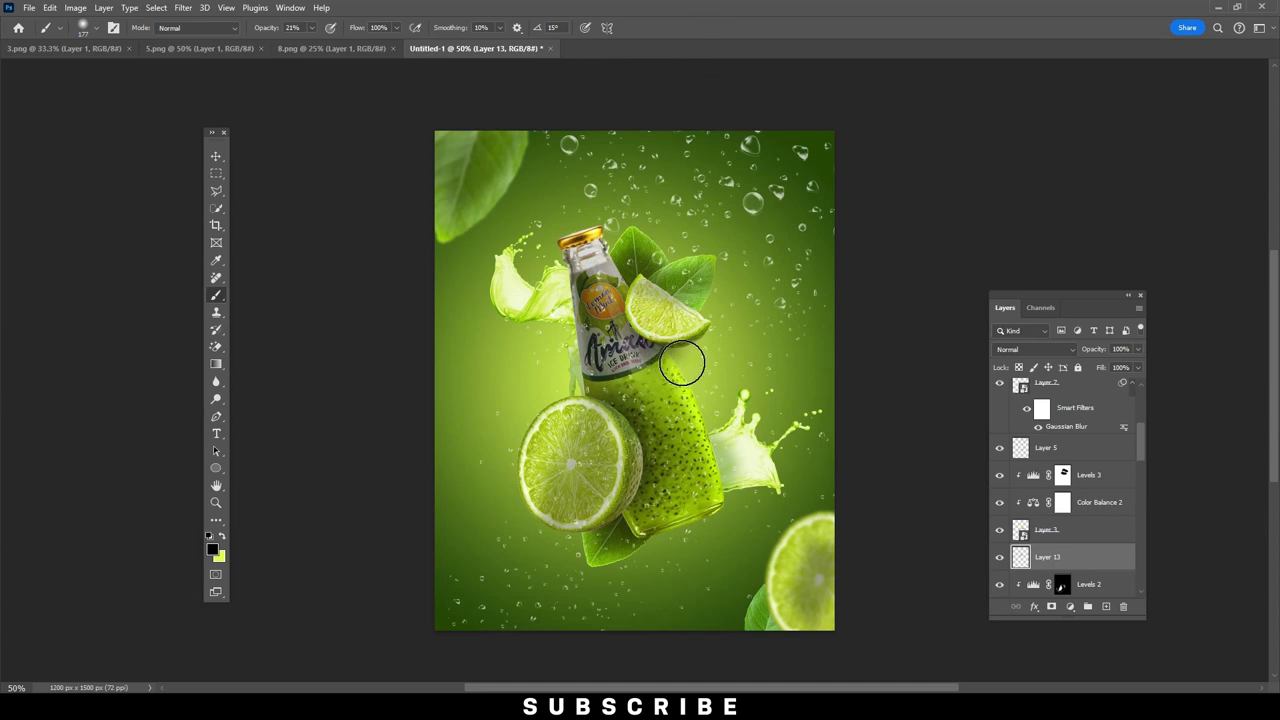
pyautogui.moveTo(672, 345); pyautogui.dragTo(600, 305)
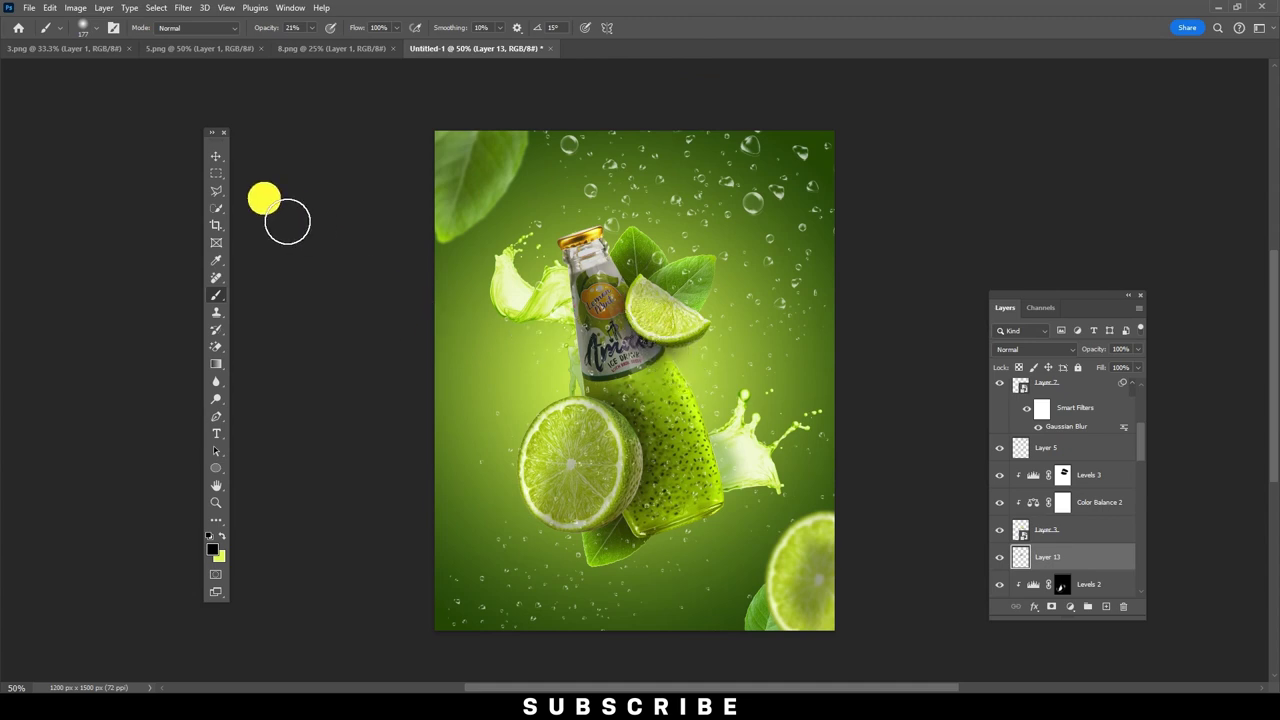
pyautogui.click(211, 153)
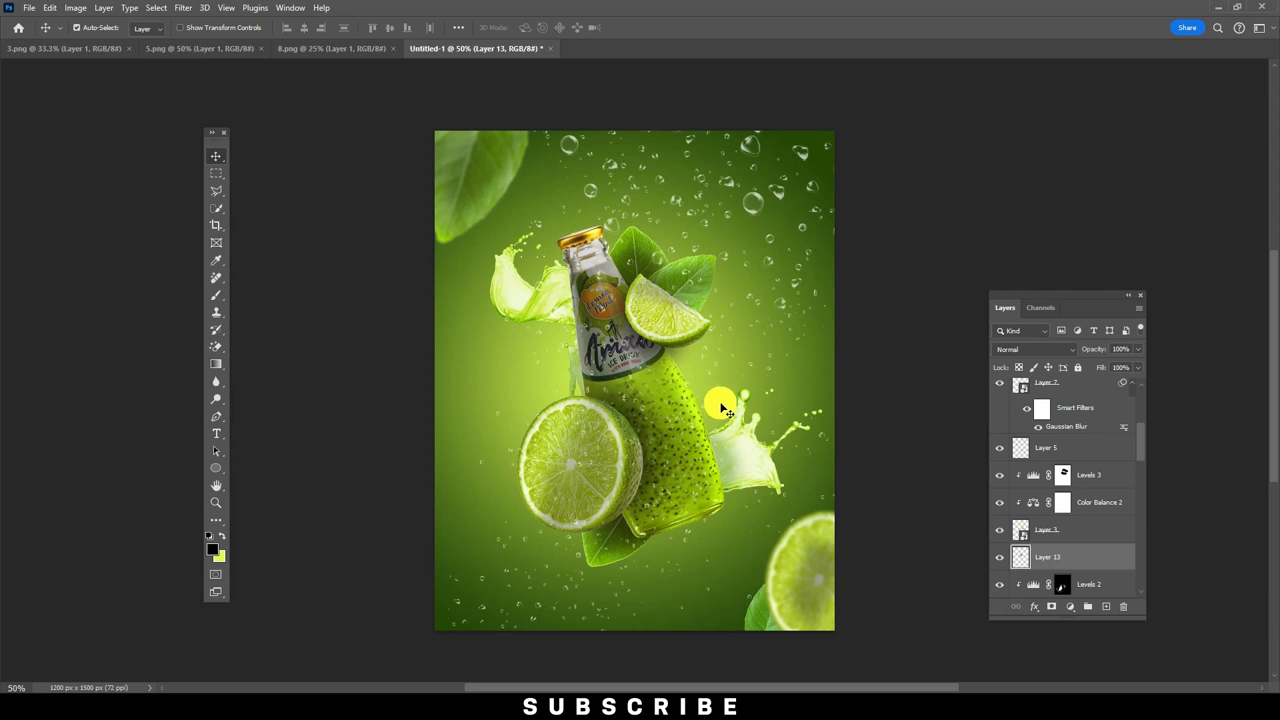
pyautogui.click(673, 341)
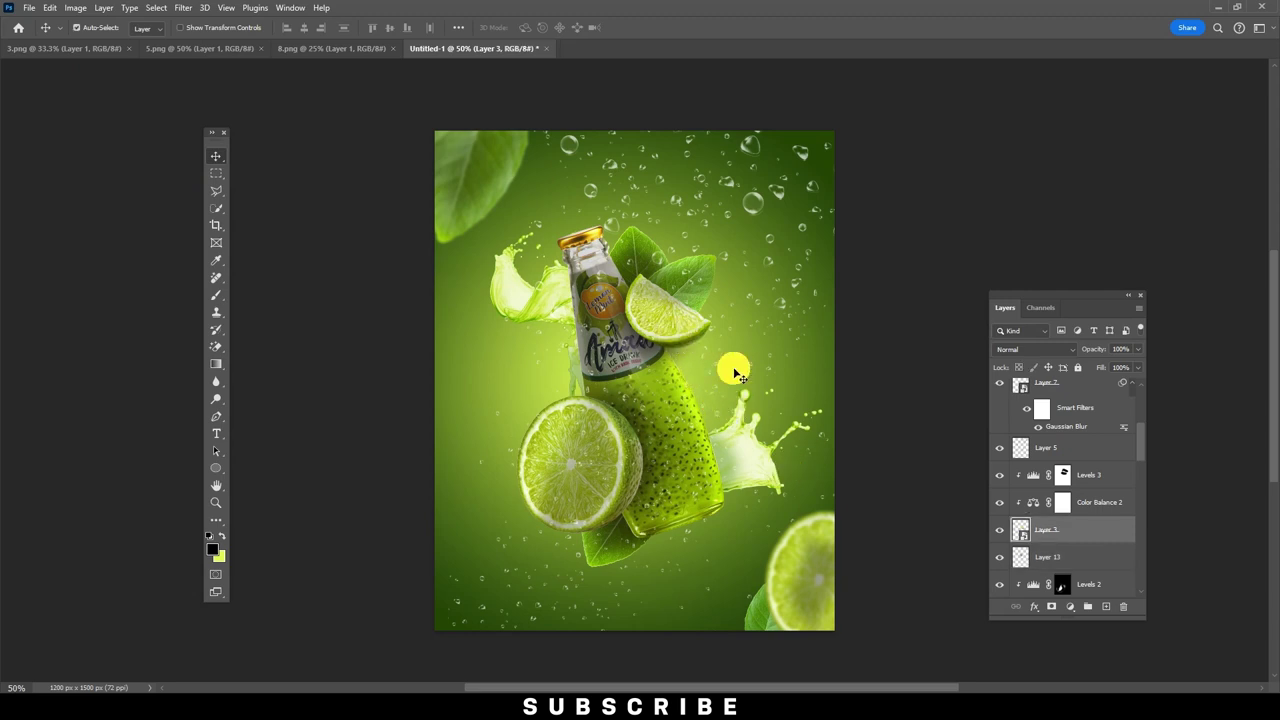
# Duplicate Layer 3 and clip both colour adjustments to Layer 3 copy.
pyautogui.moveTo(1084, 530); pyautogui.dragTo(1090, 603)
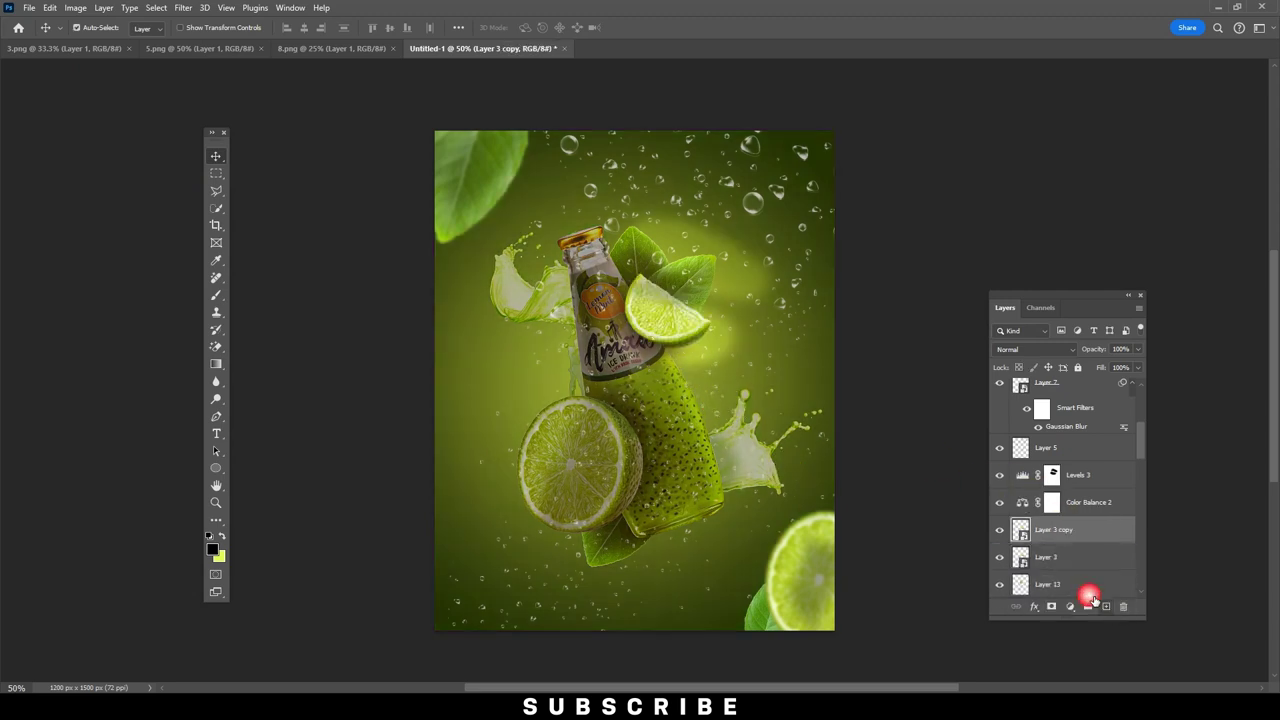
pyautogui.click(1063, 556)
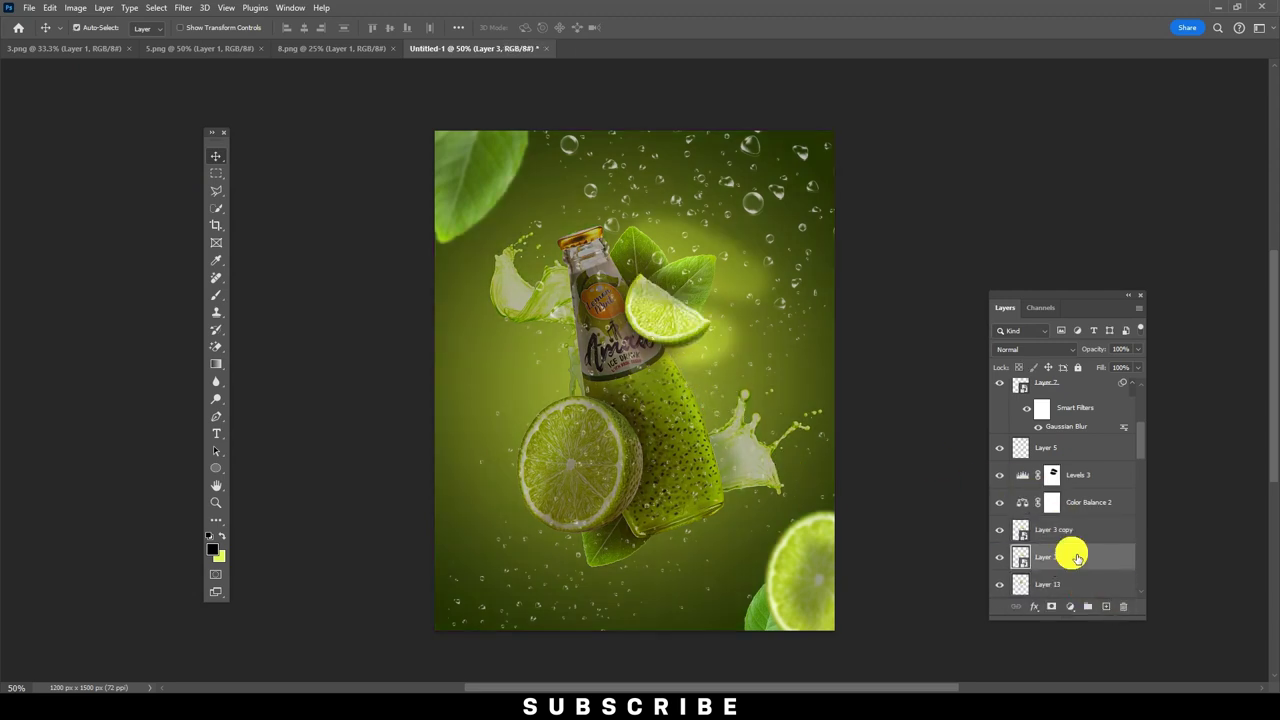
pyautogui.keyDown('alt'); pyautogui.click(1100, 489); pyautogui.keyUp('alt')
pyautogui.keyDown('alt'); pyautogui.click(1097, 516); pyautogui.keyUp('alt')
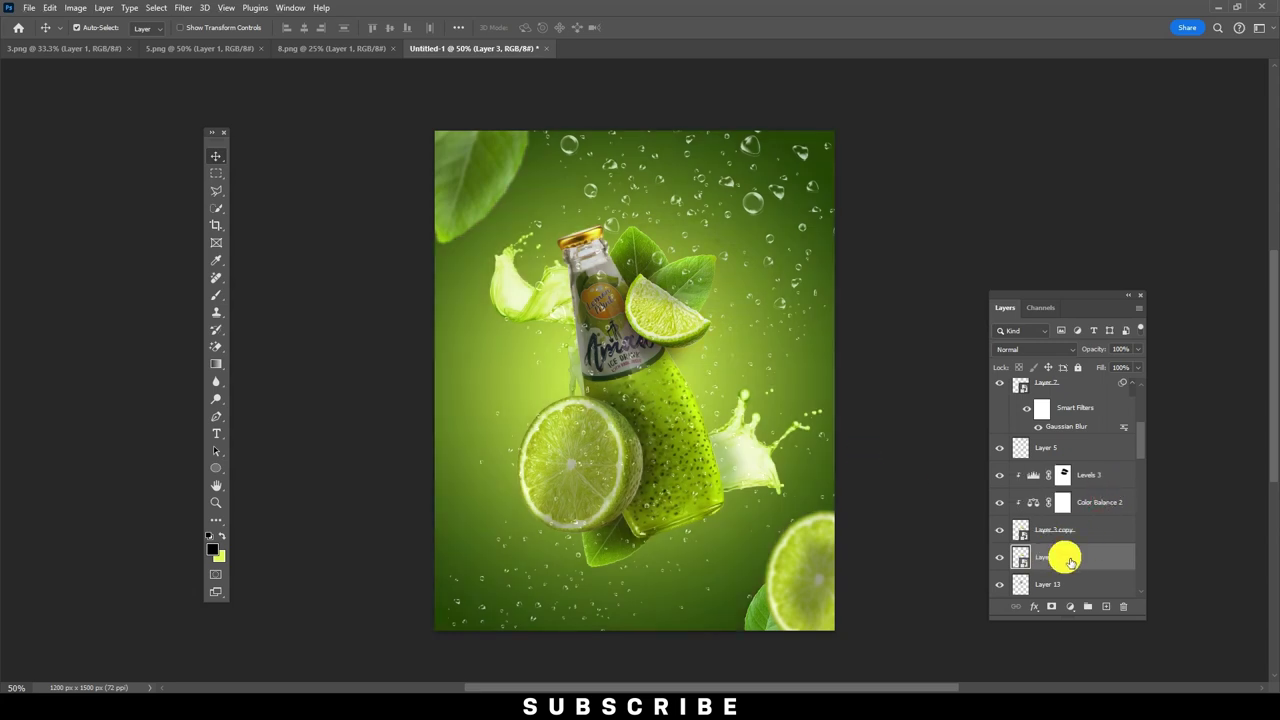
# Move the Layer 3 lime wedge to the bottom-left corner and apply a 4-pixel Gaussian Blur.
pyautogui.hotkey('ctrl', 't')
pyautogui.moveTo(523, 530)
pyautogui.mouseDown()
pyautogui.moveTo(484, 627)
pyautogui.moveTo(460, 610)
pyautogui.mouseUp()
pyautogui.press('Return')
pyautogui.click(183, 7)
pyautogui.click(205, 22)
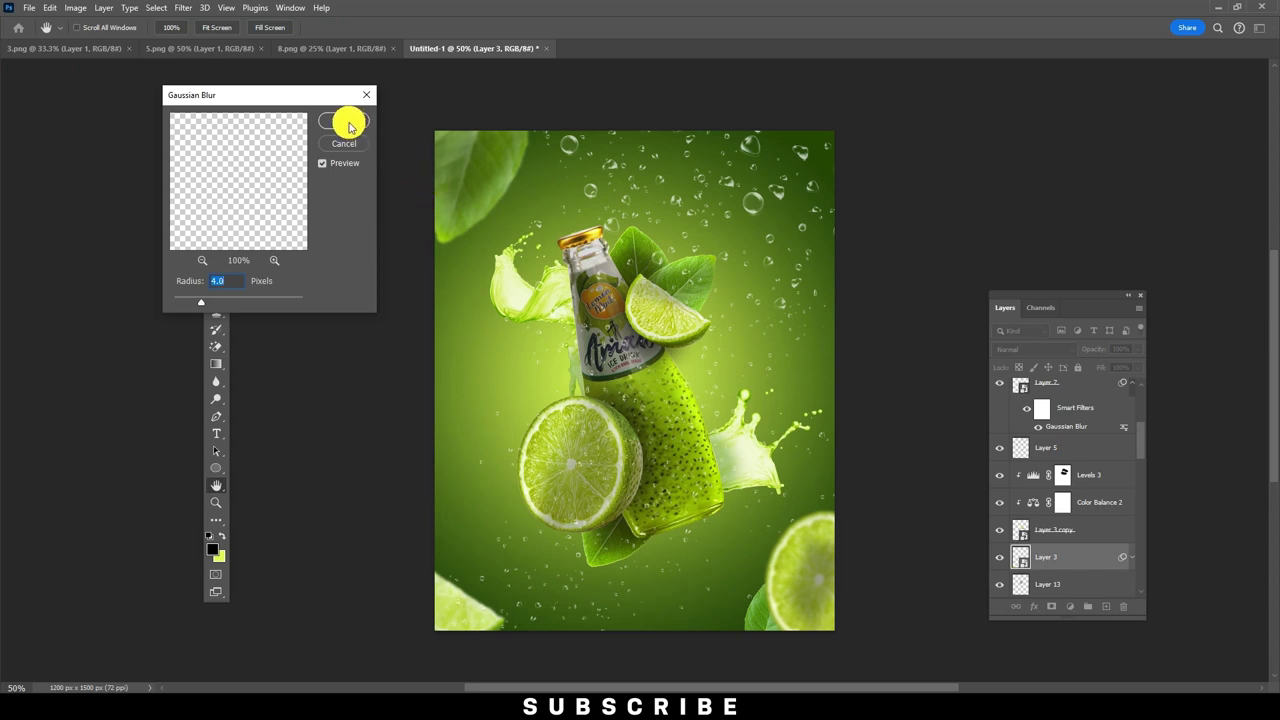
pyautogui.click(343, 120)
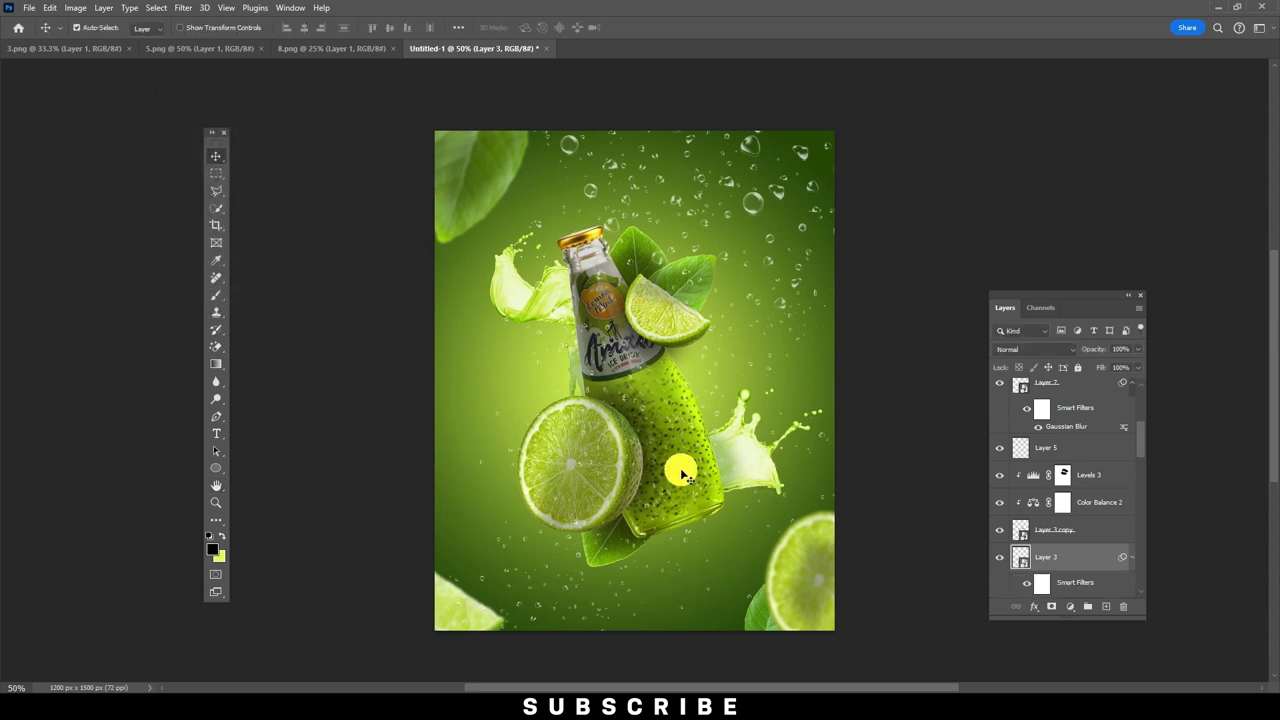
pyautogui.click(609, 459)
# Paint white on the Levels 2 mask near the front lime slice's lower edge.
pyautogui.scroll(-2, 1110, 560)
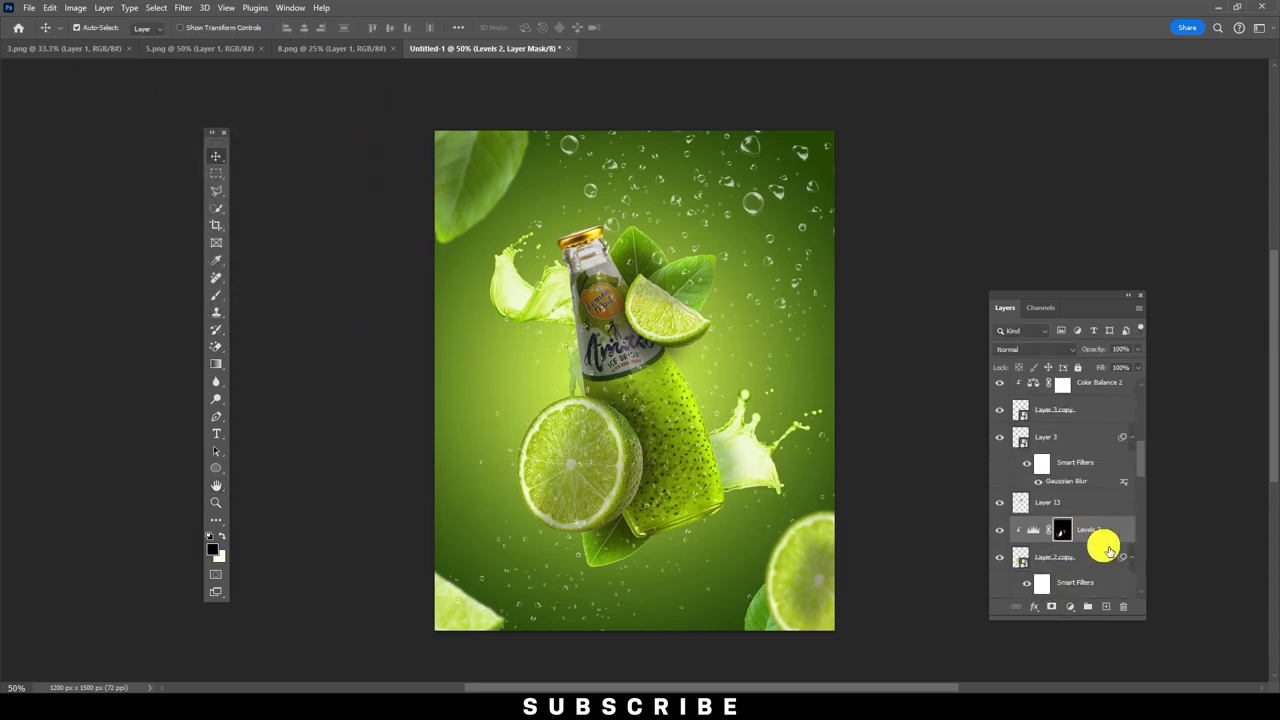
pyautogui.click(1029, 555)
pyautogui.click(998, 547)
pyautogui.click(998, 547)
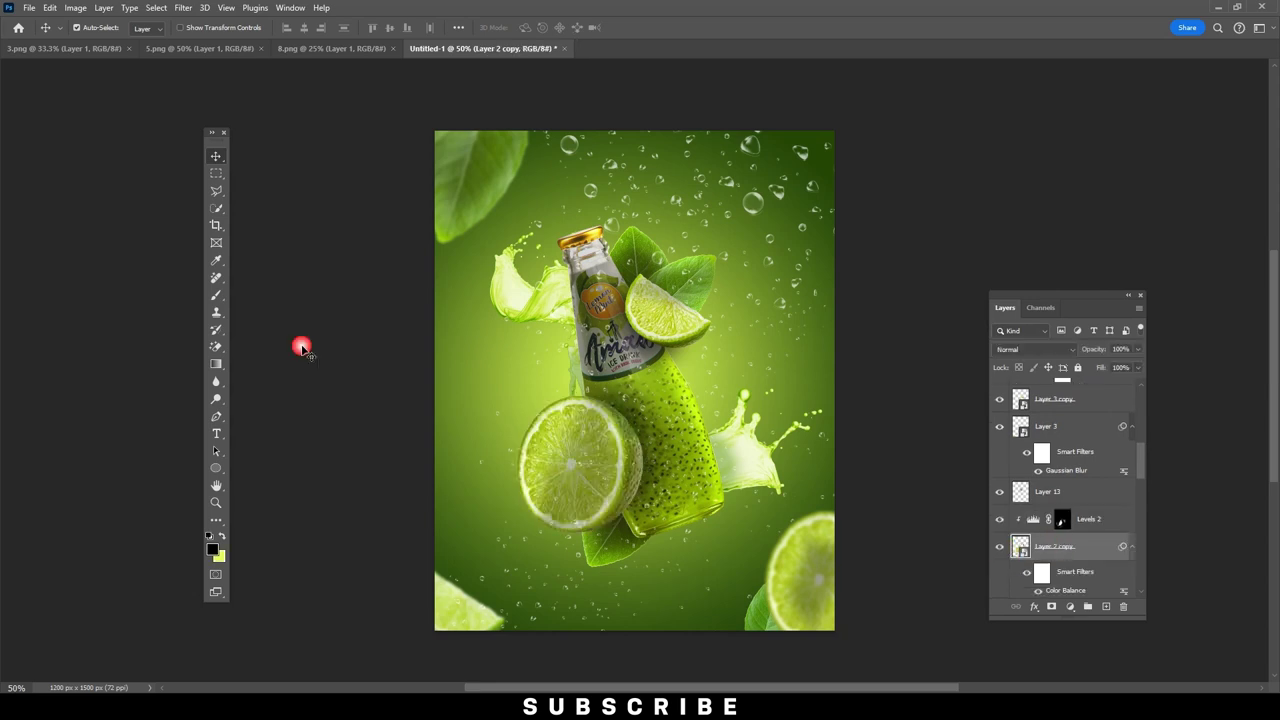
pyautogui.click(216, 295)
pyautogui.click(1062, 519)
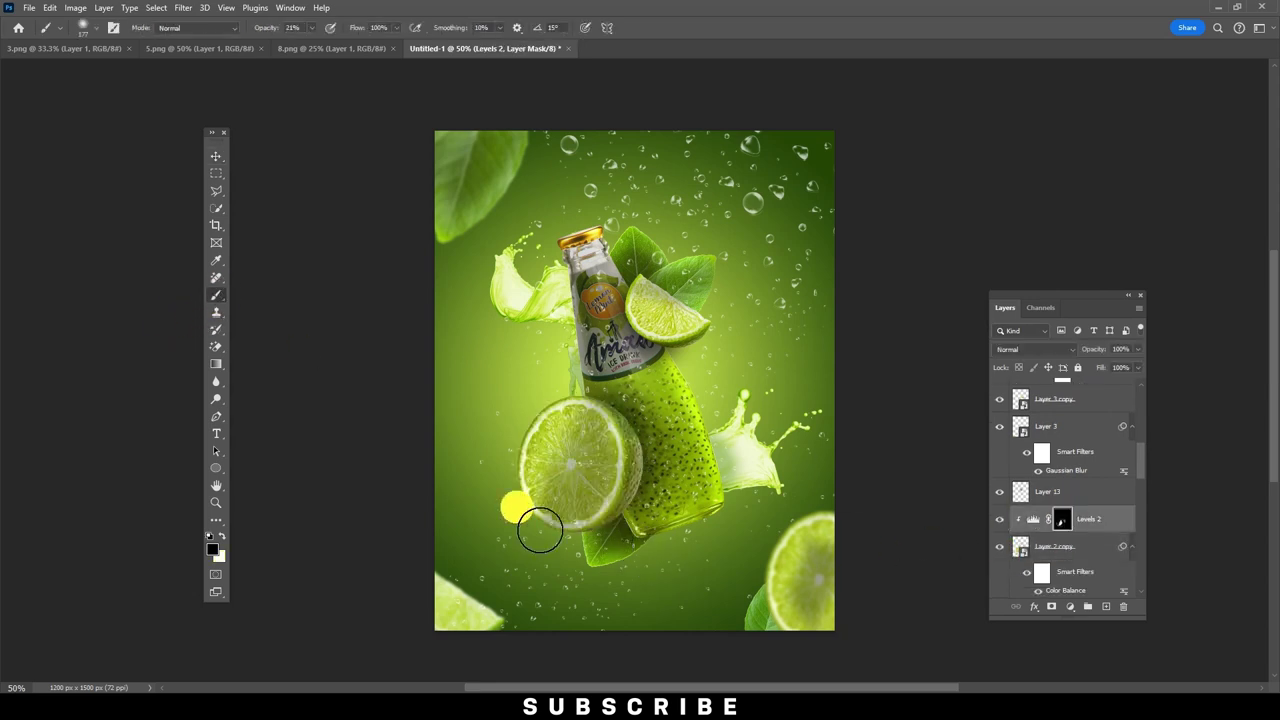
pyautogui.click(222, 536)
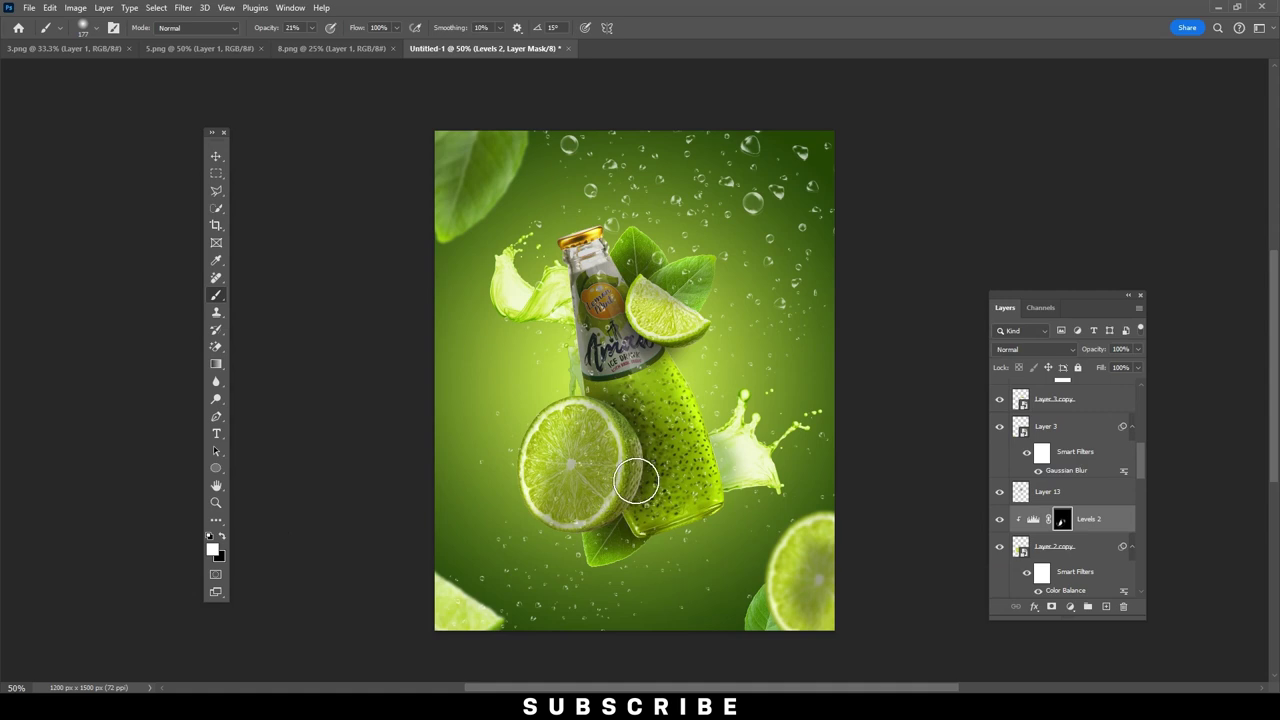
pyautogui.moveTo(608, 486); pyautogui.dragTo(632, 508)
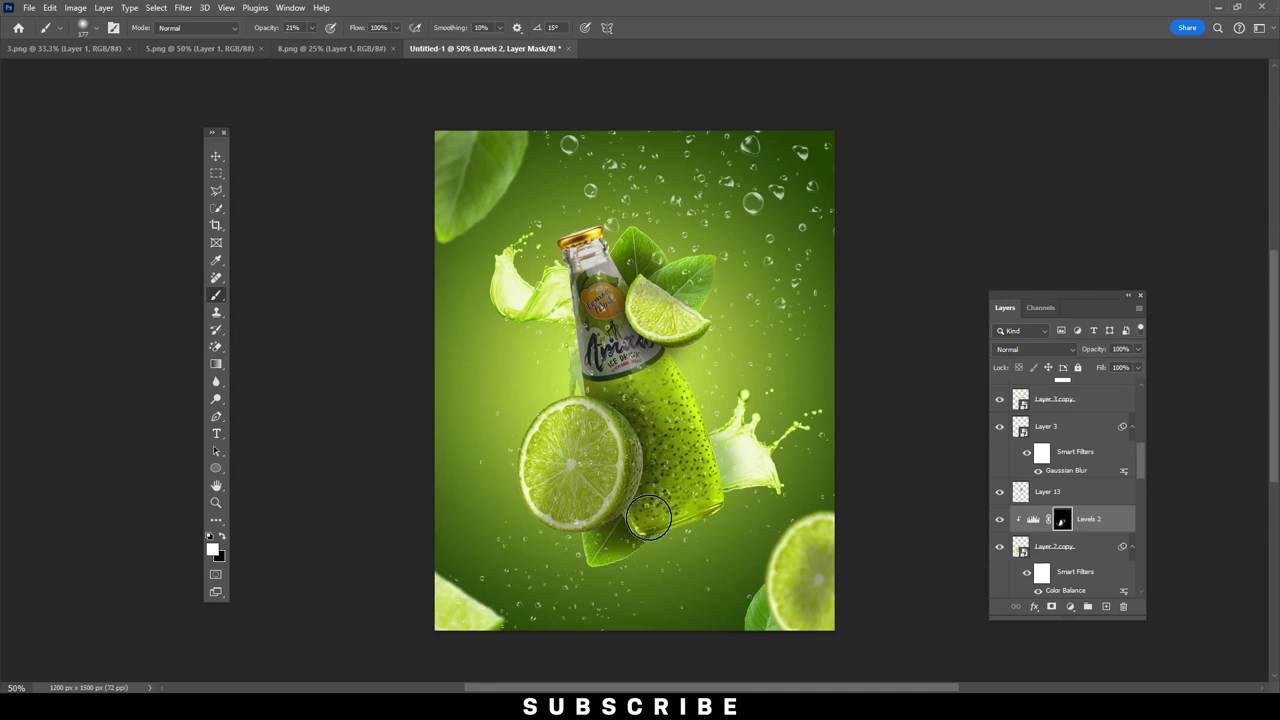
pyautogui.click(214, 155)
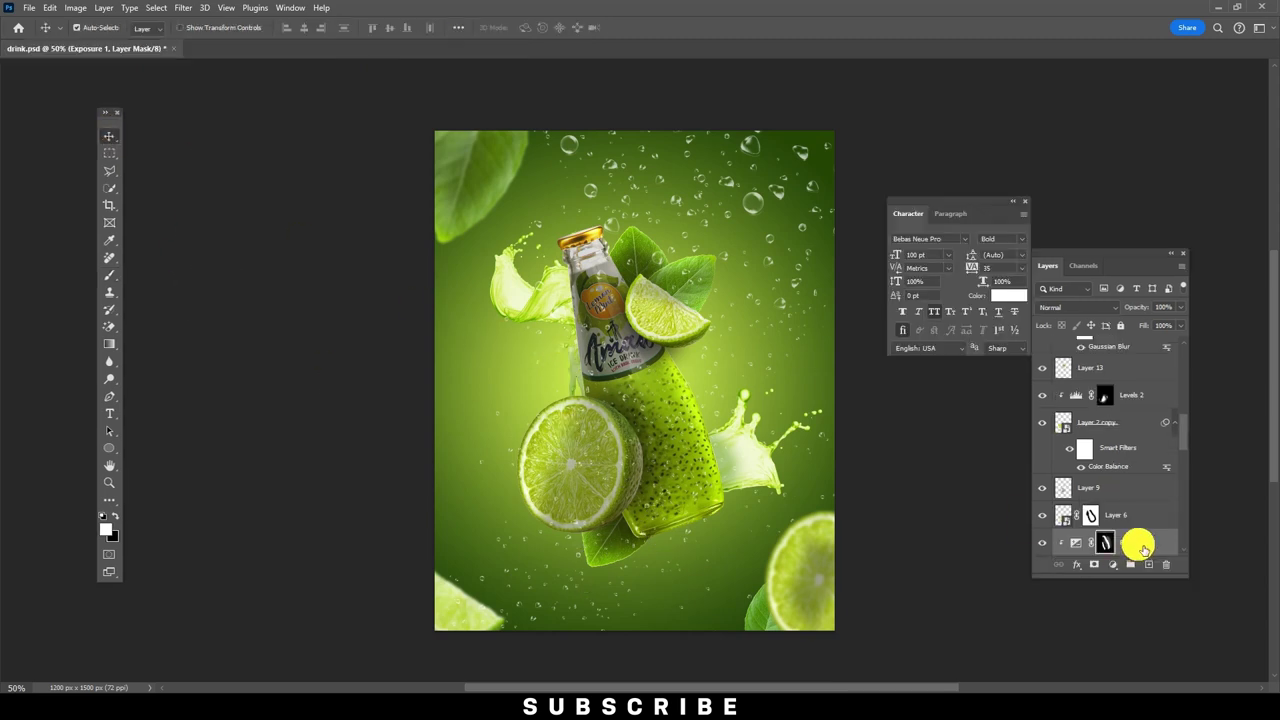
# On new Layer 14, paint a large soft white dab and squeeze it into a thin tilted streak.
pyautogui.click(1149, 564)
pyautogui.click(109, 275)
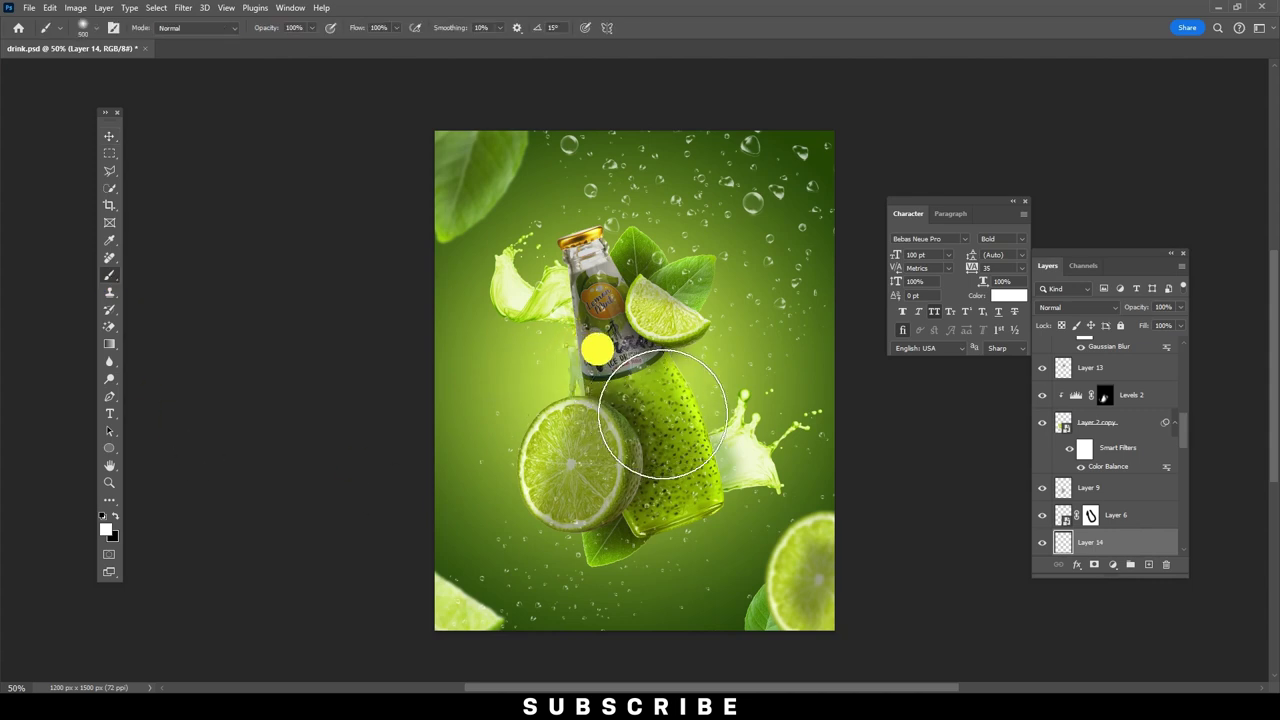
pyautogui.click(600, 350)
pyautogui.press(']')
pyautogui.press(']')
pyautogui.click(110, 137)
pyautogui.hotkey('ctrl', 't')
pyautogui.moveTo(738, 348)
pyautogui.mouseDown()
pyautogui.moveTo(610, 346)
pyautogui.moveTo(618, 330)
pyautogui.moveTo(687, 380)
pyautogui.moveTo(695, 403)
pyautogui.moveTo(736, 385)
pyautogui.mouseUp()
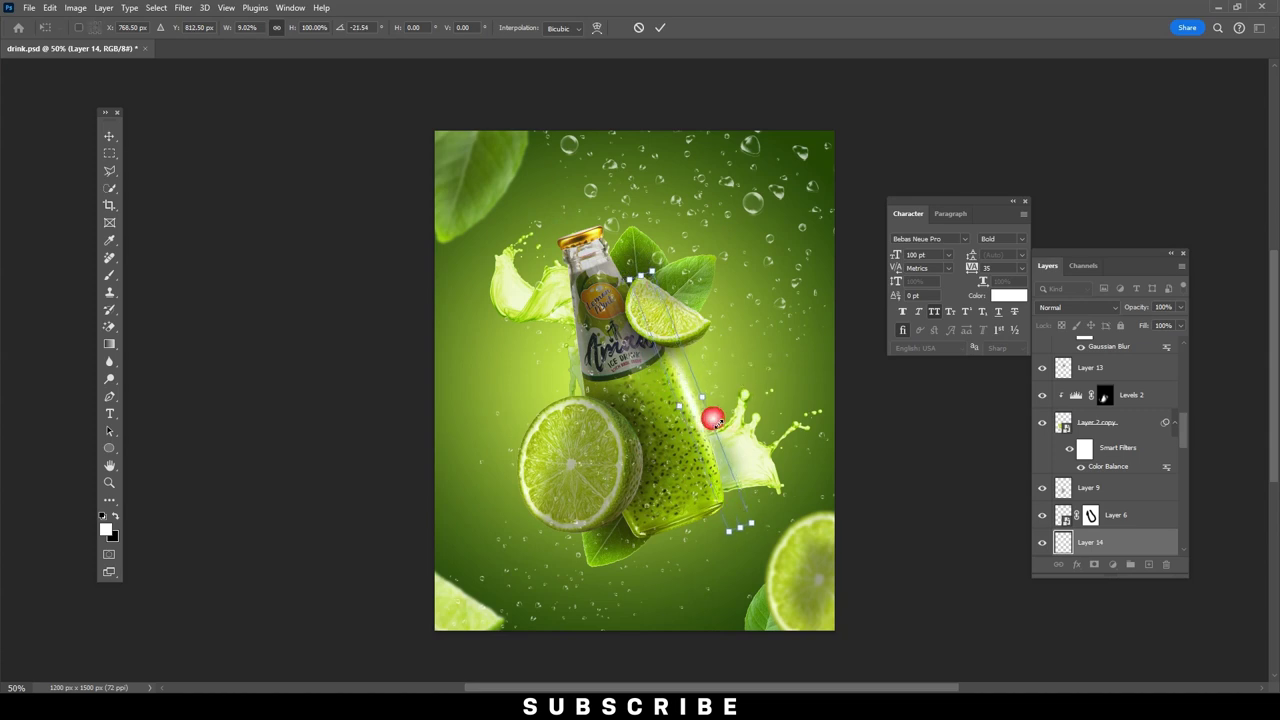
pyautogui.doubleClick(703, 416)
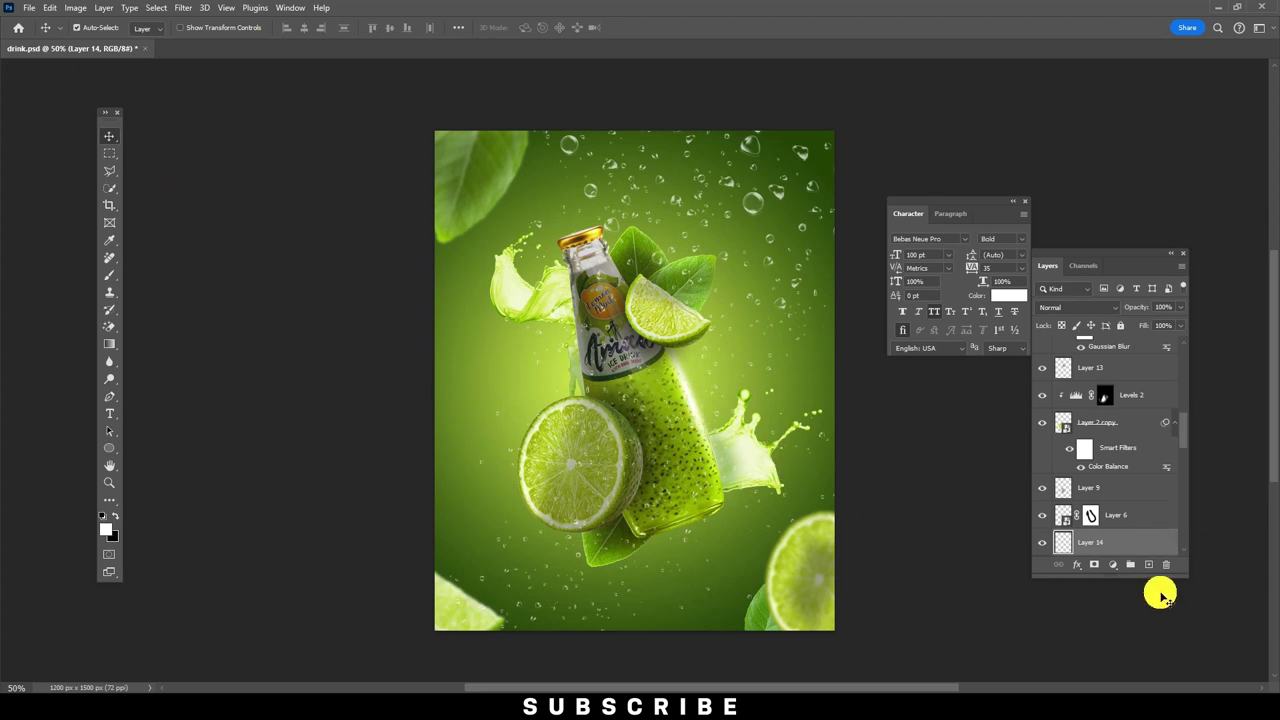
# Tone down the reflection streak with Levels, lowering output white to 179.
pyautogui.click(78, 8)
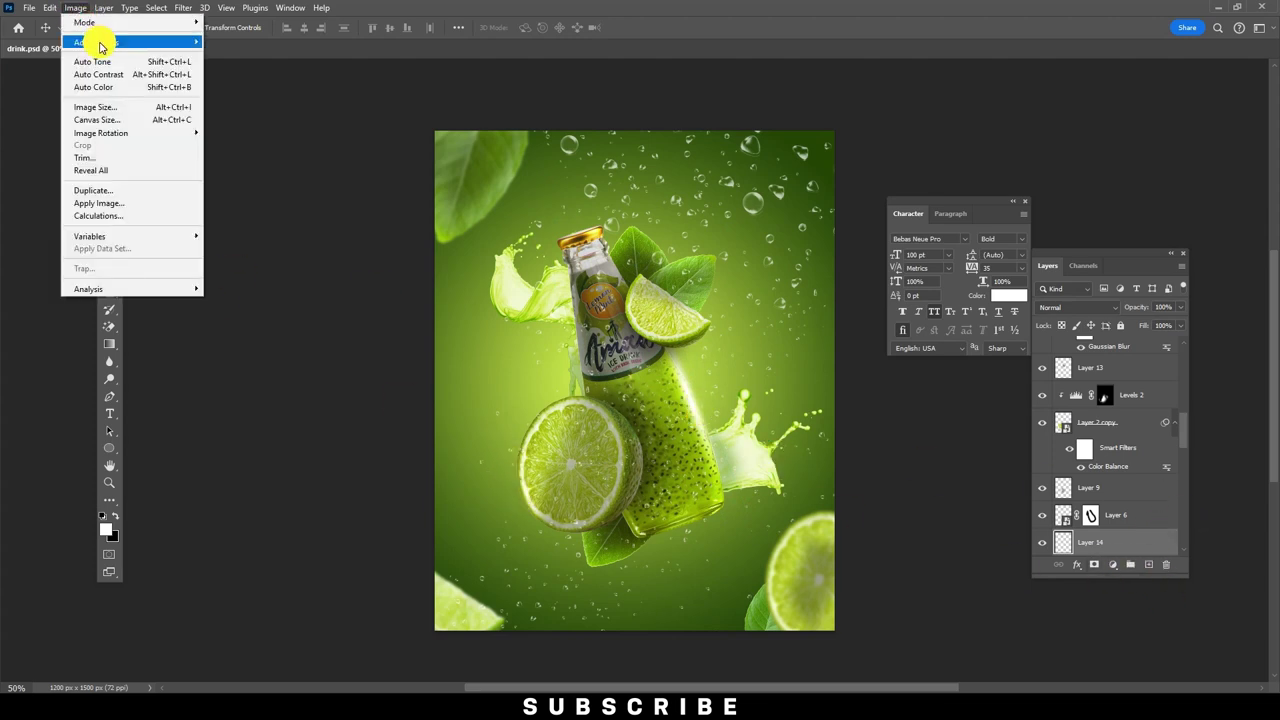
pyautogui.click(360, 131)
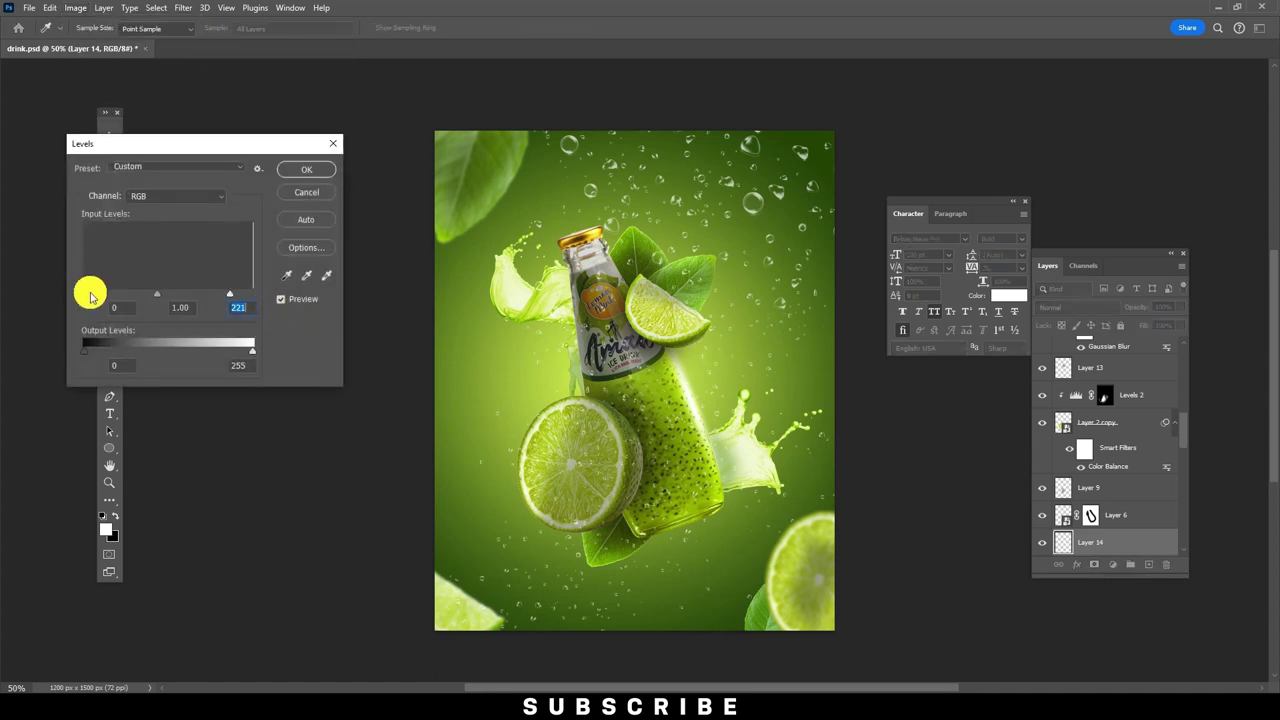
pyautogui.moveTo(251, 350); pyautogui.dragTo(166, 355)
pyautogui.click(85, 352)
pyautogui.click(130, 295)
pyautogui.click(306, 169)
# Duplicate the streak, offset the copy at 53% fill, and select both streak layers.
pyautogui.moveTo(1148, 542); pyautogui.dragTo(1157, 568)
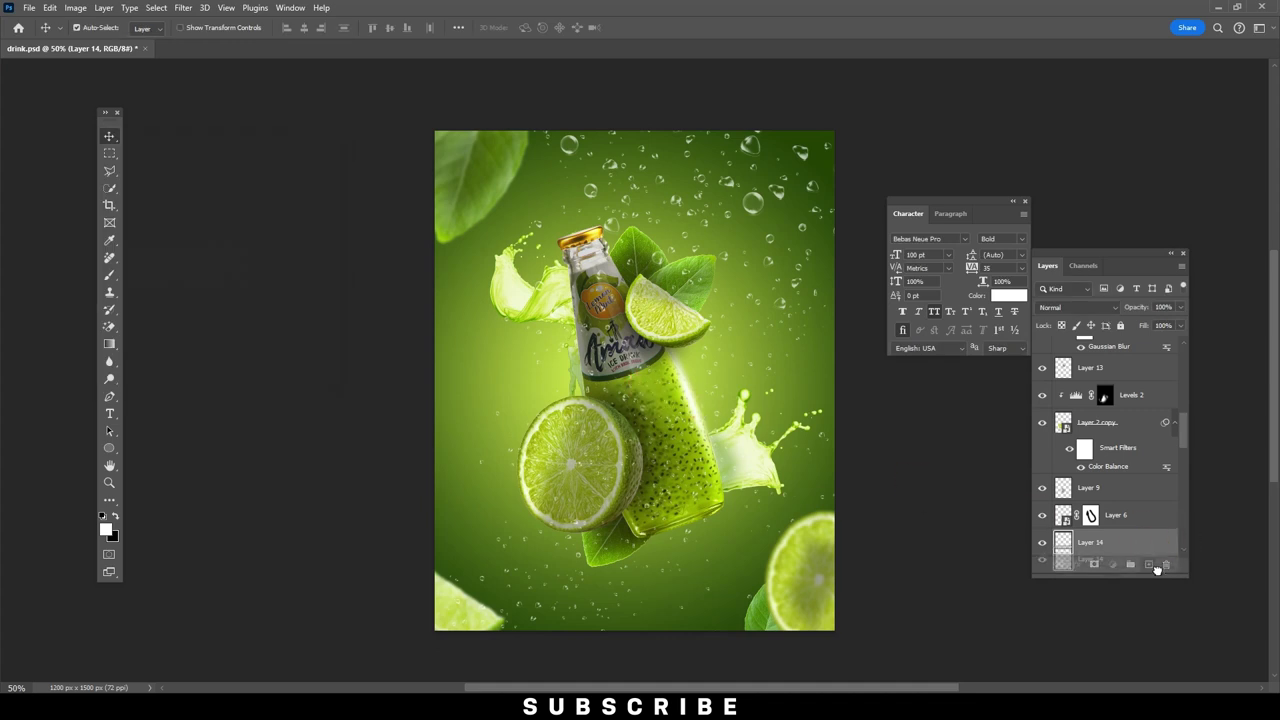
pyautogui.moveTo(685, 388); pyautogui.dragTo(698, 420)
pyautogui.click(1181, 325)
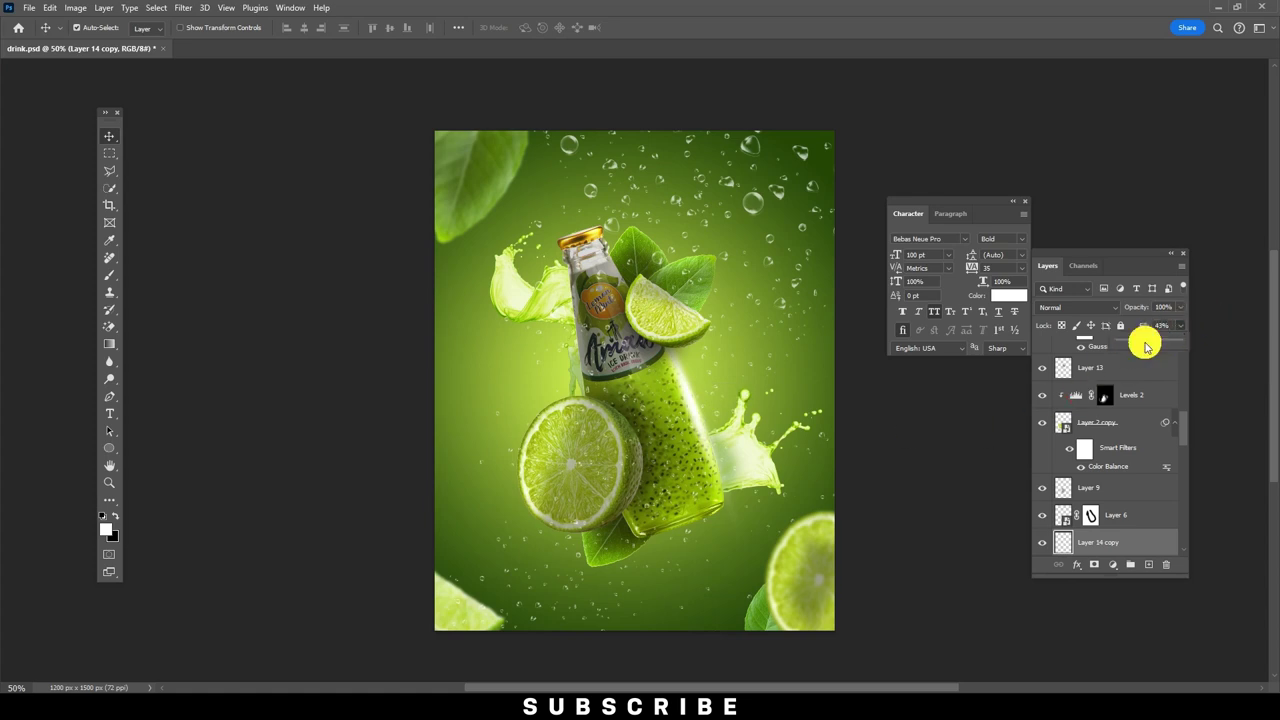
pyautogui.scroll(-1, 1150, 500)
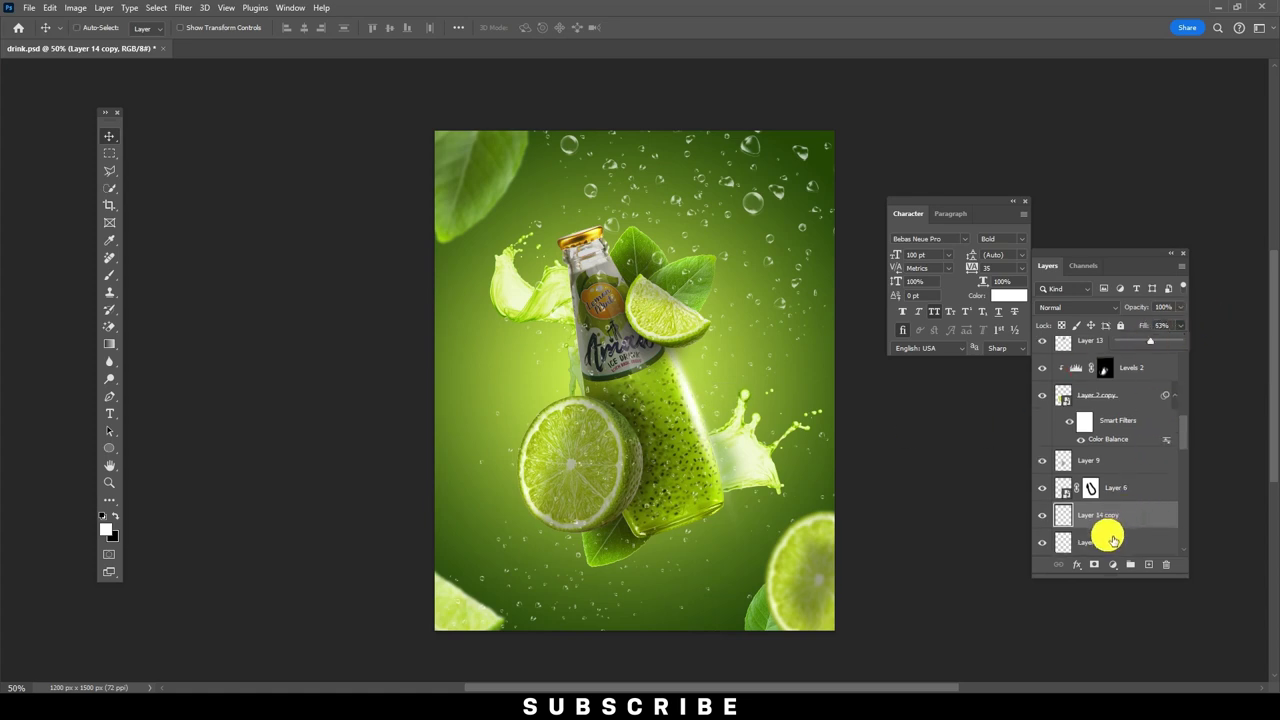
pyautogui.keyDown('shift'); pyautogui.click(1110, 540); pyautogui.keyUp('shift')
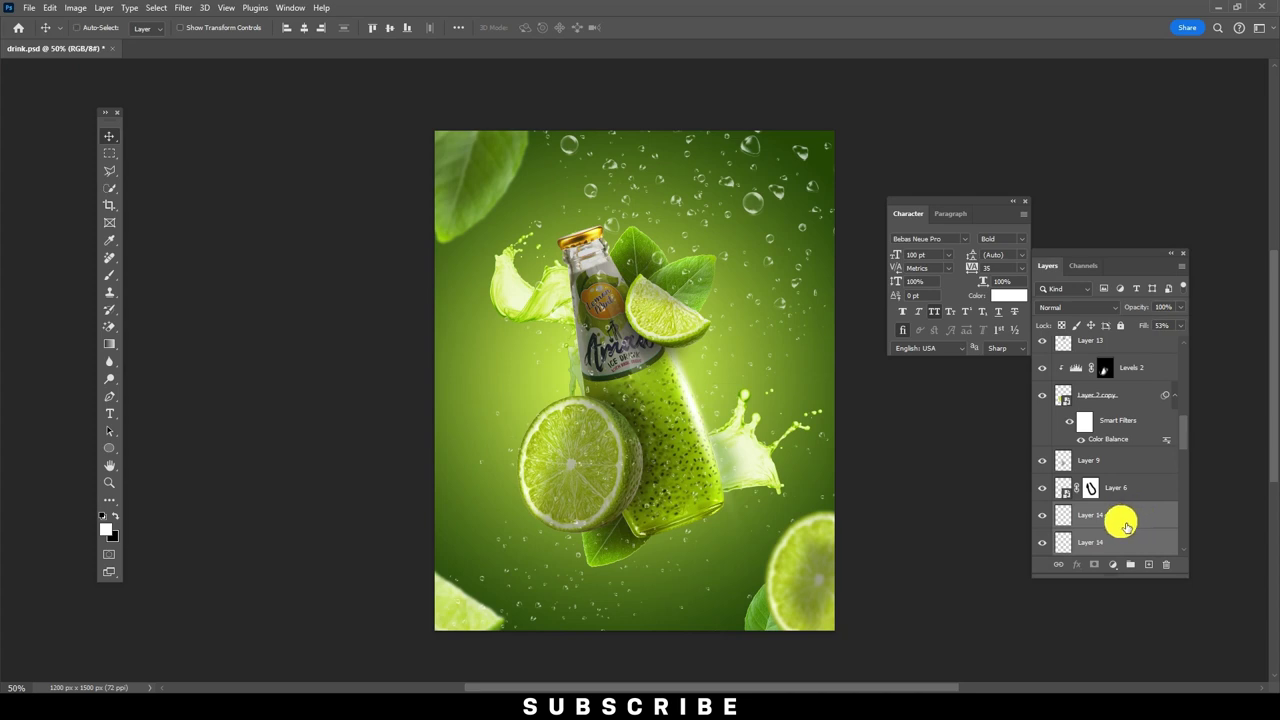
# Group the two streak layers, duplicate the group, and rotate the copy about 11° up-left across the bottle.
pyautogui.hotkey('ctrl', 'g')
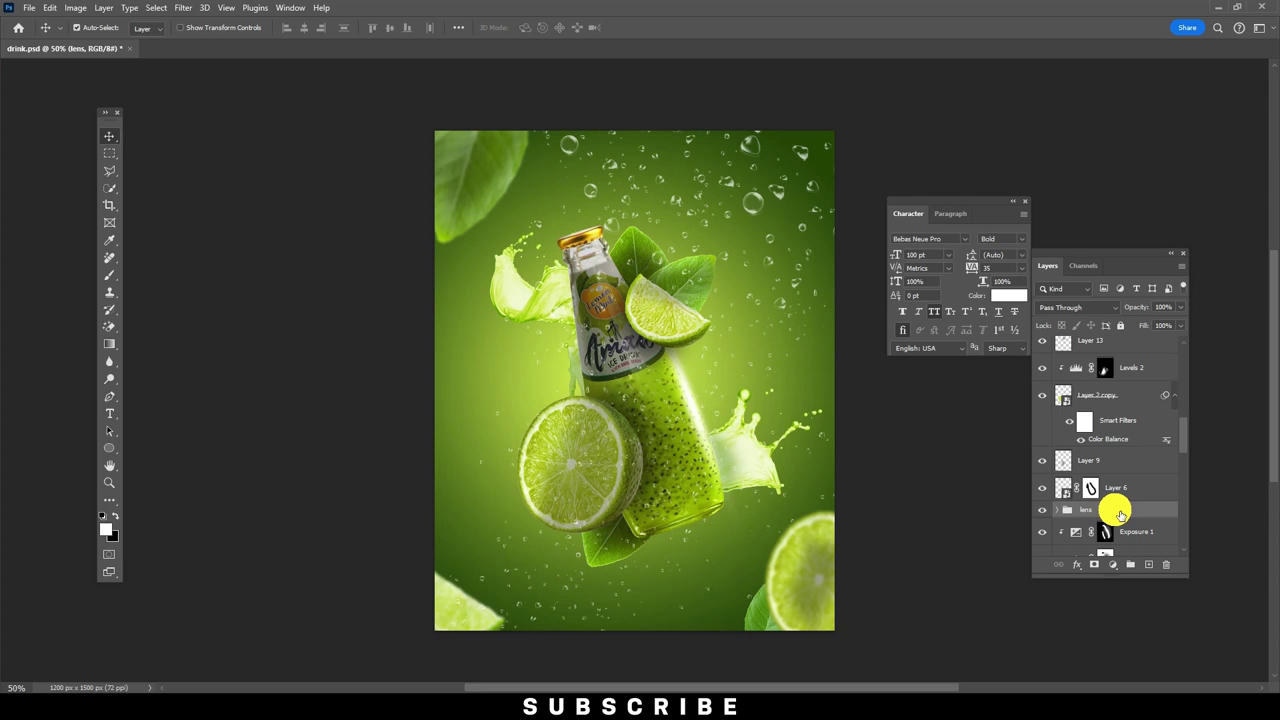
pyautogui.hotkey('ctrl', 'j')
pyautogui.hotkey('ctrl', 't')
pyautogui.moveTo(657, 394); pyautogui.dragTo(607, 397)
pyautogui.moveTo(688, 368); pyautogui.dragTo(694, 378)
pyautogui.moveTo(610, 397); pyautogui.dragTo(603, 400)
pyautogui.moveTo(701, 372); pyautogui.dragTo(708, 378)
pyautogui.moveTo(610, 402); pyautogui.dragTo(604, 347)
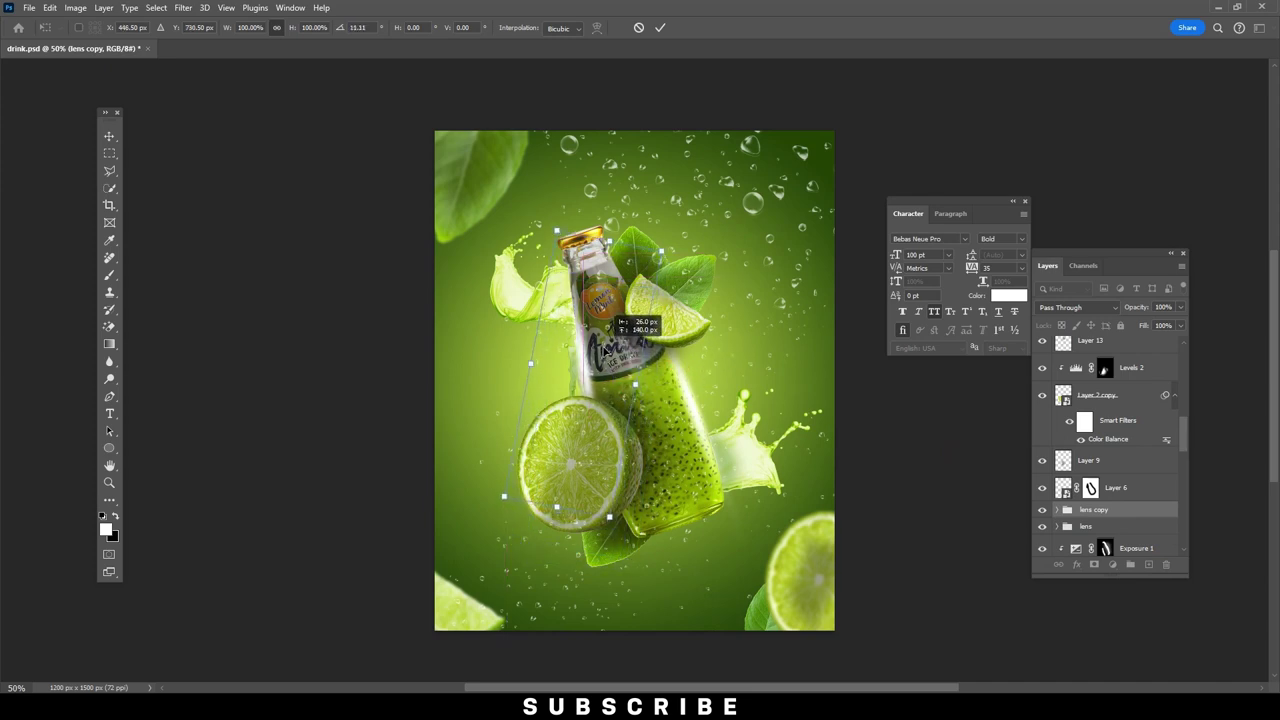
pyautogui.press('Return')
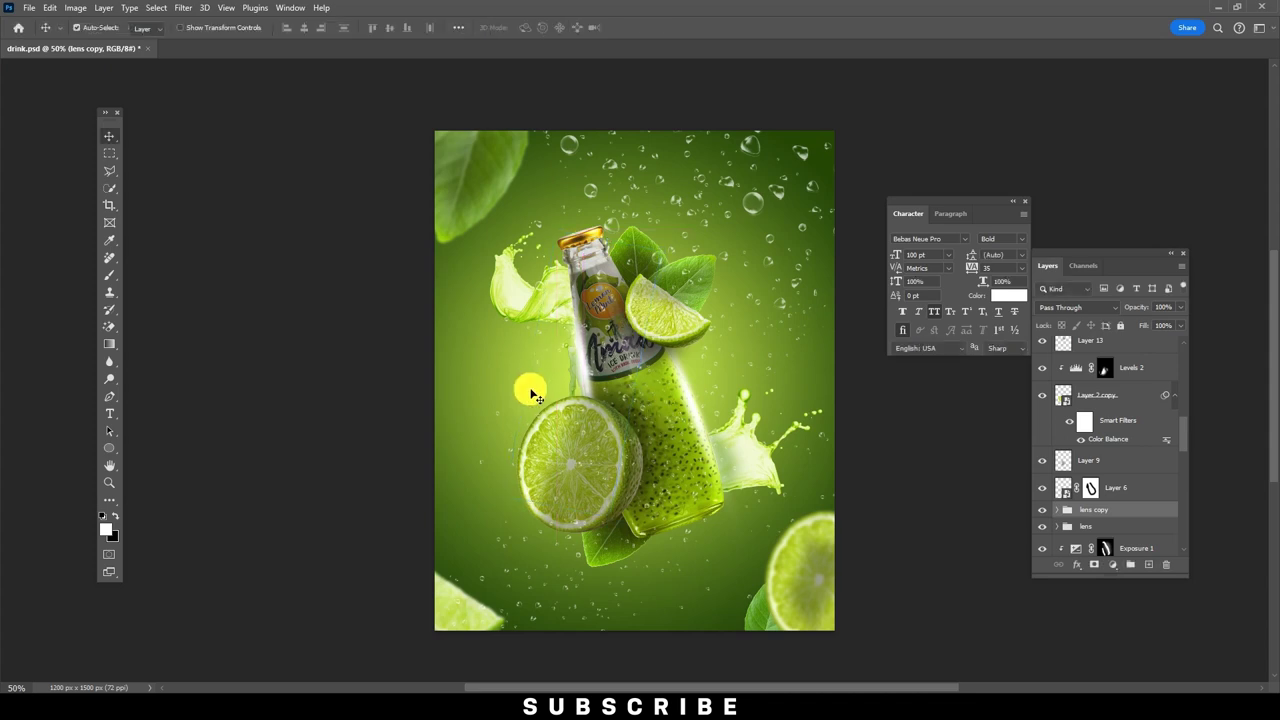
# With Layer 14 copy hidden in lens copy, nudge Layer 14 into alignment on the bottle label.
pyautogui.click(1058, 510)
pyautogui.click(1057, 535)
pyautogui.click(1044, 536)
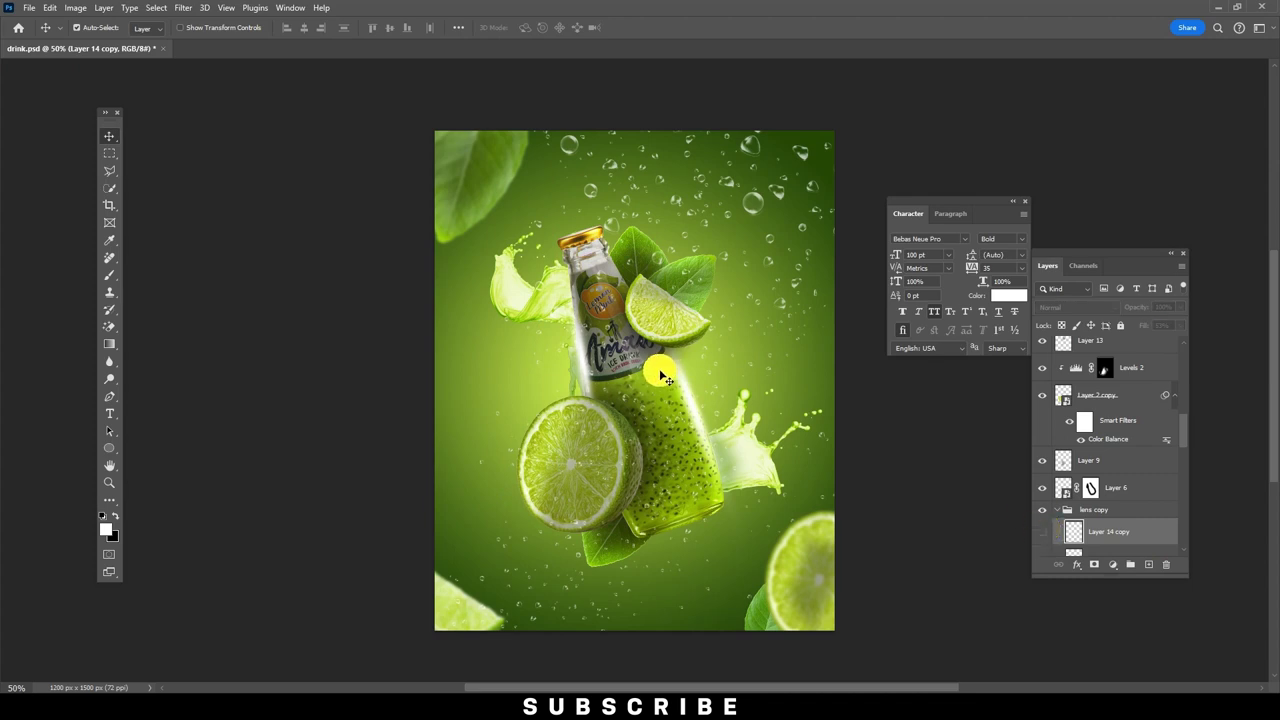
pyautogui.moveTo(586, 366); pyautogui.dragTo(587, 369)
pyautogui.click(620, 422)
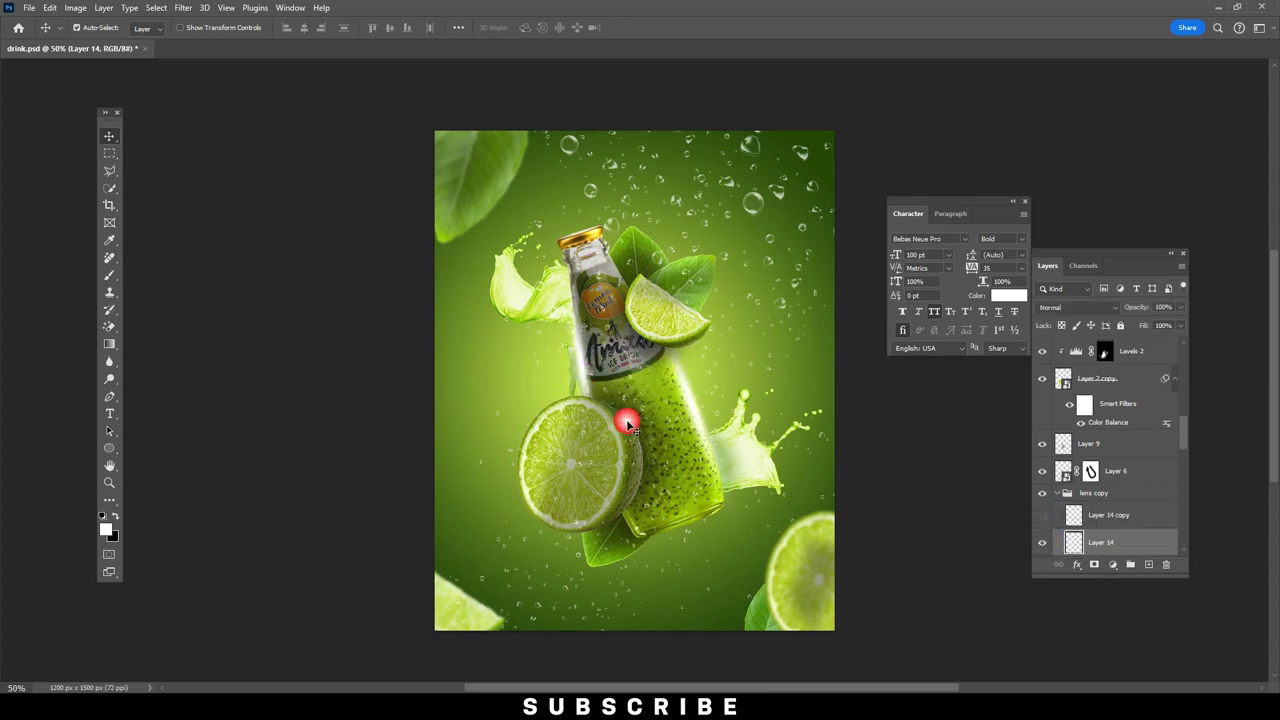
# Show Layer 14 copy again and move it right and down along the bottle.
pyautogui.click(1110, 515)
pyautogui.click(1042, 515)
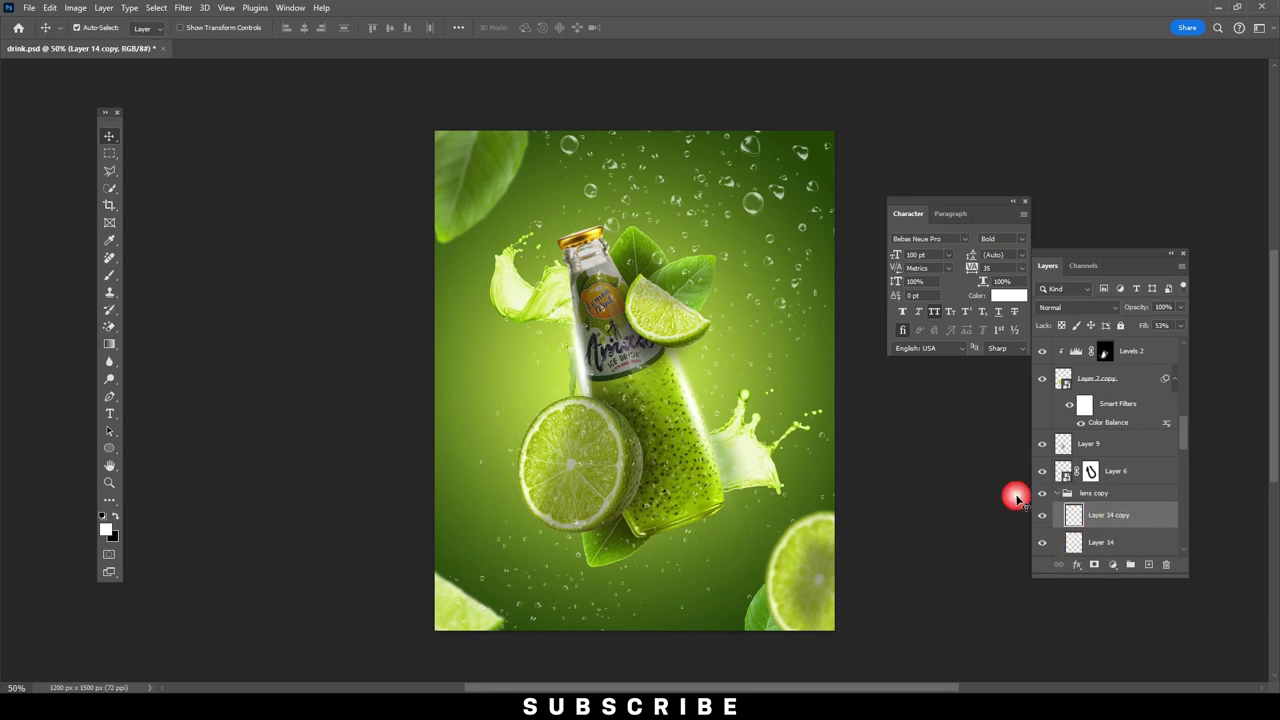
pyautogui.hotkey('ctrl', 't')
pyautogui.moveTo(583, 360)
pyautogui.mouseDown()
pyautogui.moveTo(680, 517)
pyautogui.moveTo(637, 548)
pyautogui.moveTo(638, 532)
pyautogui.mouseUp()
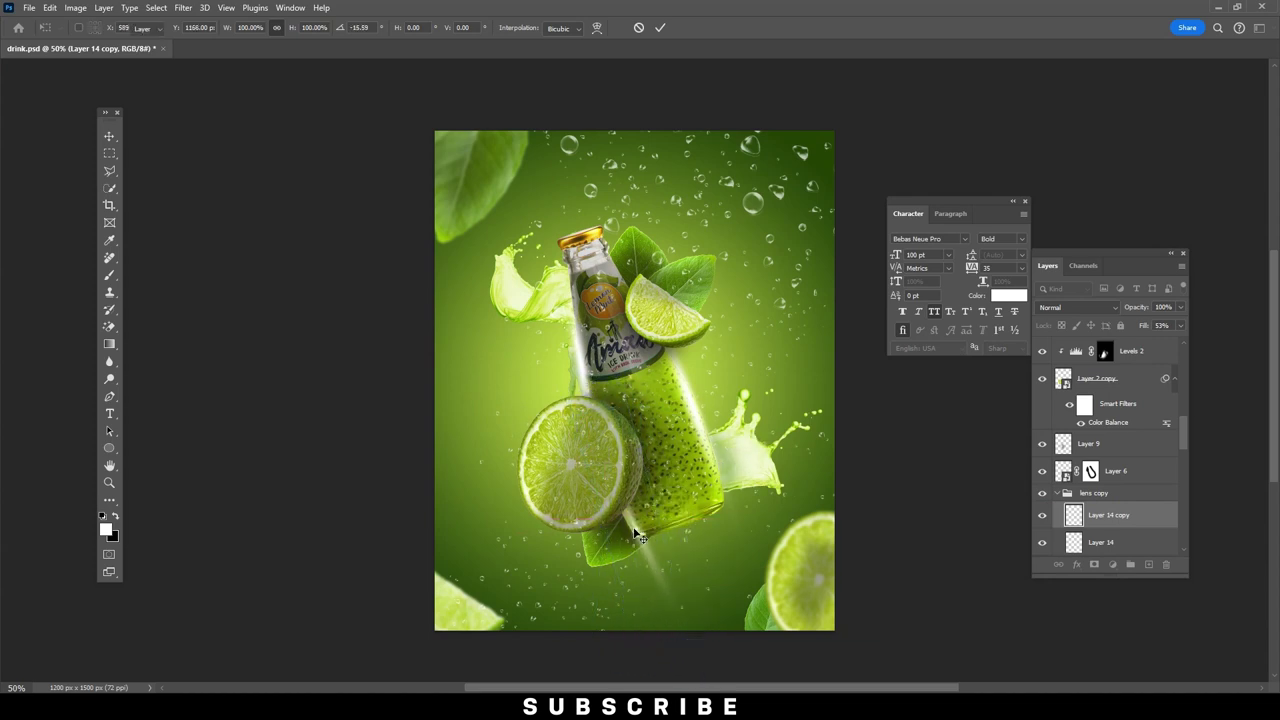
pyautogui.press('Return')
# Duplicate the streak, convert two streak copies into one smart object, and add a layer mask.
pyautogui.moveTo(1125, 524); pyautogui.dragTo(1150, 566)
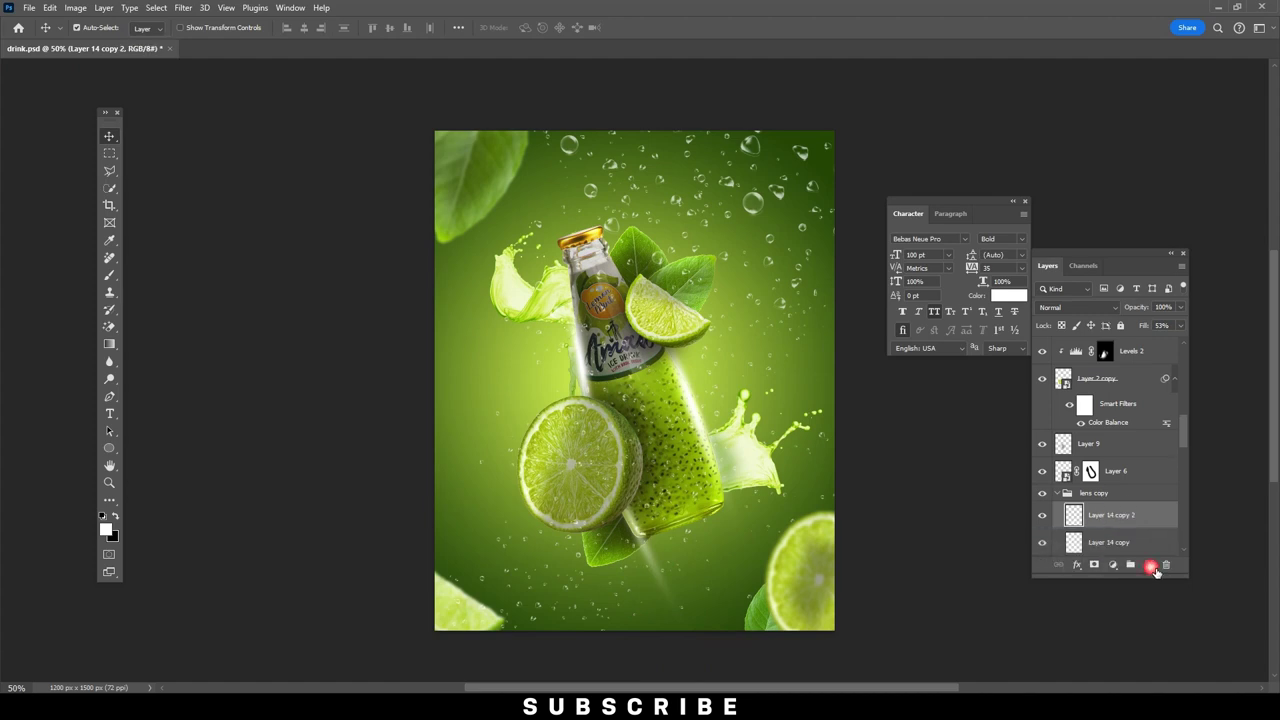
pyautogui.keyDown('shift'); pyautogui.click(1130, 543); pyautogui.keyUp('shift')
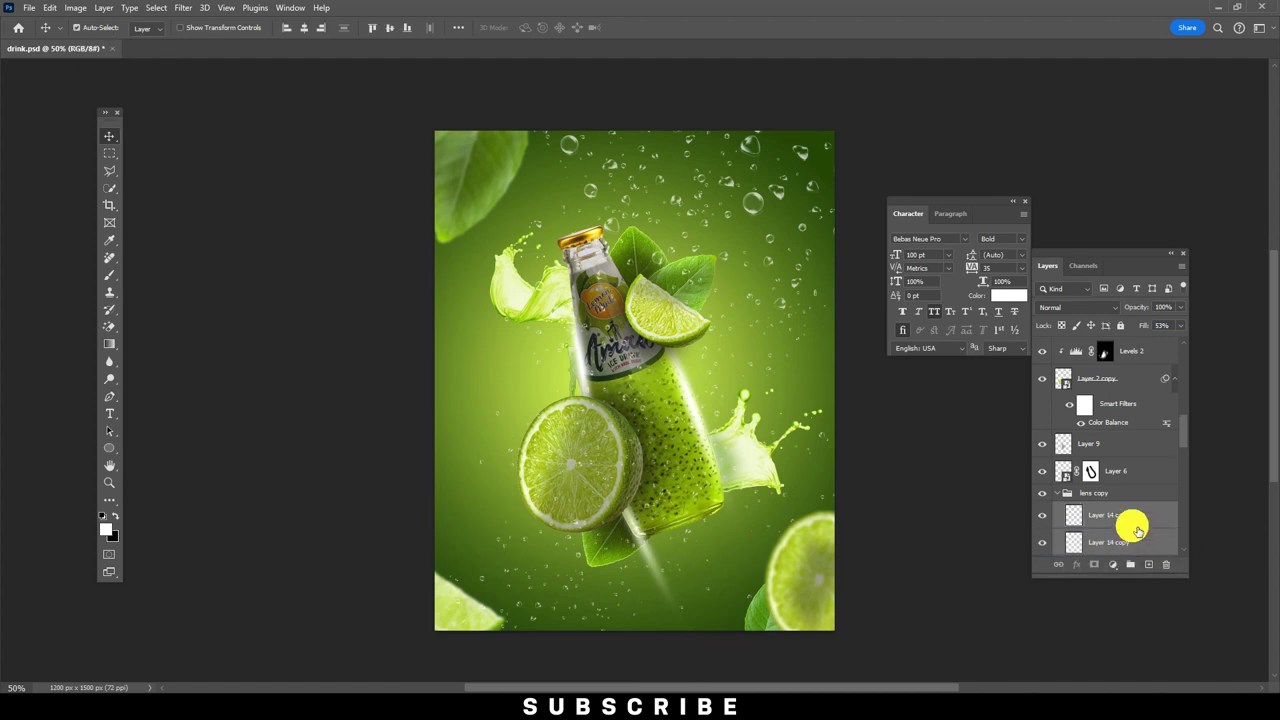
pyautogui.rightClick(1136, 530)
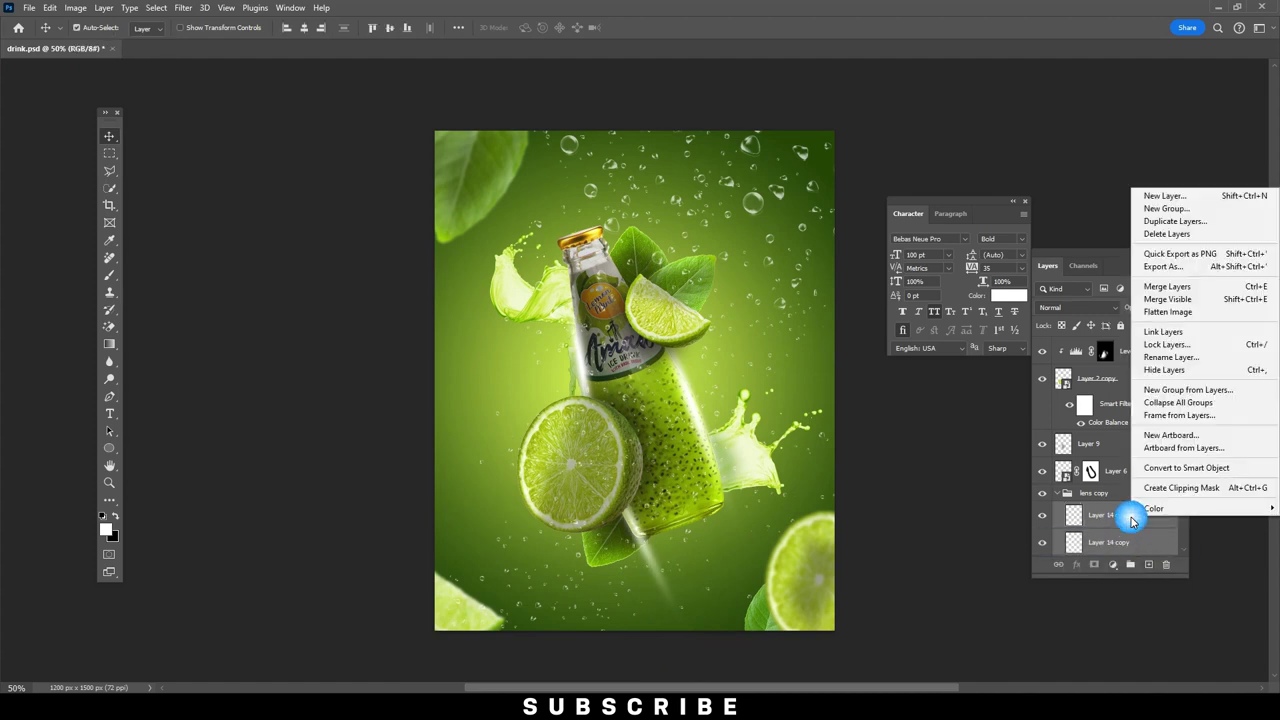
pyautogui.click(1186, 467)
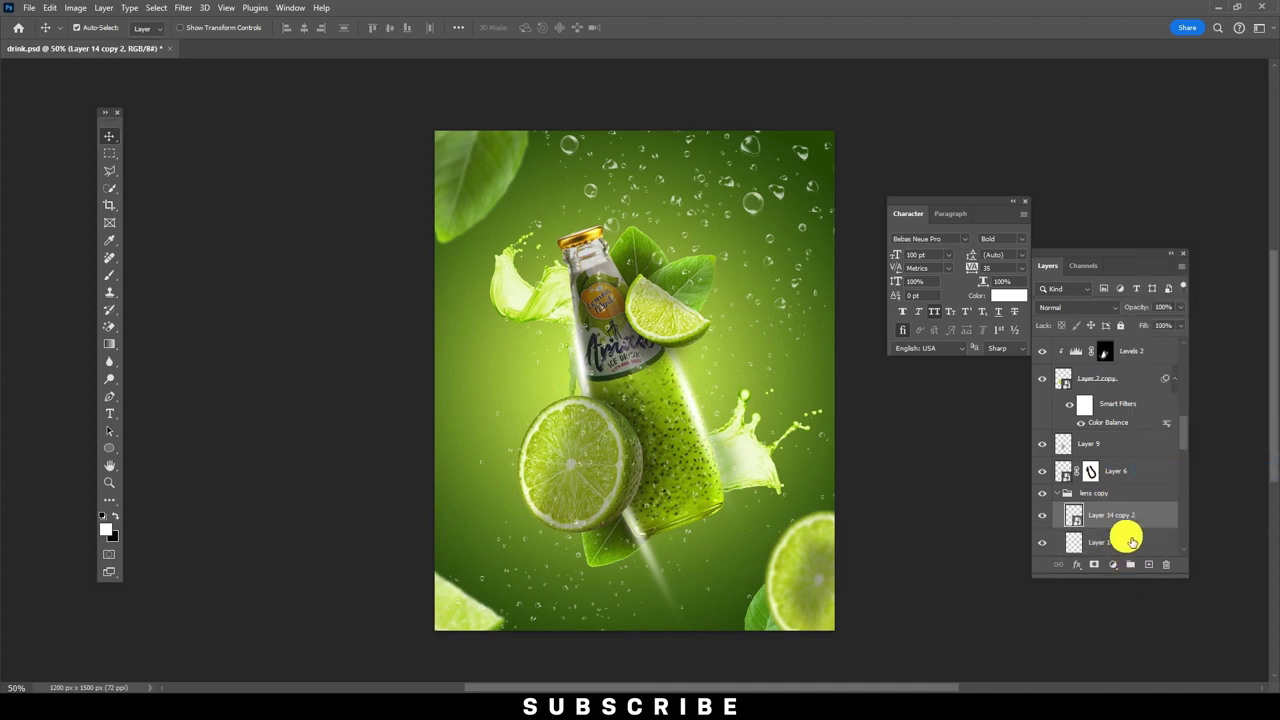
pyautogui.click(1094, 565)
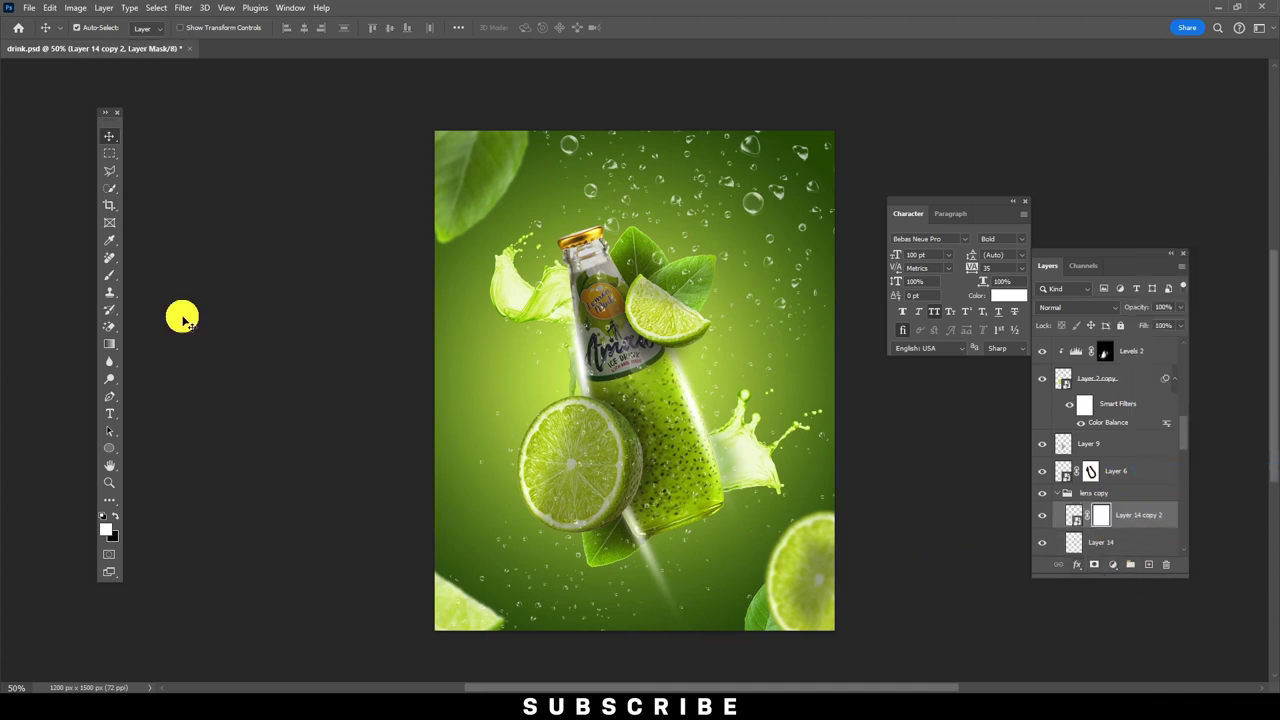
# Paint black on Layer 14 copy 2's mask to remove the streak below the bottle.
pyautogui.click(109, 275)
pyautogui.click(115, 516)
pyautogui.moveTo(638, 608); pyautogui.dragTo(737, 686)
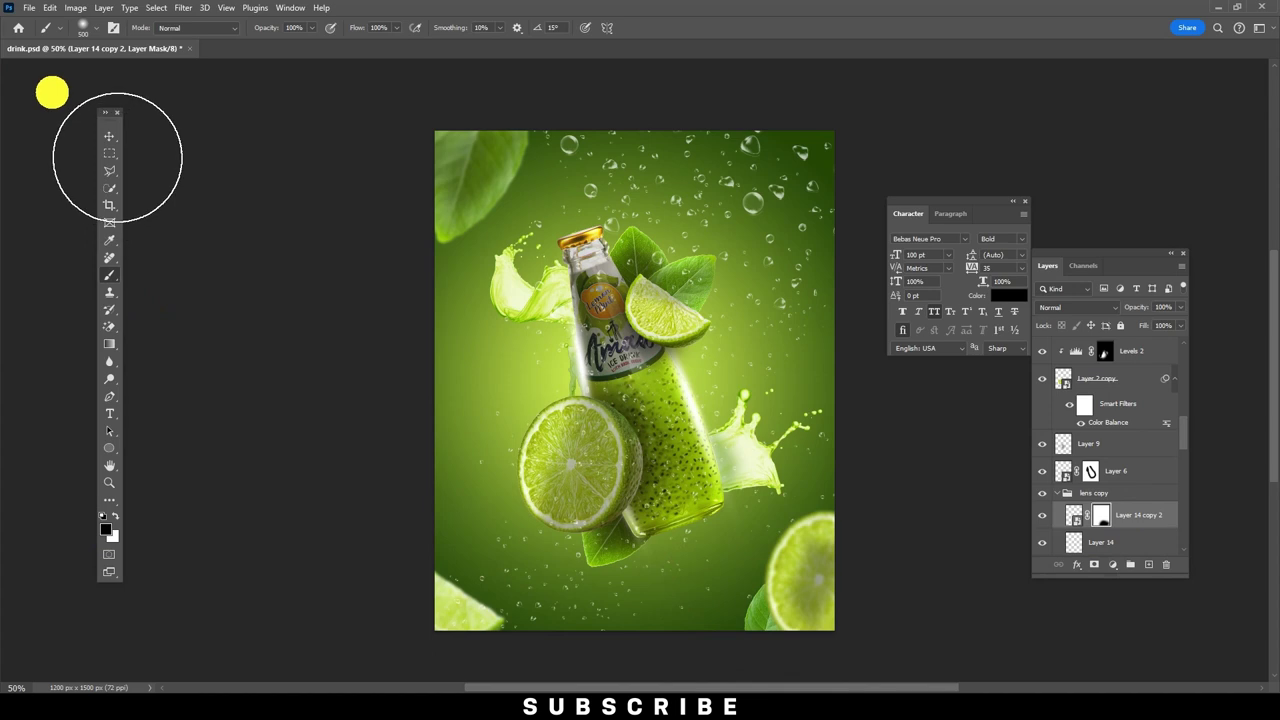
# Add a layer mask to Layer 14 and brush black over its unwanted streak portion.
pyautogui.click(583, 381)
pyautogui.moveTo(583, 370); pyautogui.dragTo(585, 375)
pyautogui.click(688, 393)
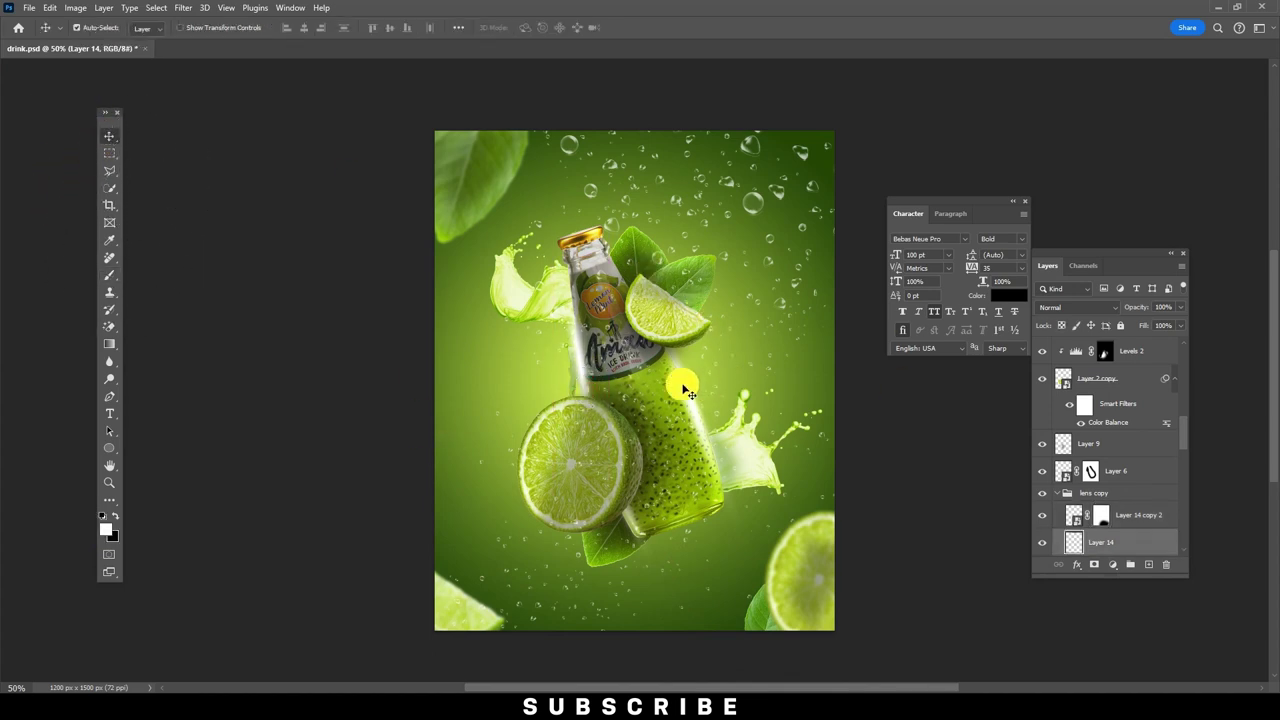
pyautogui.click(1097, 567)
pyautogui.click(101, 281)
pyautogui.moveTo(514, 314); pyautogui.dragTo(570, 385)
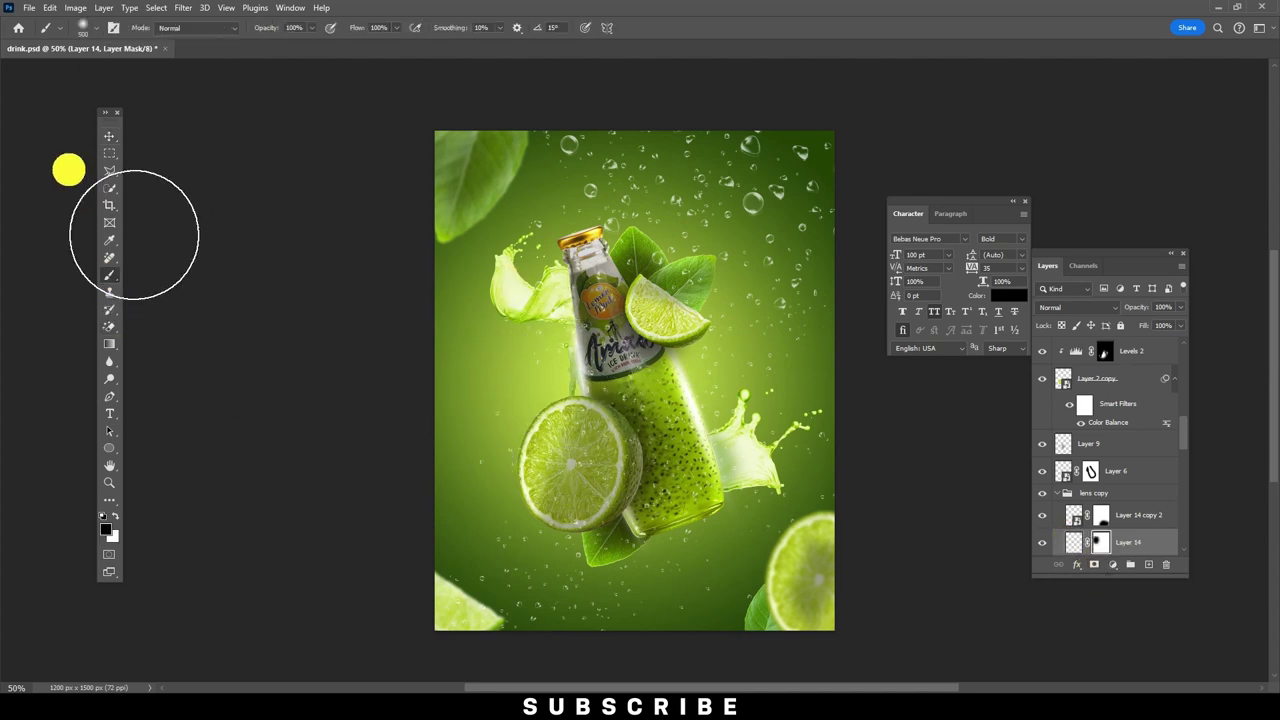
# Select Layer 1 and bring up the new adjustment layer list.
pyautogui.click(111, 139)
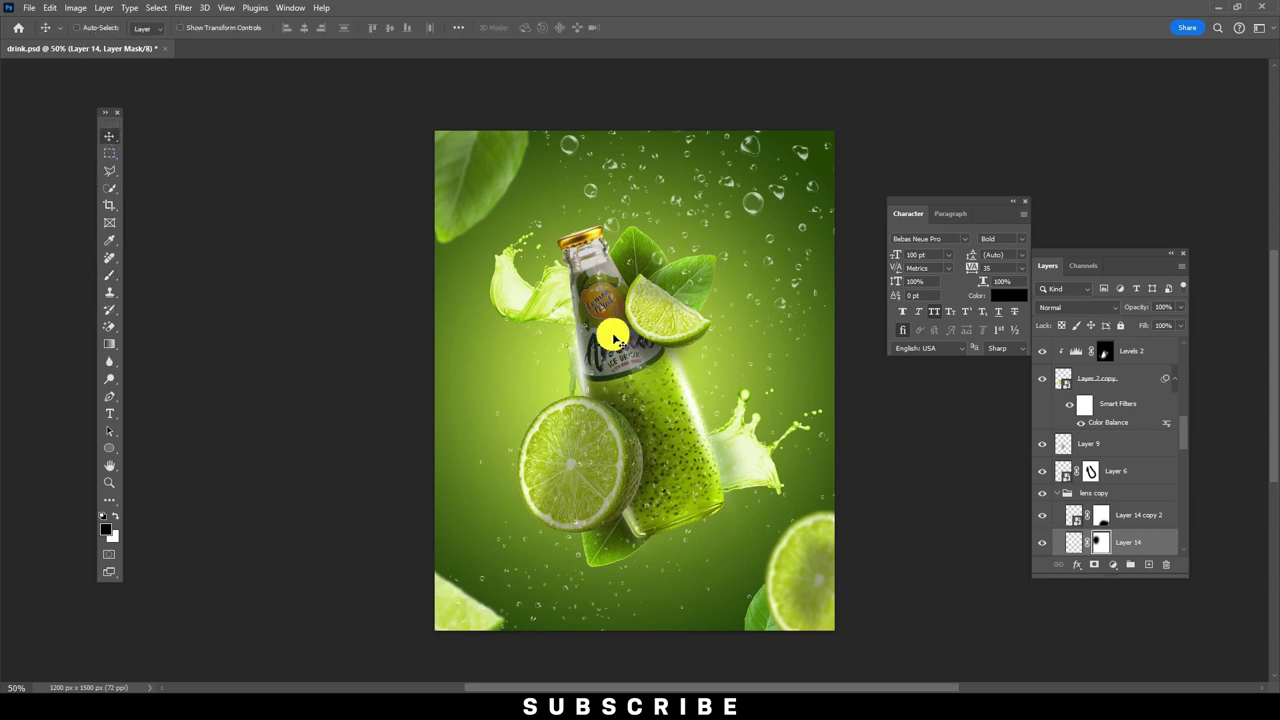
pyautogui.click(618, 332)
pyautogui.click(1112, 564)
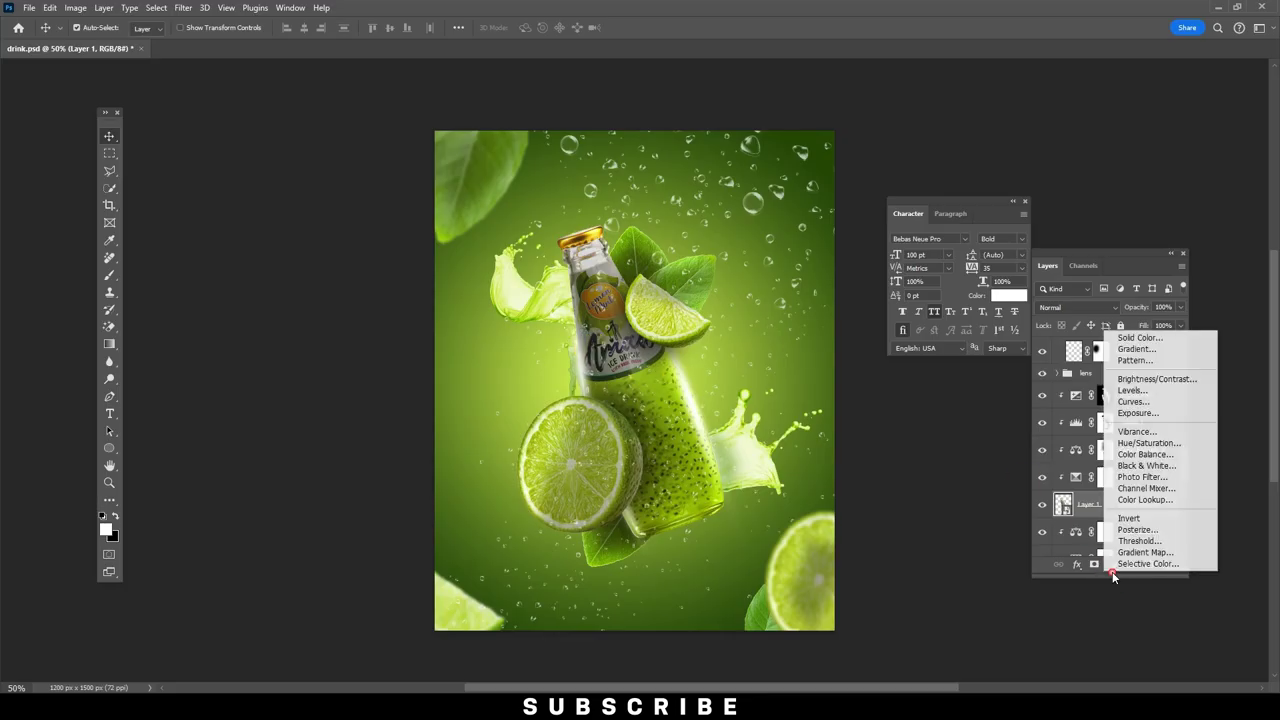
# Add a Levels adjustment with output black 45 and input white 182.
pyautogui.click(1160, 390)
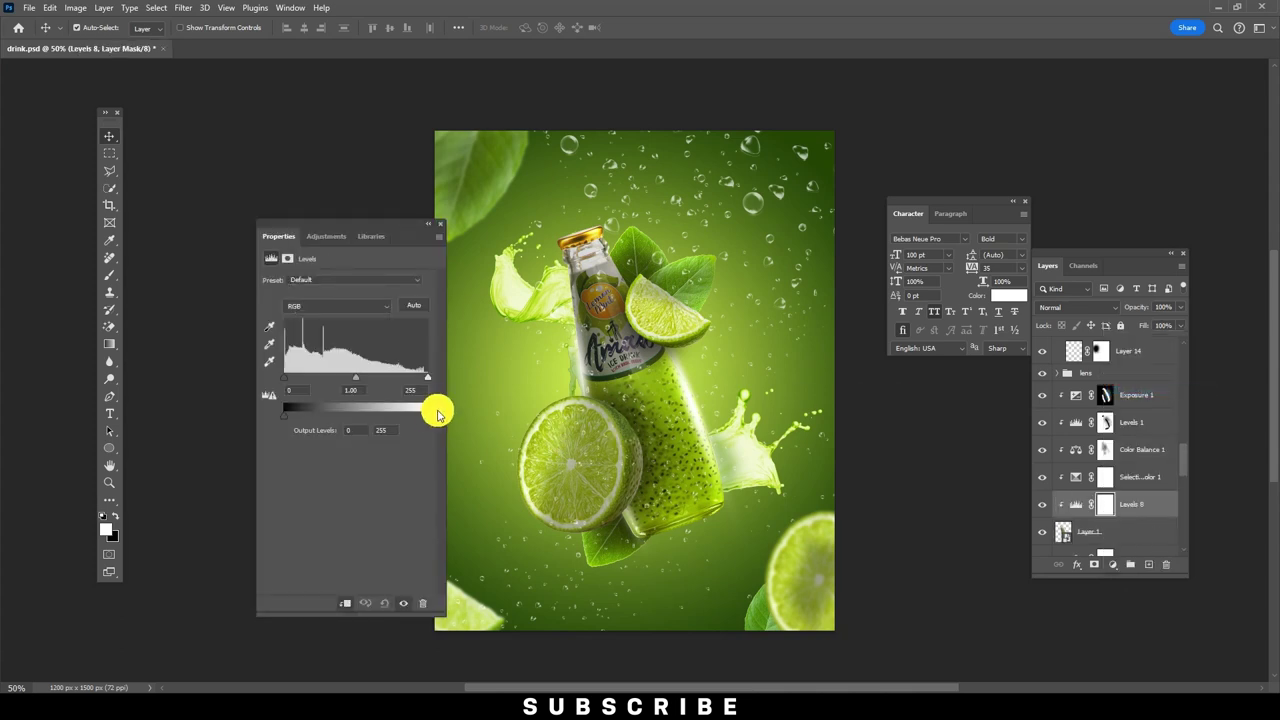
pyautogui.moveTo(426, 418); pyautogui.dragTo(427, 417)
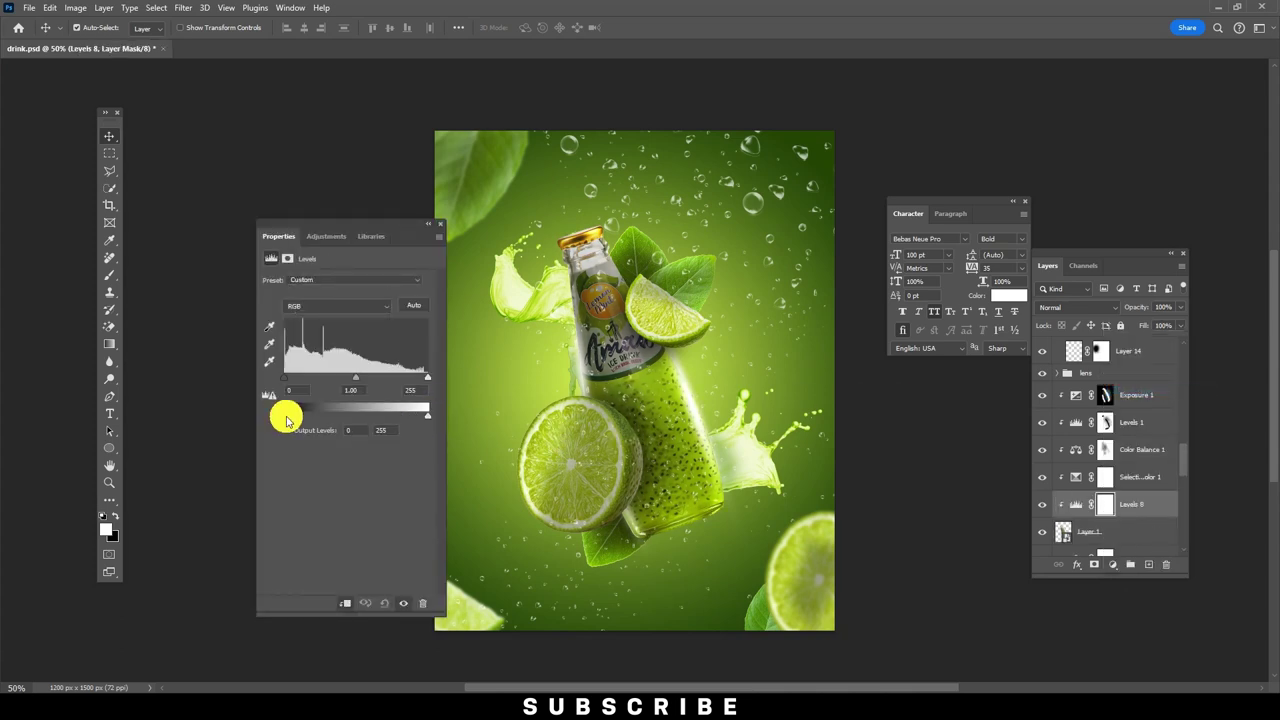
pyautogui.moveTo(287, 418); pyautogui.dragTo(299, 418)
pyautogui.moveTo(422, 379); pyautogui.dragTo(388, 380)
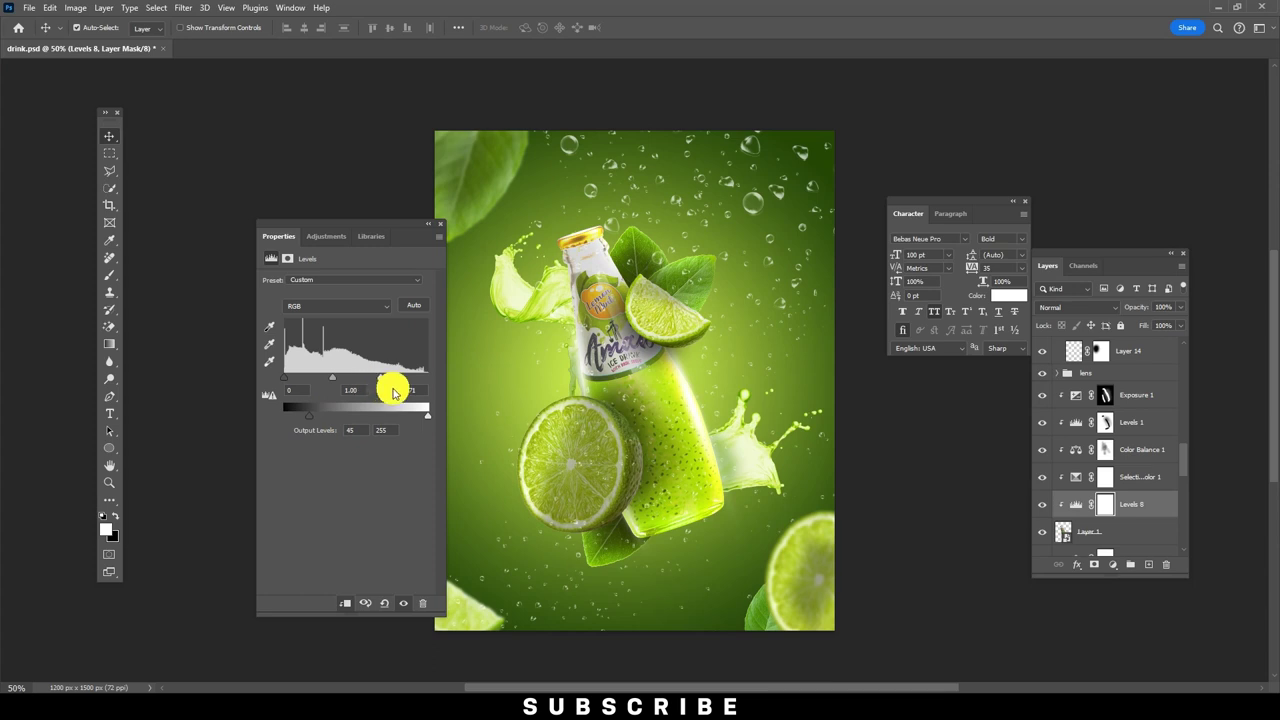
# Invert the Levels mask and paint white over the bottle label and body, then close Properties.
pyautogui.click(1105, 505)
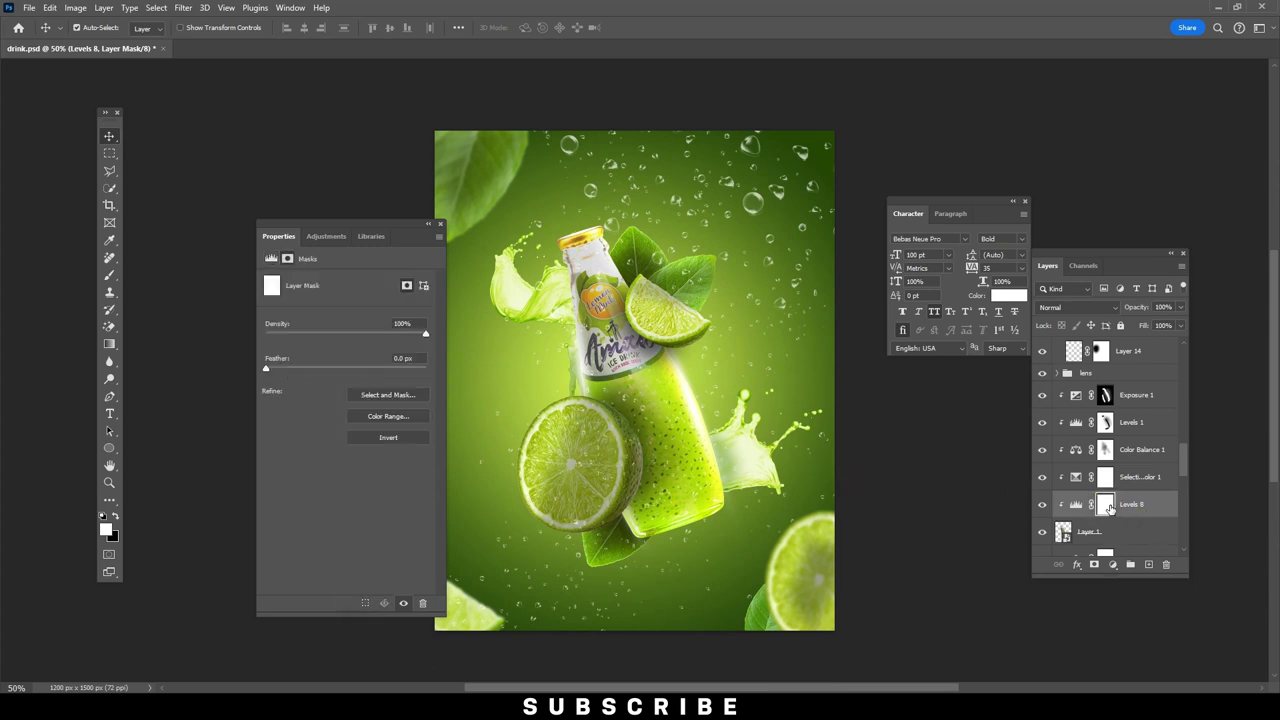
pyautogui.hotkey('ctrl', 'i')
pyautogui.click(109, 275)
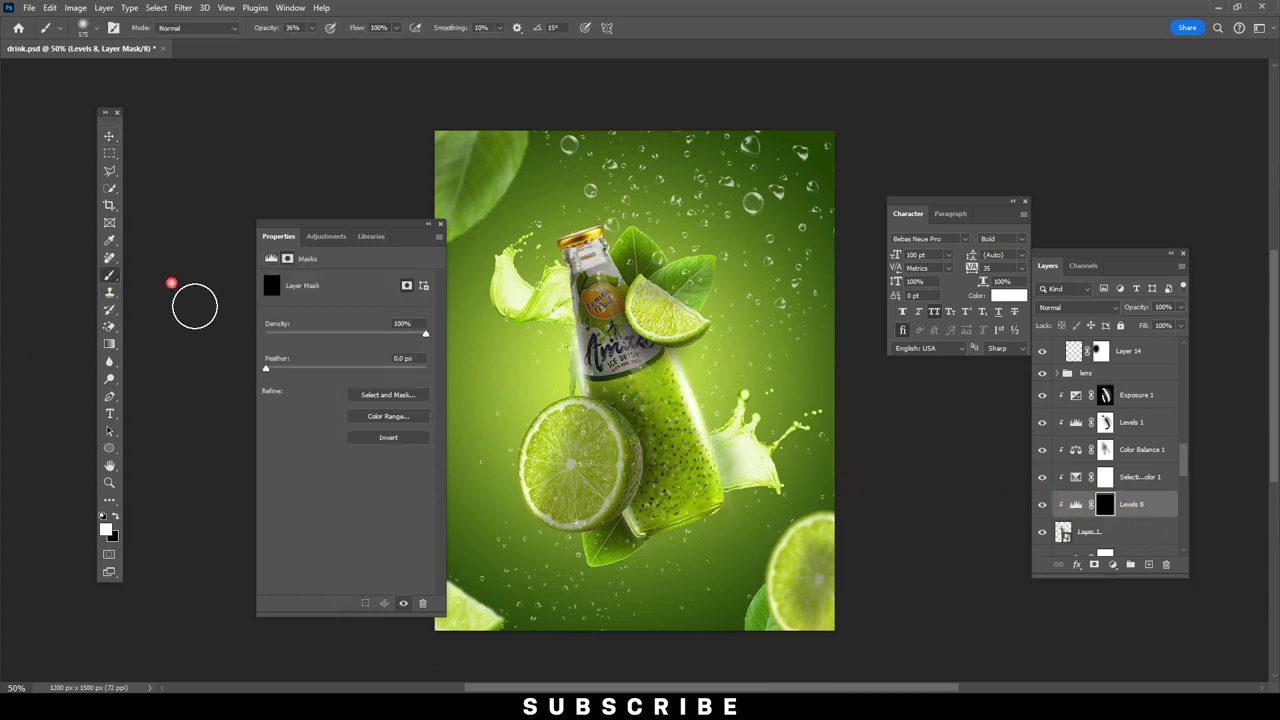
pyautogui.moveTo(600, 335)
pyautogui.mouseDown()
pyautogui.moveTo(627, 342)
pyautogui.moveTo(611, 284)
pyautogui.mouseUp()
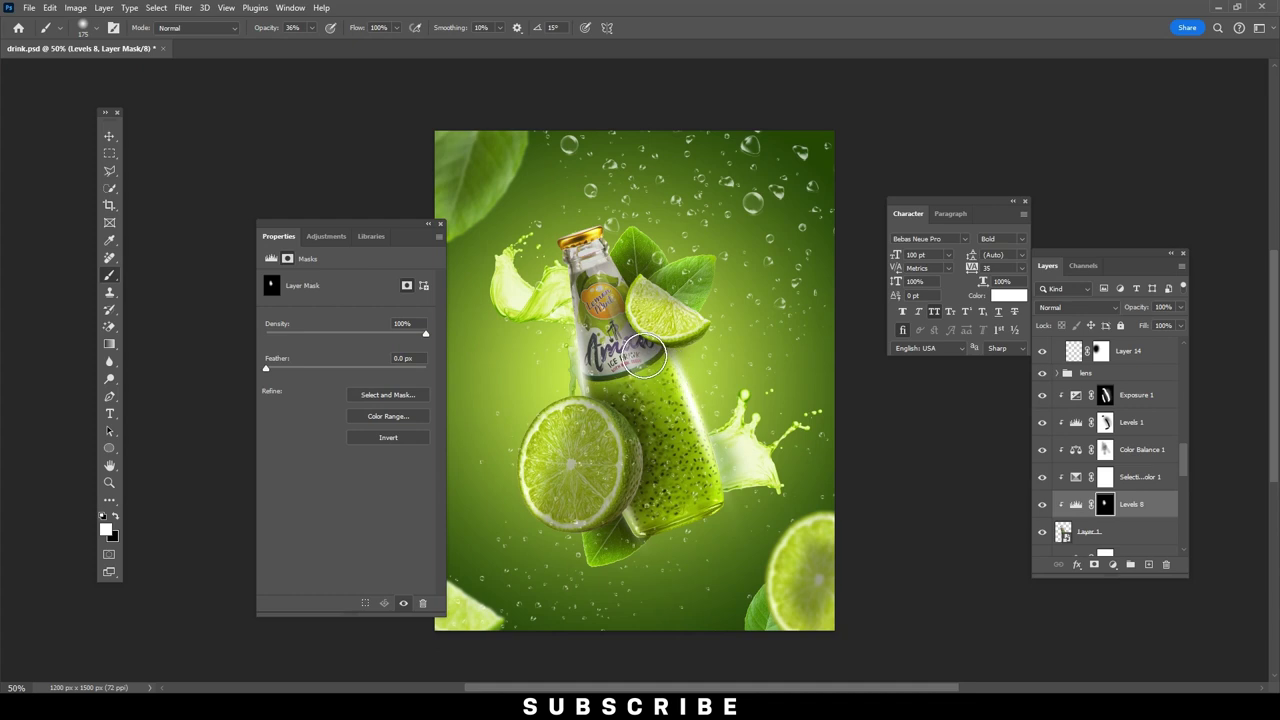
pyautogui.moveTo(650, 395); pyautogui.dragTo(640, 400)
pyautogui.click(109, 136)
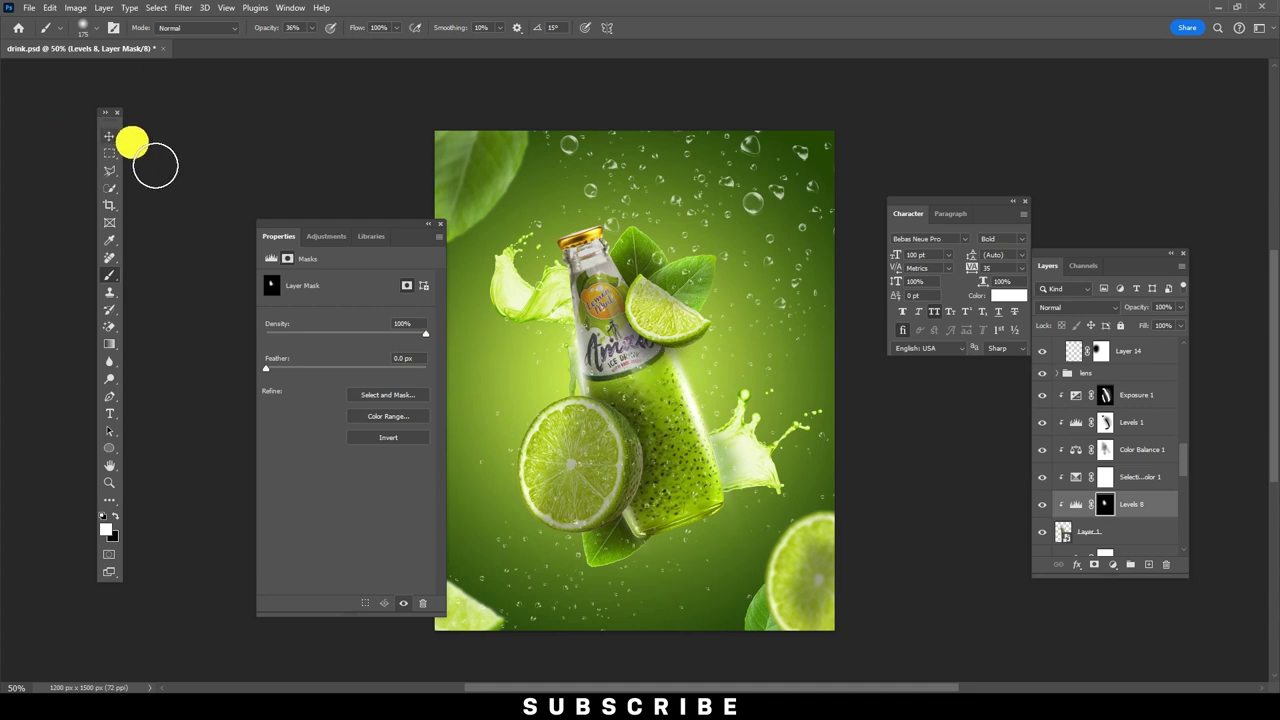
pyautogui.click(438, 225)
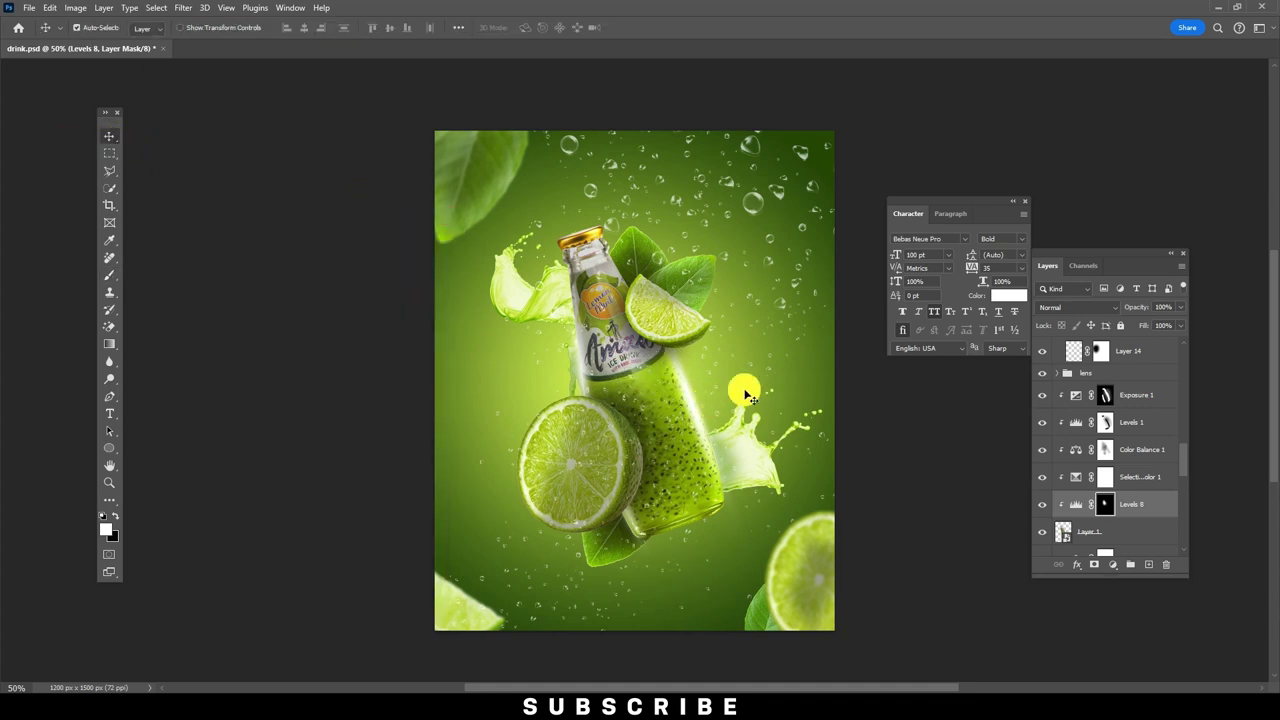